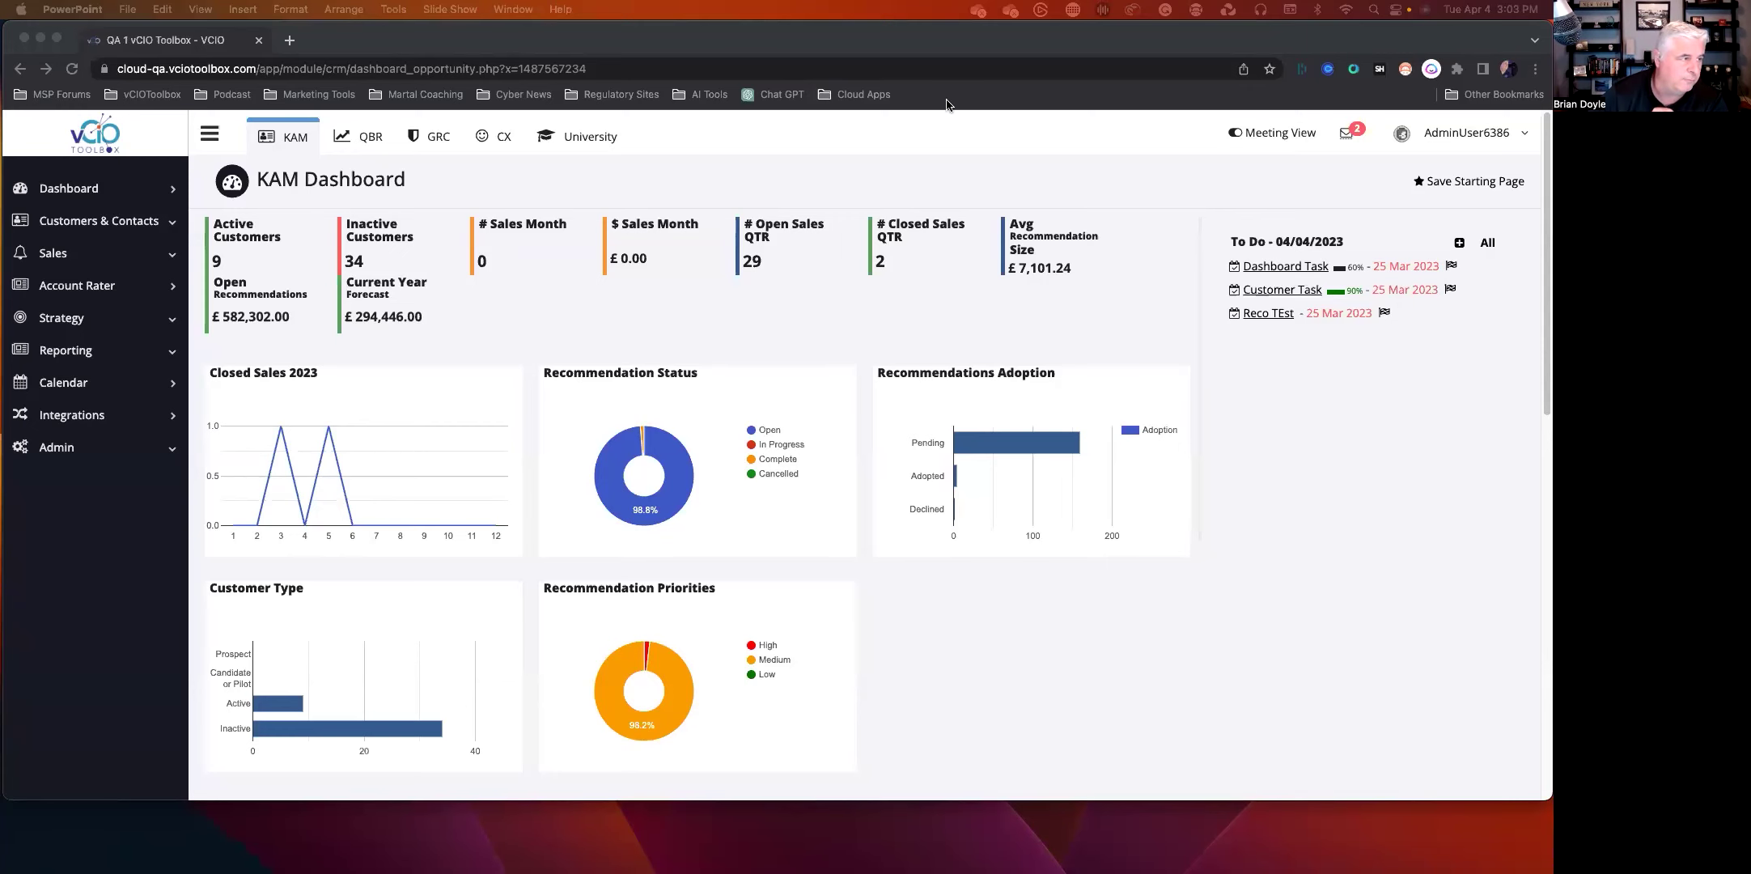
Step: In the QBR module, sort the review templates by meeting type in descending order and open the Tech Stack template for management
left_click(58, 46)
left_click(57, 41)
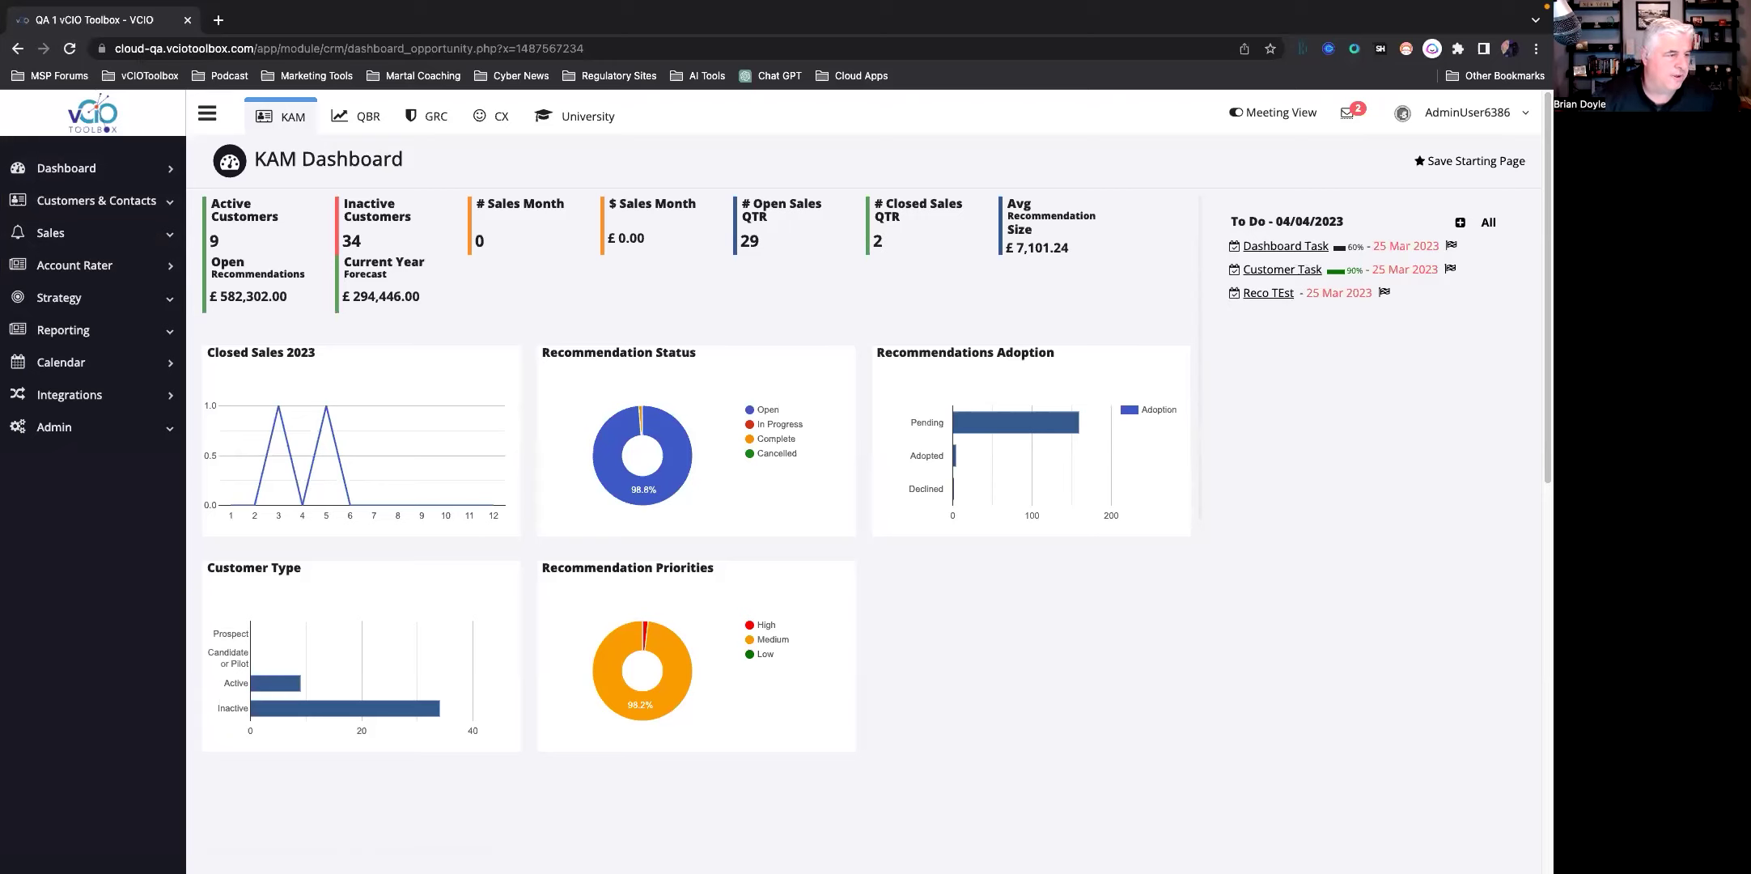
left_click(360, 116)
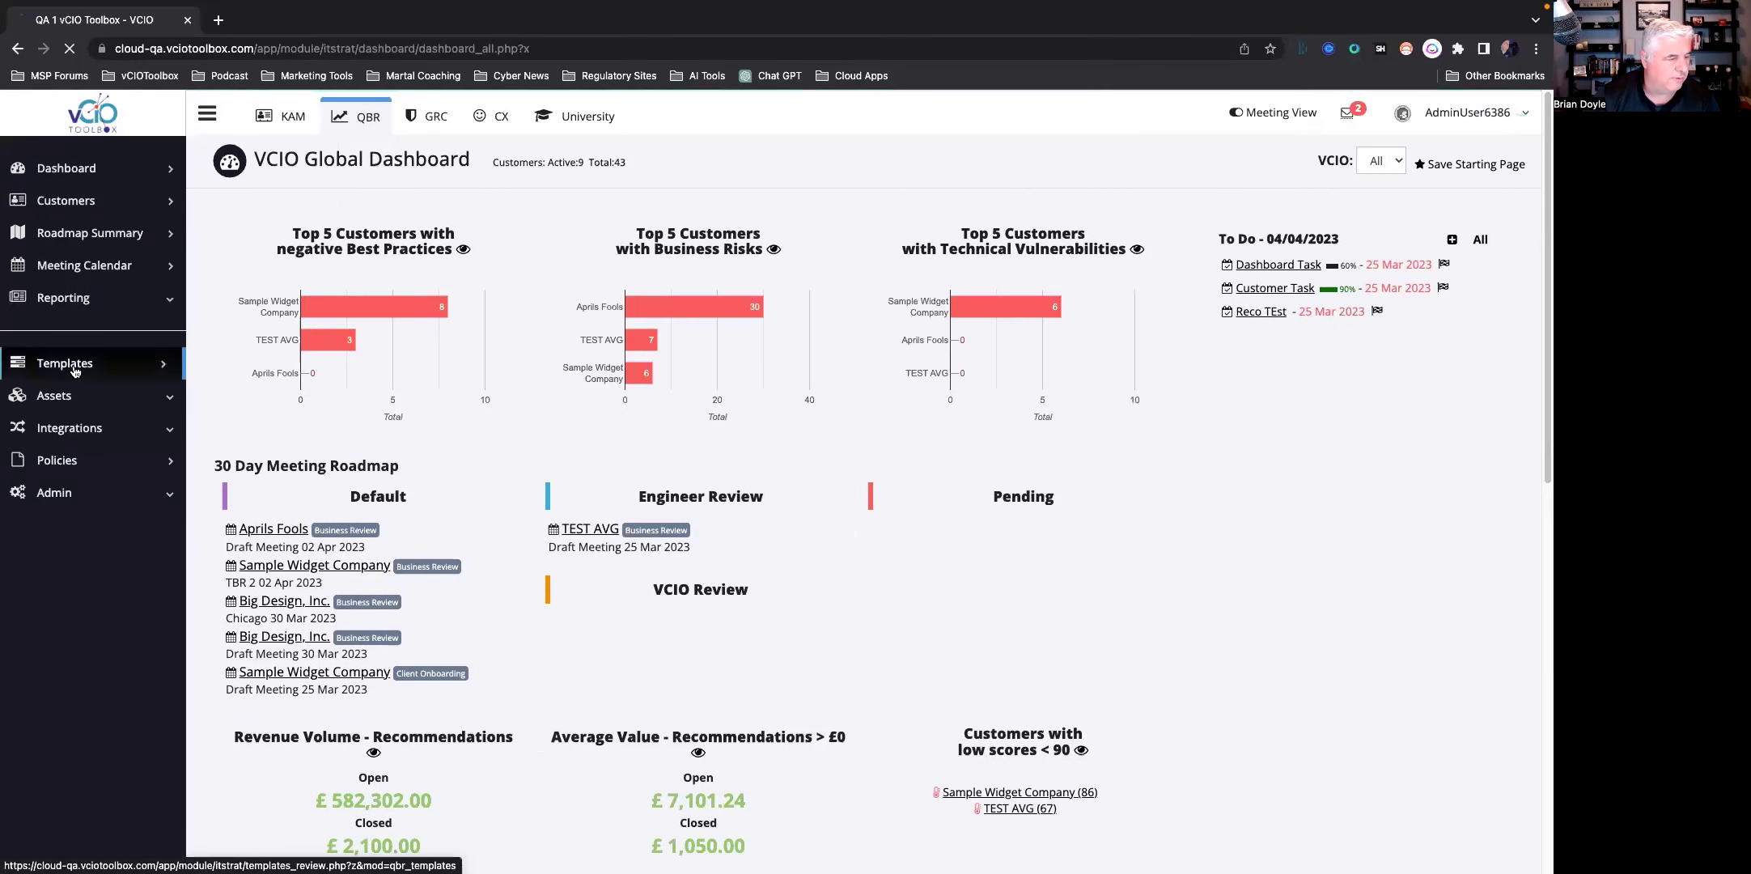
left_click(72, 365)
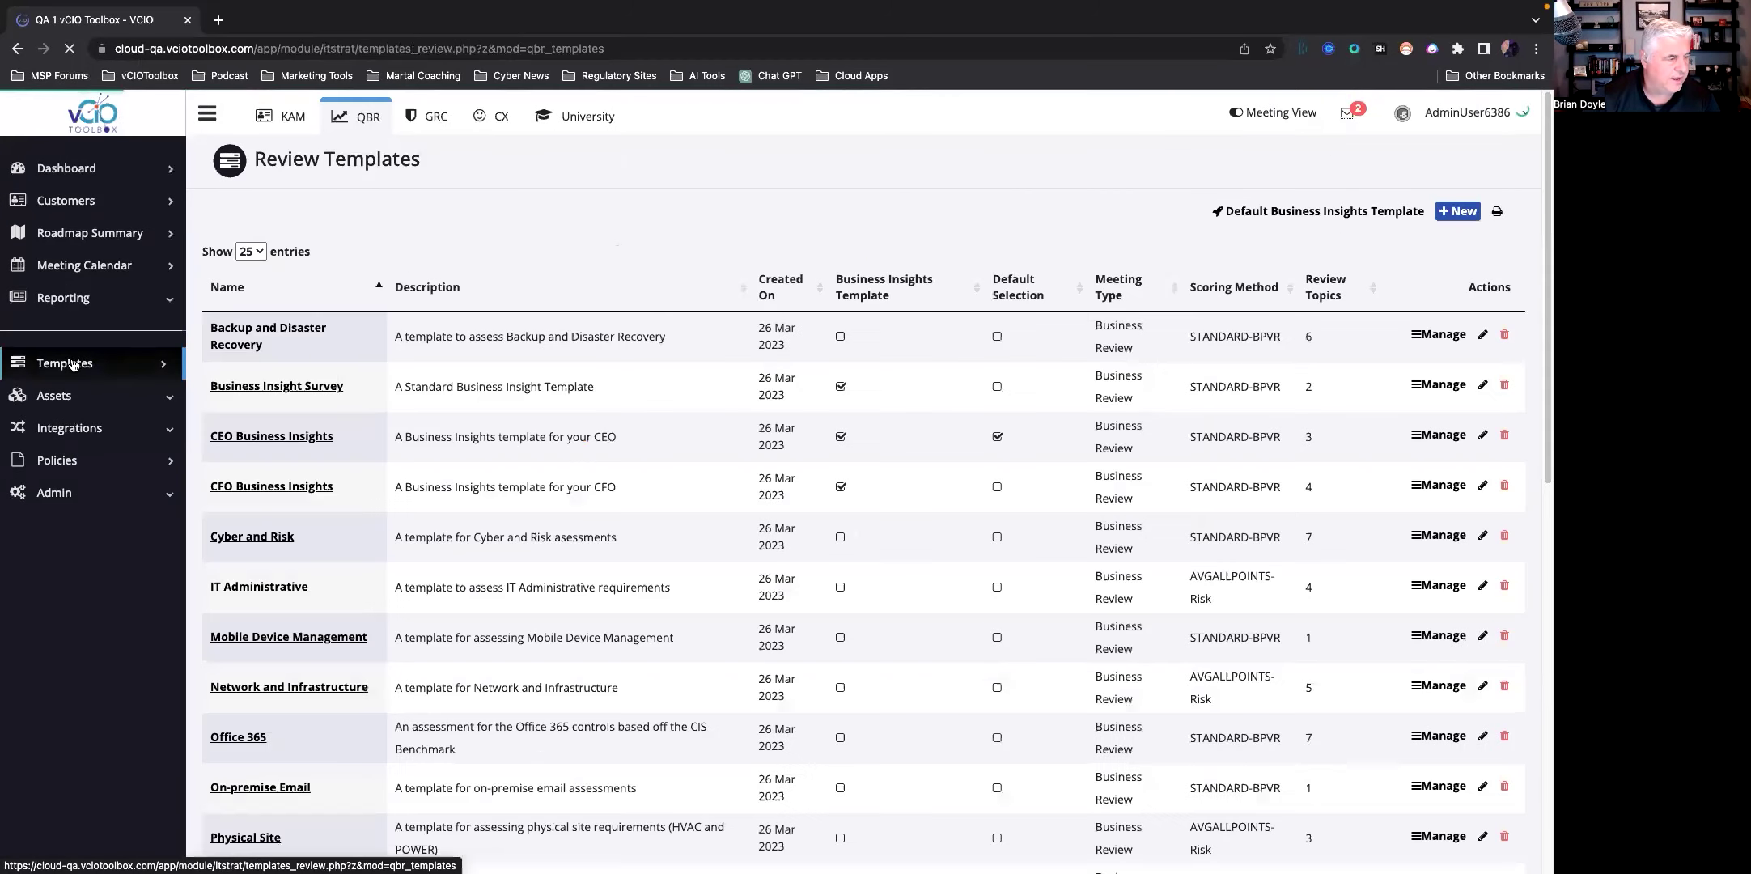
left_click(1116, 293)
left_click(1116, 292)
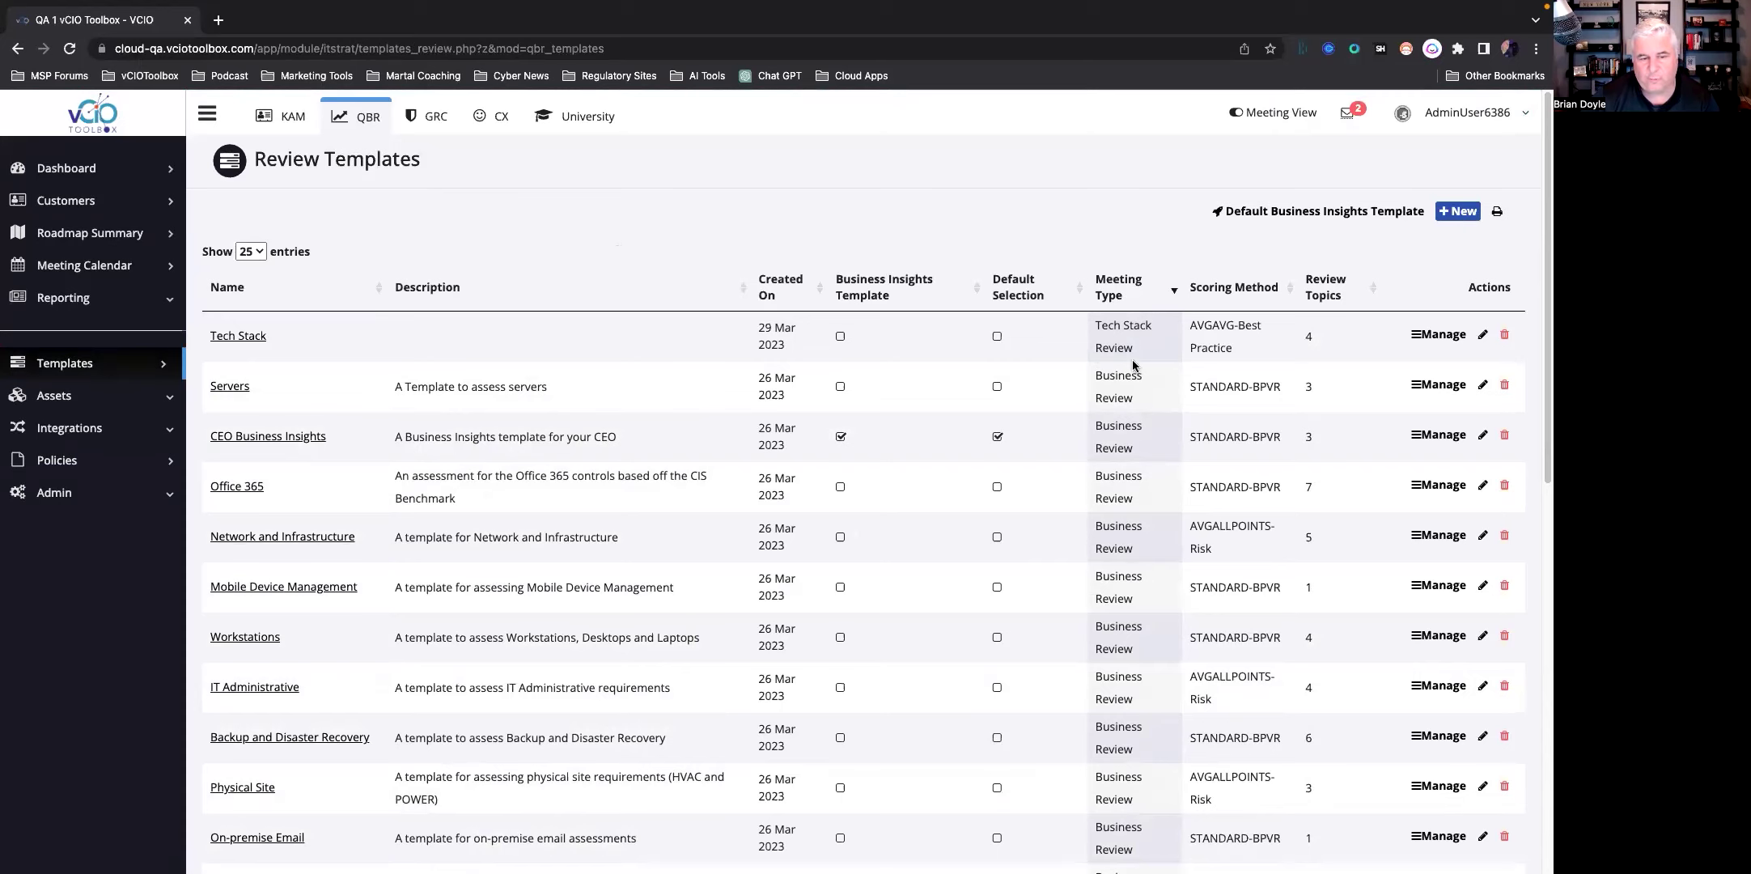
left_click(1439, 335)
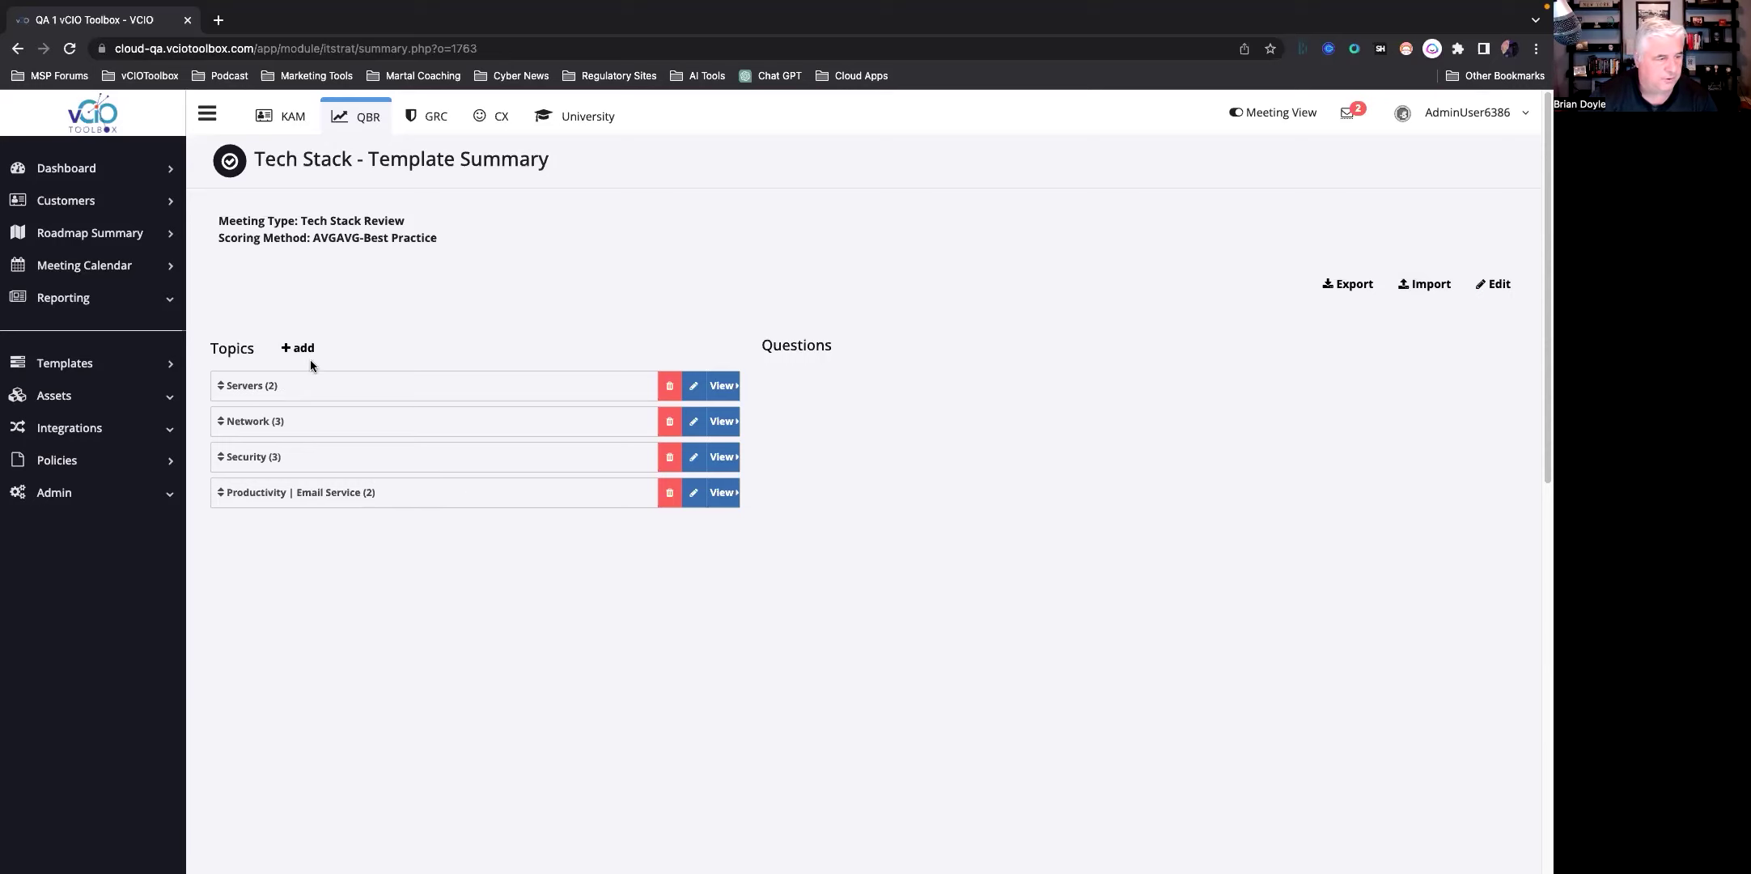
Step: Examine the Servers topic's edit settings and the form for creating a review topic, closing both without changes
left_click(694, 388)
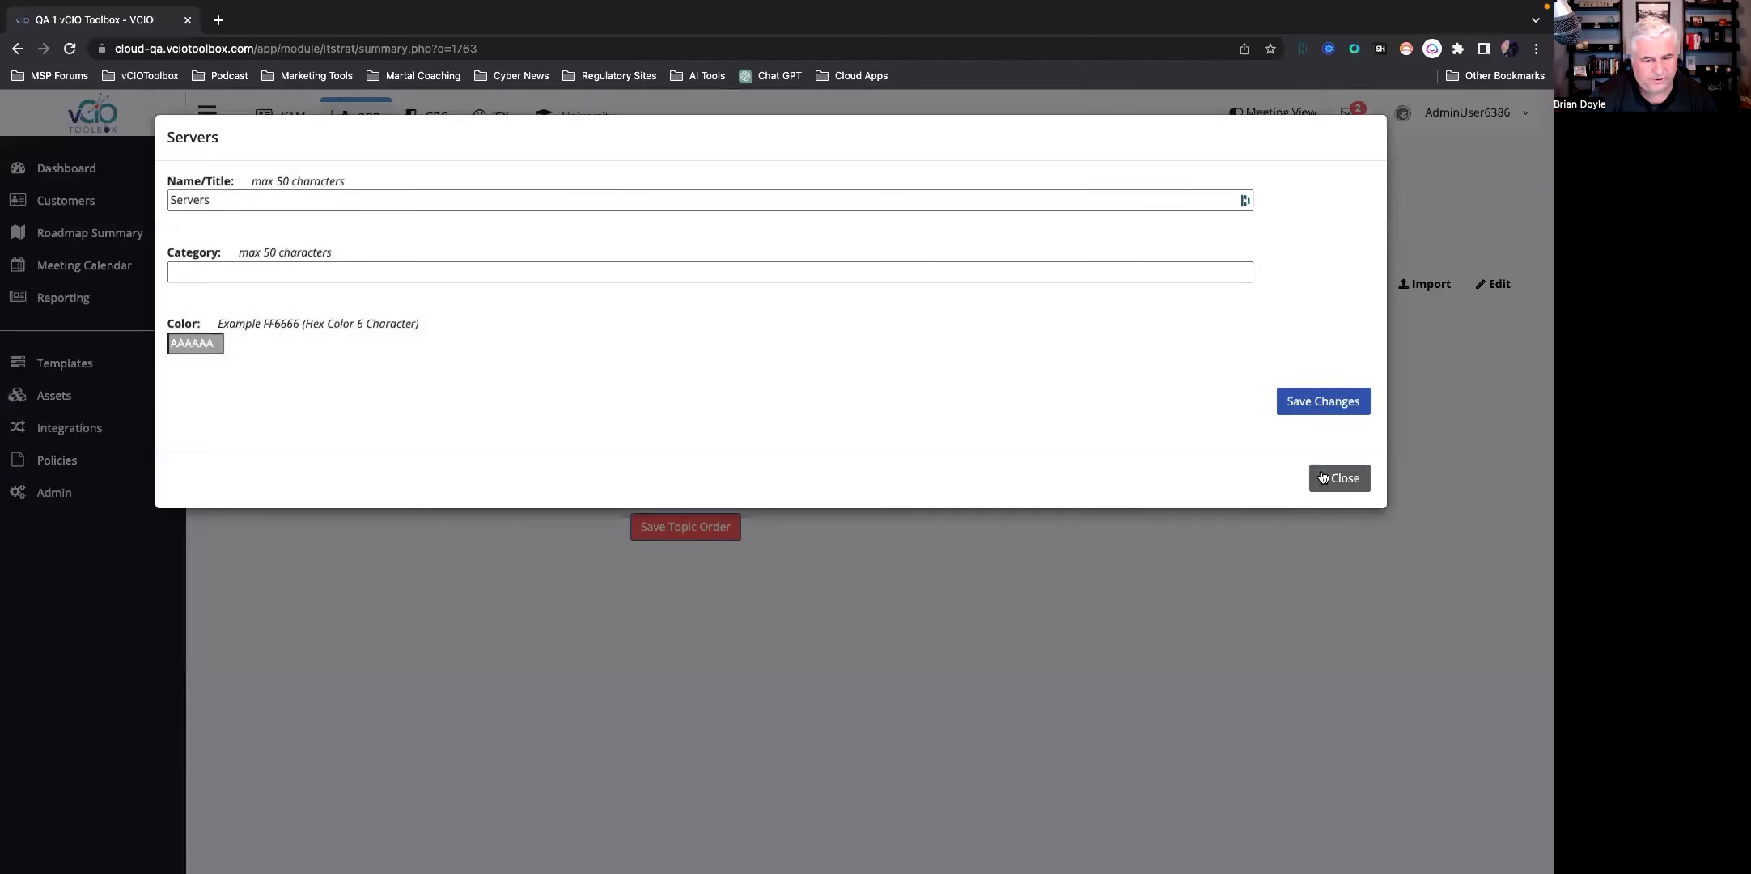
left_click(1340, 478)
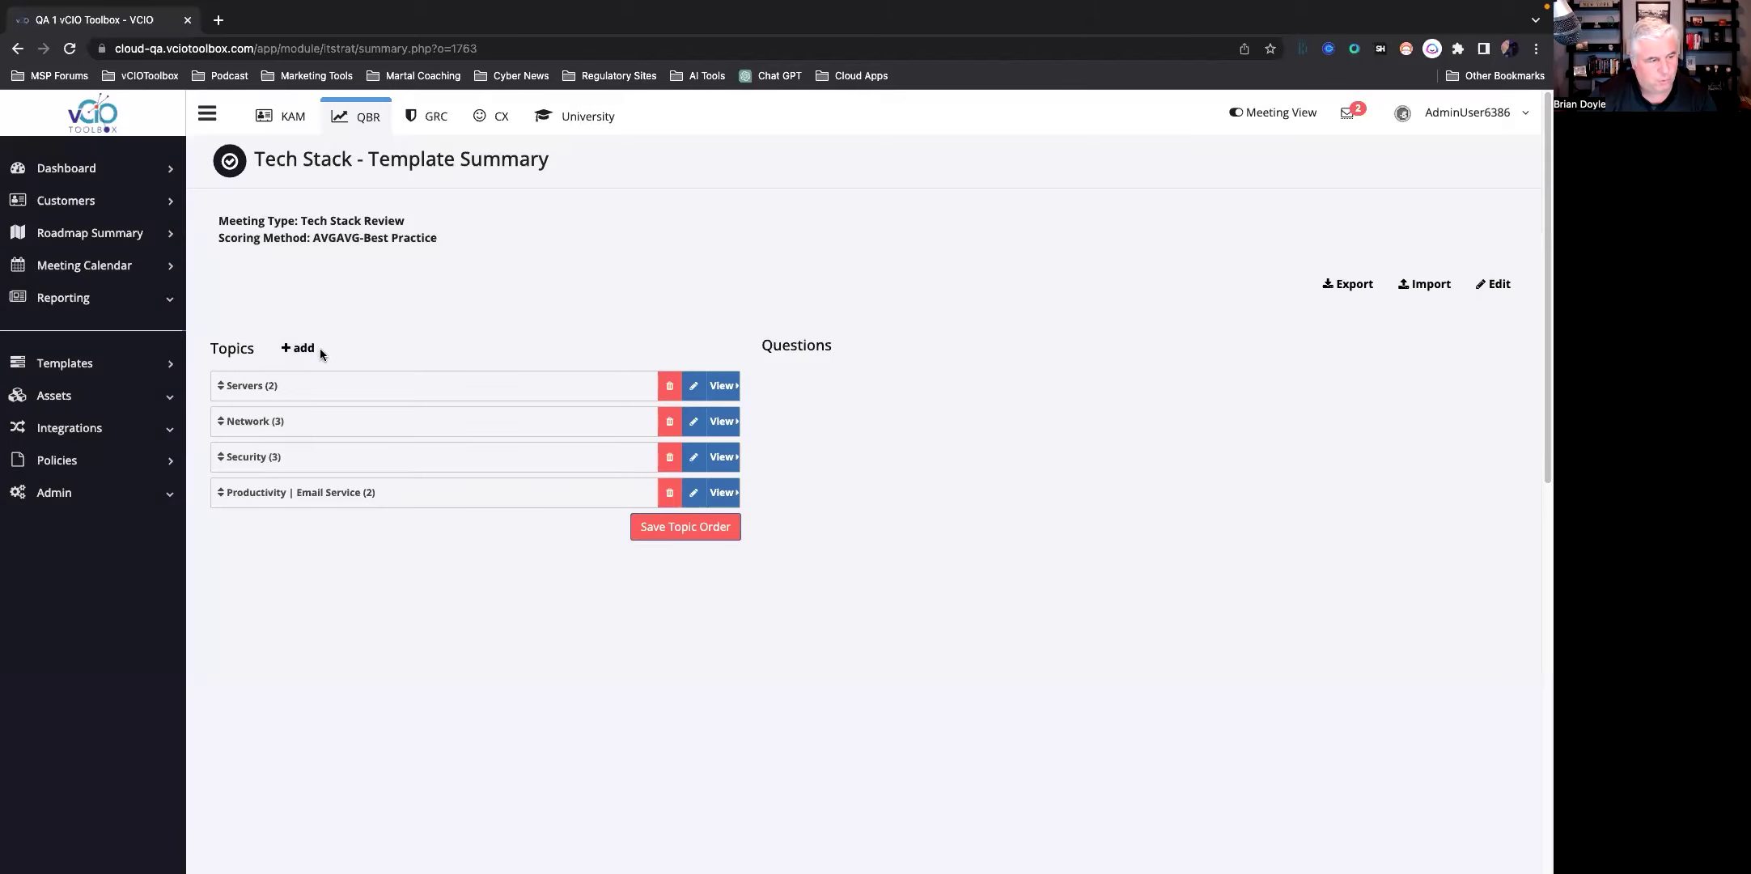
left_click(303, 348)
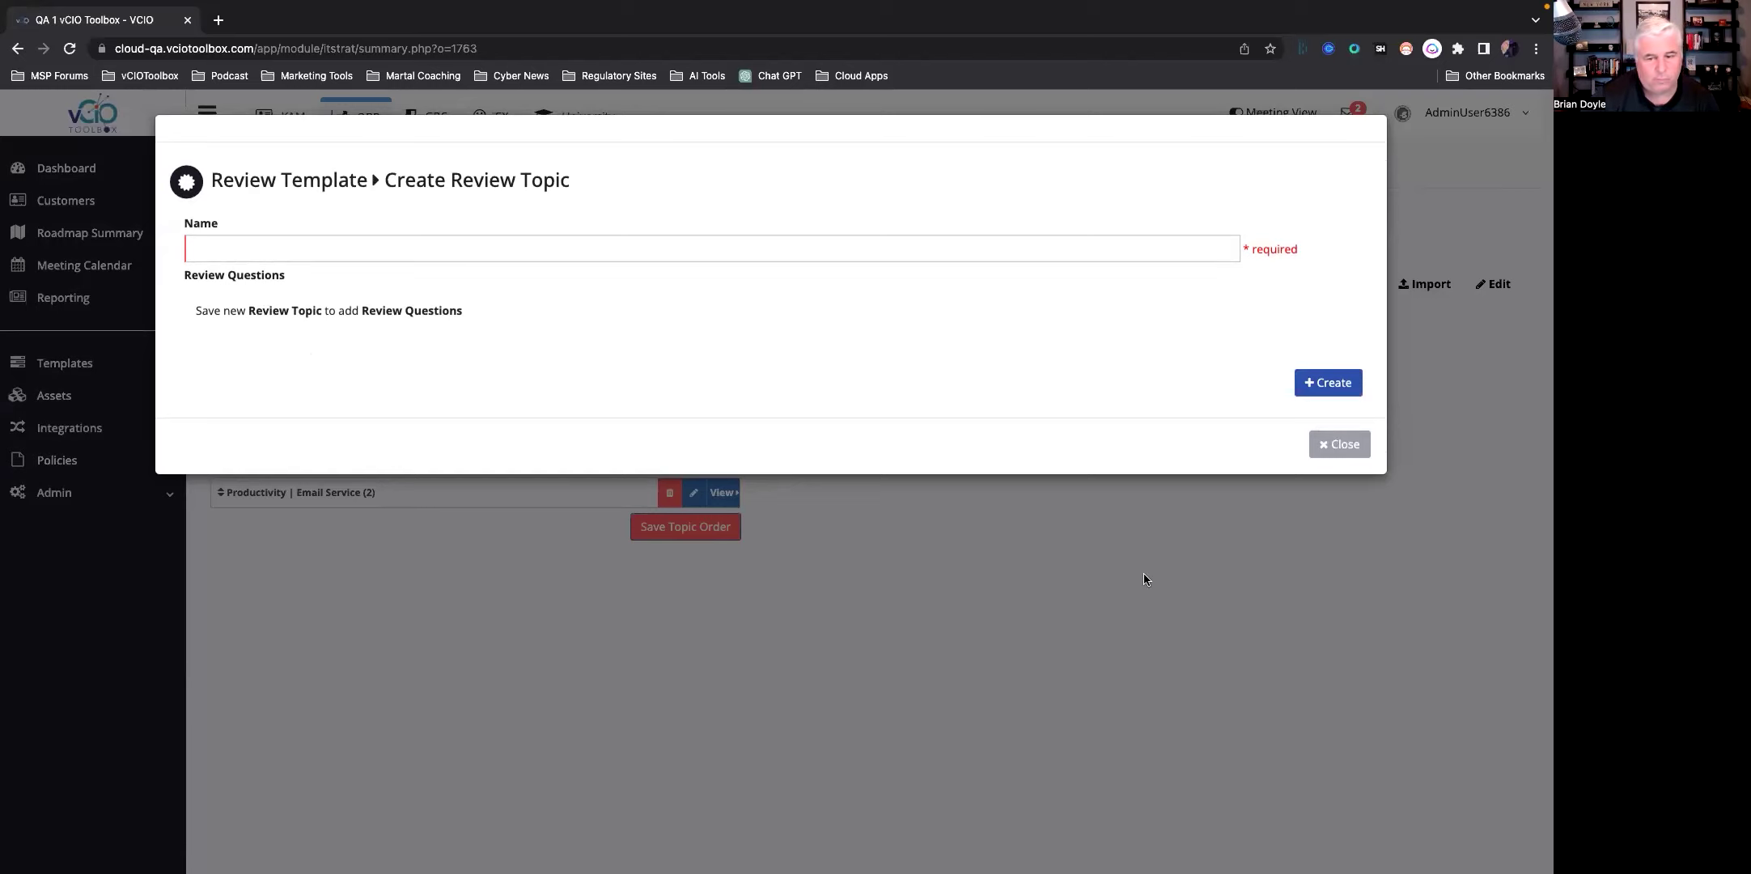
left_click(1342, 445)
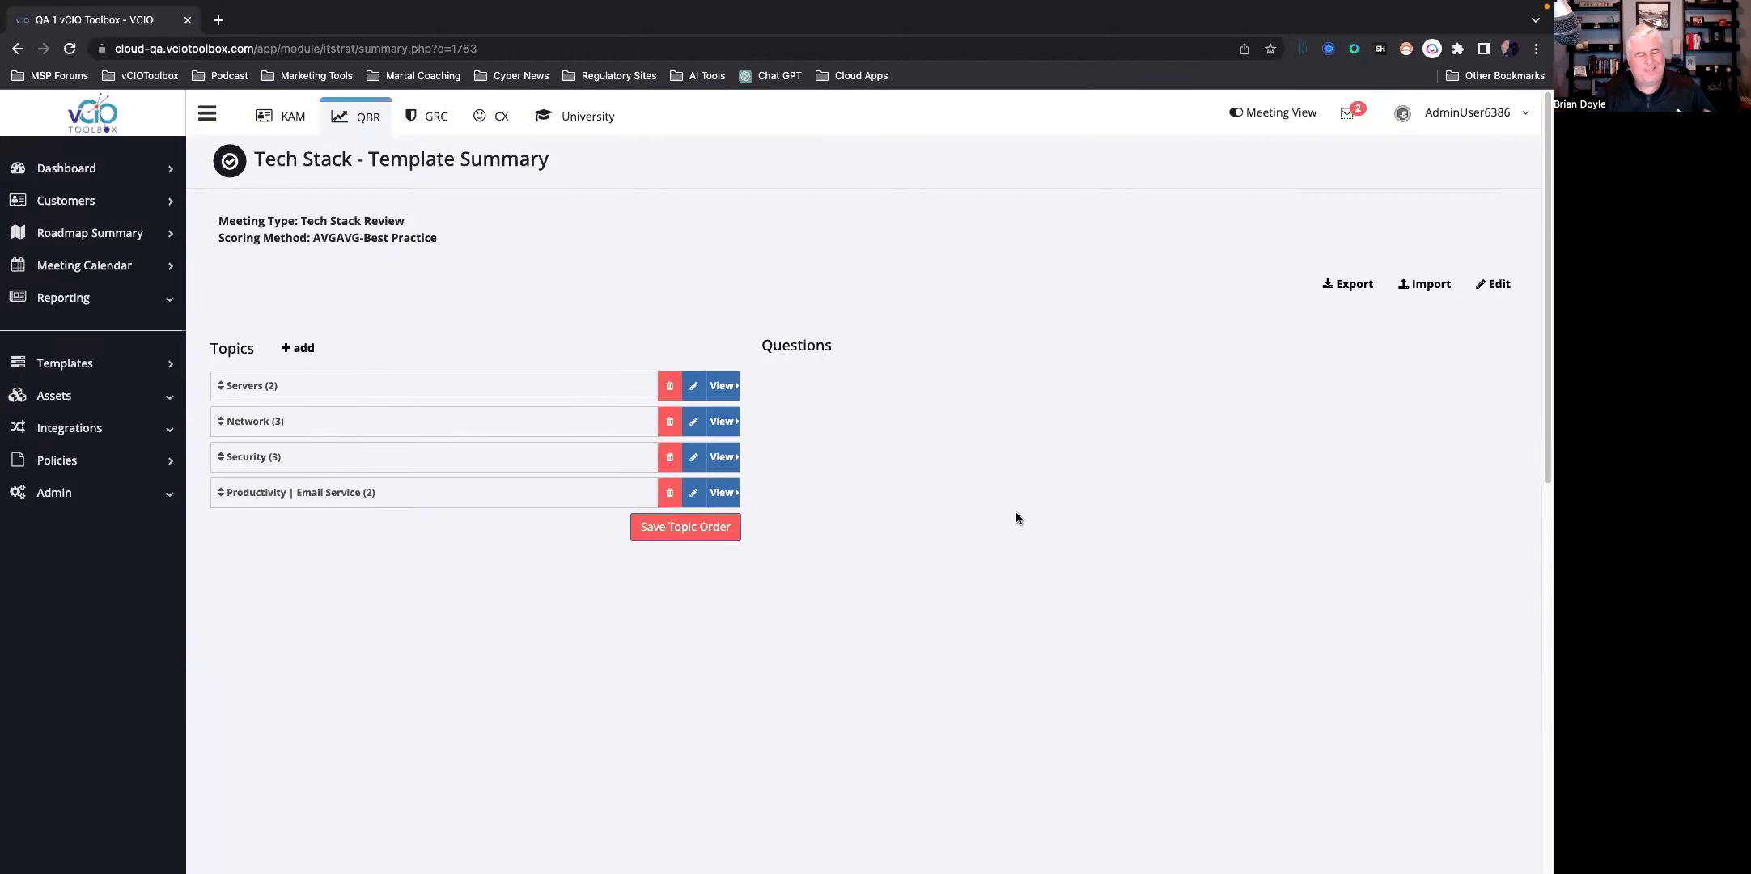
Step: View the Servers topic's questions and examine the Server Brand question's forms for creating a help item and a recommendation choice
left_click(722, 389)
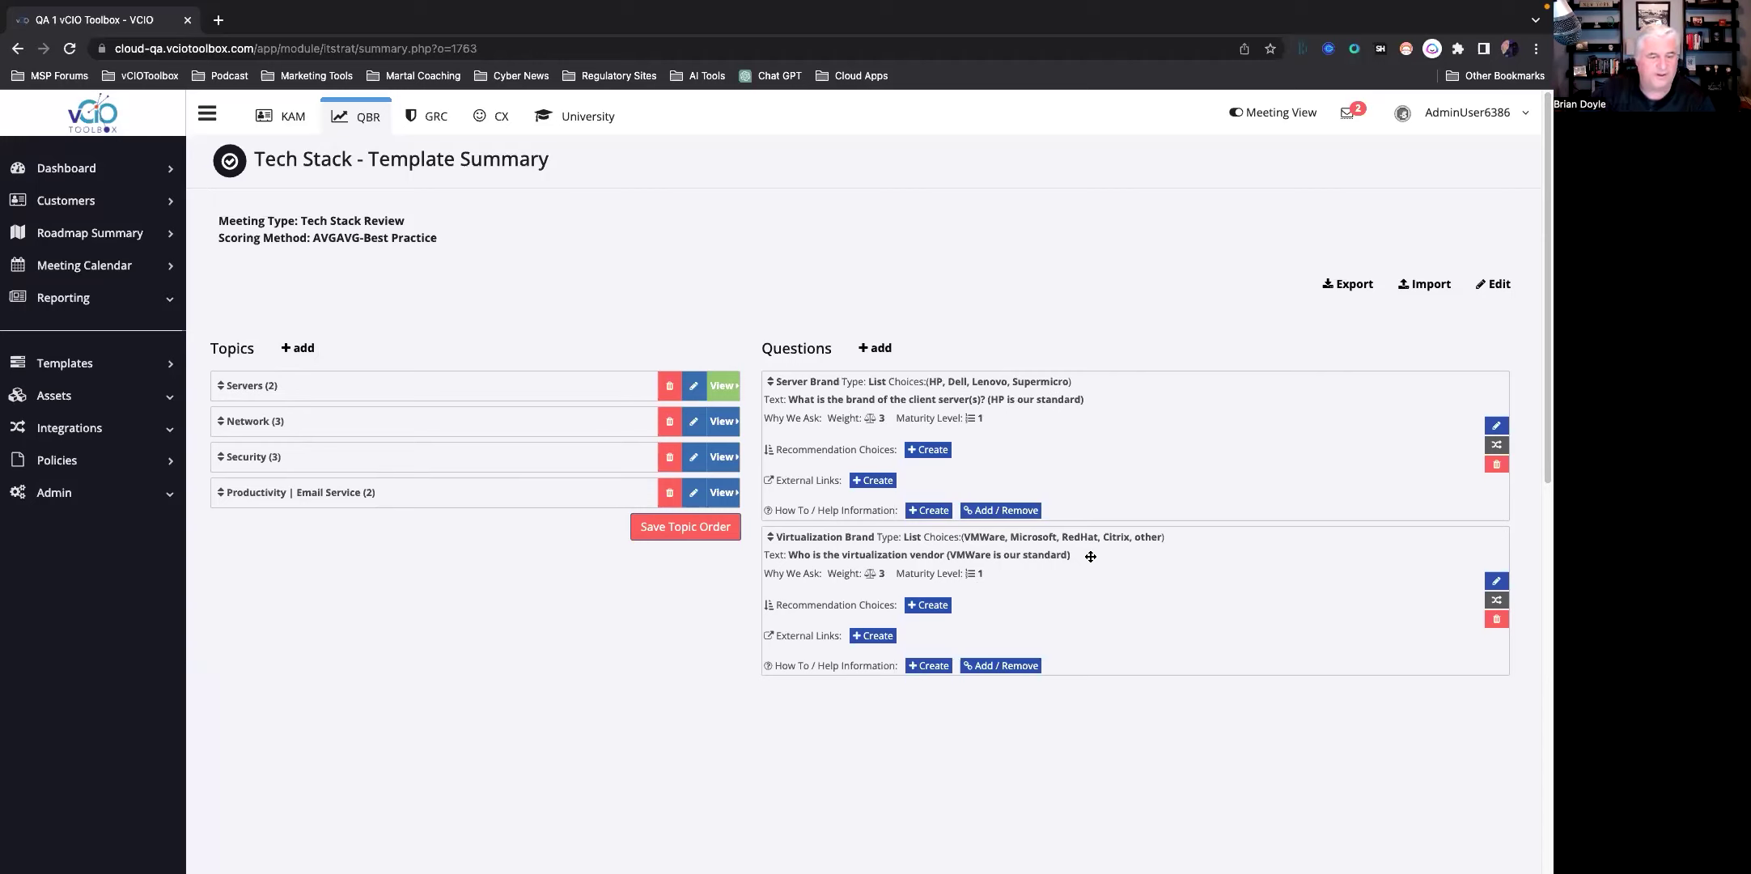
left_click(925, 514)
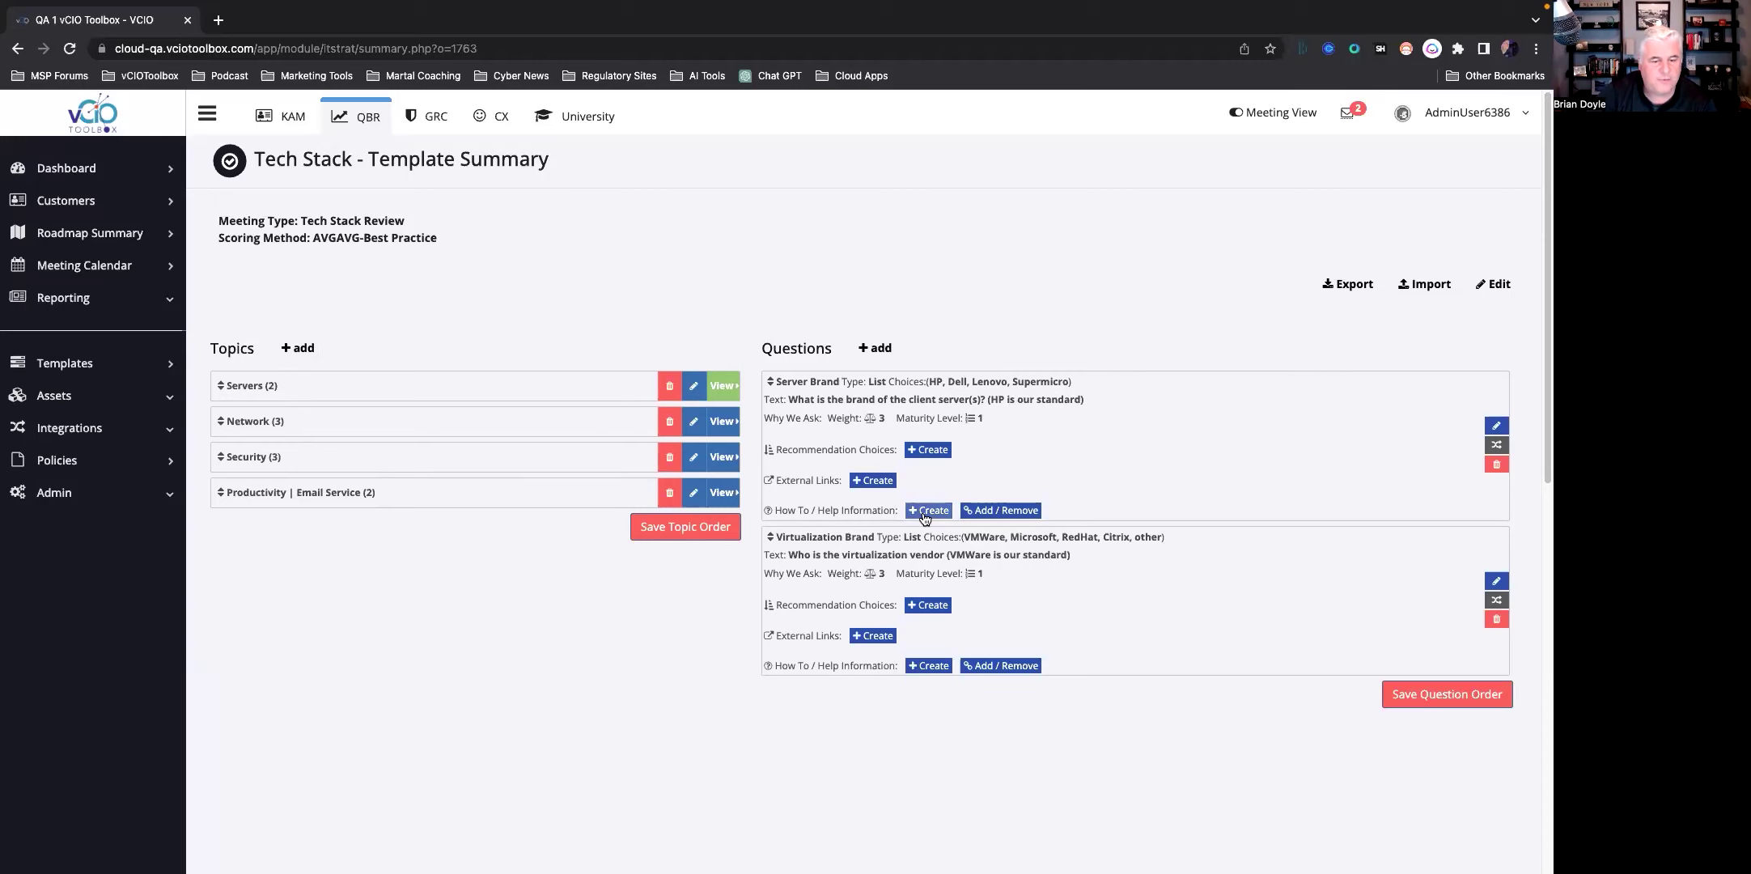
left_click(928, 512)
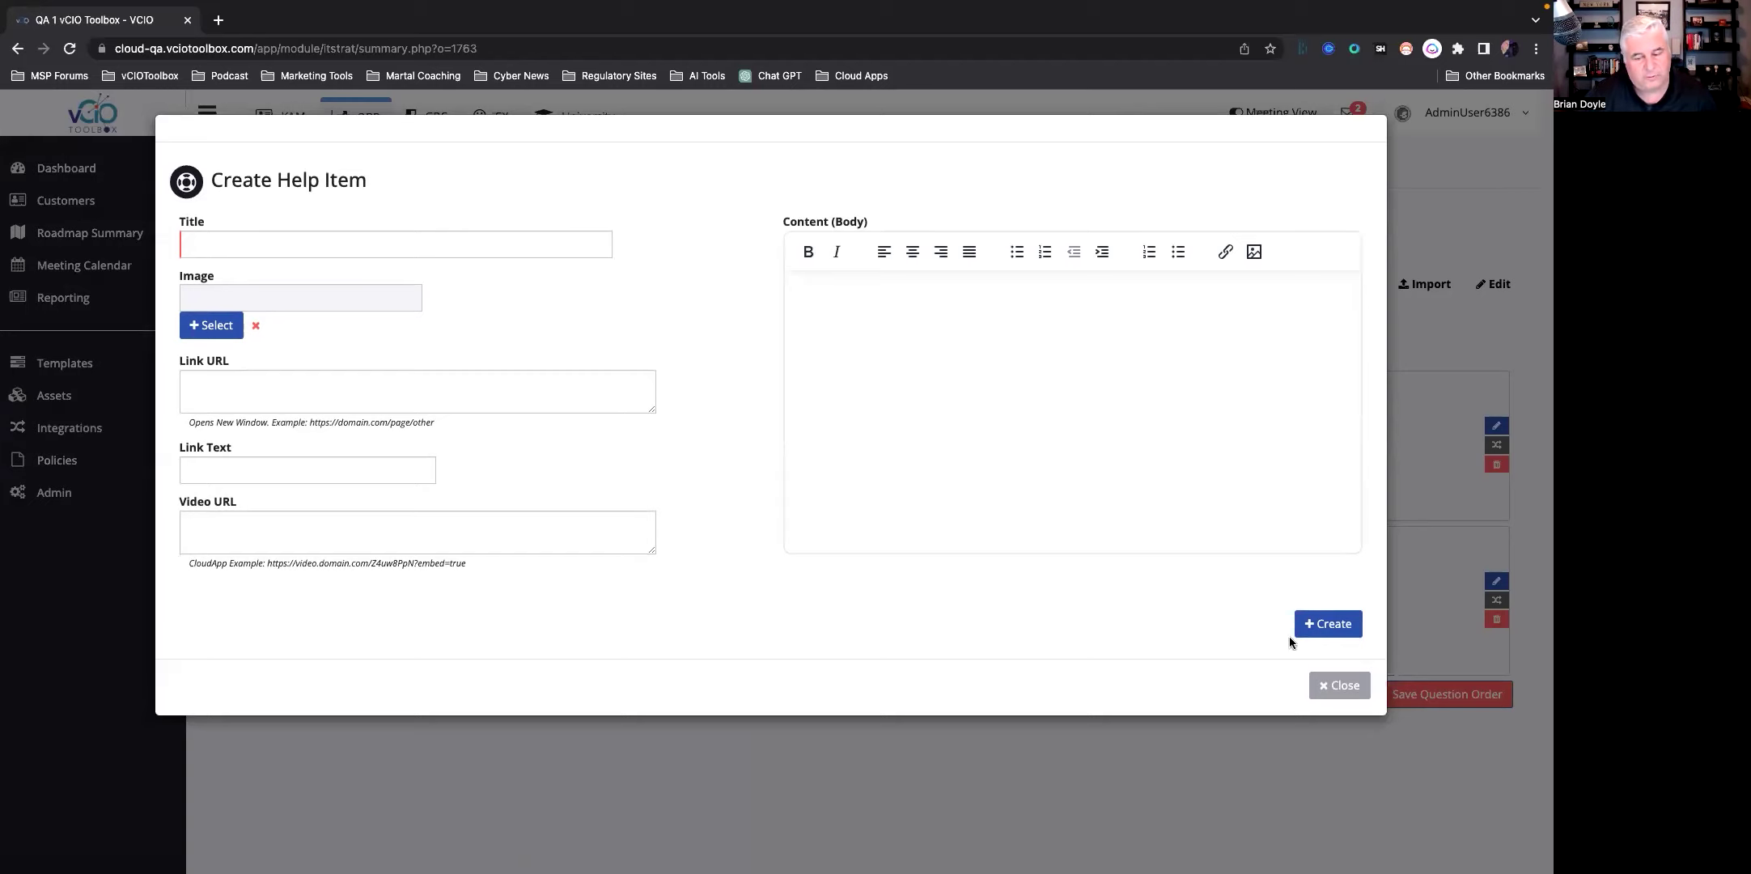
left_click(1340, 684)
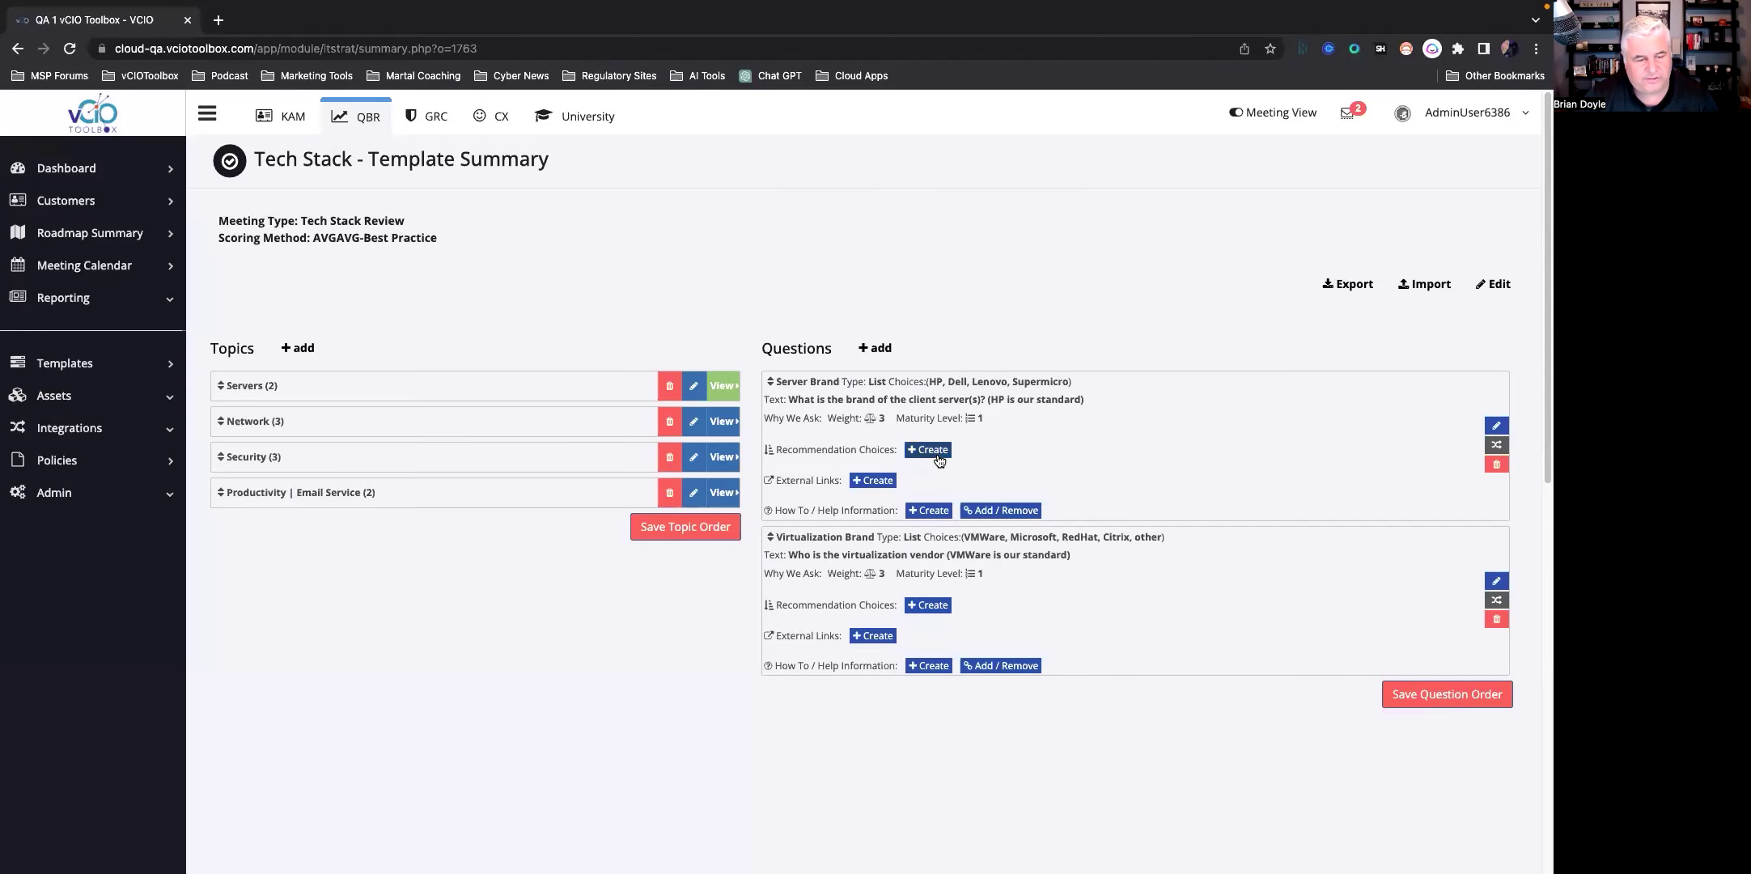
left_click(931, 451)
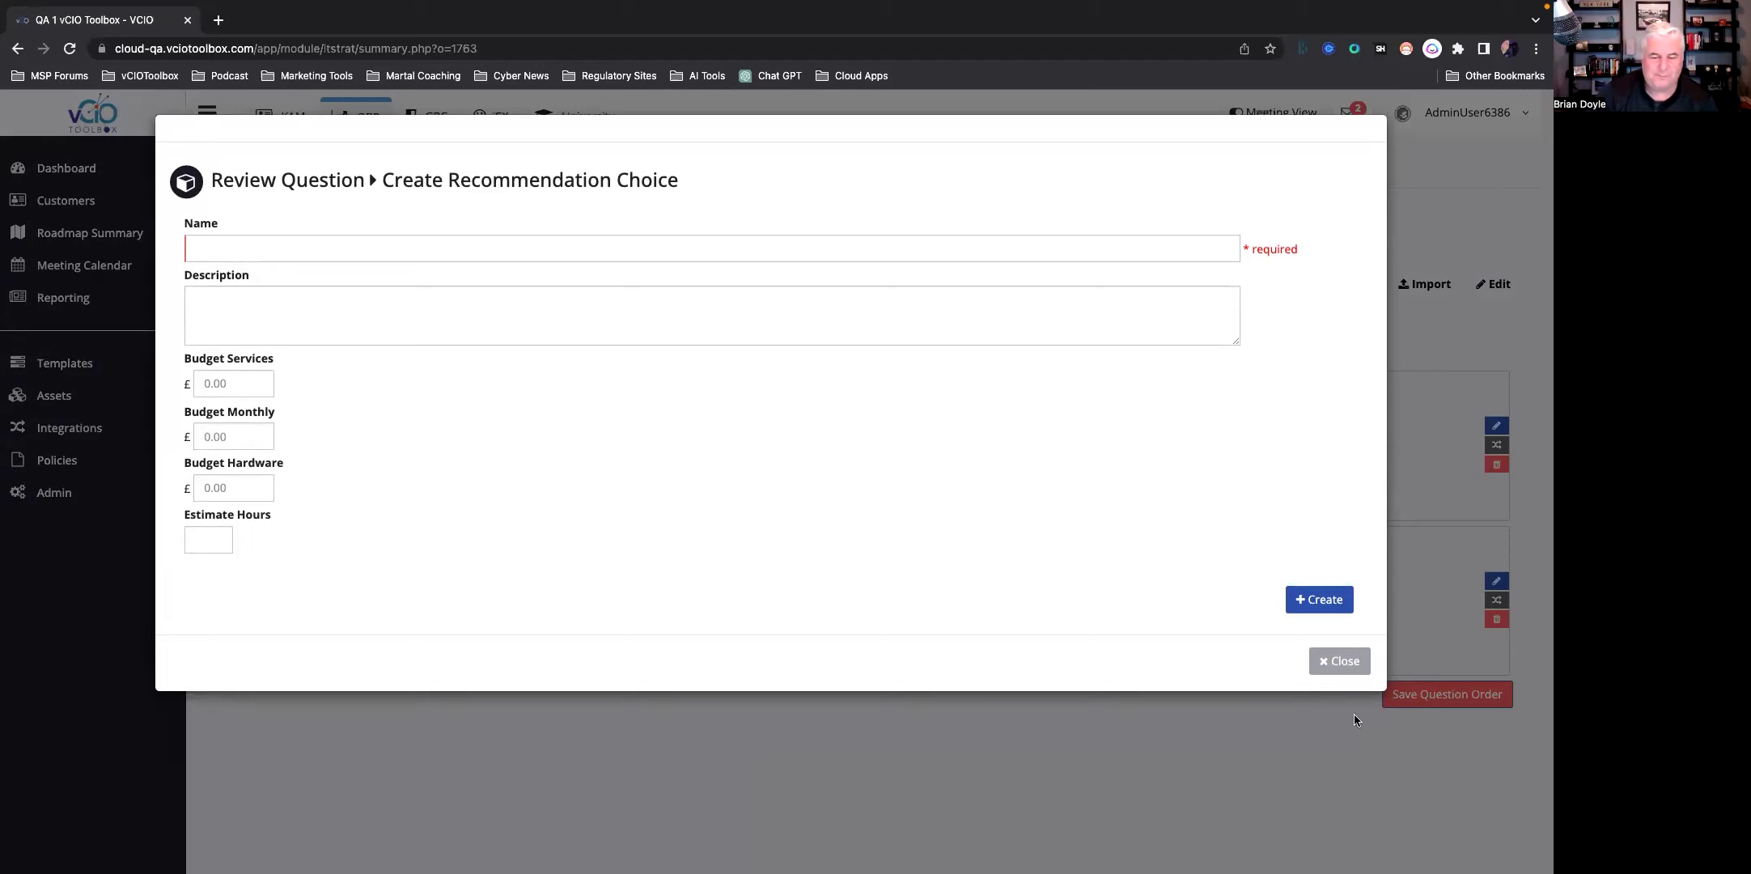
left_click(1339, 661)
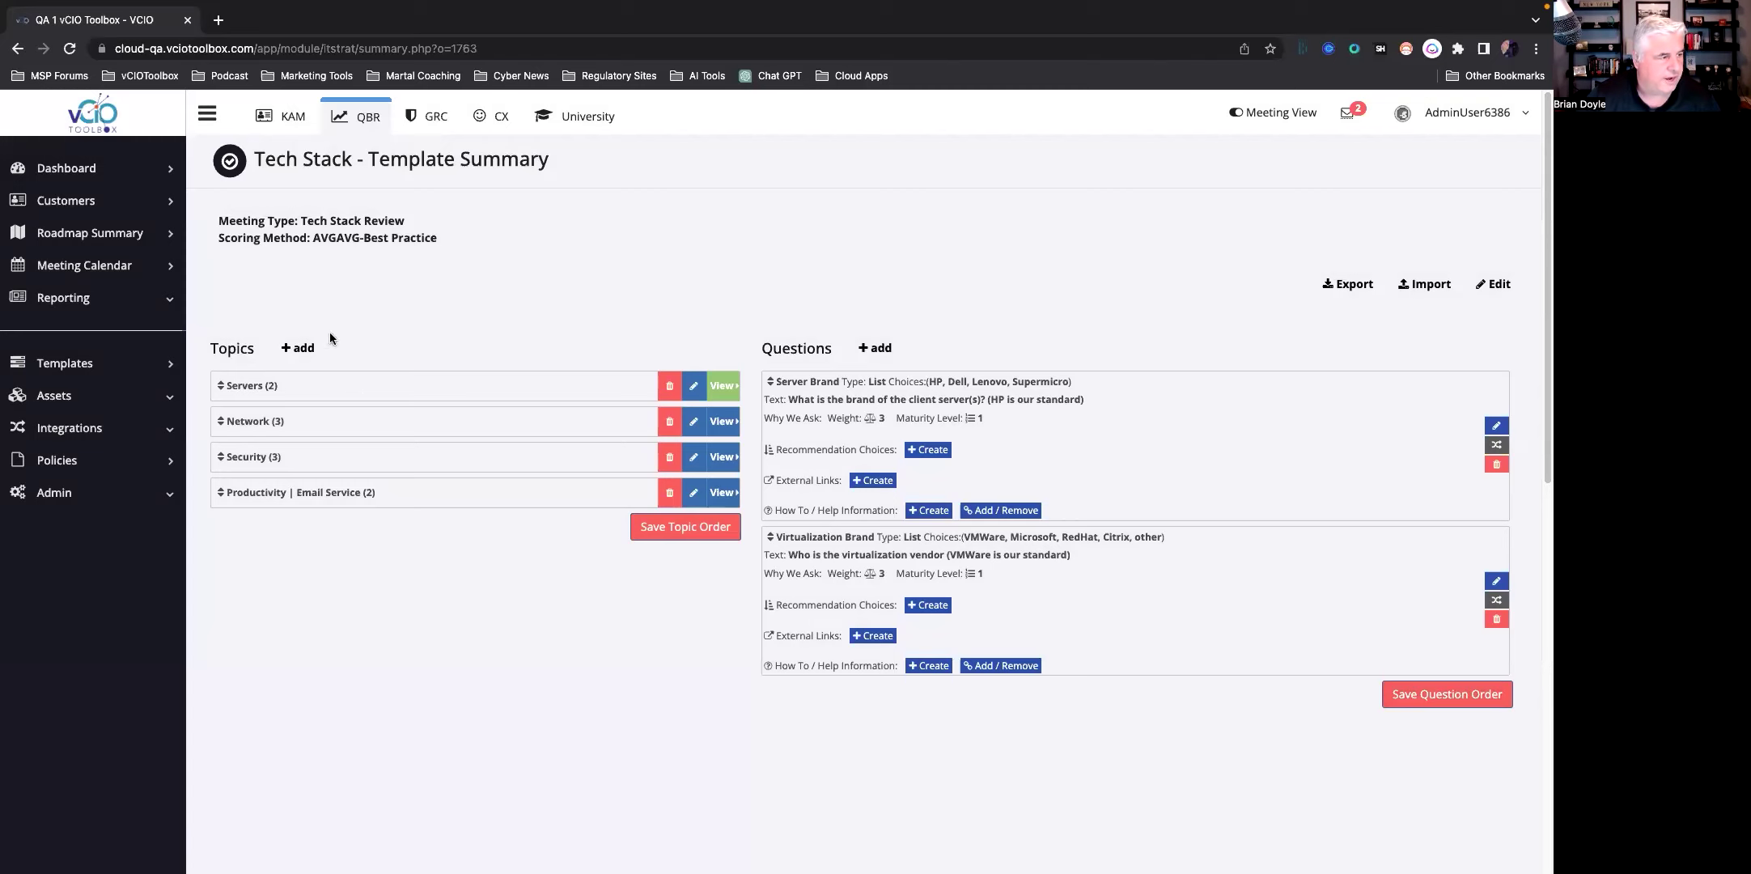
Step: Open the IT review of the customer Aprils Fools and check which meetings are available for it
left_click(82, 203)
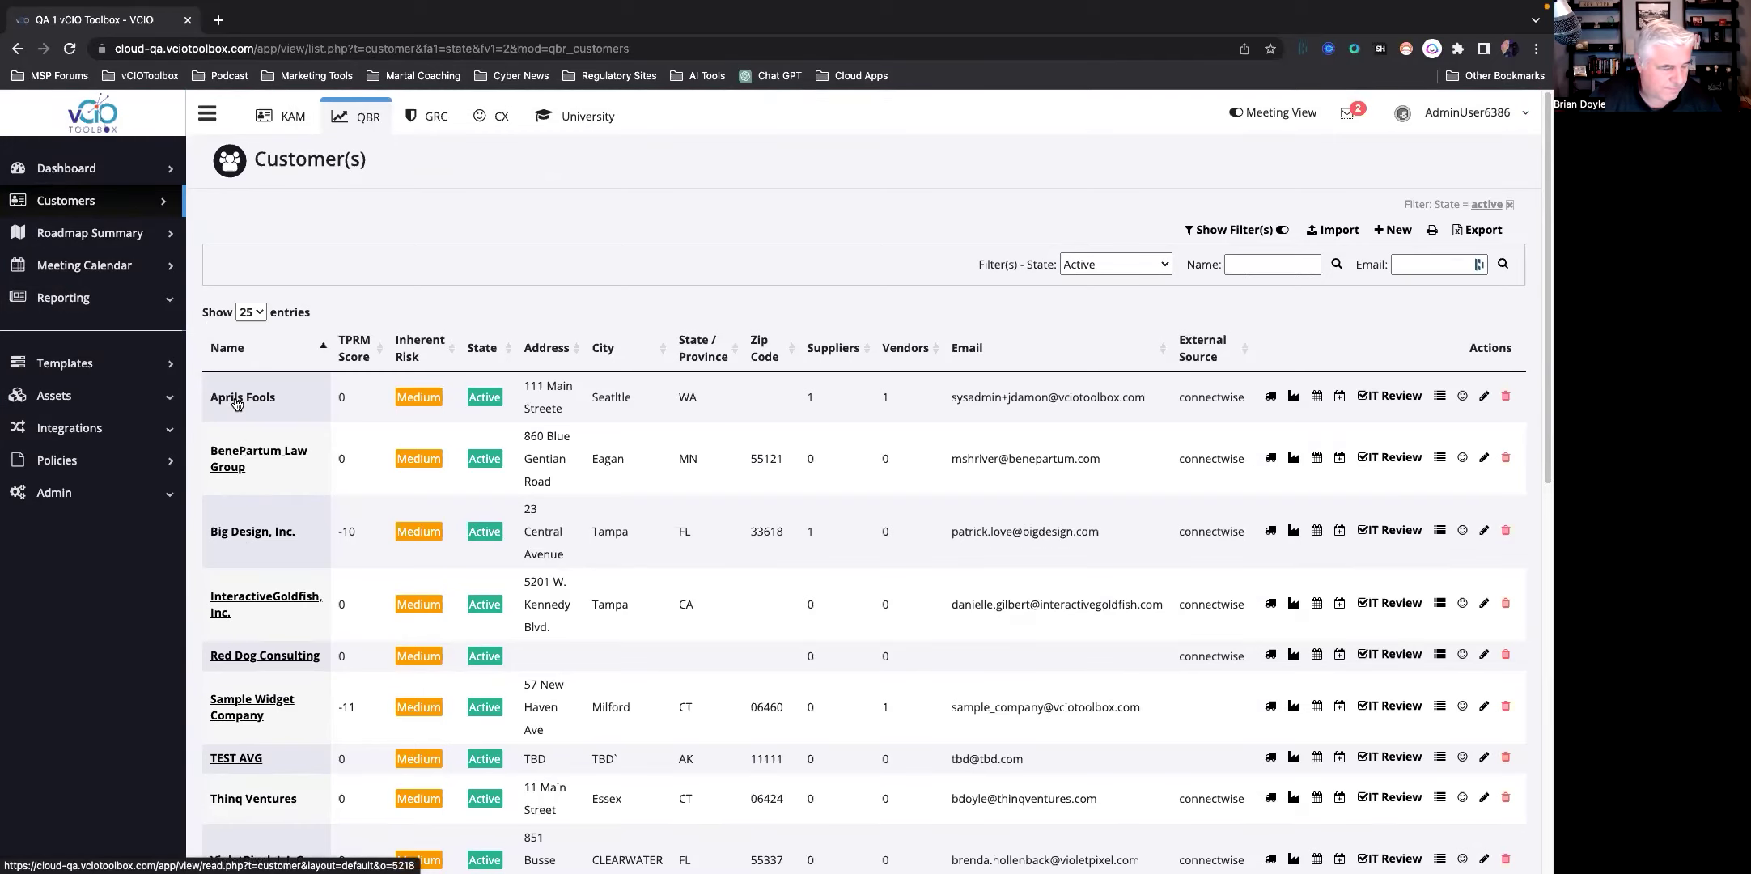
left_click(1388, 397)
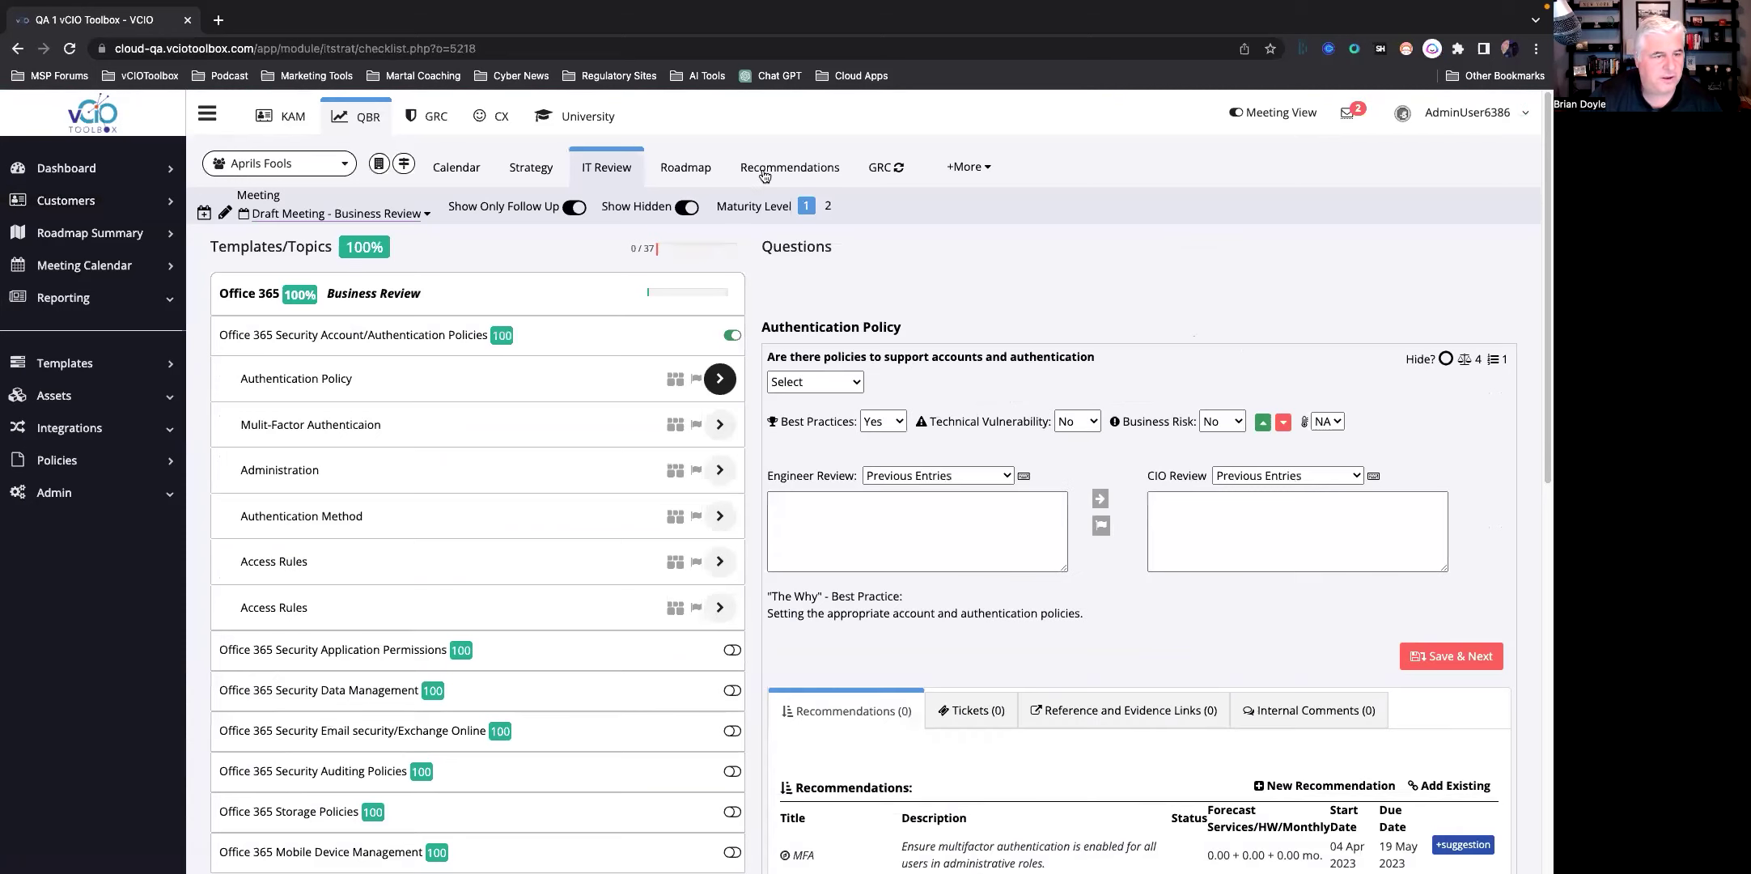
left_click(406, 219)
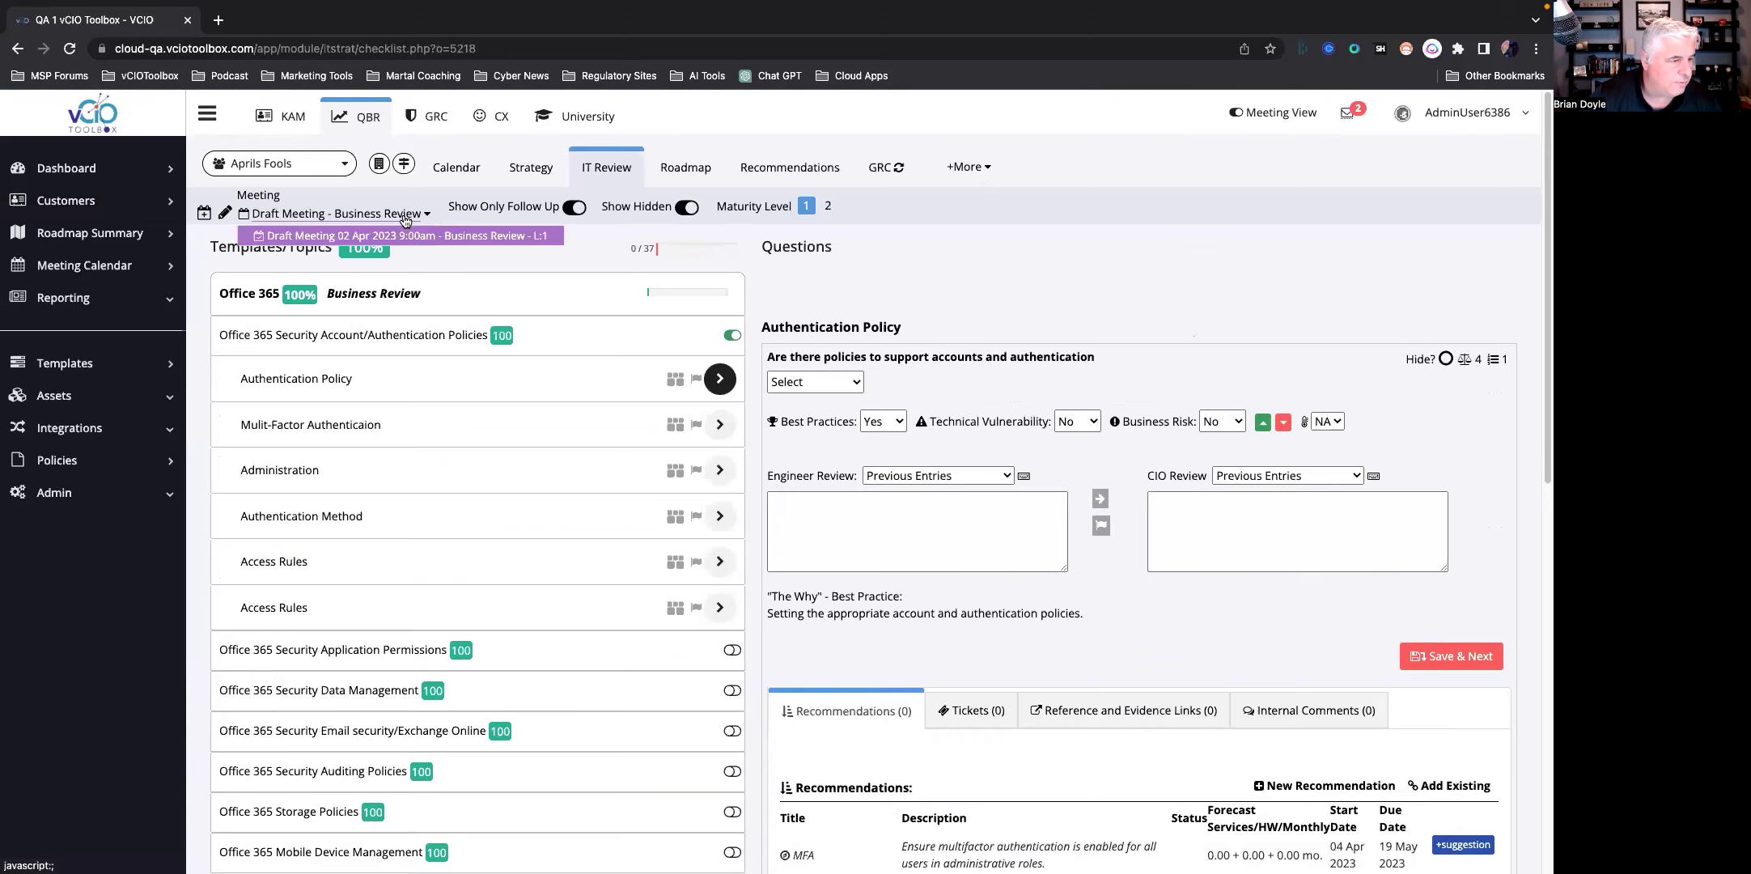
Step: Create a new meeting for Aprils Fools with the meeting type Tech Stack Review and save it
left_click(464, 168)
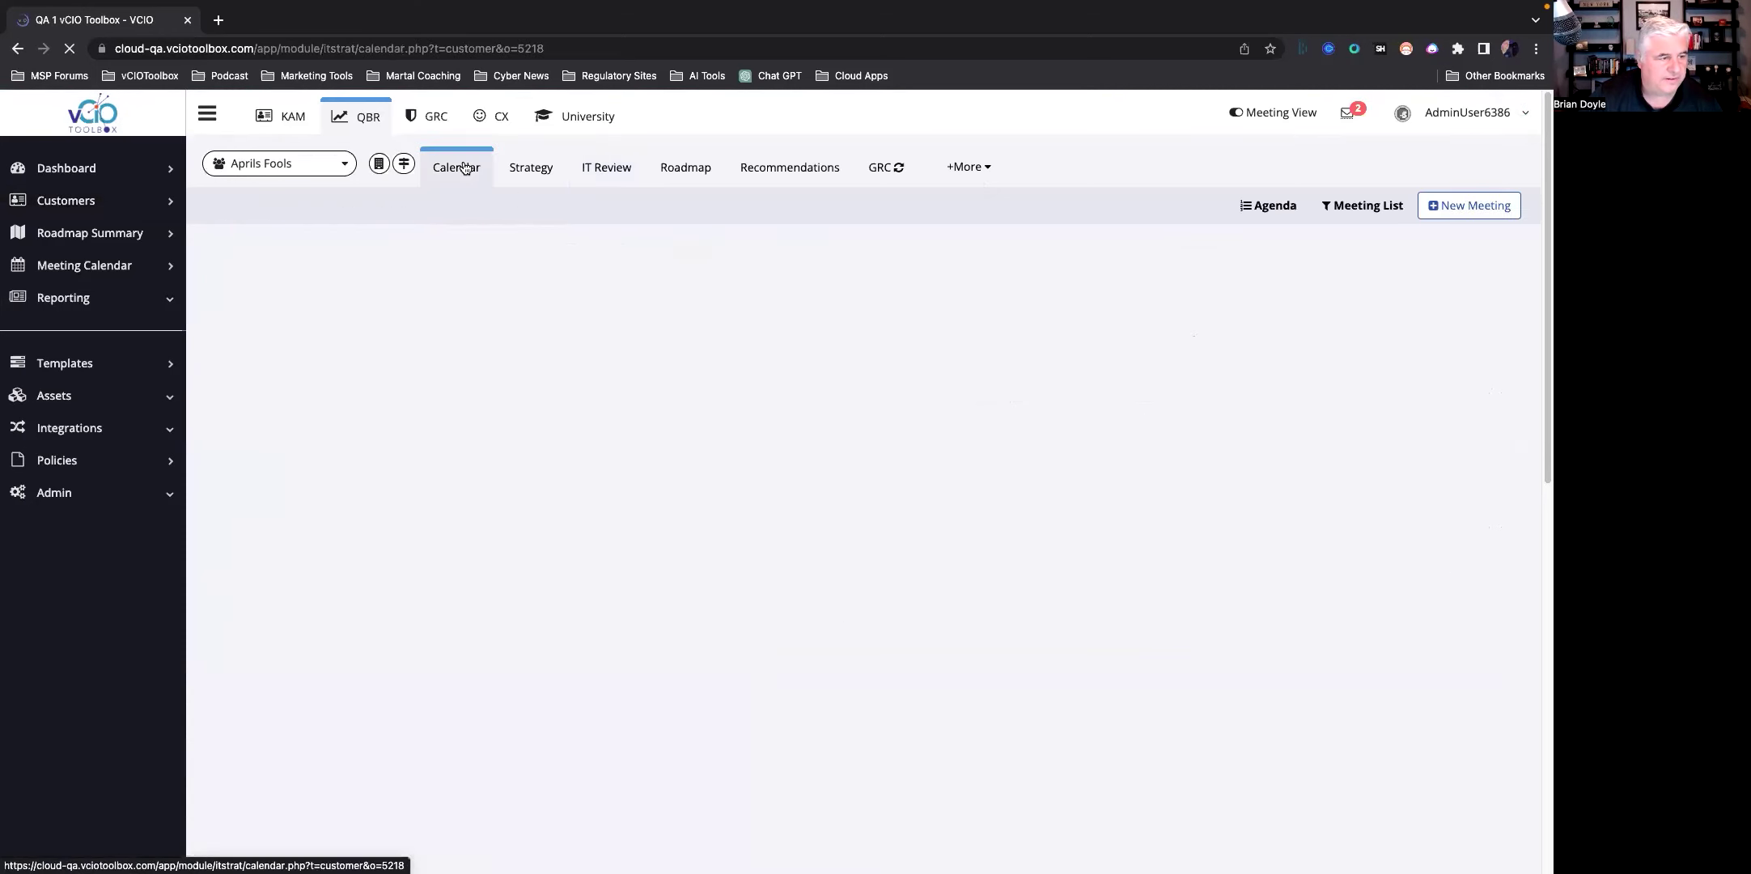
left_click(1462, 208)
left_click(906, 258)
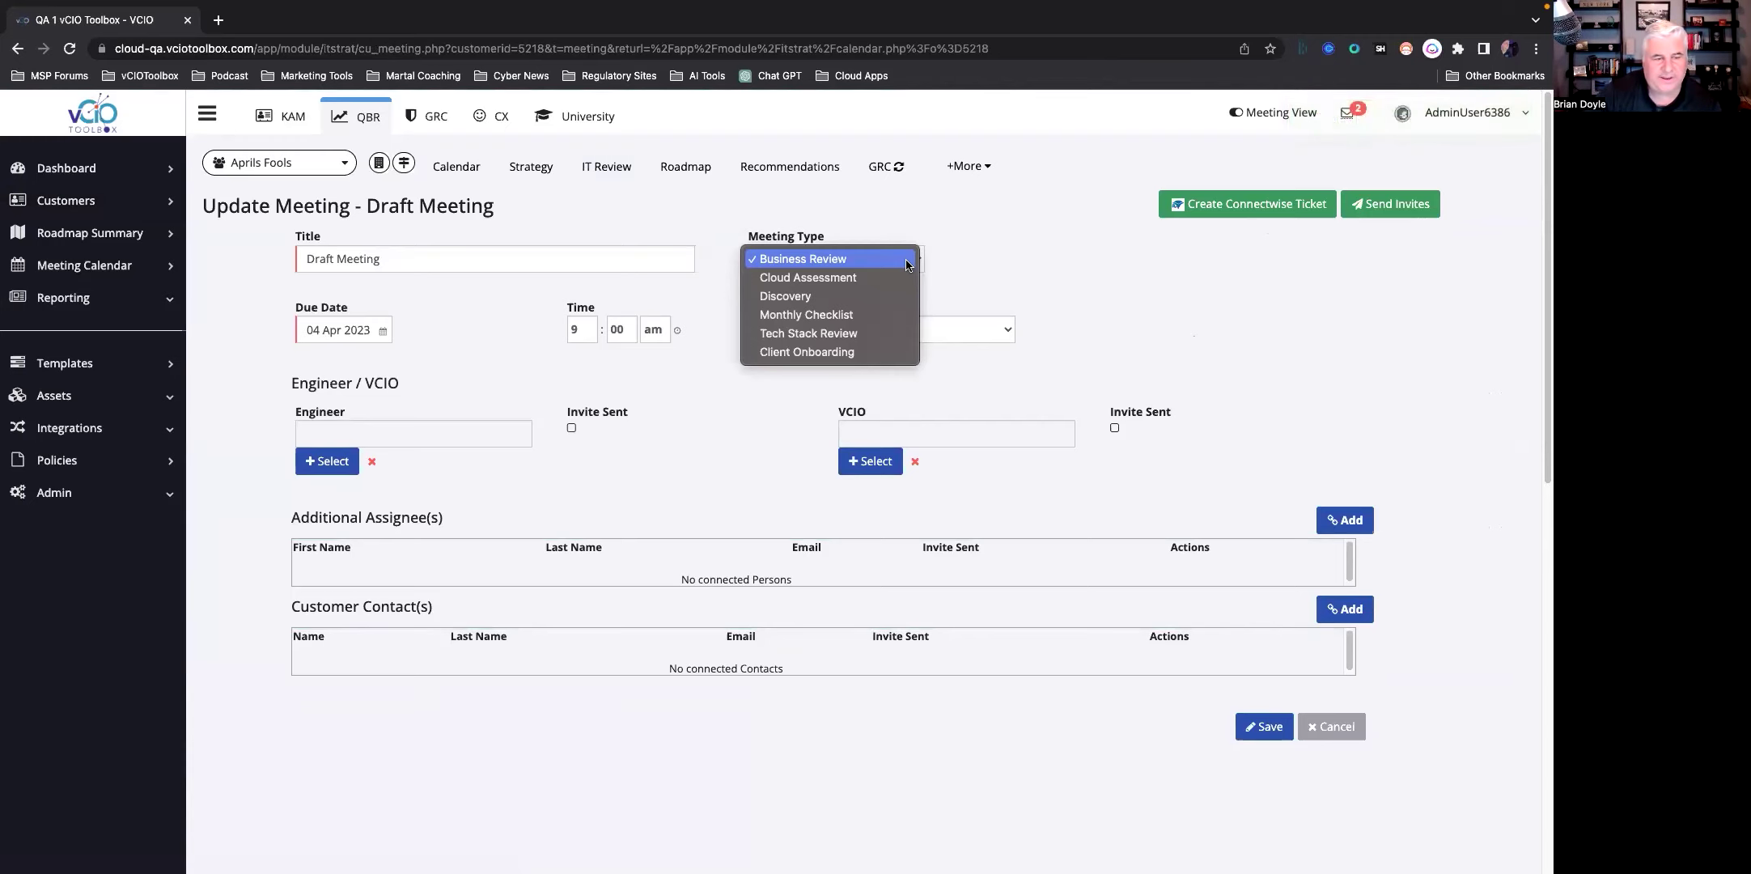
left_click(857, 337)
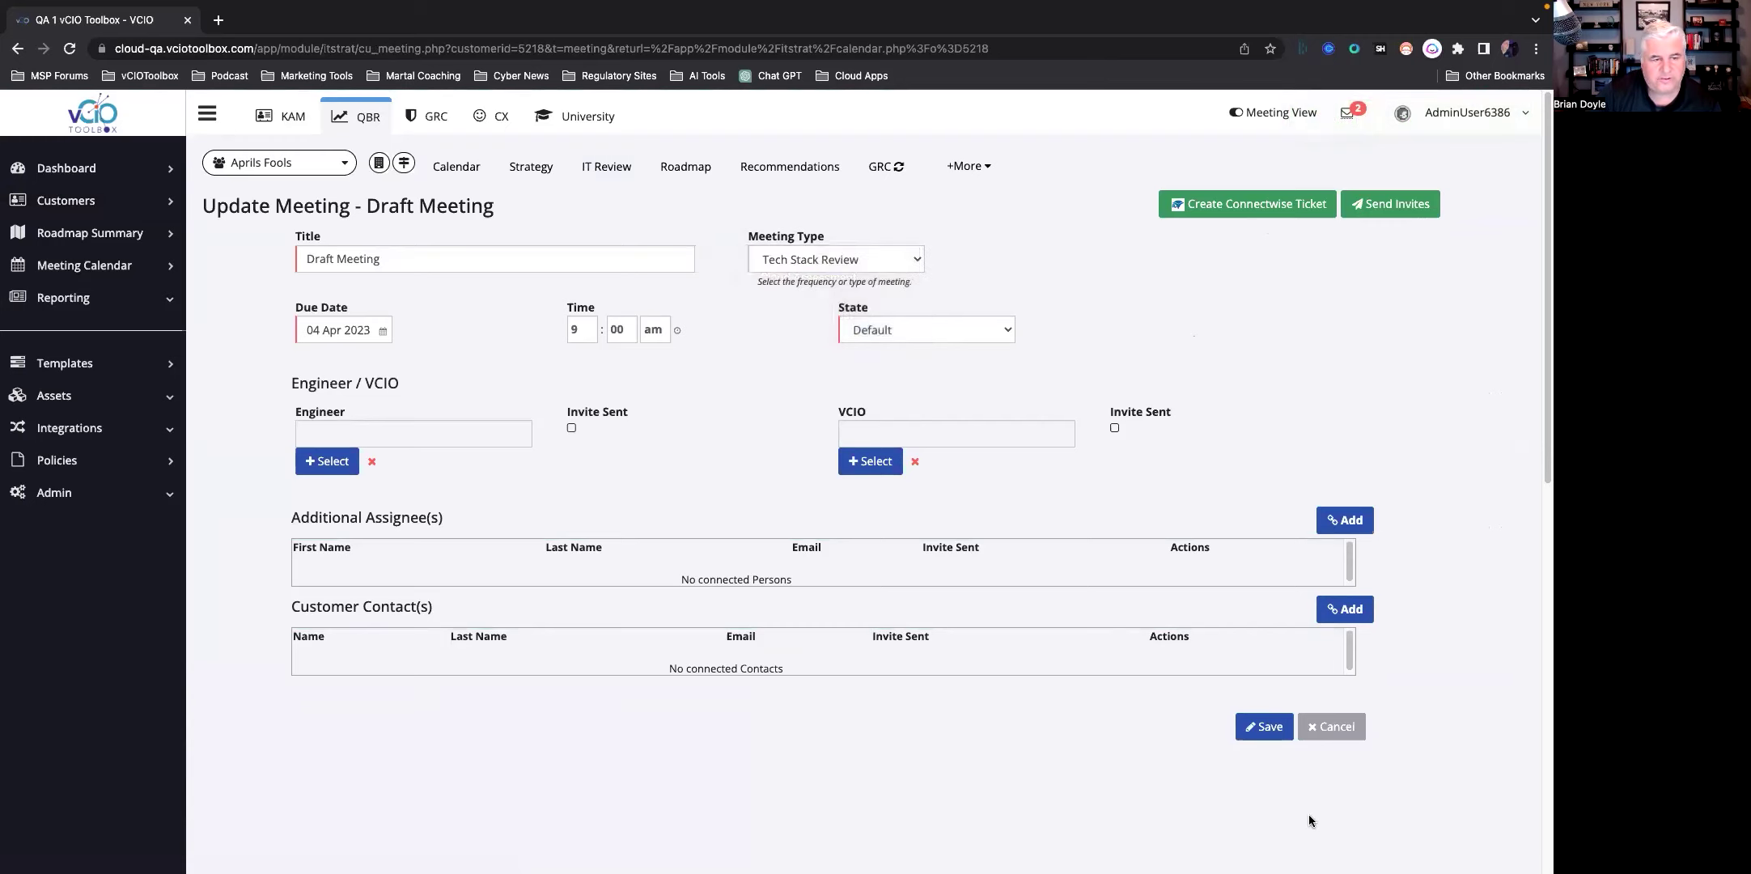
left_click(1261, 726)
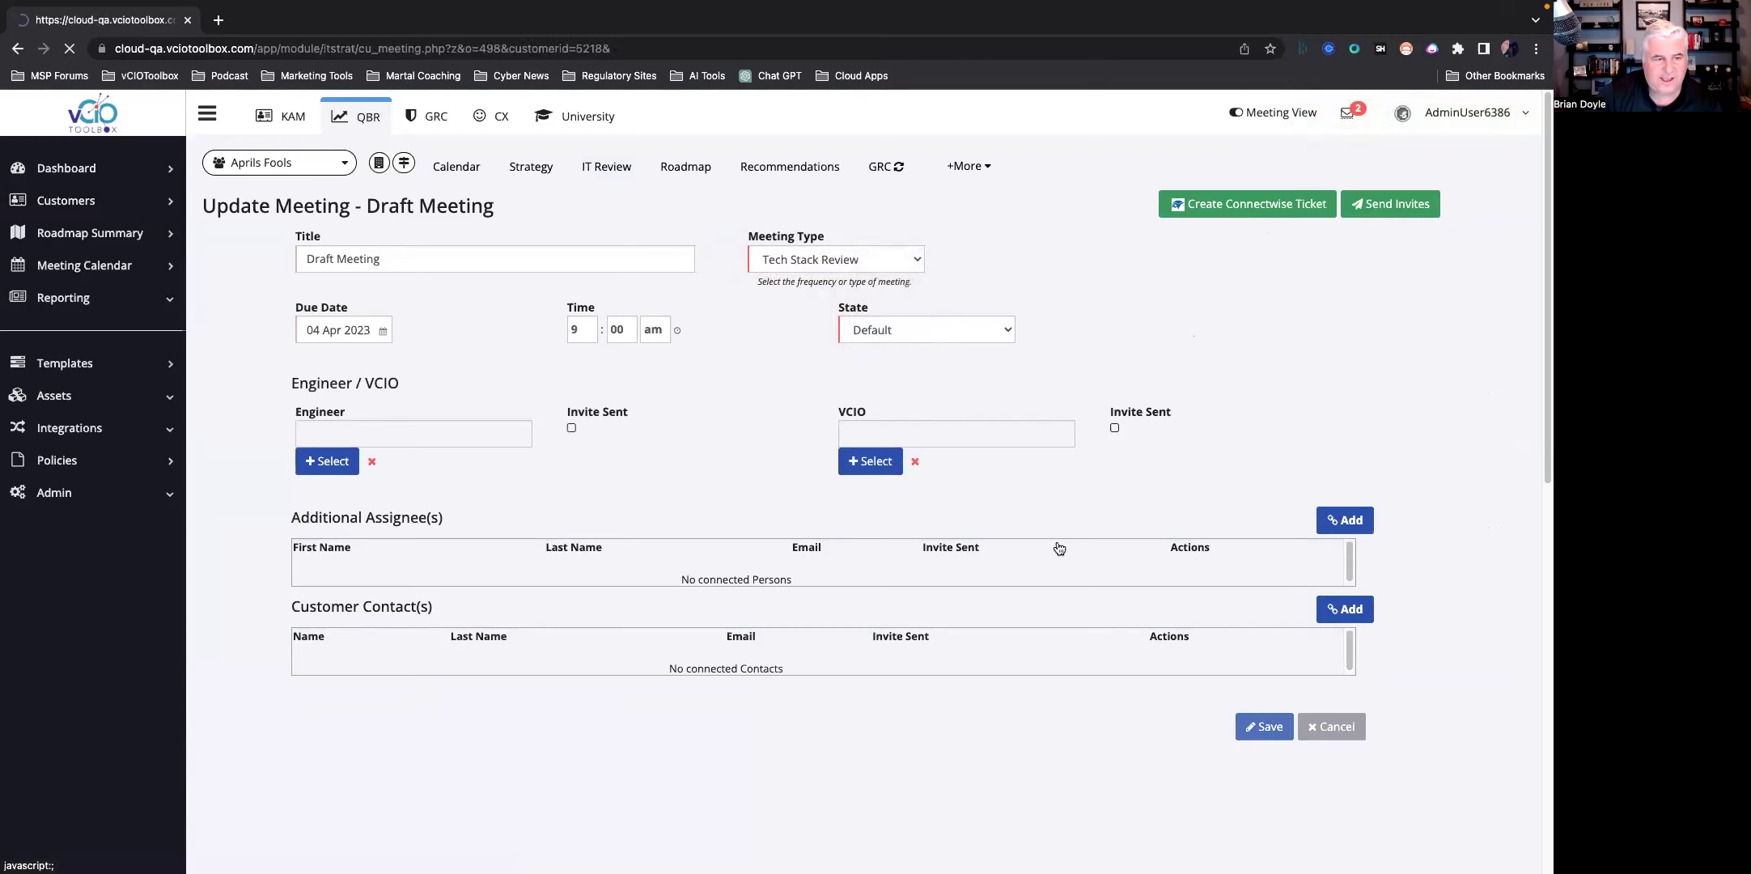
Step: Add the Tech Stack review template to the Aprils Fools customer templates and save the selection
left_click(982, 169)
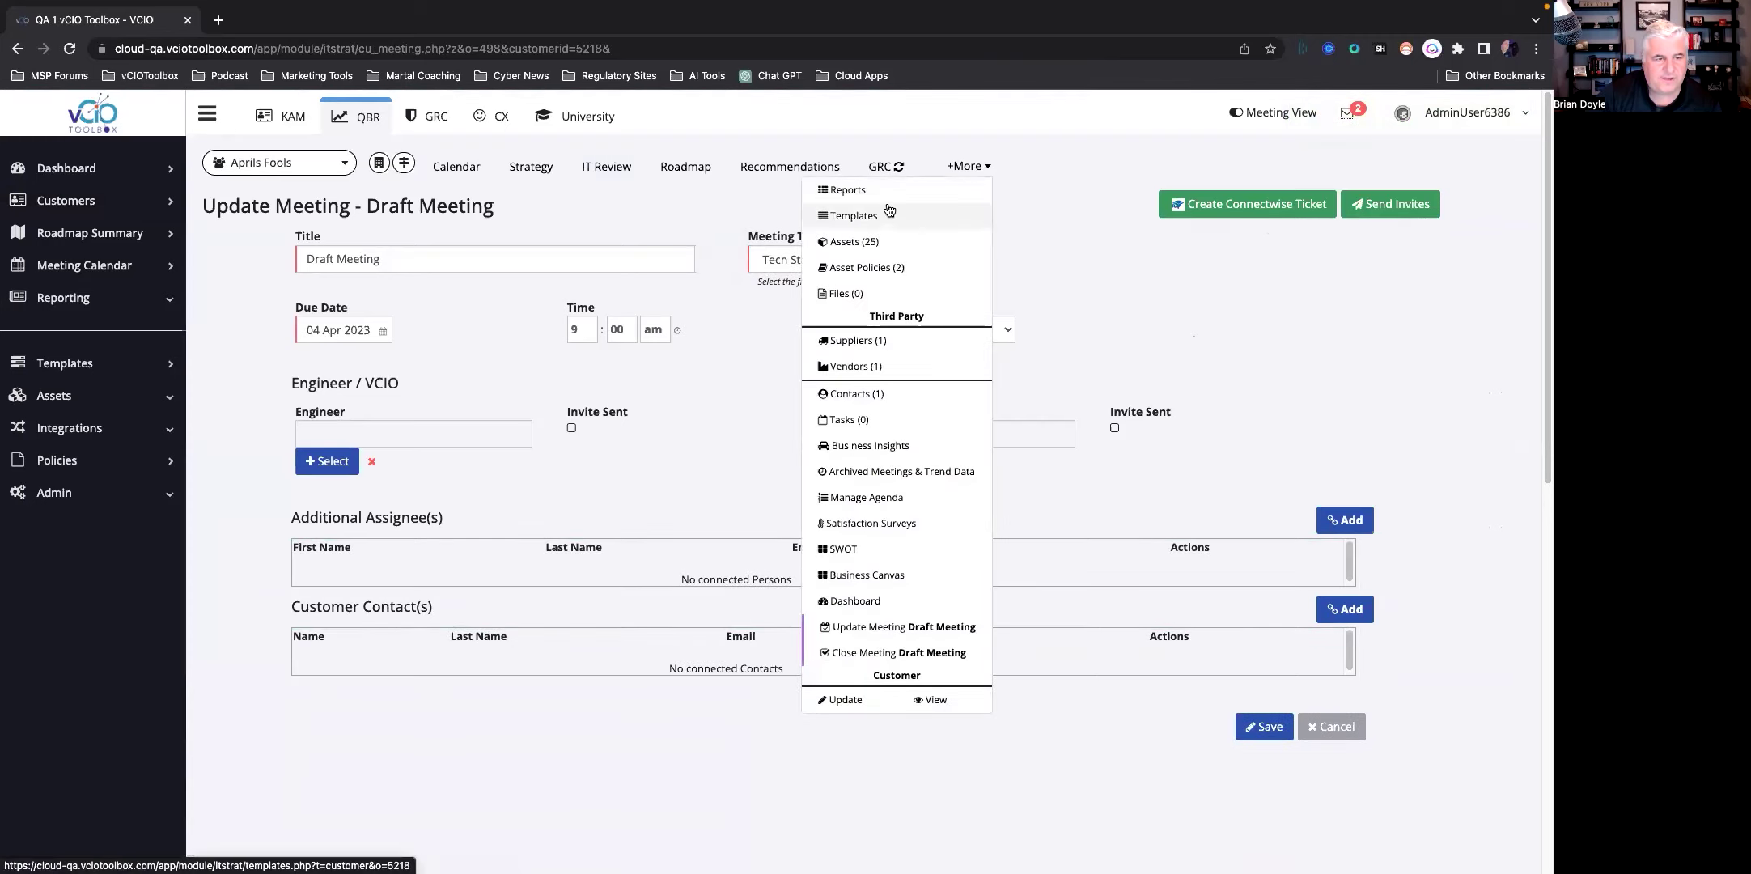
left_click(874, 212)
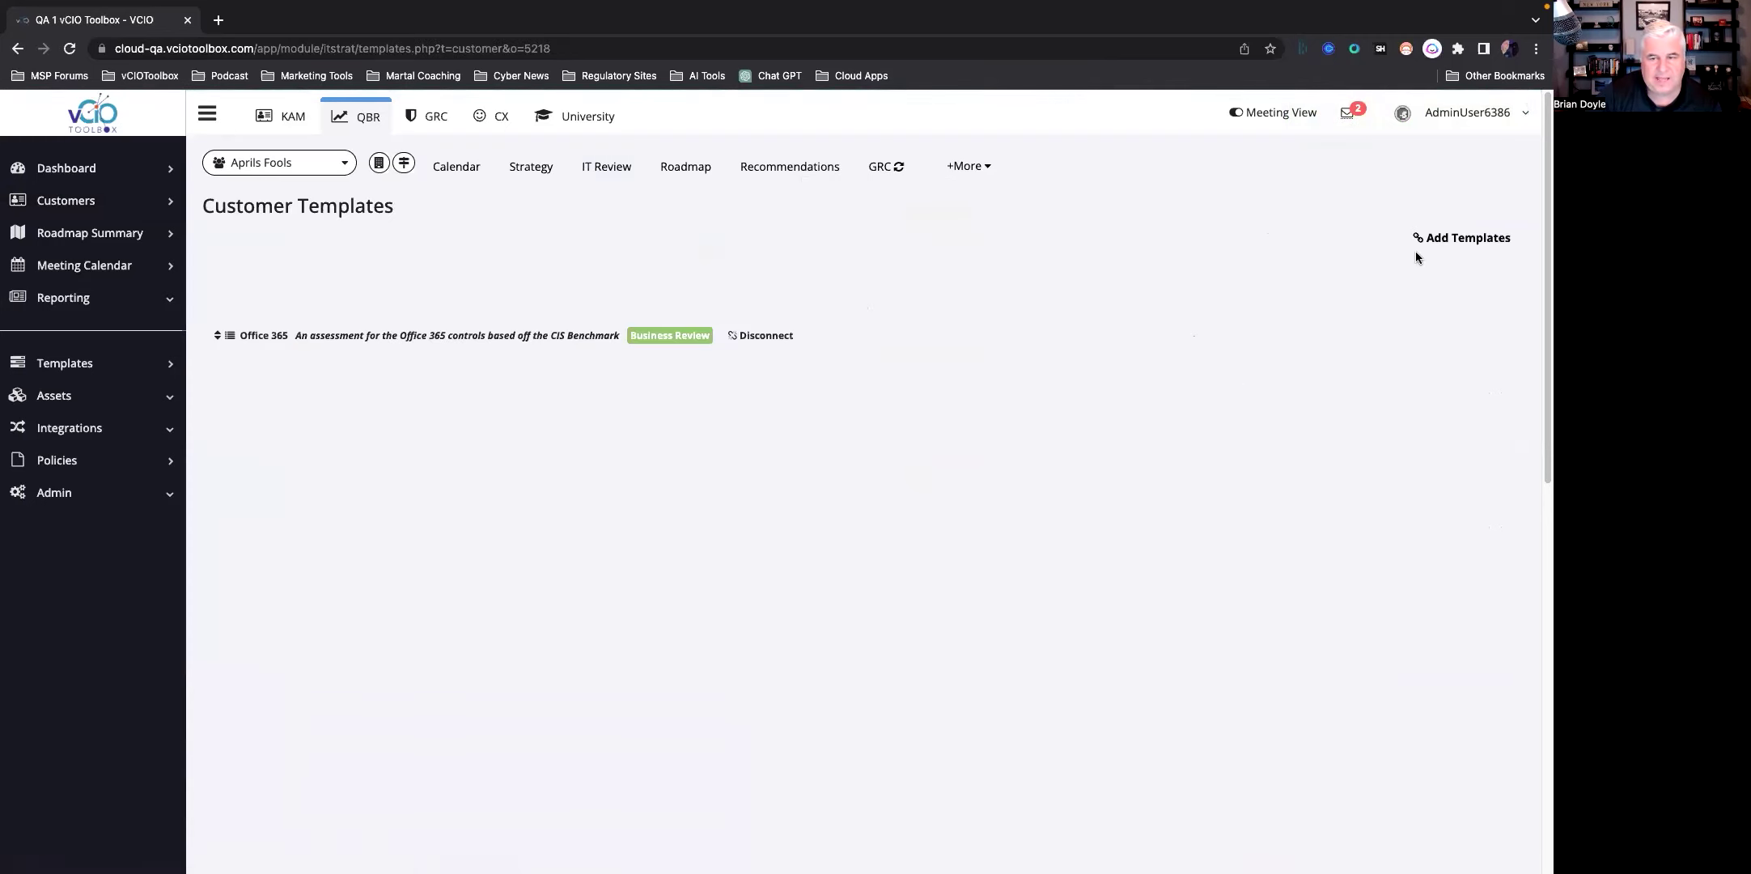
left_click(1449, 238)
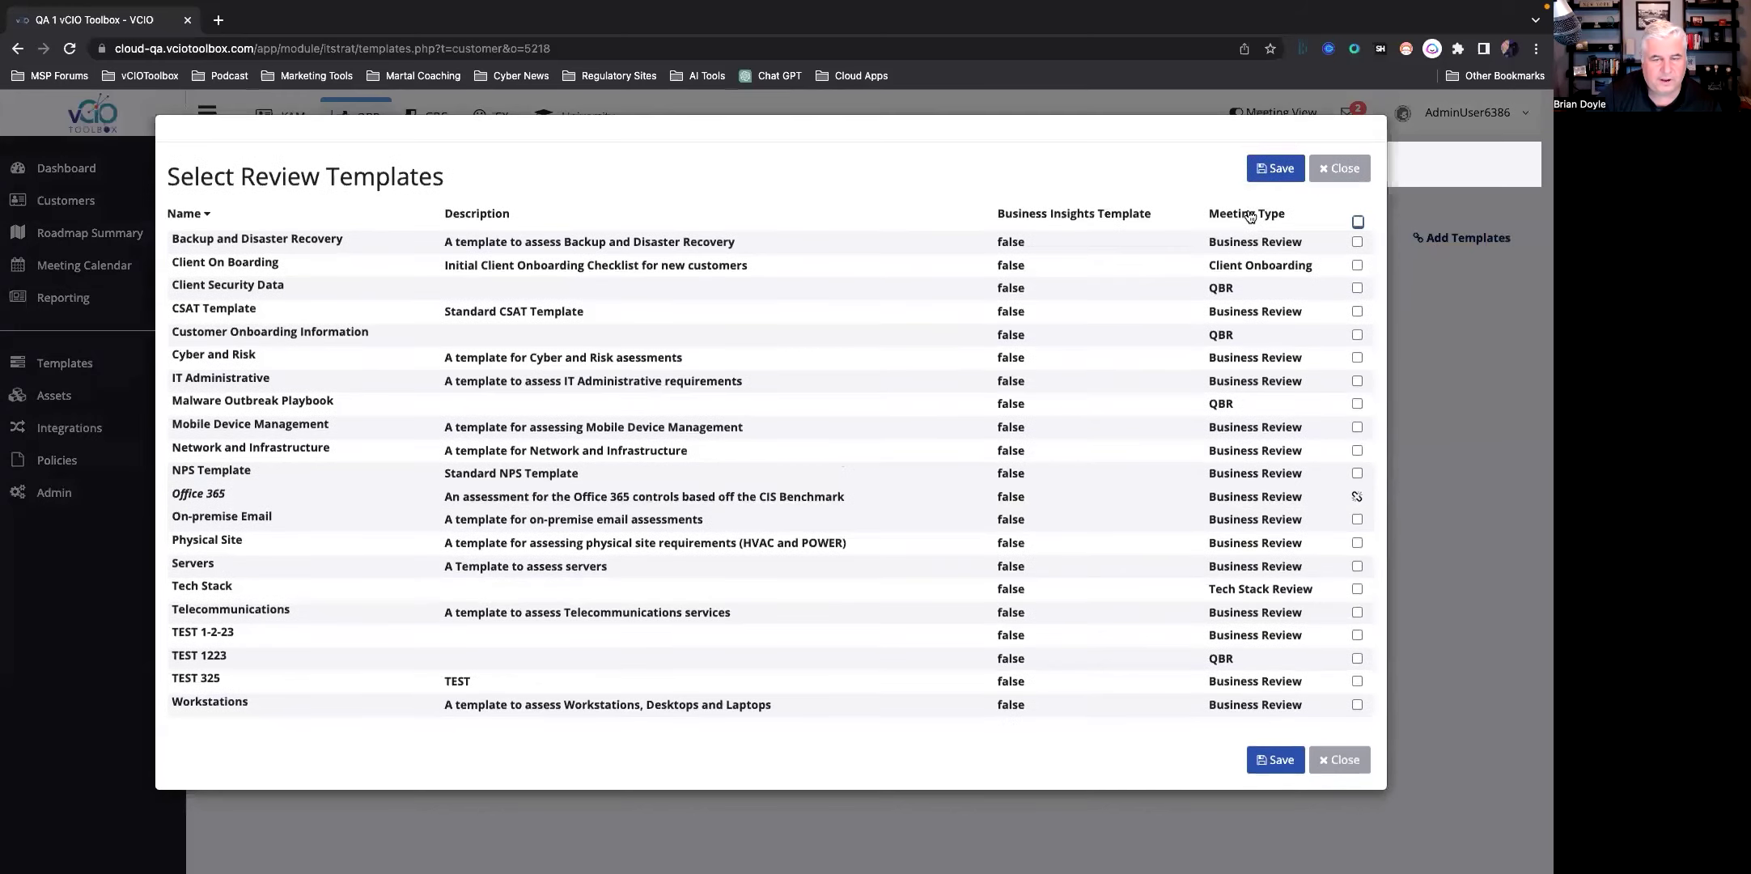
left_click(1248, 214)
left_click(1357, 242)
left_click(1276, 759)
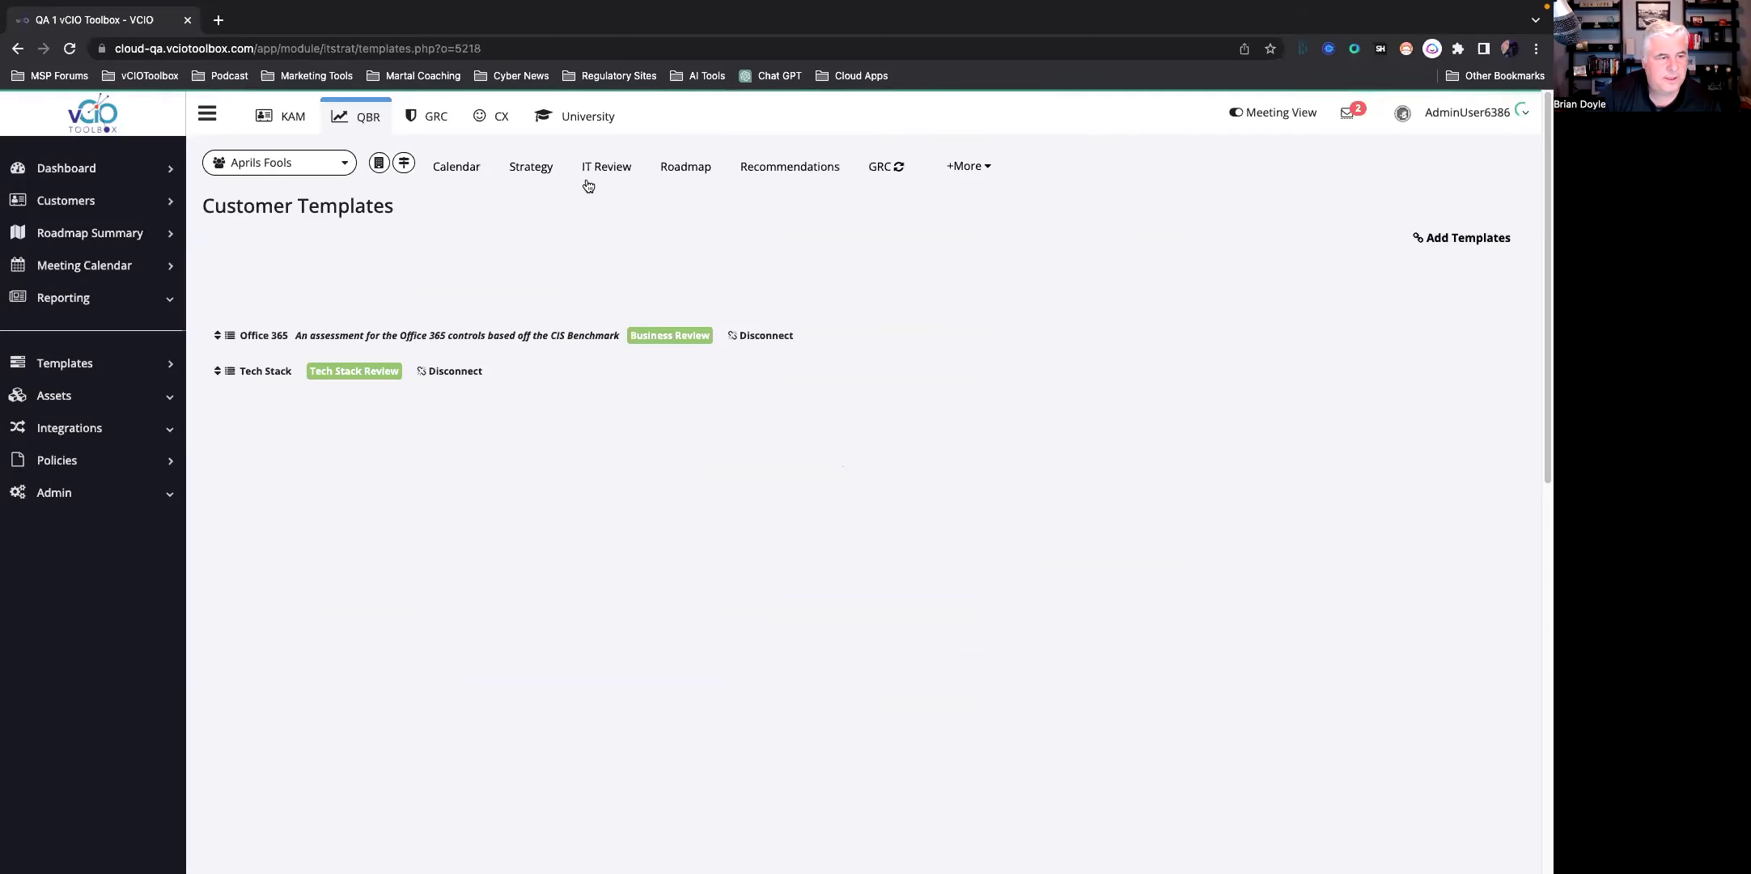
Step: Return to the Aprils Fools IT review and switch it to the Draft Meeting of type Tech Stack Review
left_click(601, 174)
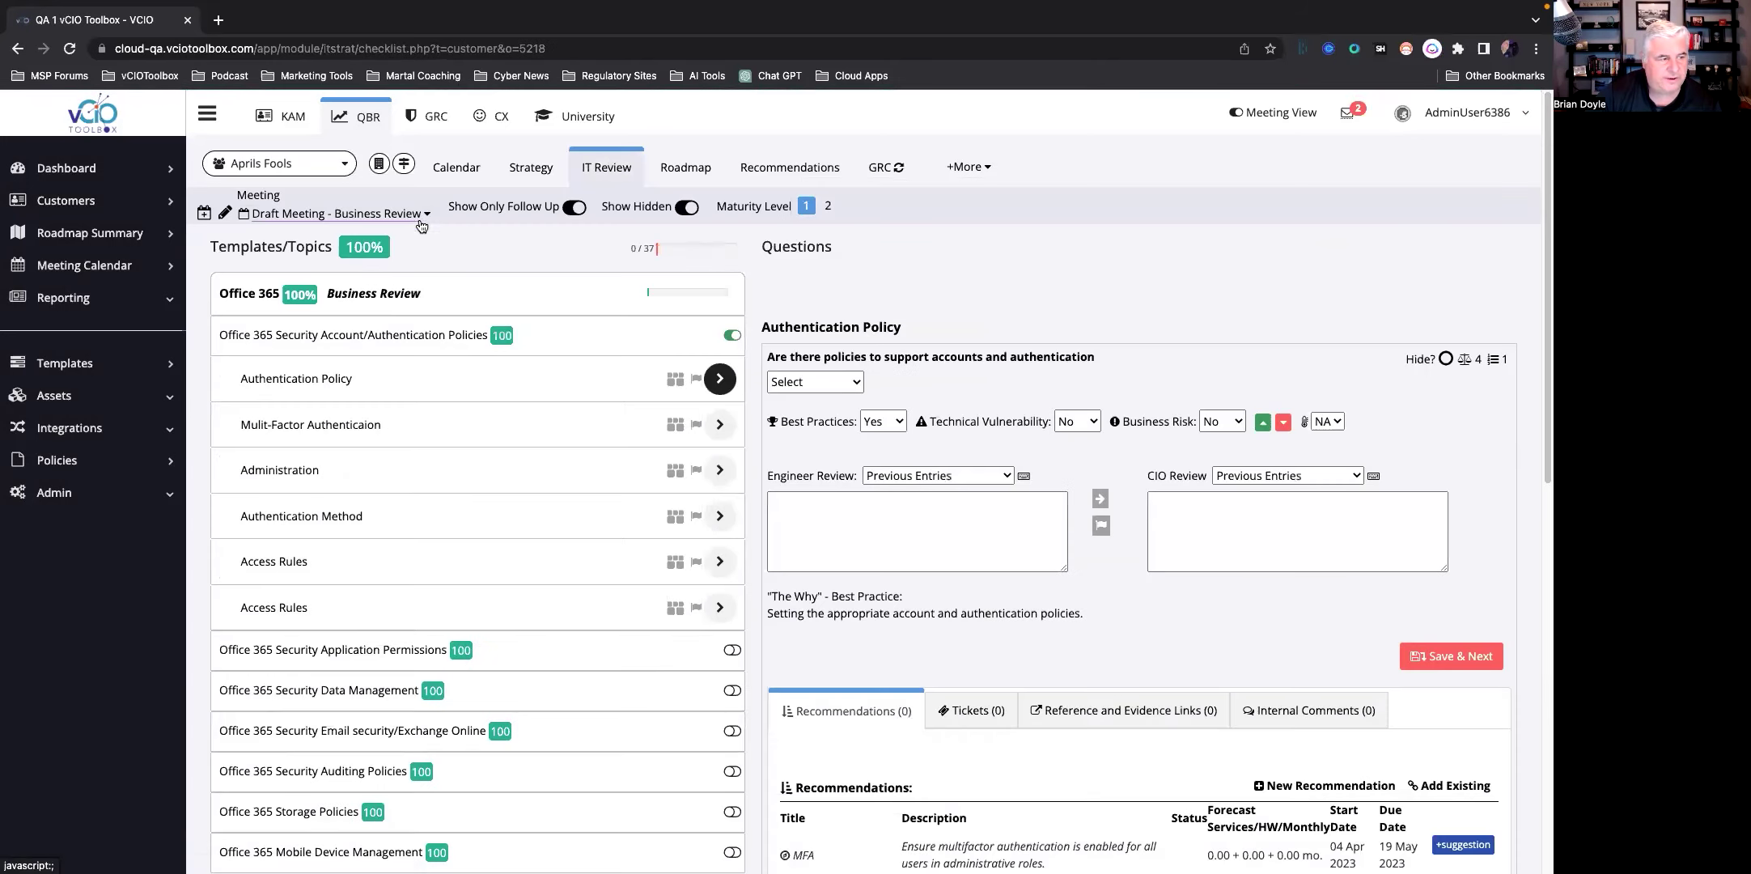
left_click(414, 215)
left_click(429, 256)
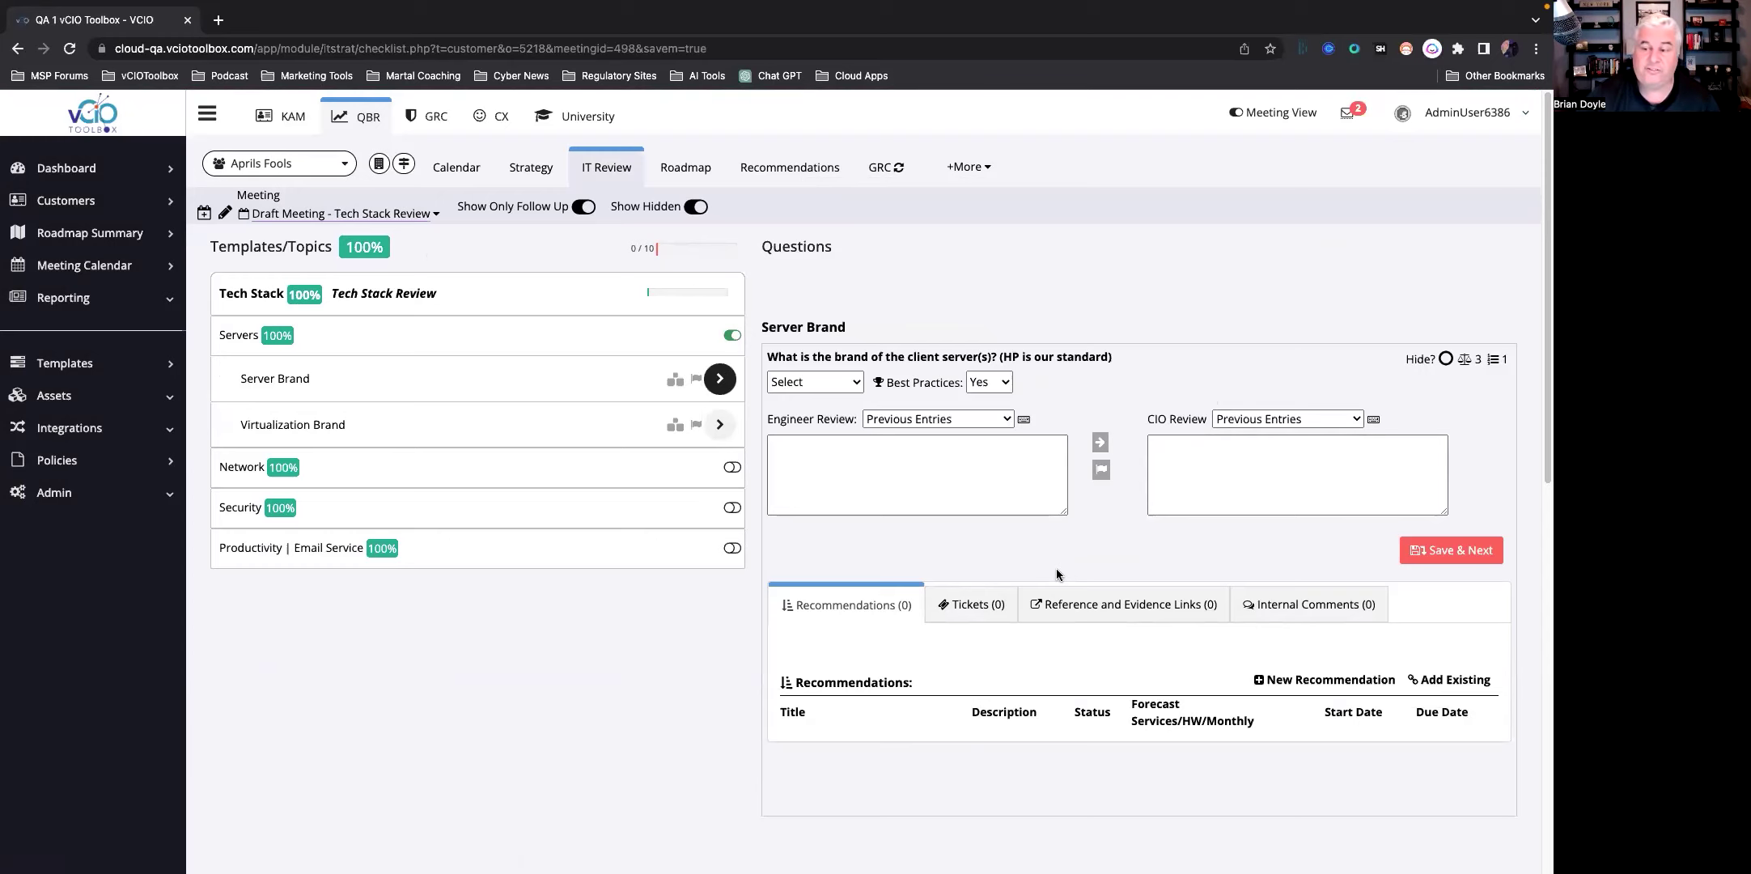
Step: Answer the Server Brand question with HP, set Best Practices to No, and save it, advancing to the following question
left_click(857, 385)
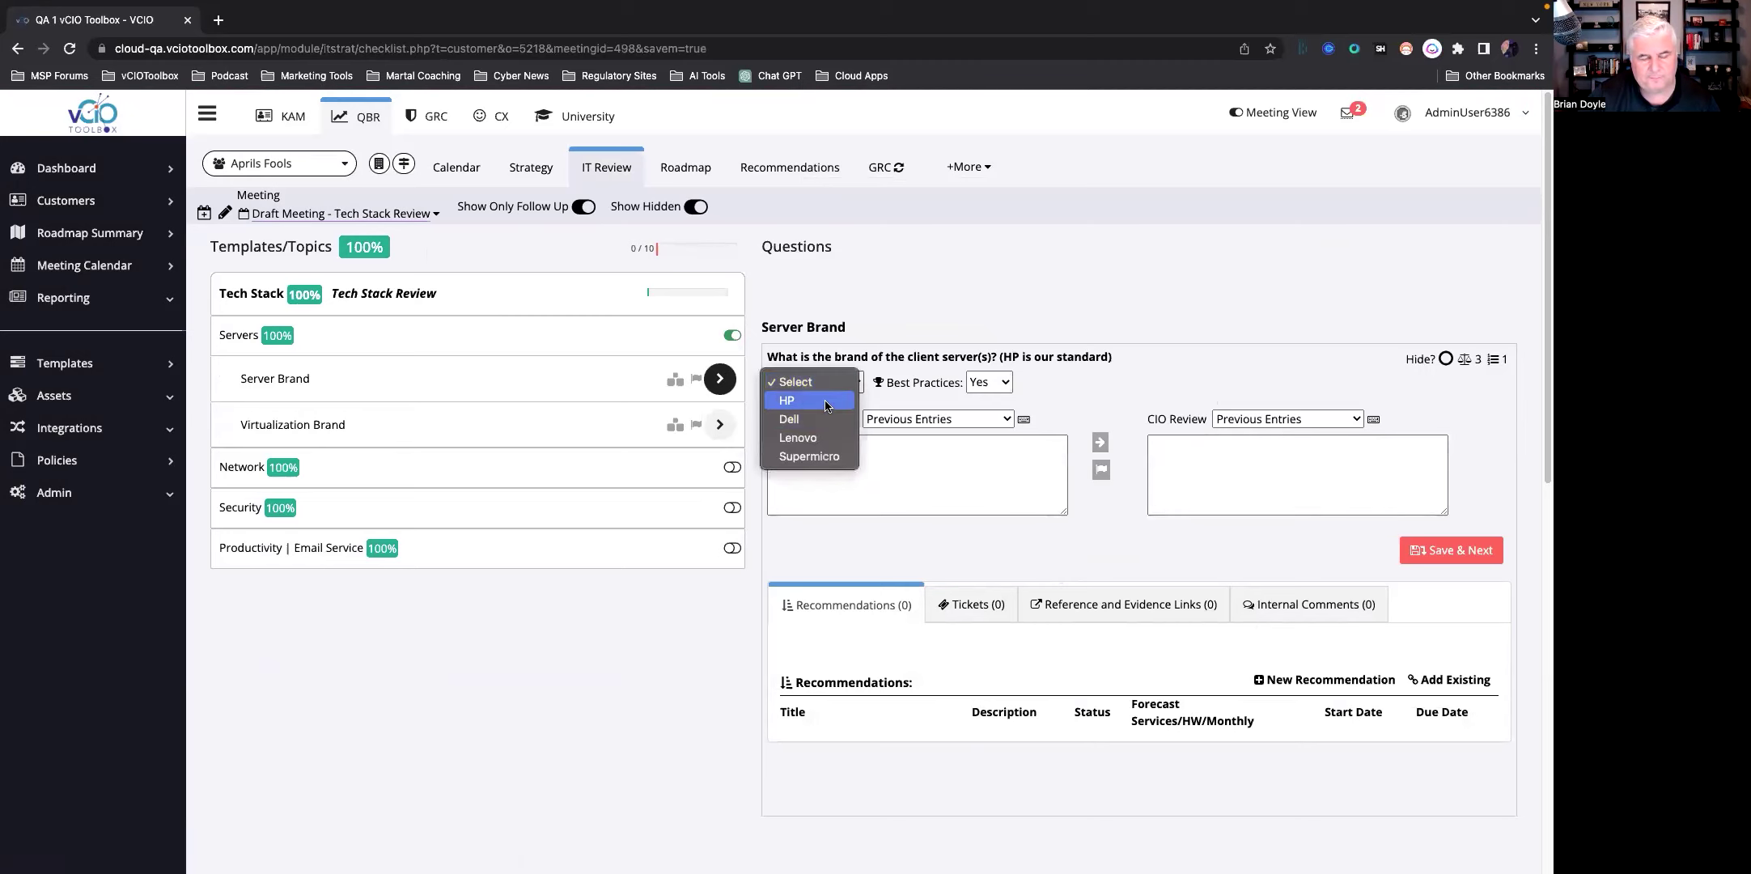
left_click(827, 402)
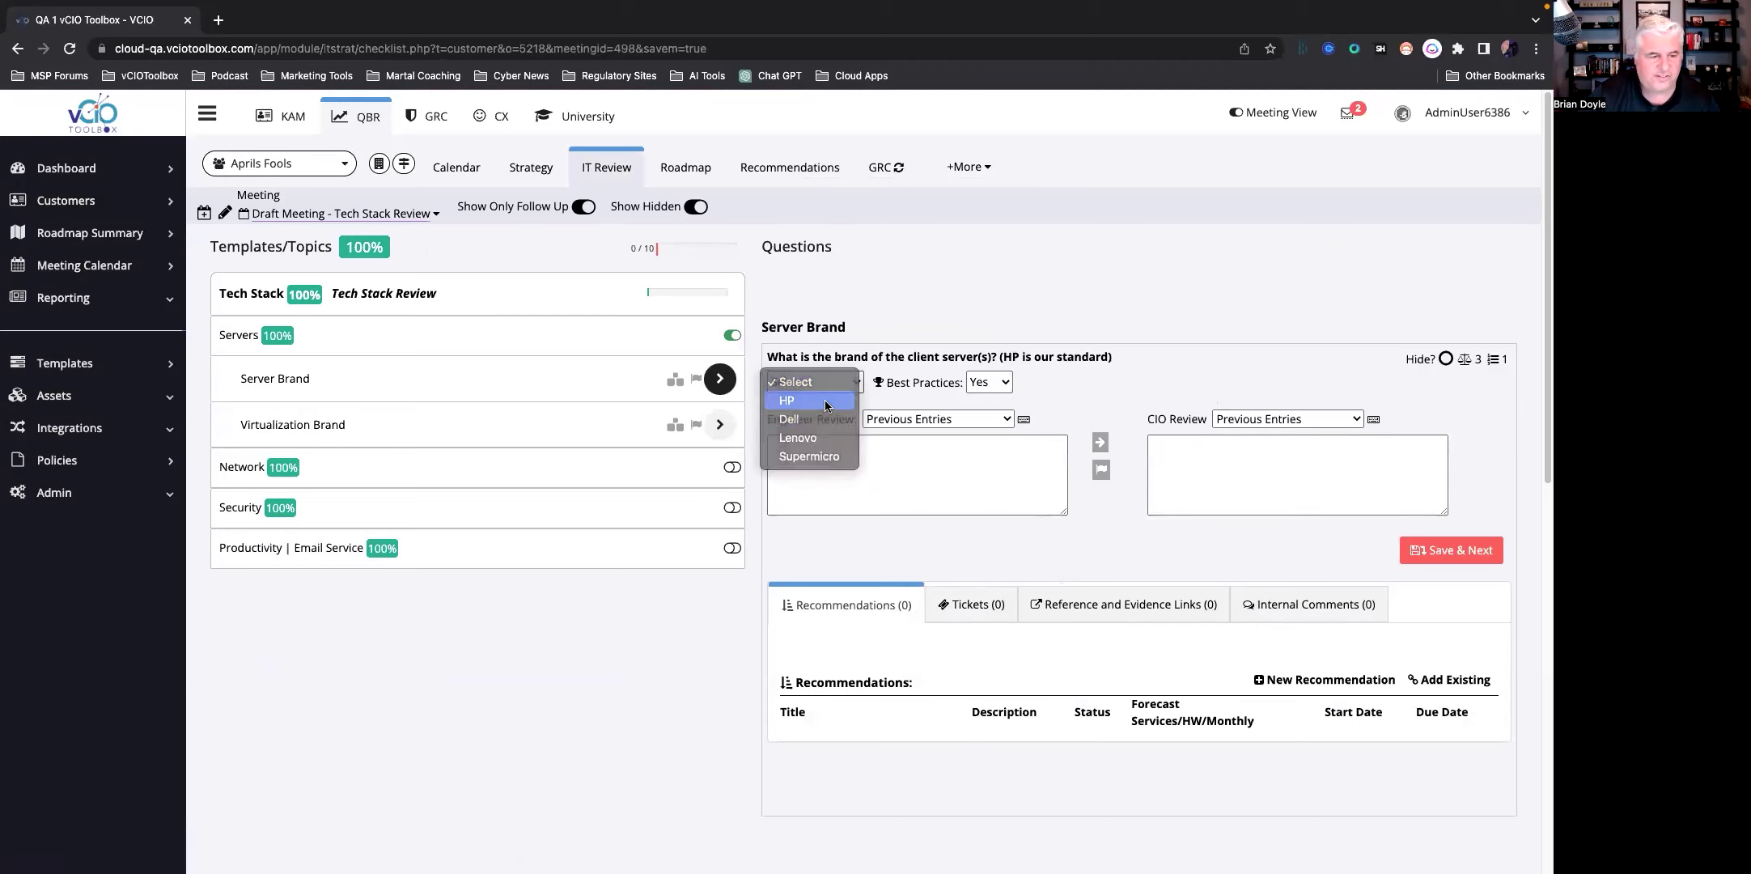
left_click(995, 382)
left_click(989, 400)
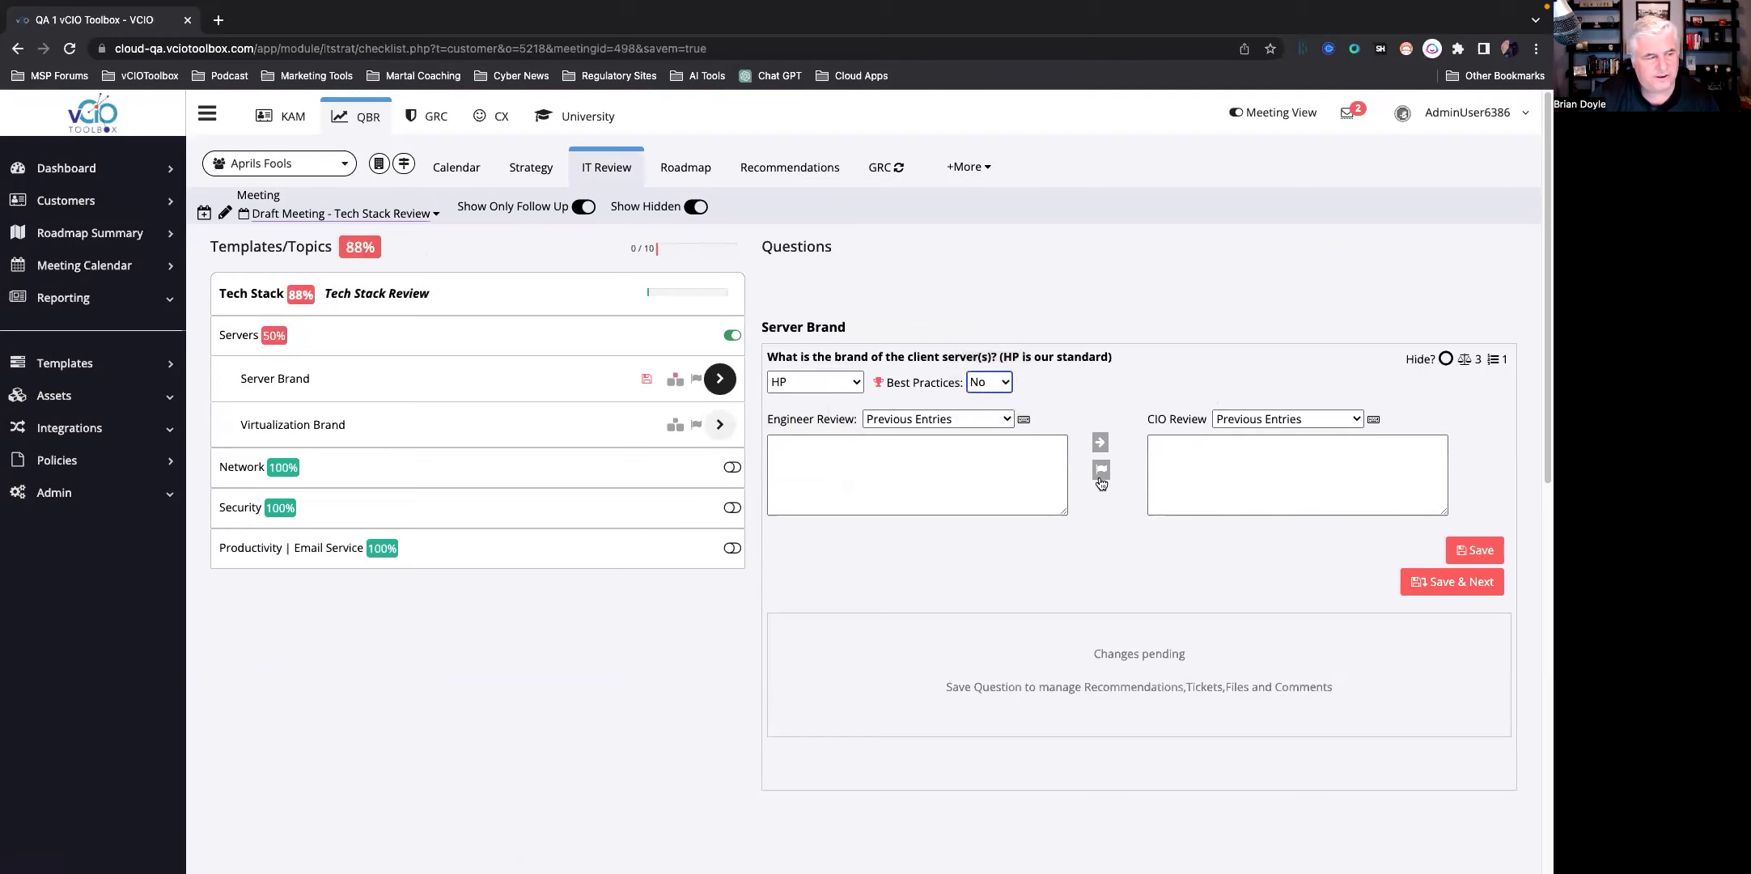
left_click(1471, 592)
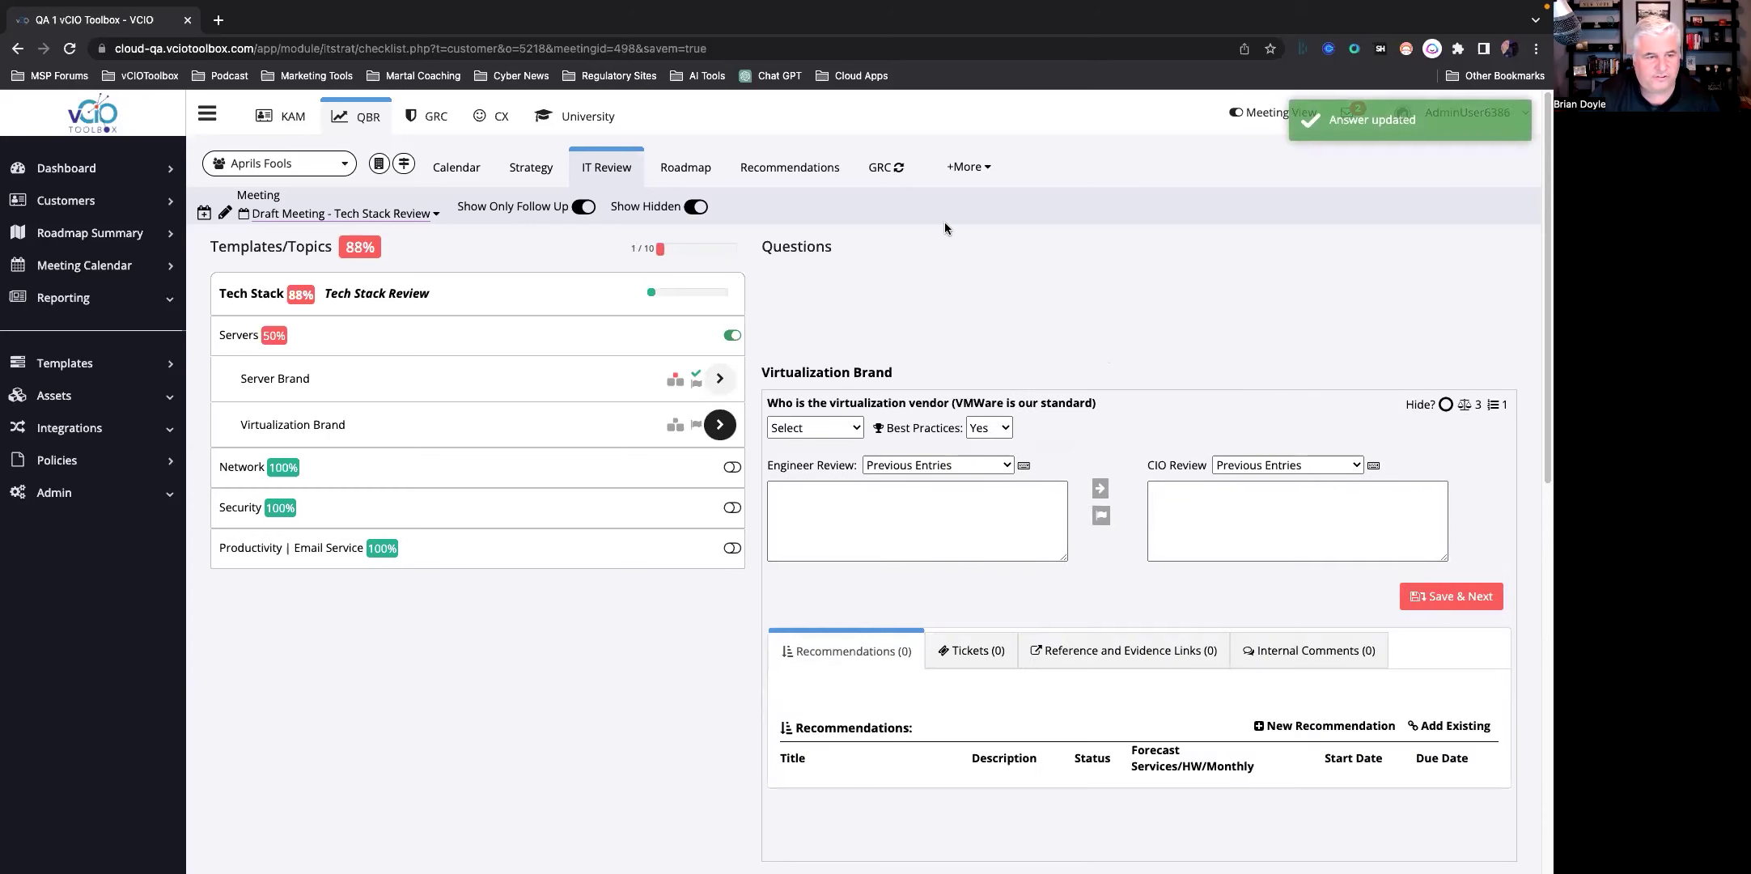
Step: Link the existing Desktop Replacement (Desktop 8) recommendation to the Server Brand question and save the selection
left_click(972, 167)
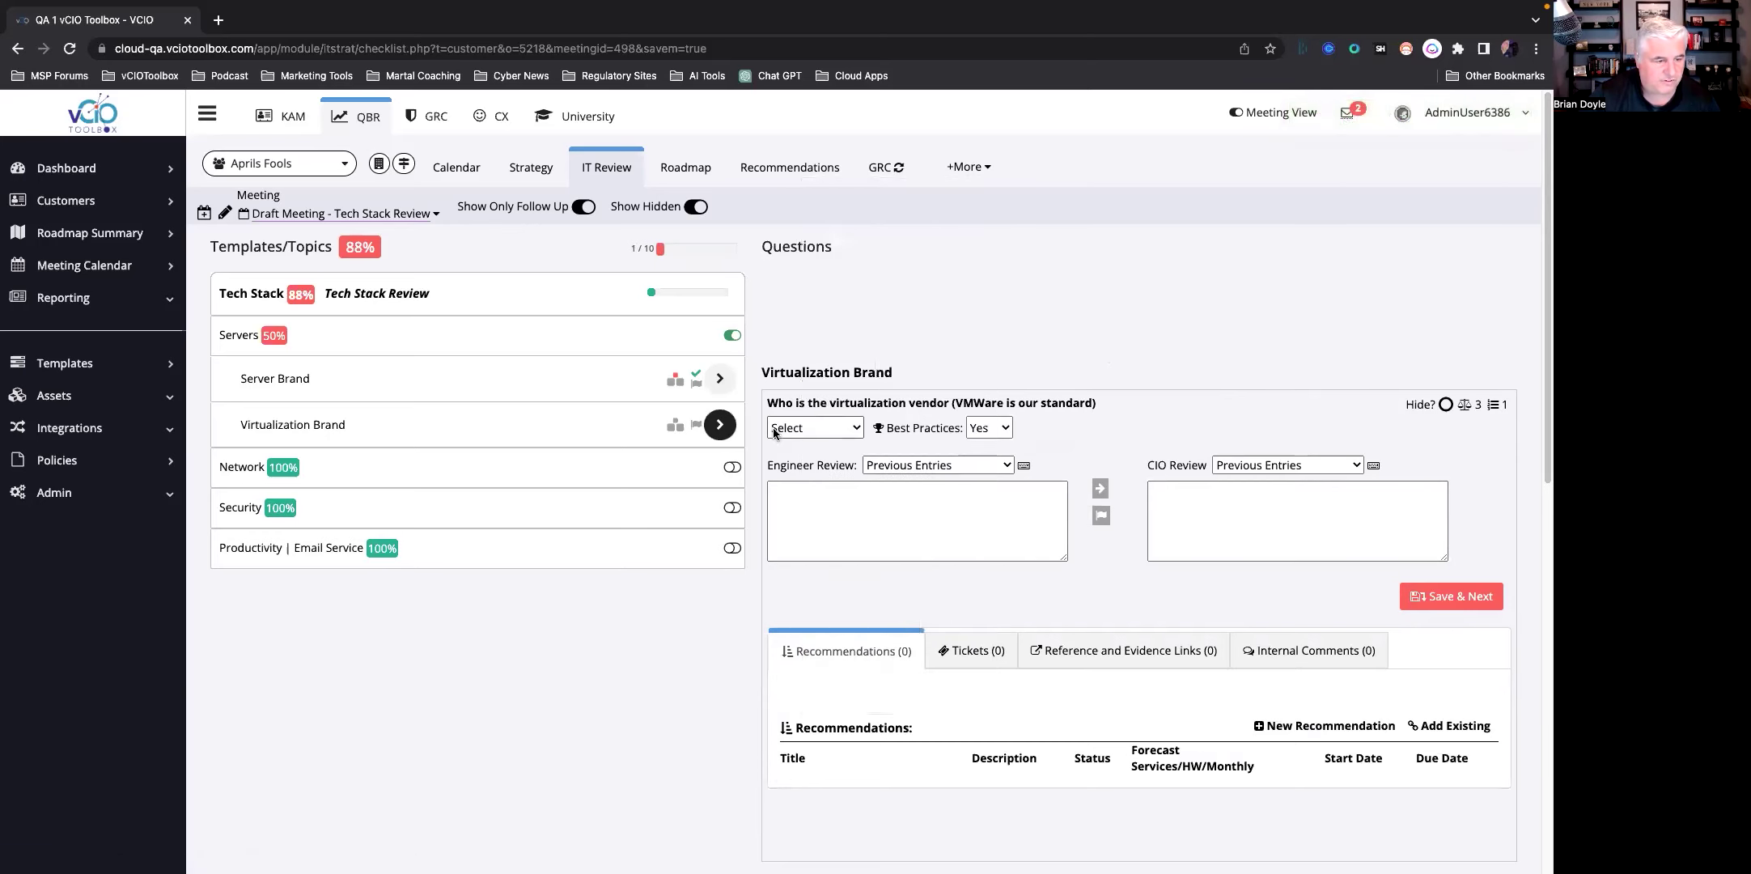
left_click(720, 378)
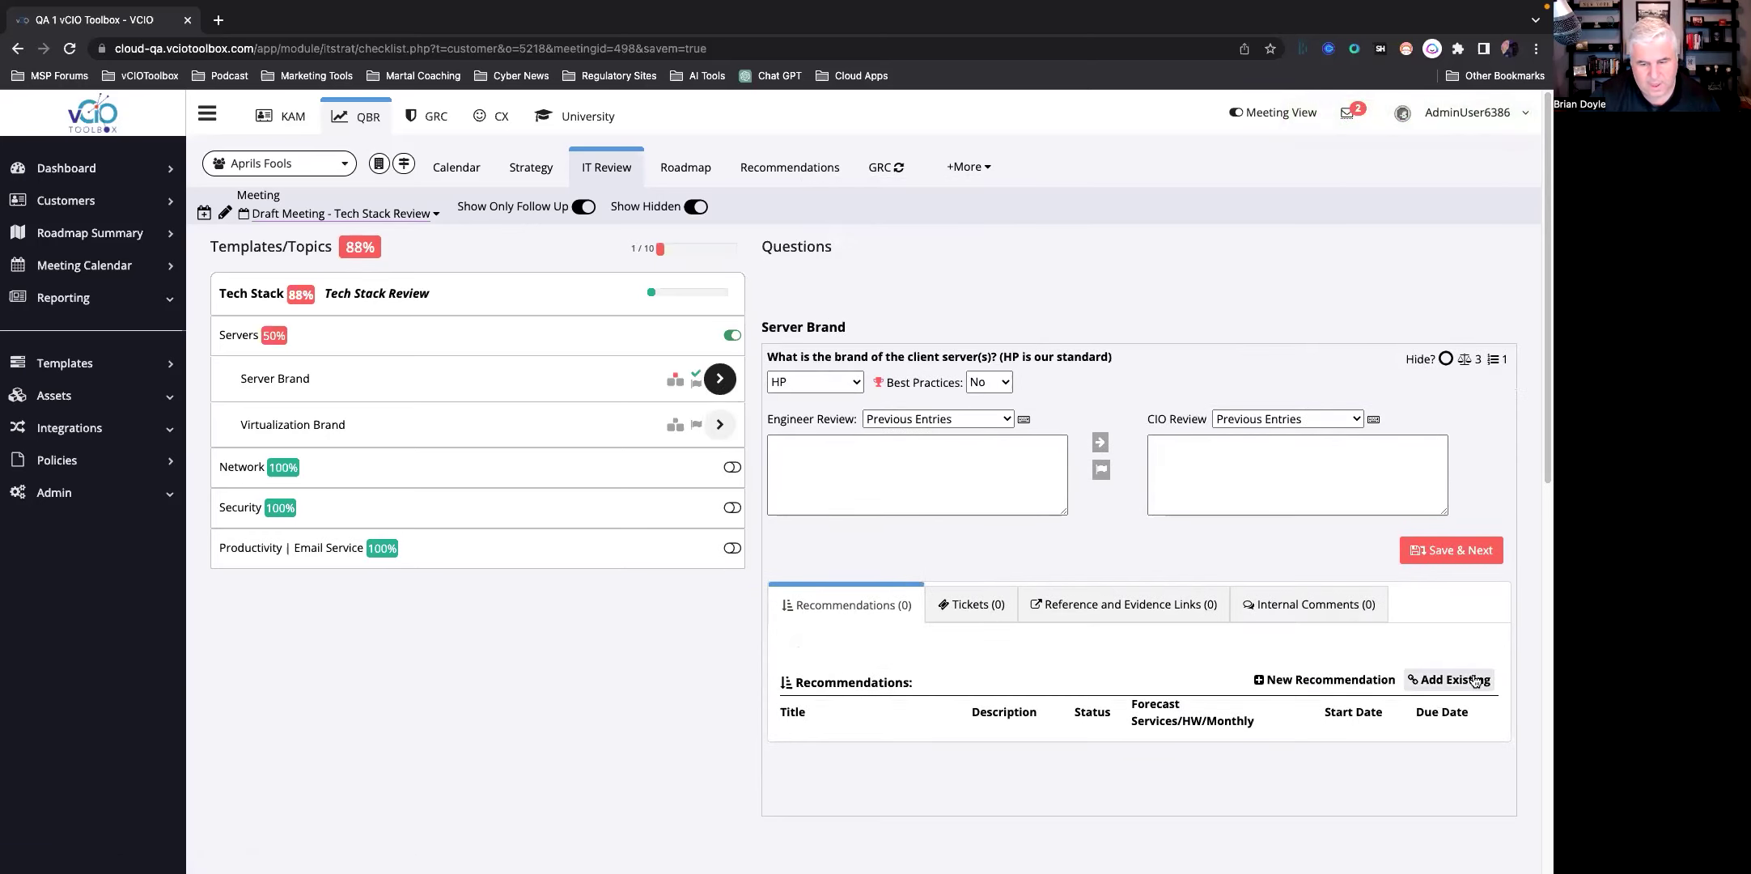
left_click(1475, 680)
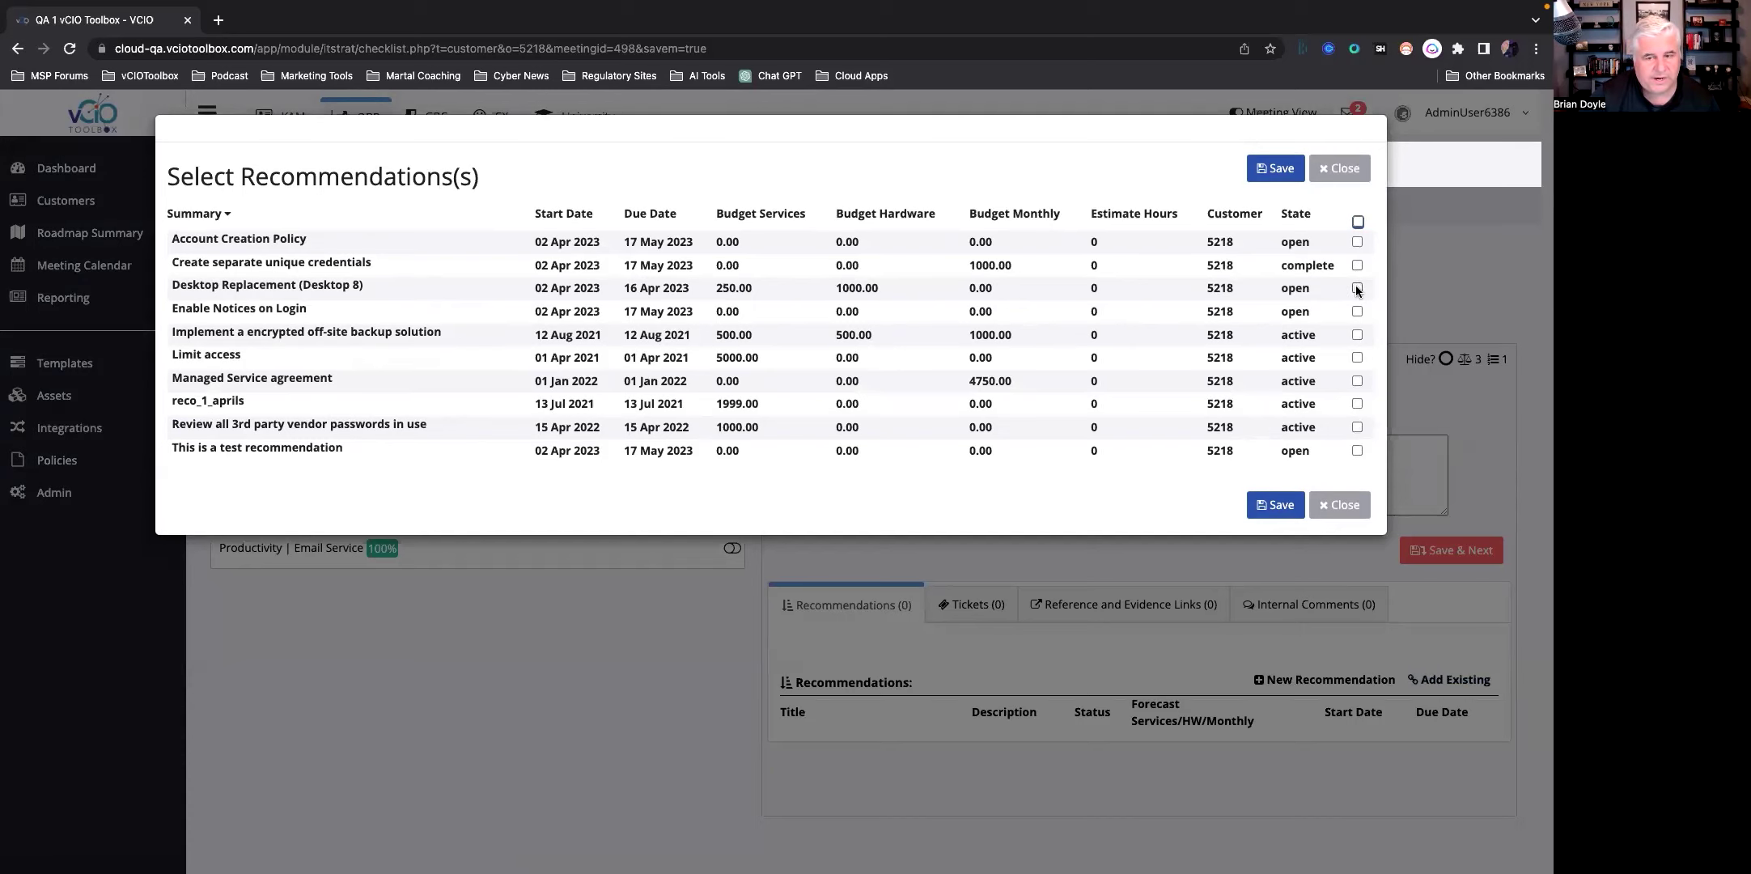
left_click(1358, 289)
left_click(1277, 507)
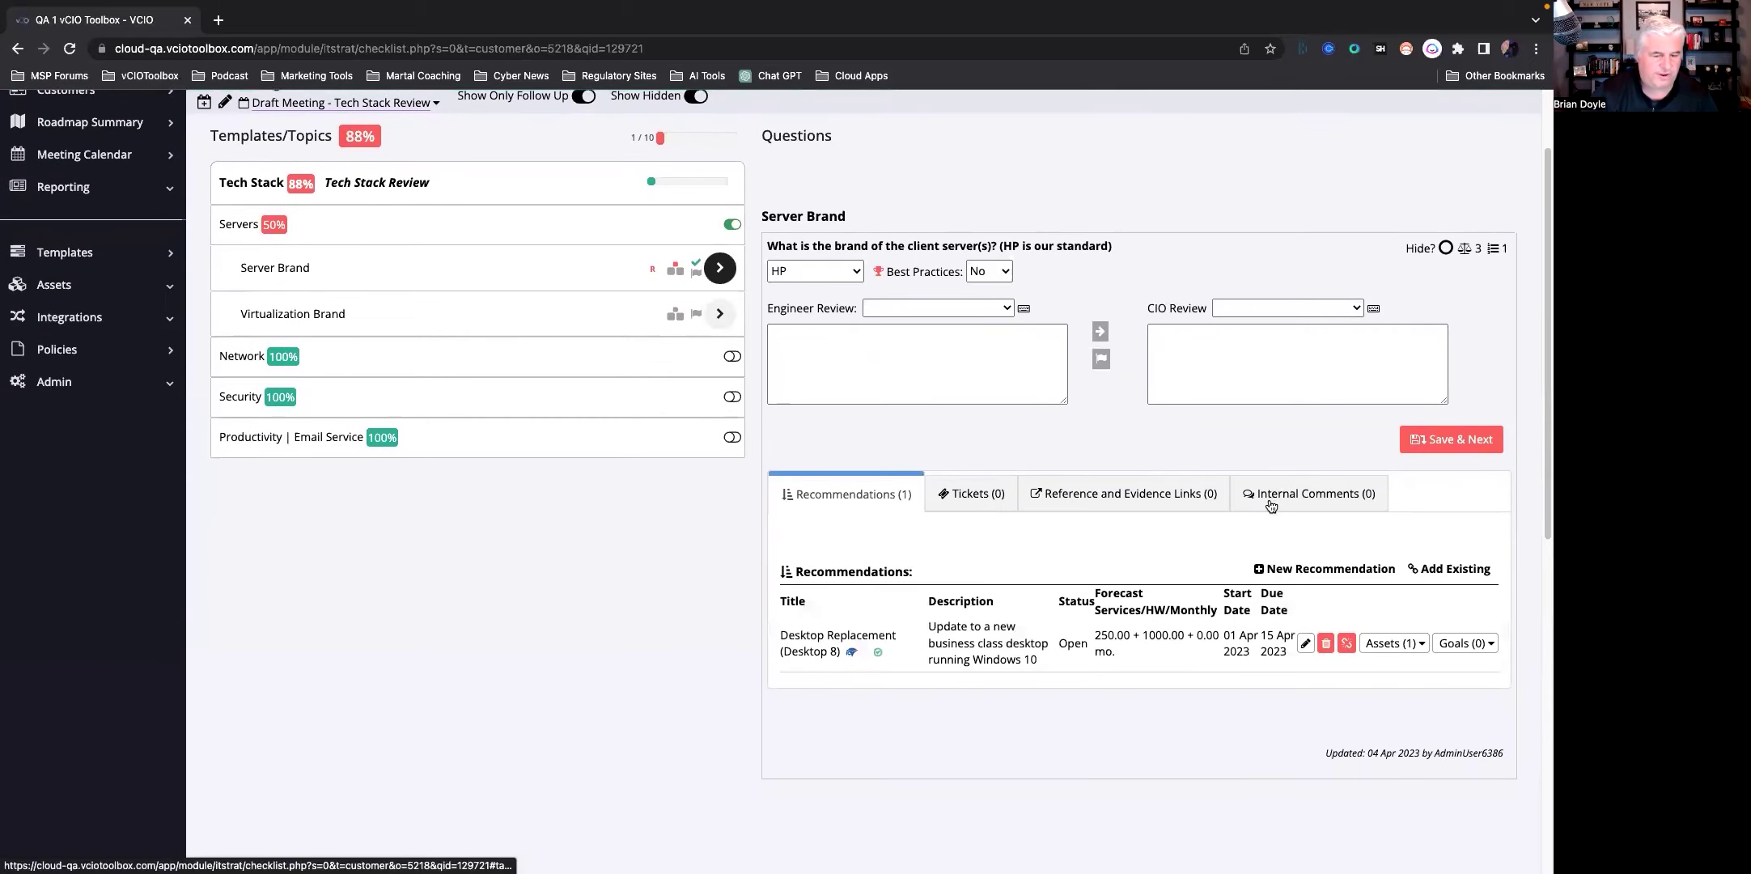
scroll(774, 389, "up", 3)
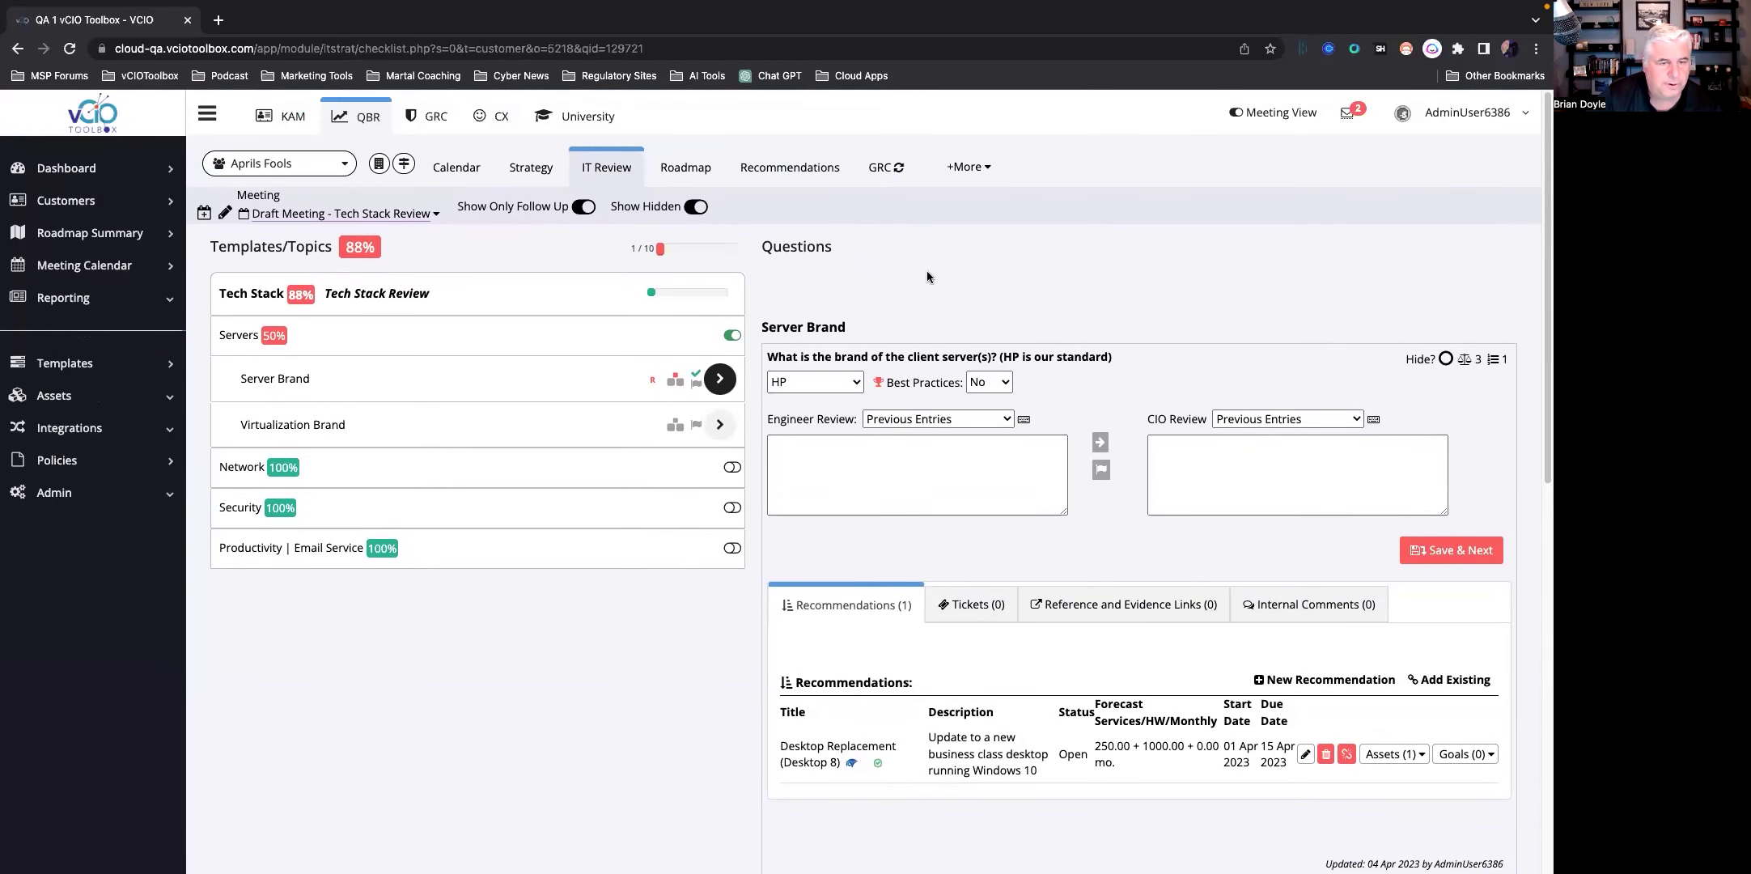
Step: Close the Aprils Fools Draft Meeting, entering N/A as its results summary
left_click(976, 172)
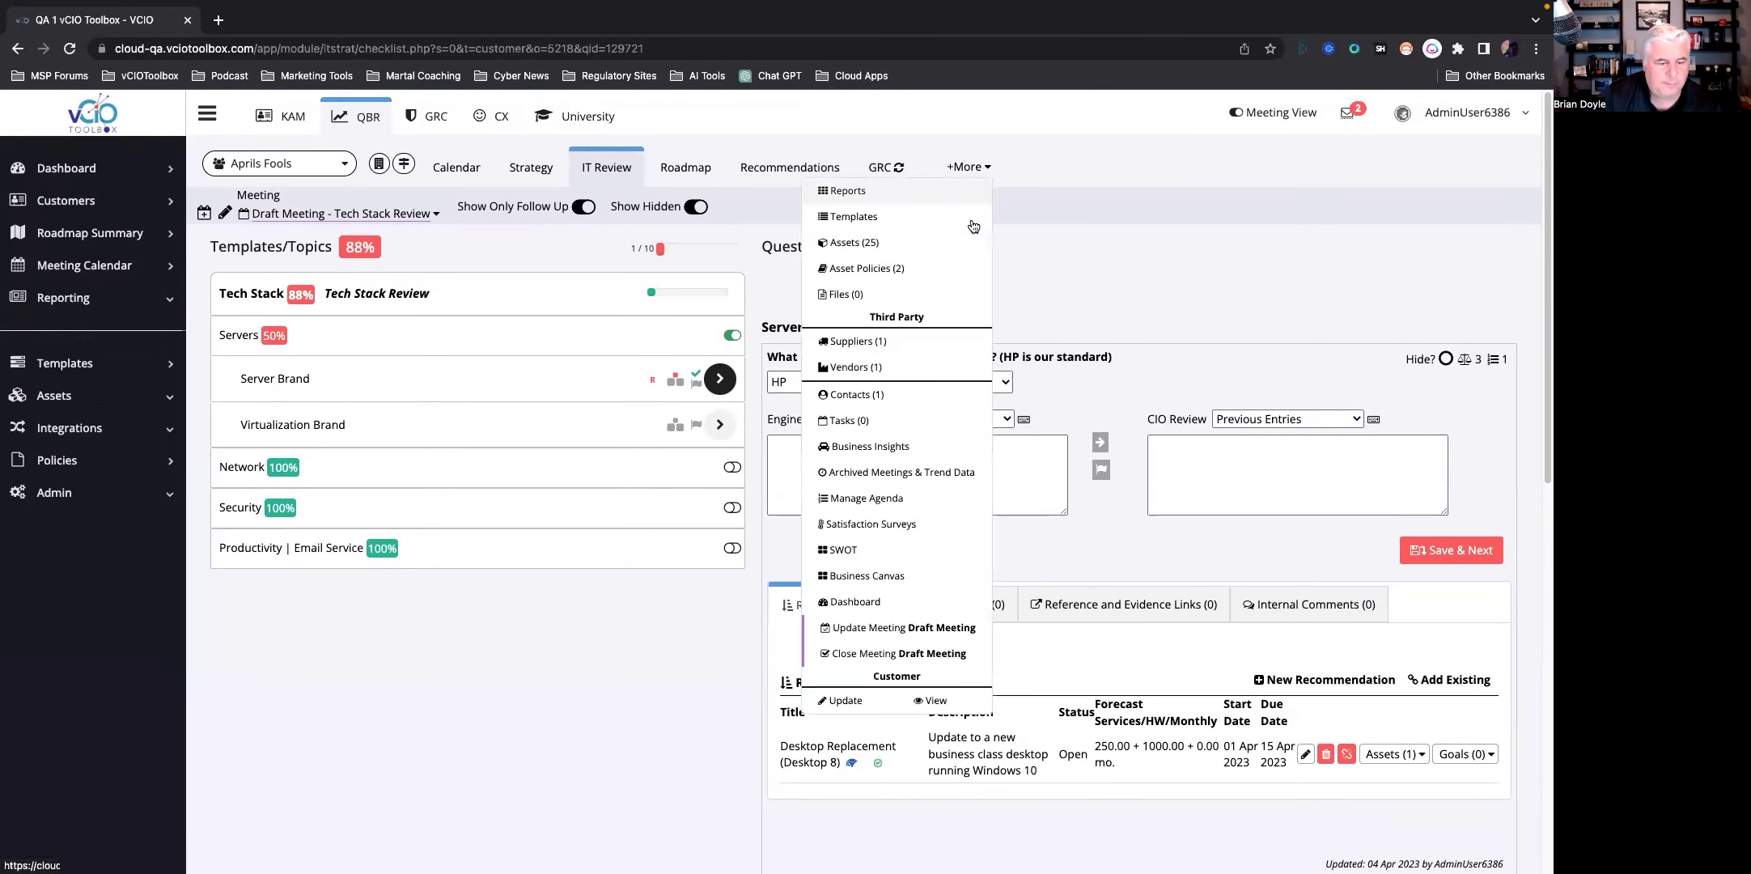
left_click(899, 654)
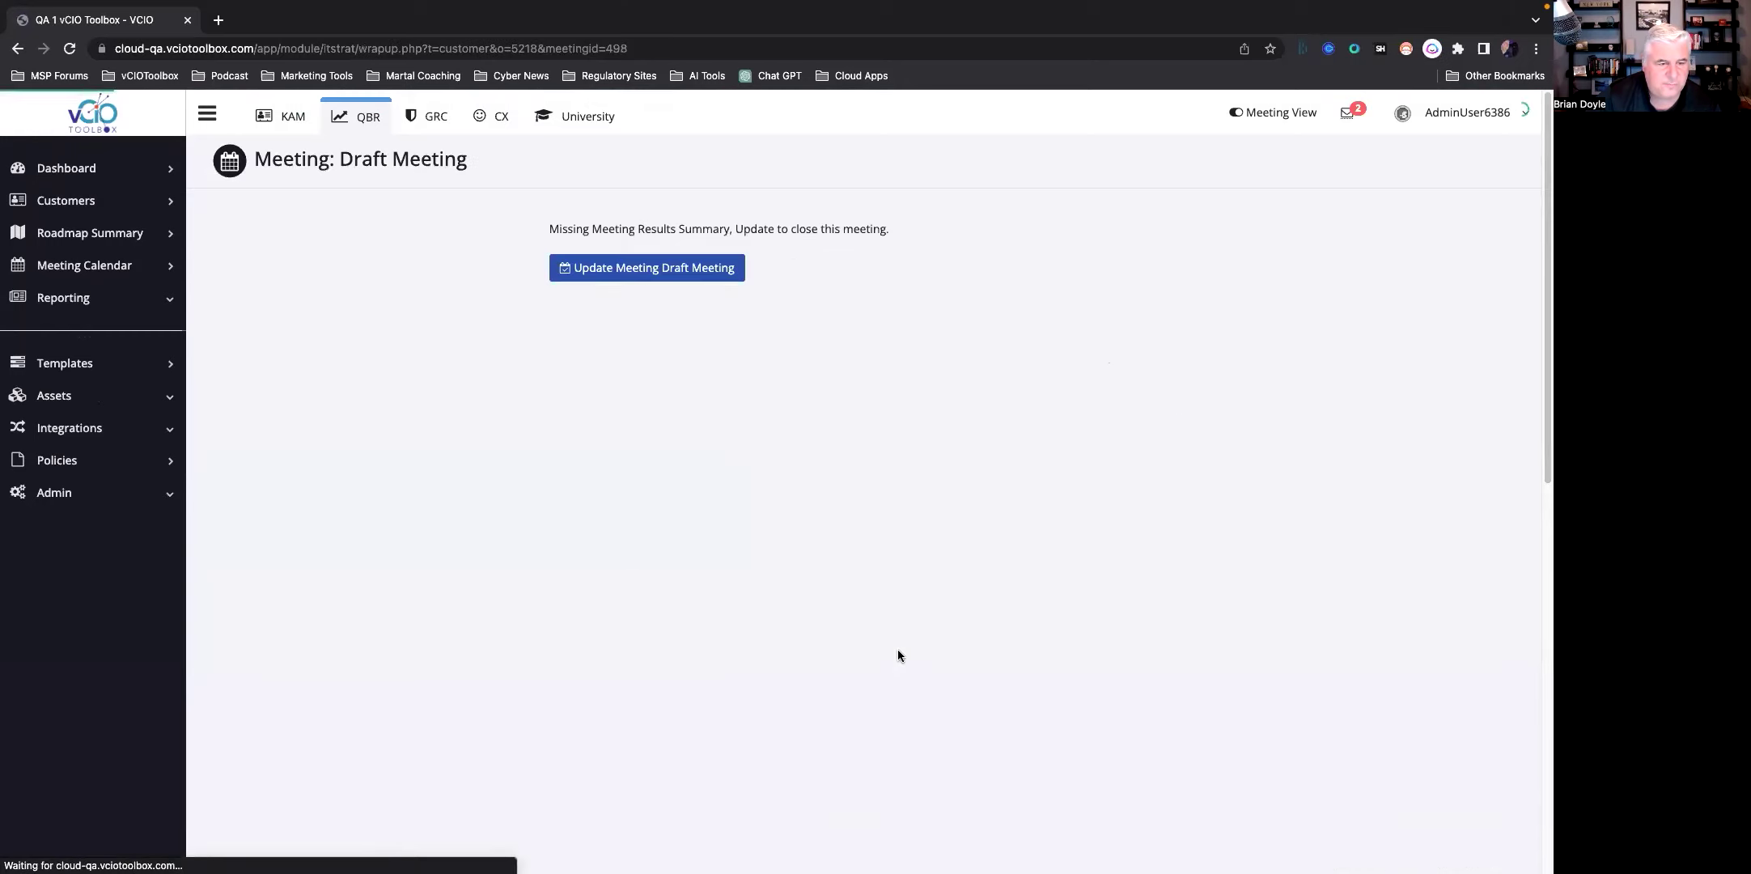
left_click(641, 267)
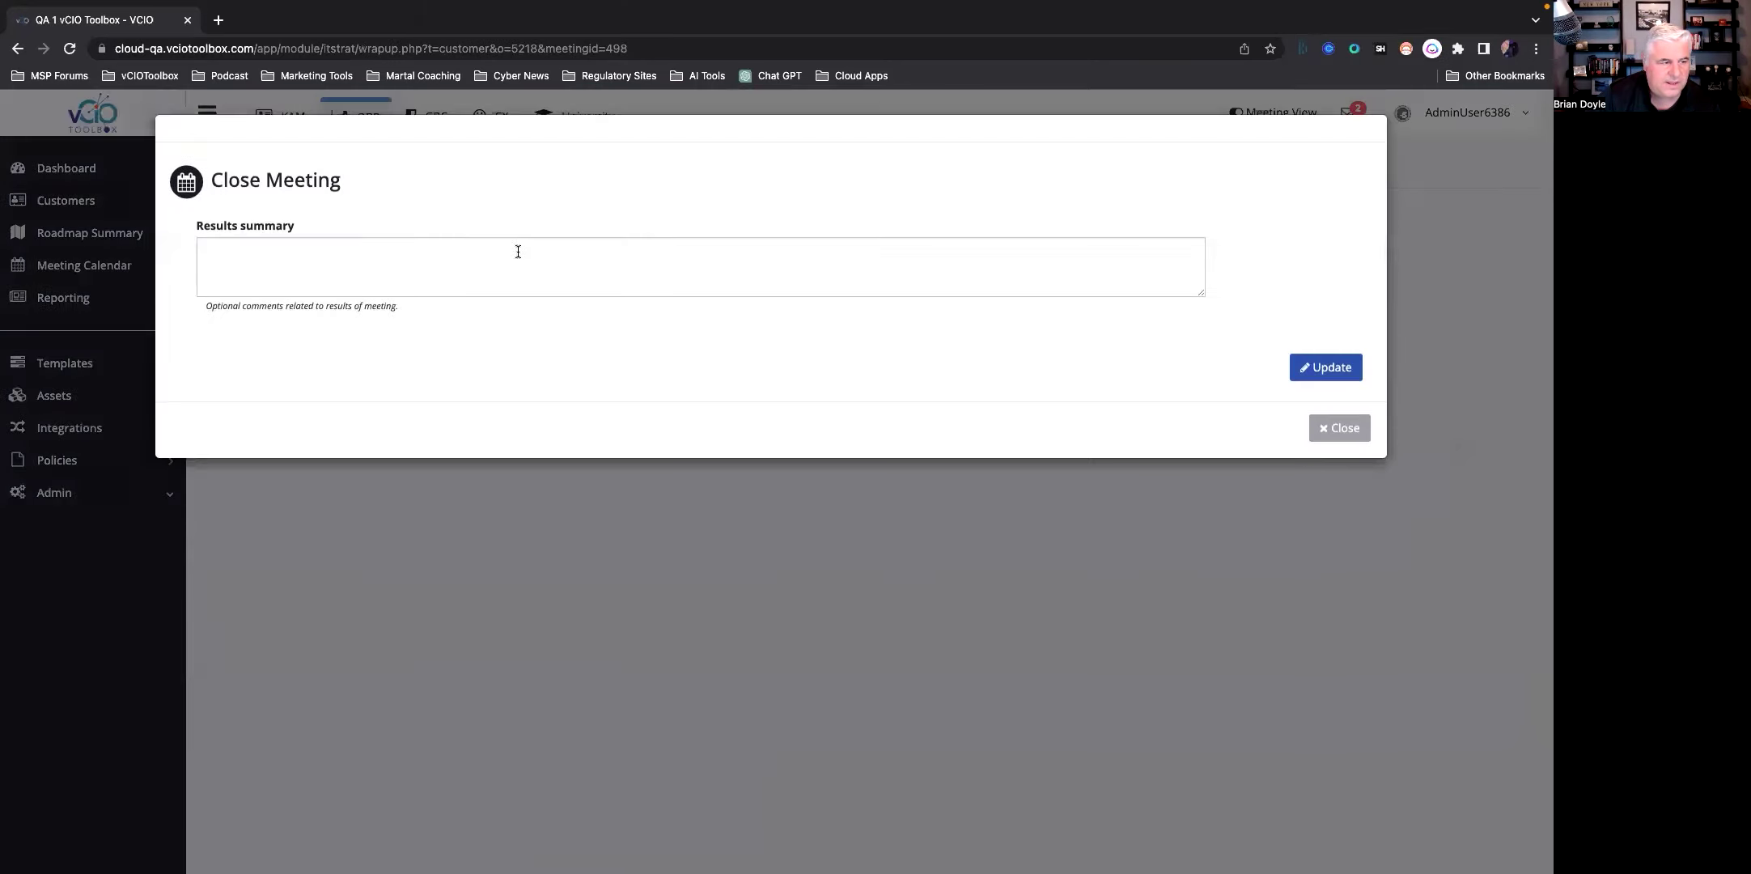
left_click(495, 247)
type("N/A")
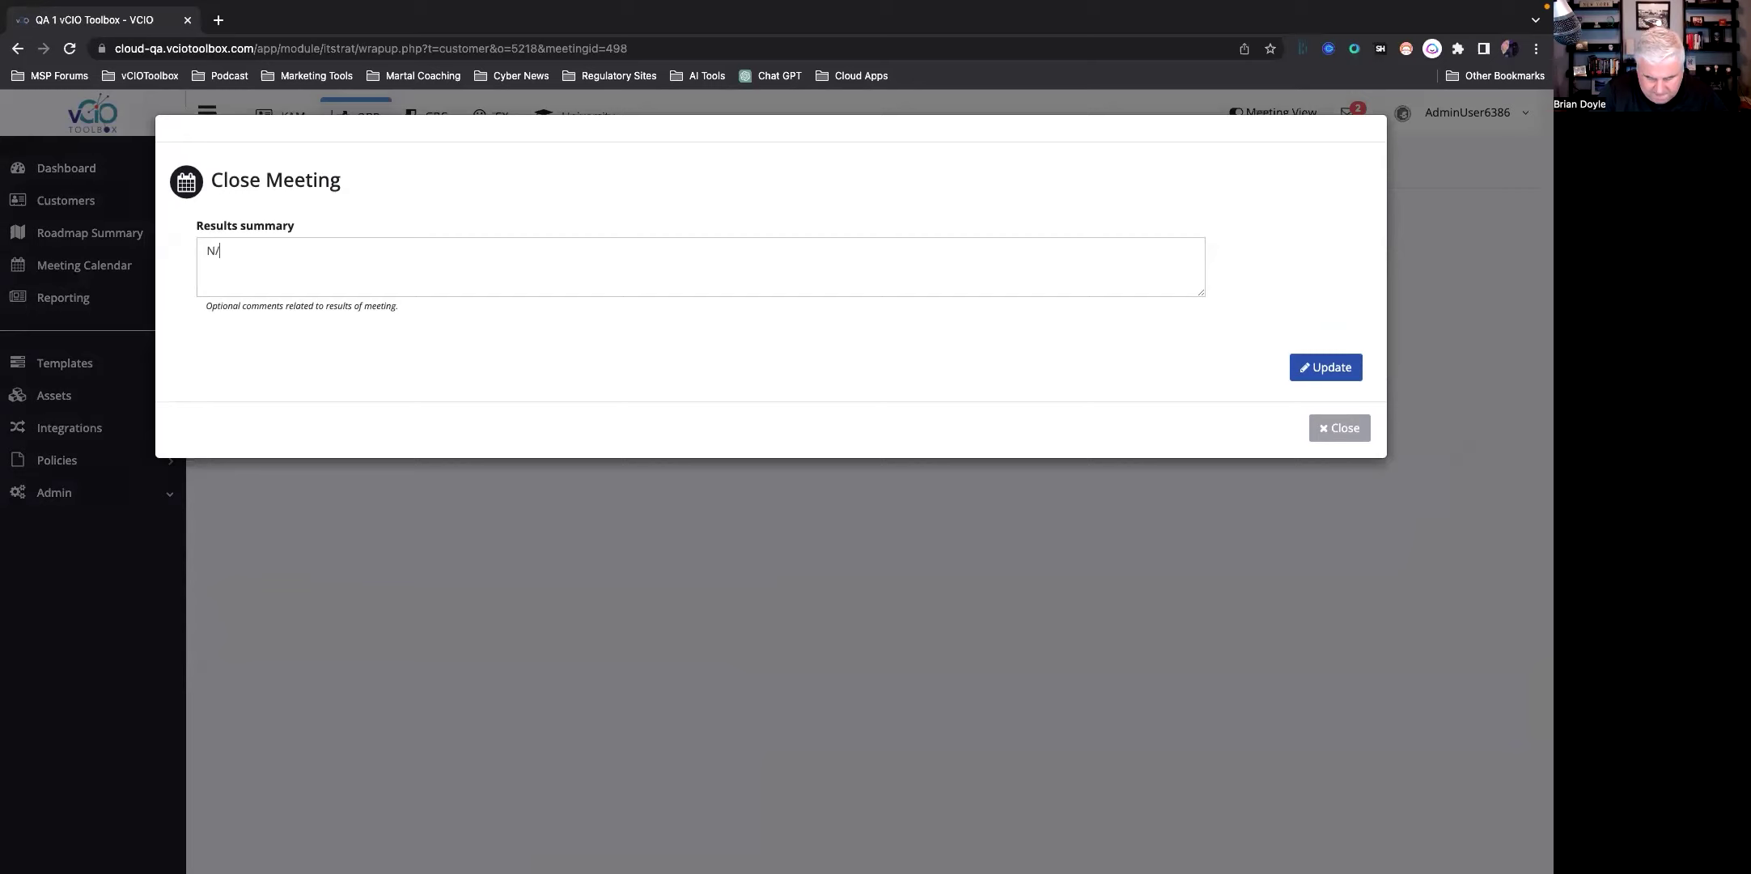
left_click(1327, 374)
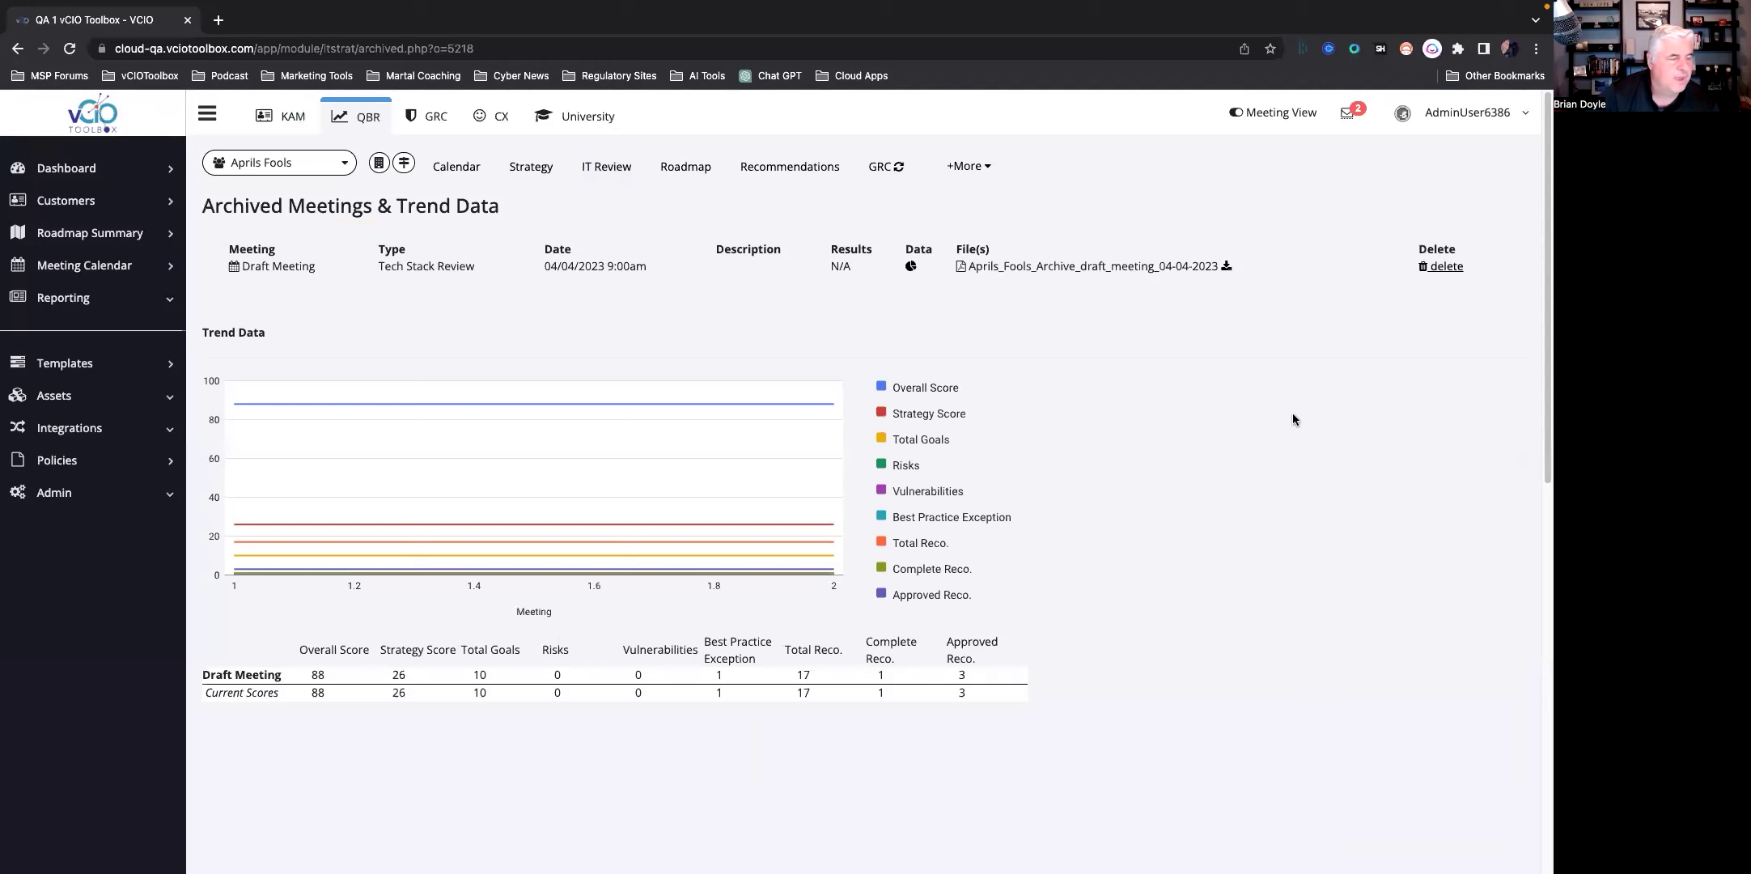
Step: Switch to the KAM module and open the Whitespace Analysis Scorecard report
left_click(290, 117)
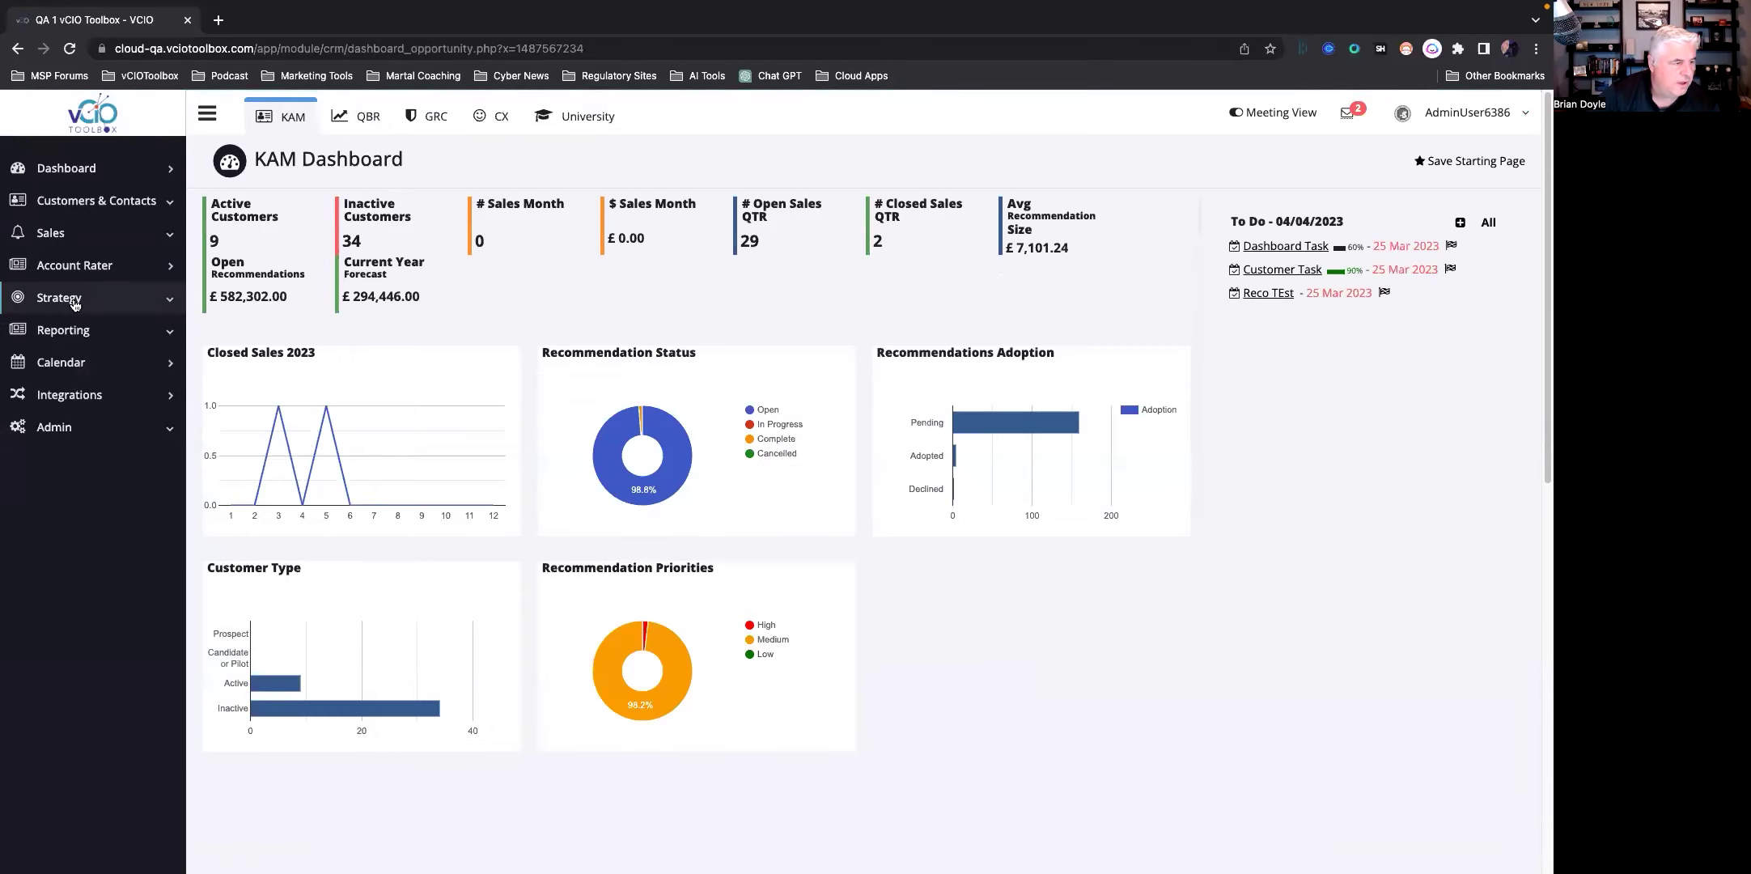
left_click(73, 328)
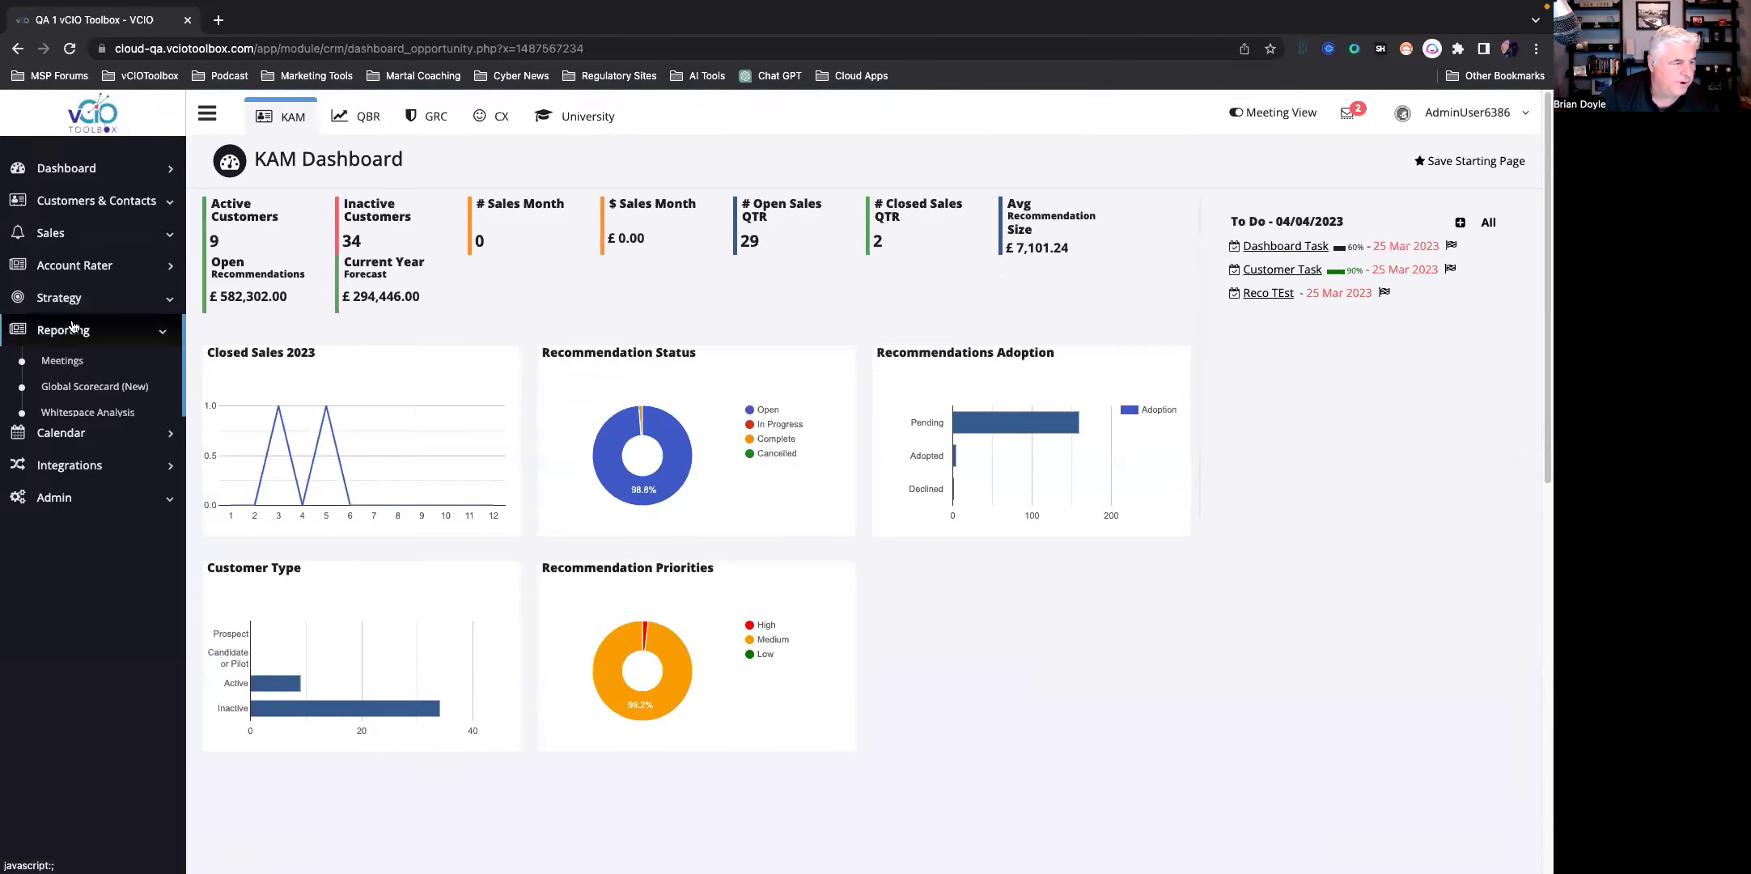
left_click(84, 420)
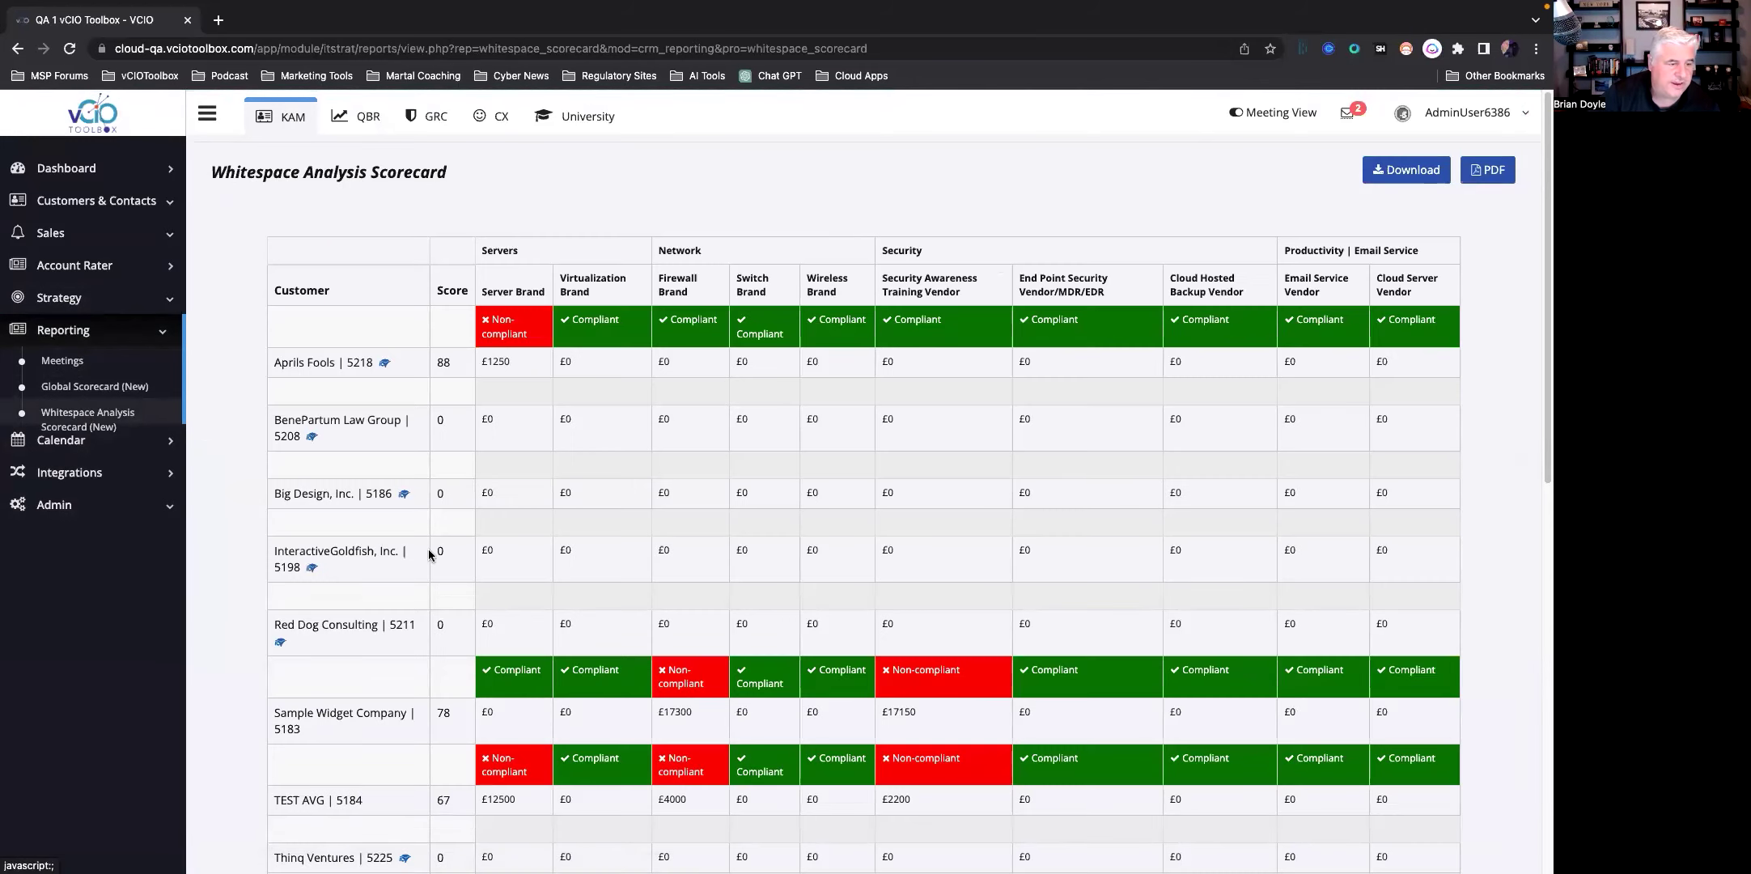
Step: Examine each customer's compliance and opportunity amounts by tech stack category, along with the column totals and total opportunity
scroll(507, 529, "down", 3)
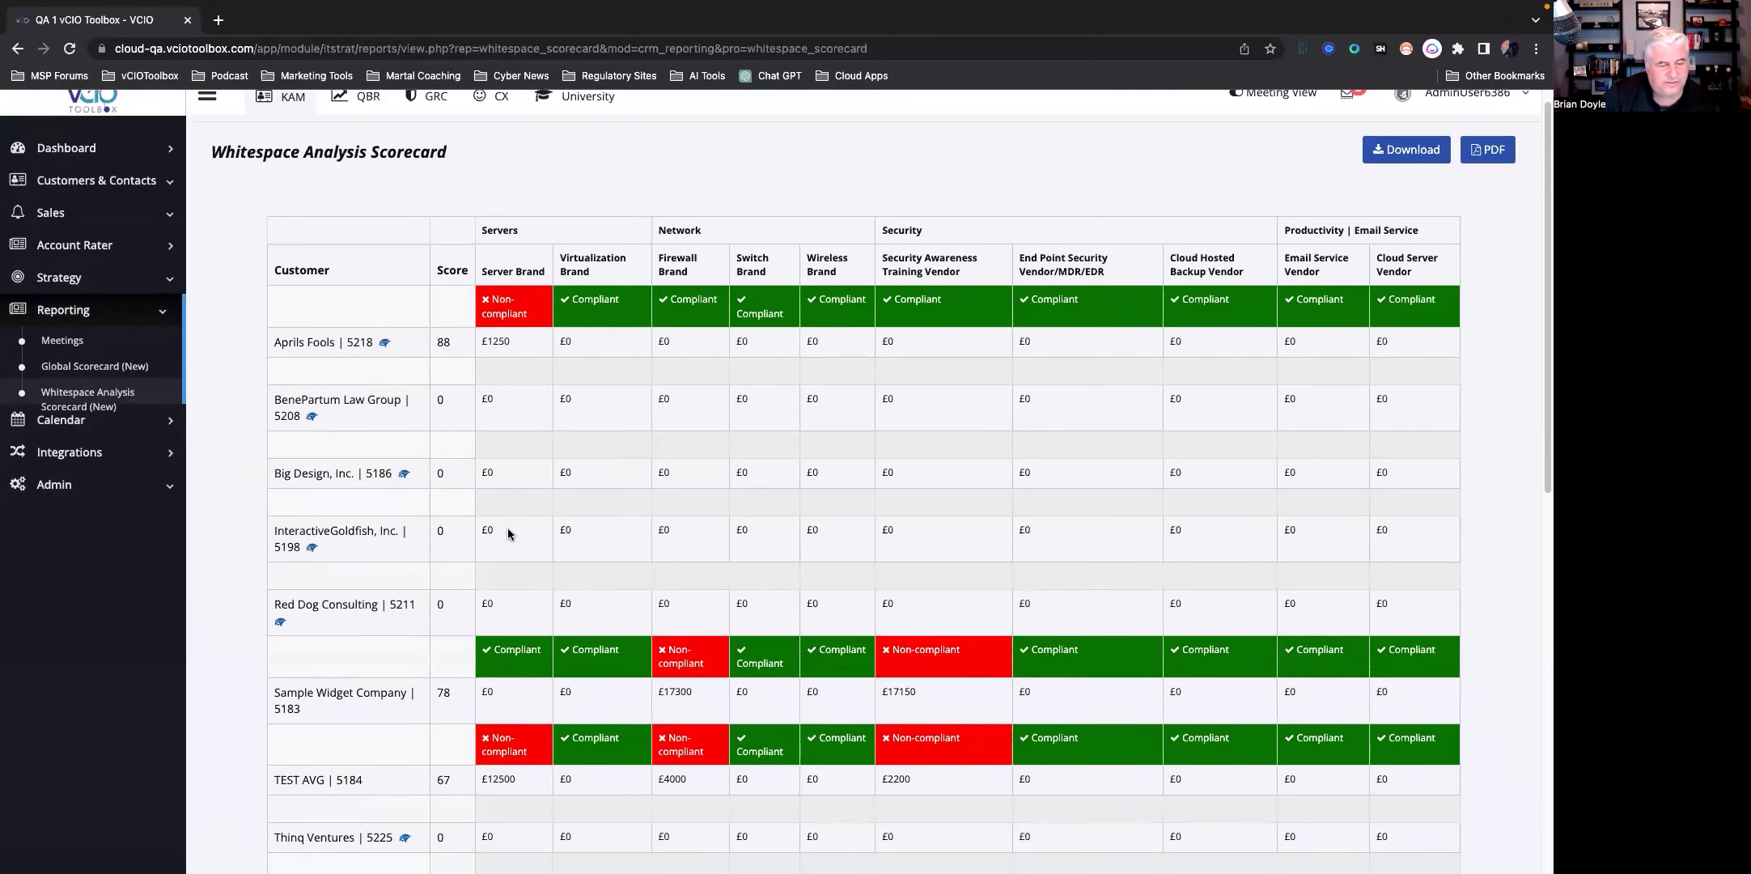
scroll(510, 531, "up", 2)
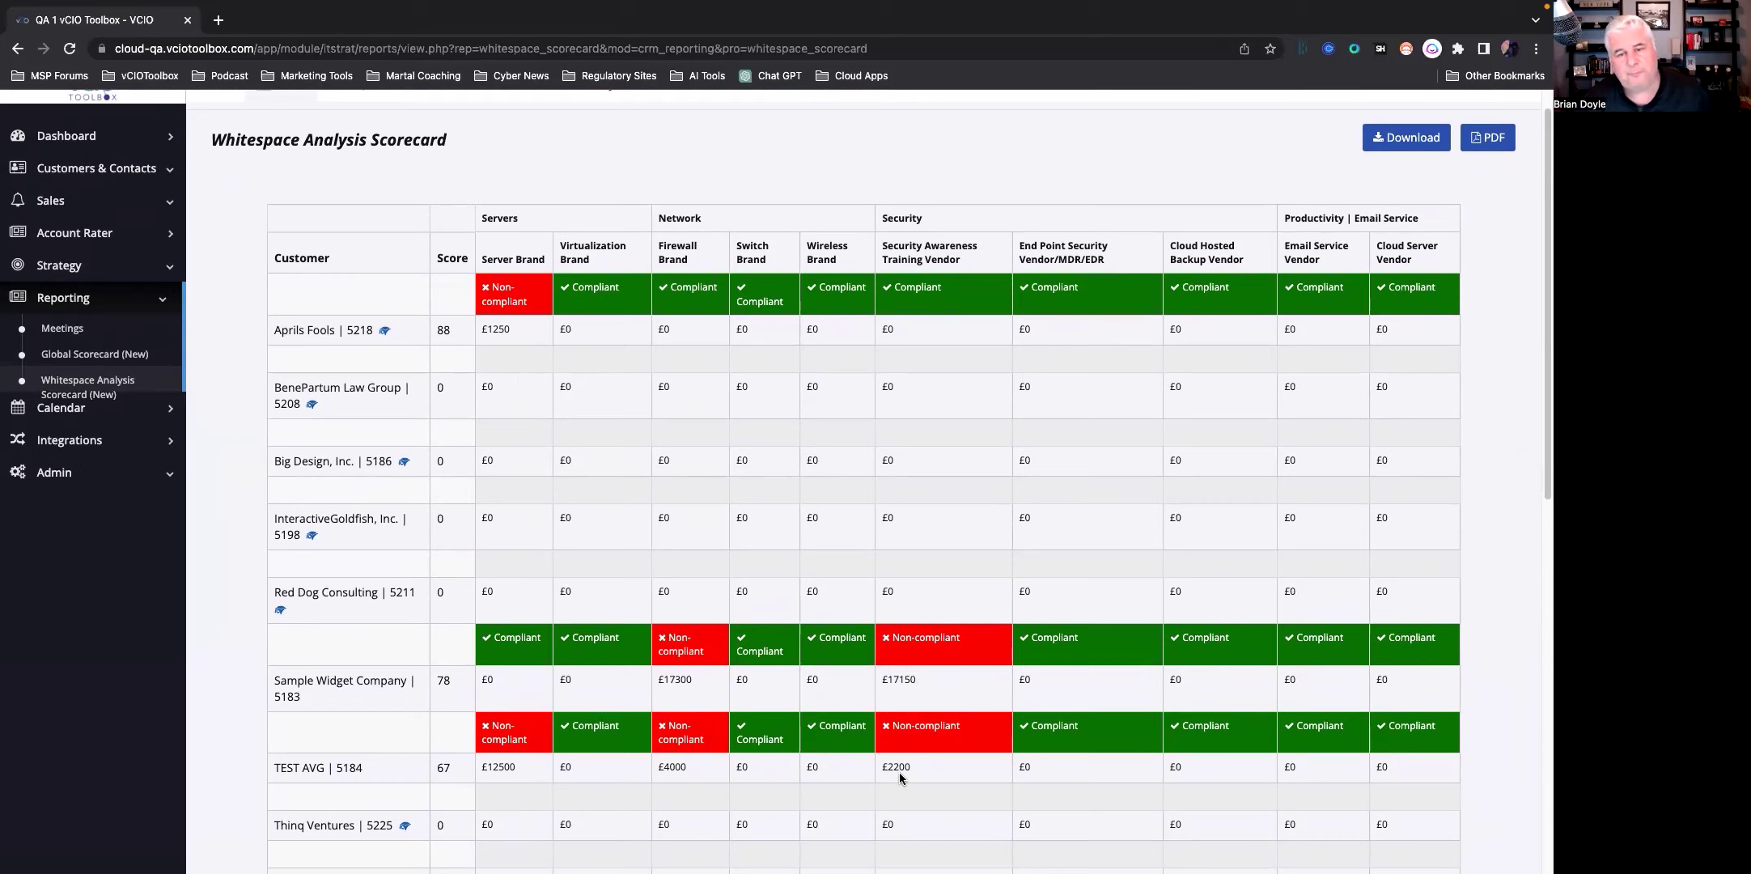
scroll(971, 759, "down", 10)
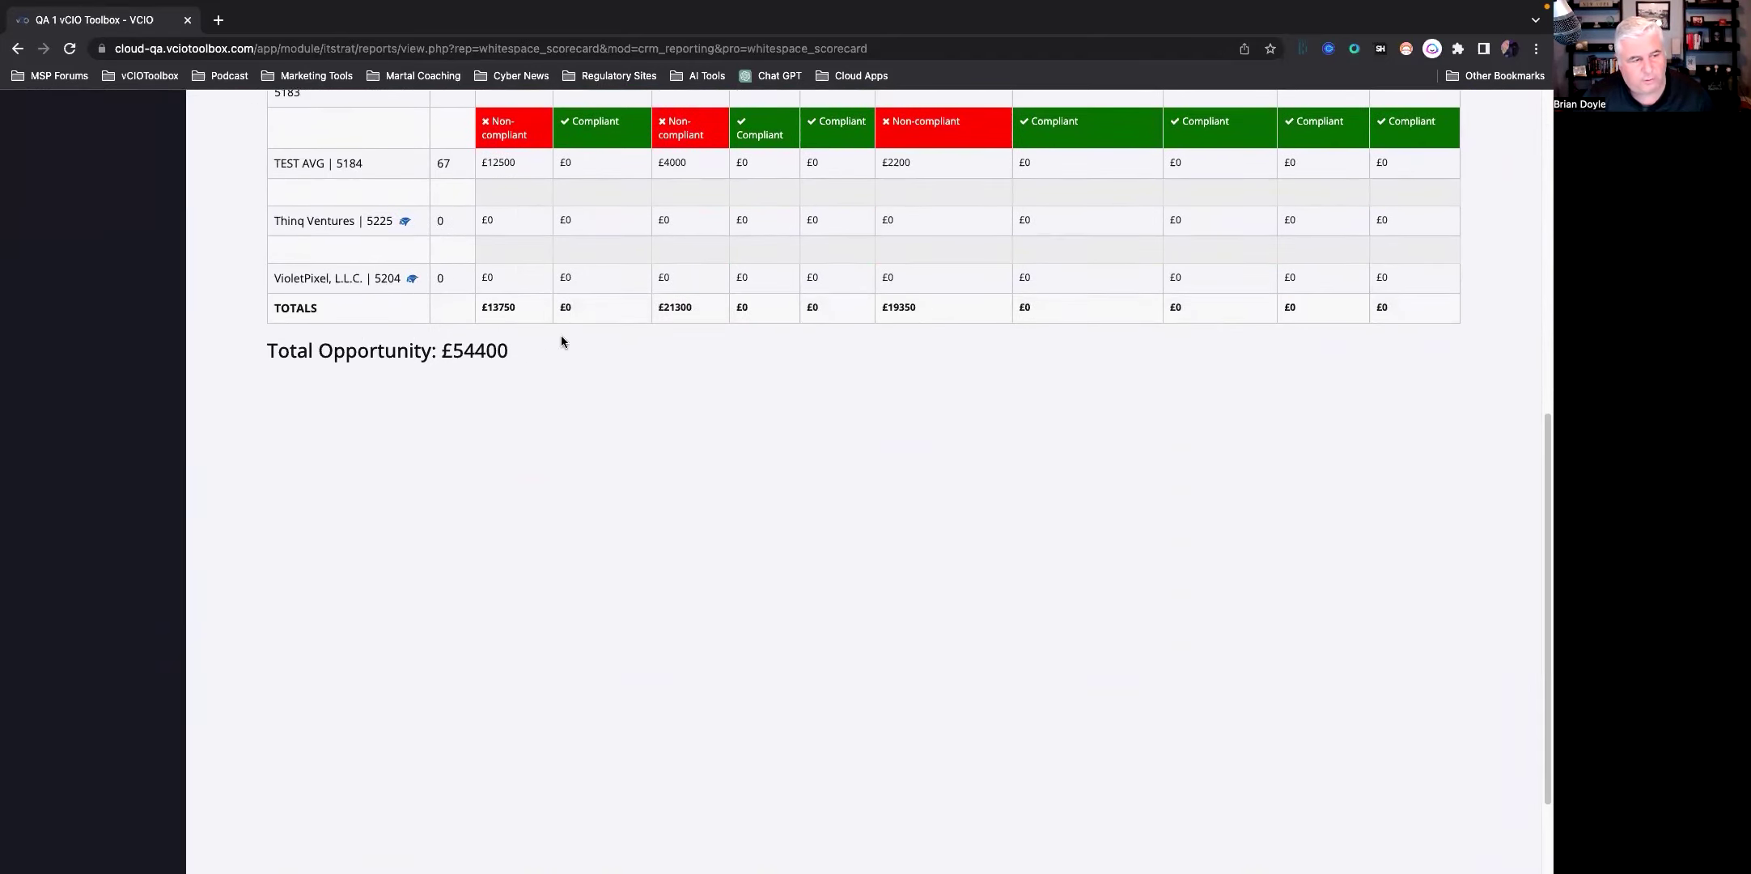
scroll(575, 368, "up", 9)
scroll(627, 581, "up", 2)
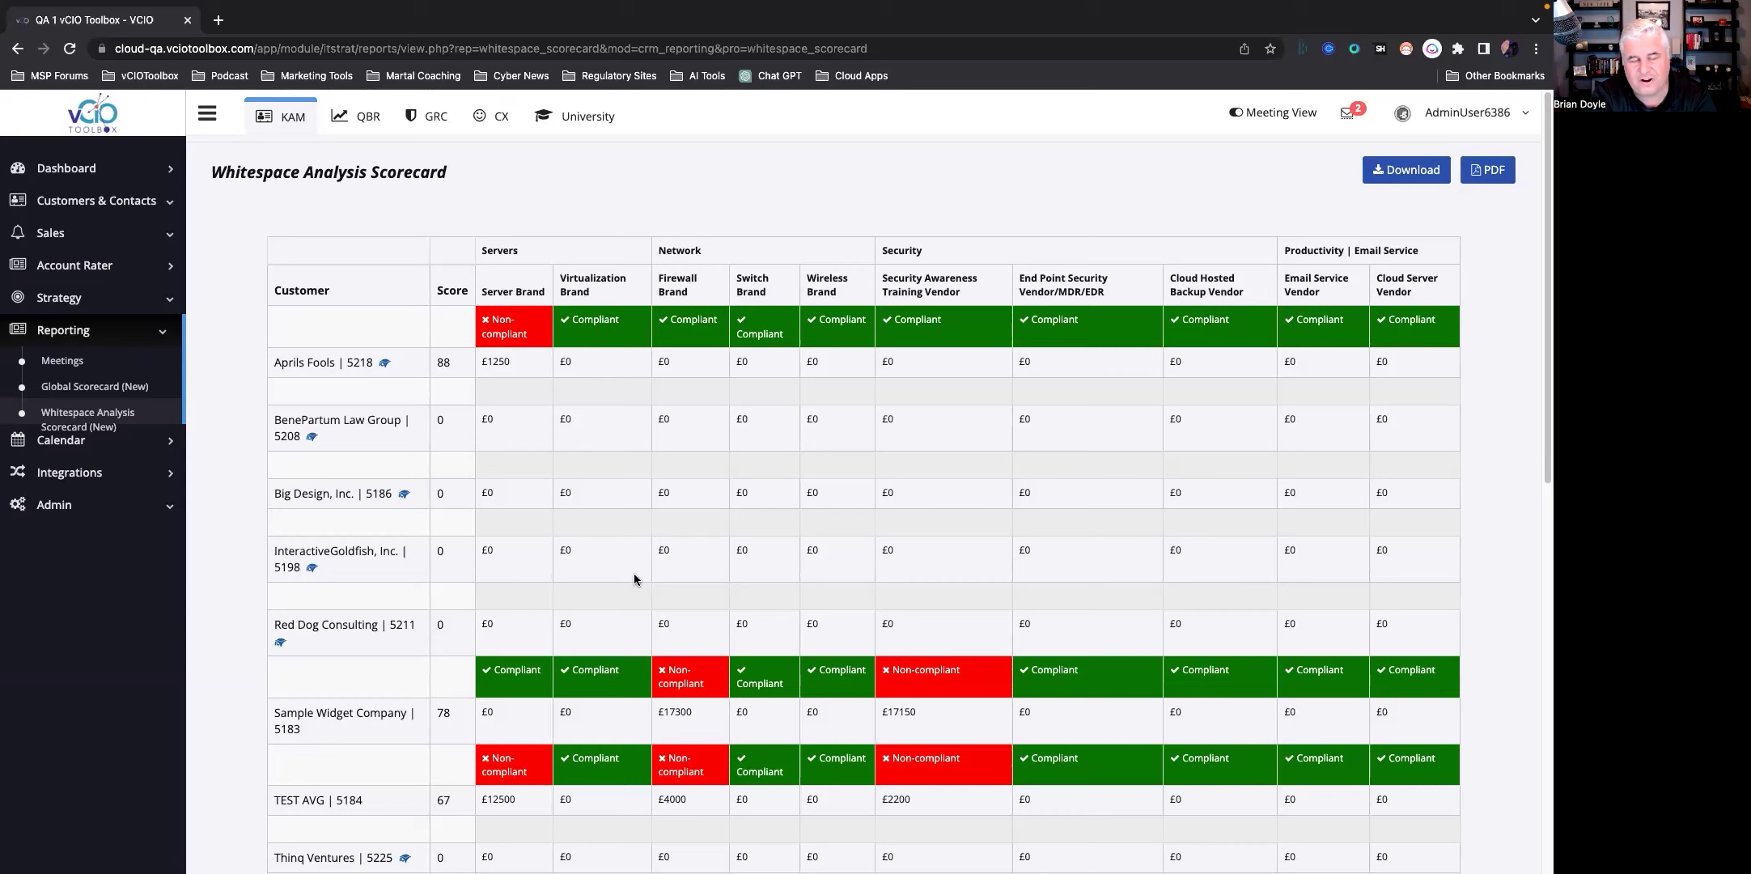
scroll(947, 559, "down", 1)
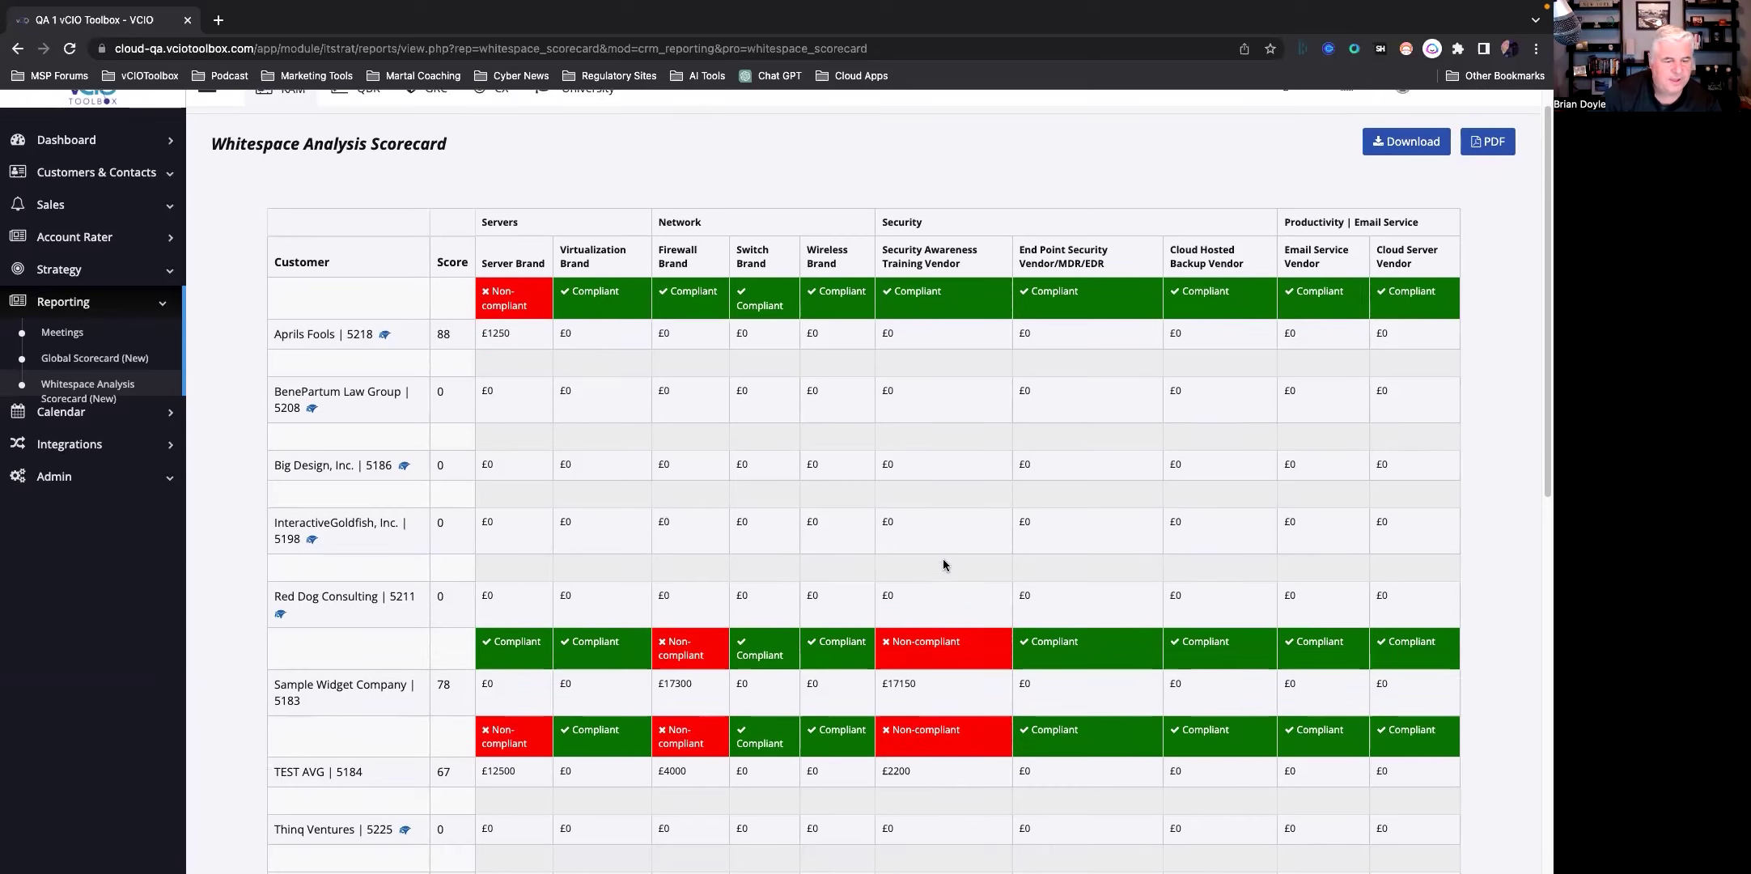
scroll(967, 415, "down", 2)
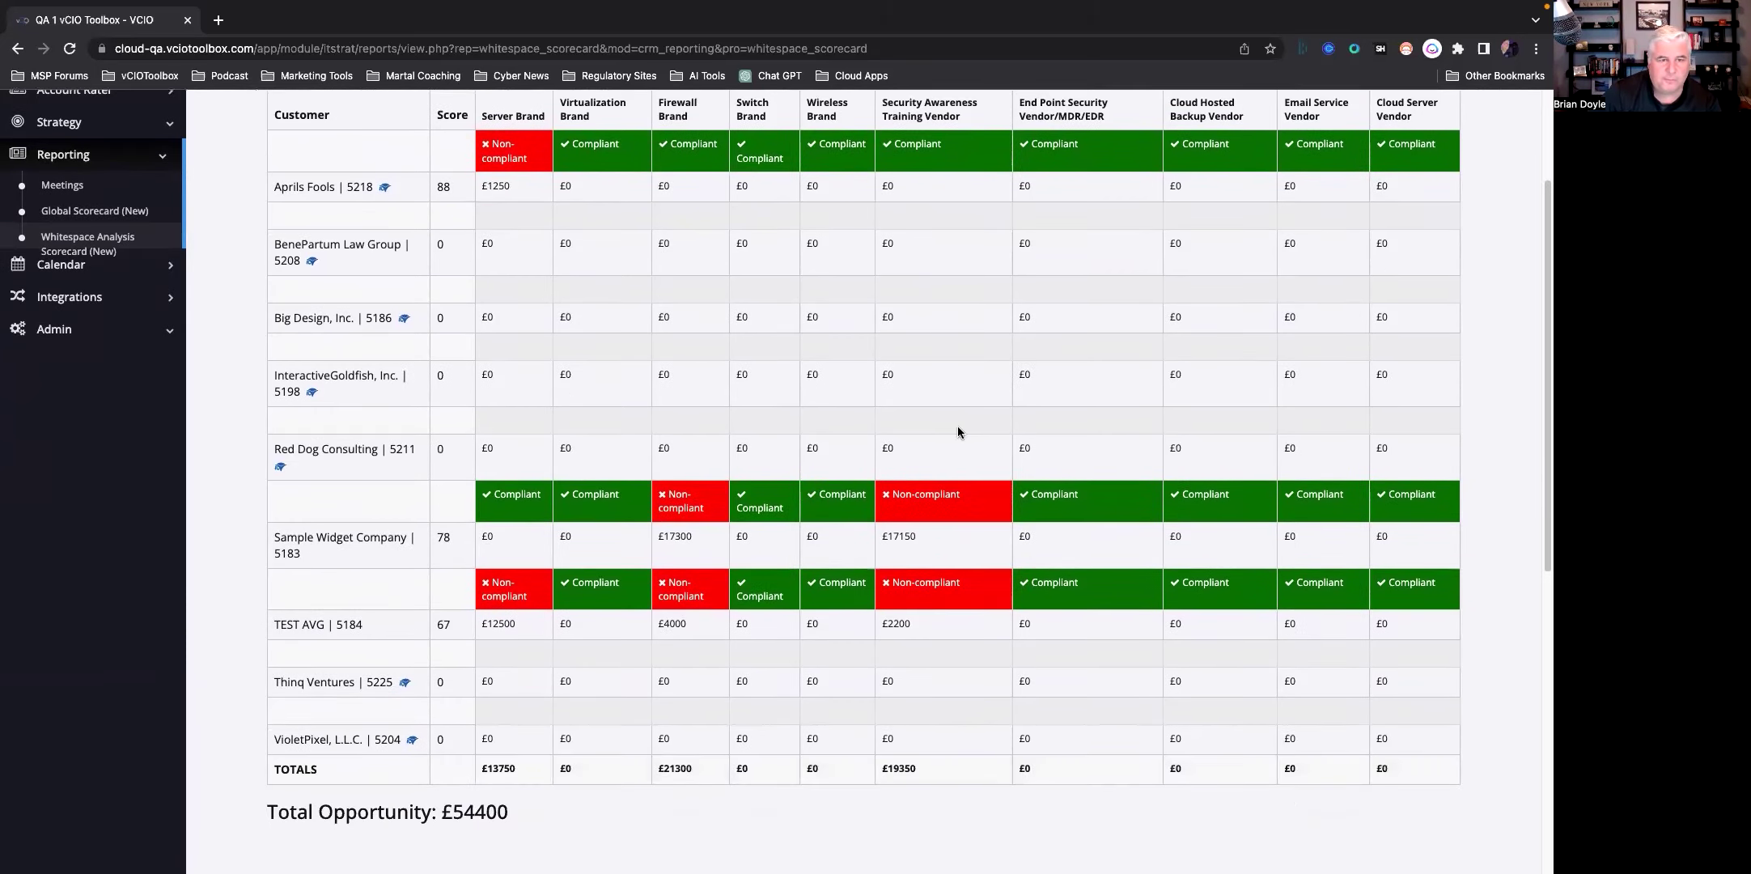
scroll(929, 553, "up", 1)
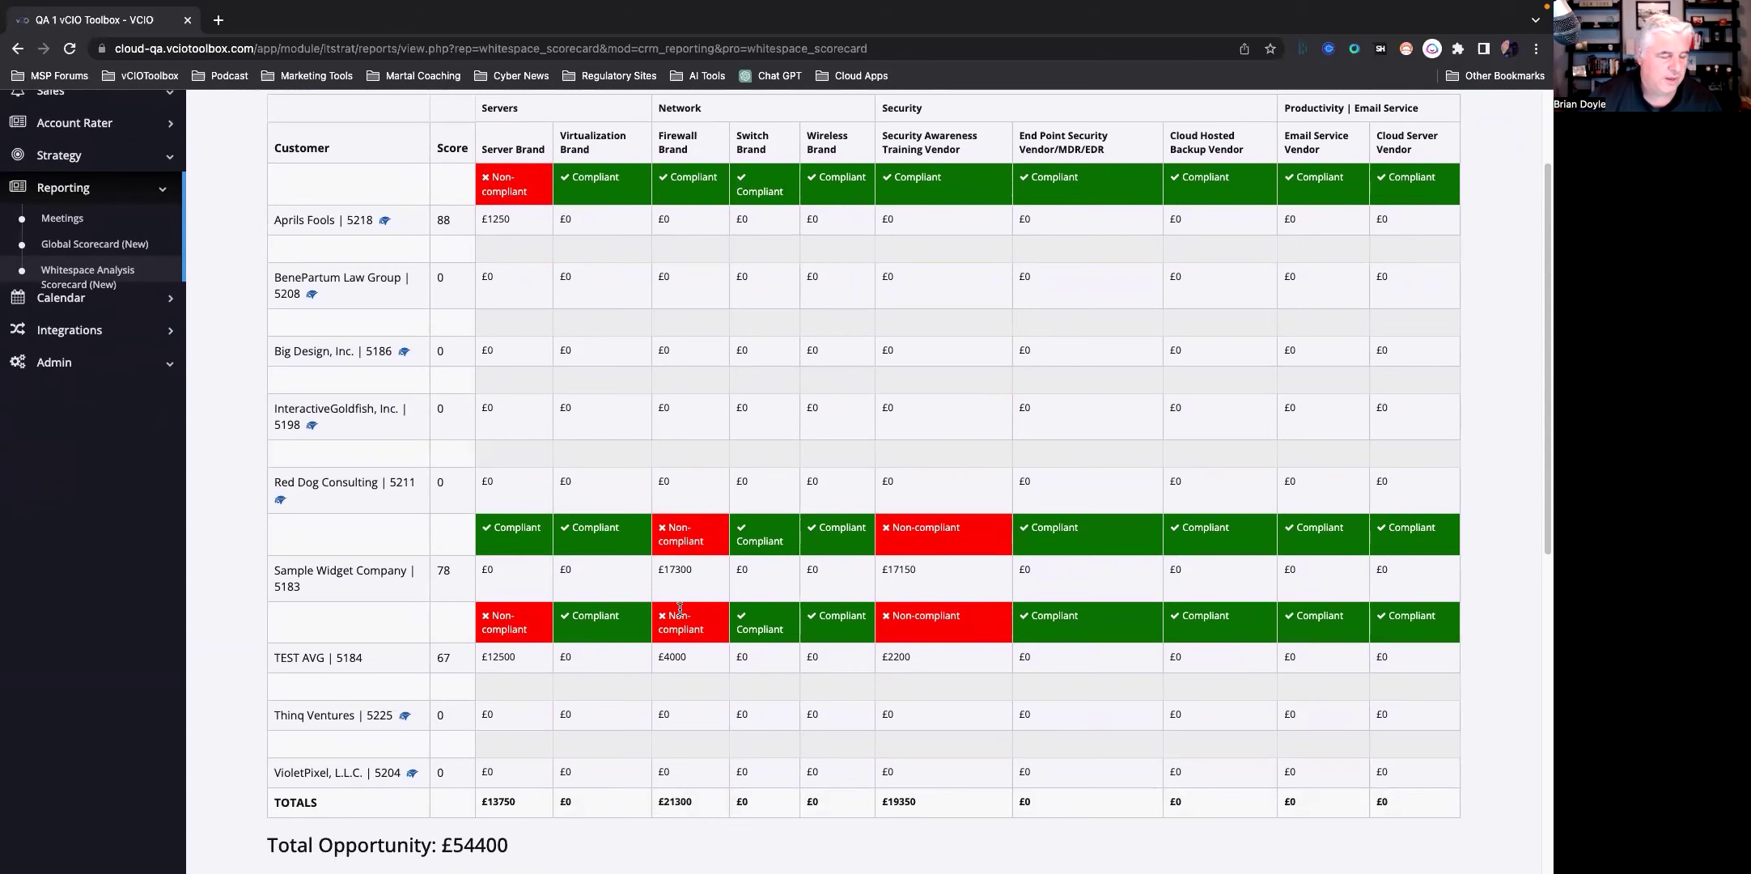
scroll(608, 512, "up", 2)
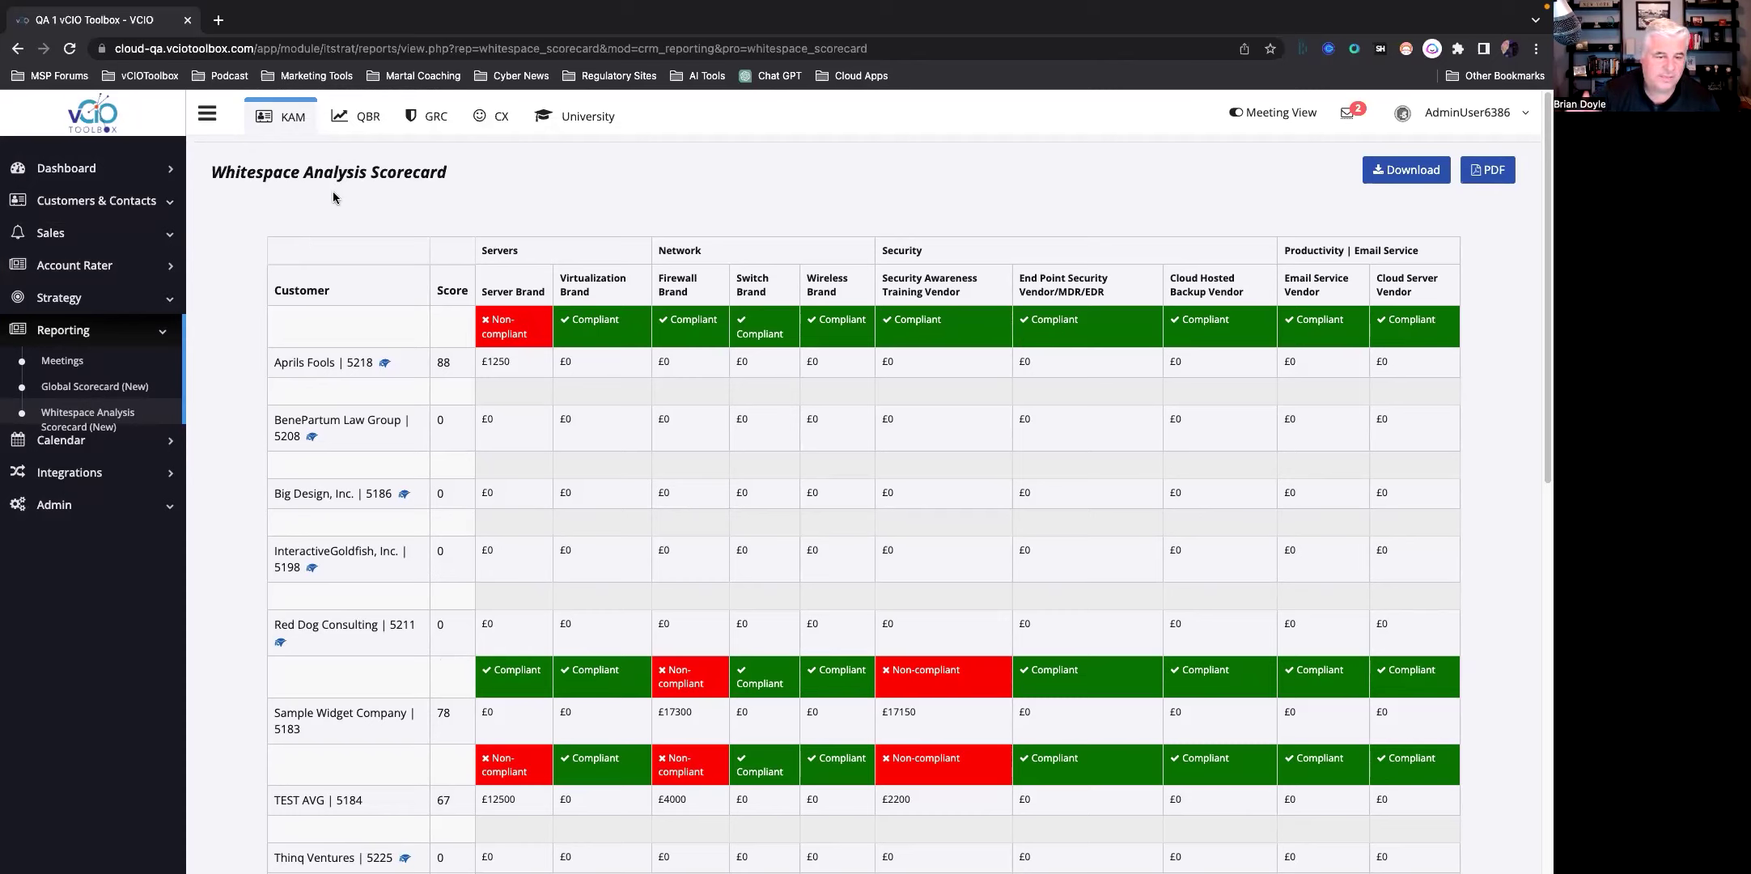
Step: Open the Aprils Fools customer record in the GRC module and review its departments, sites and third parties
left_click(366, 117)
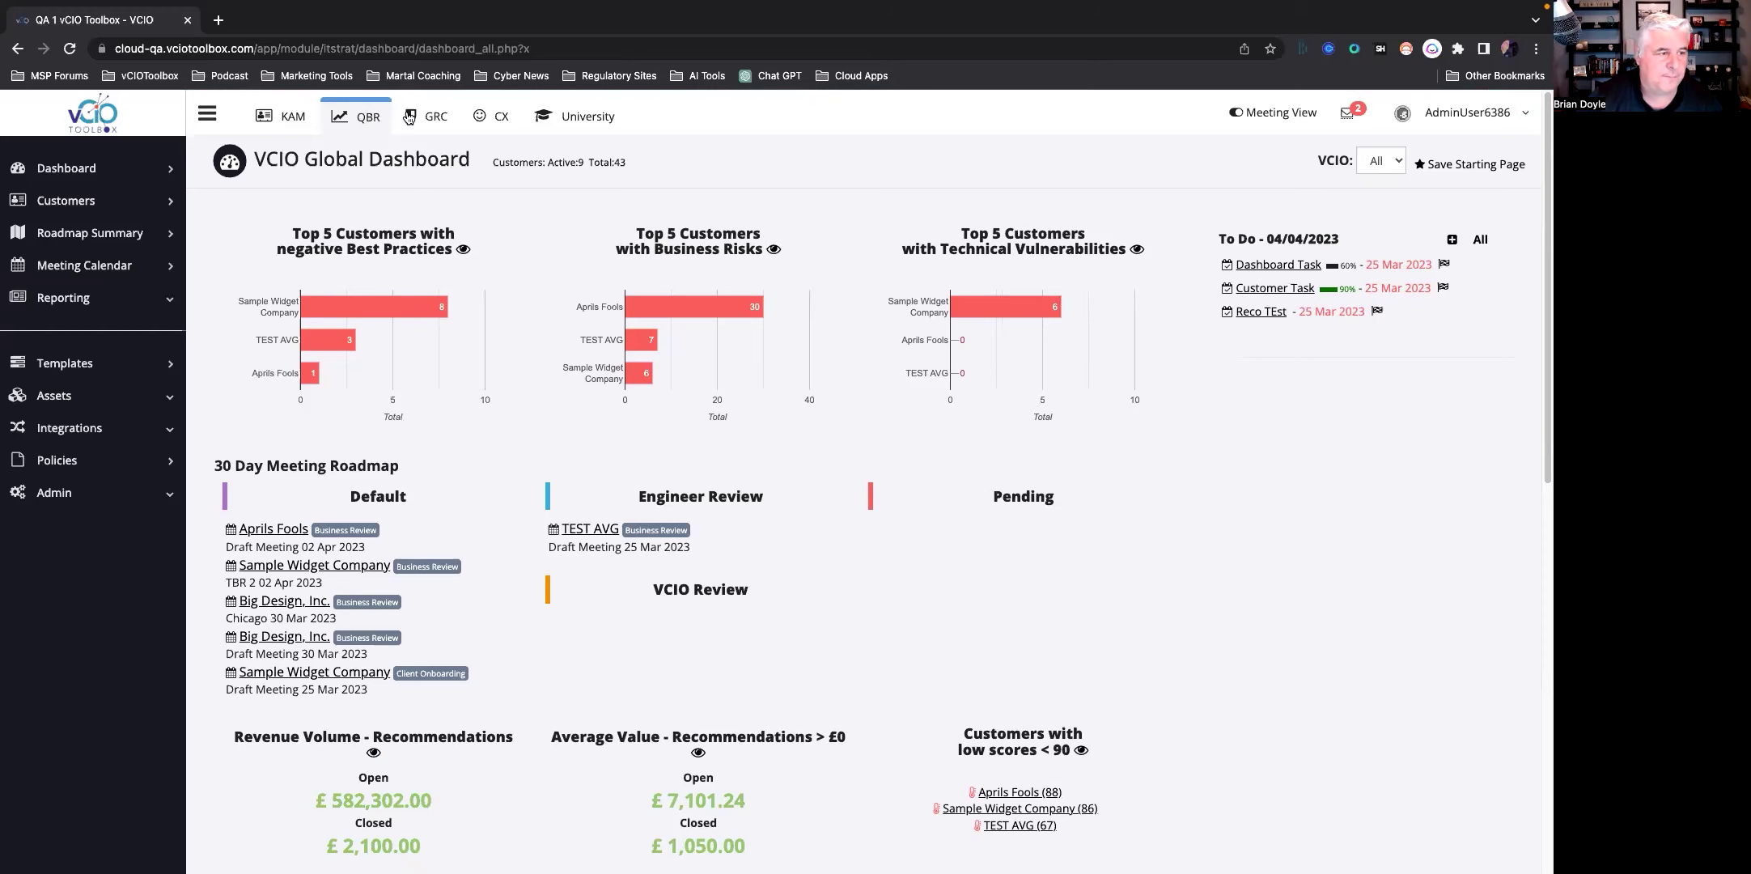
left_click(431, 119)
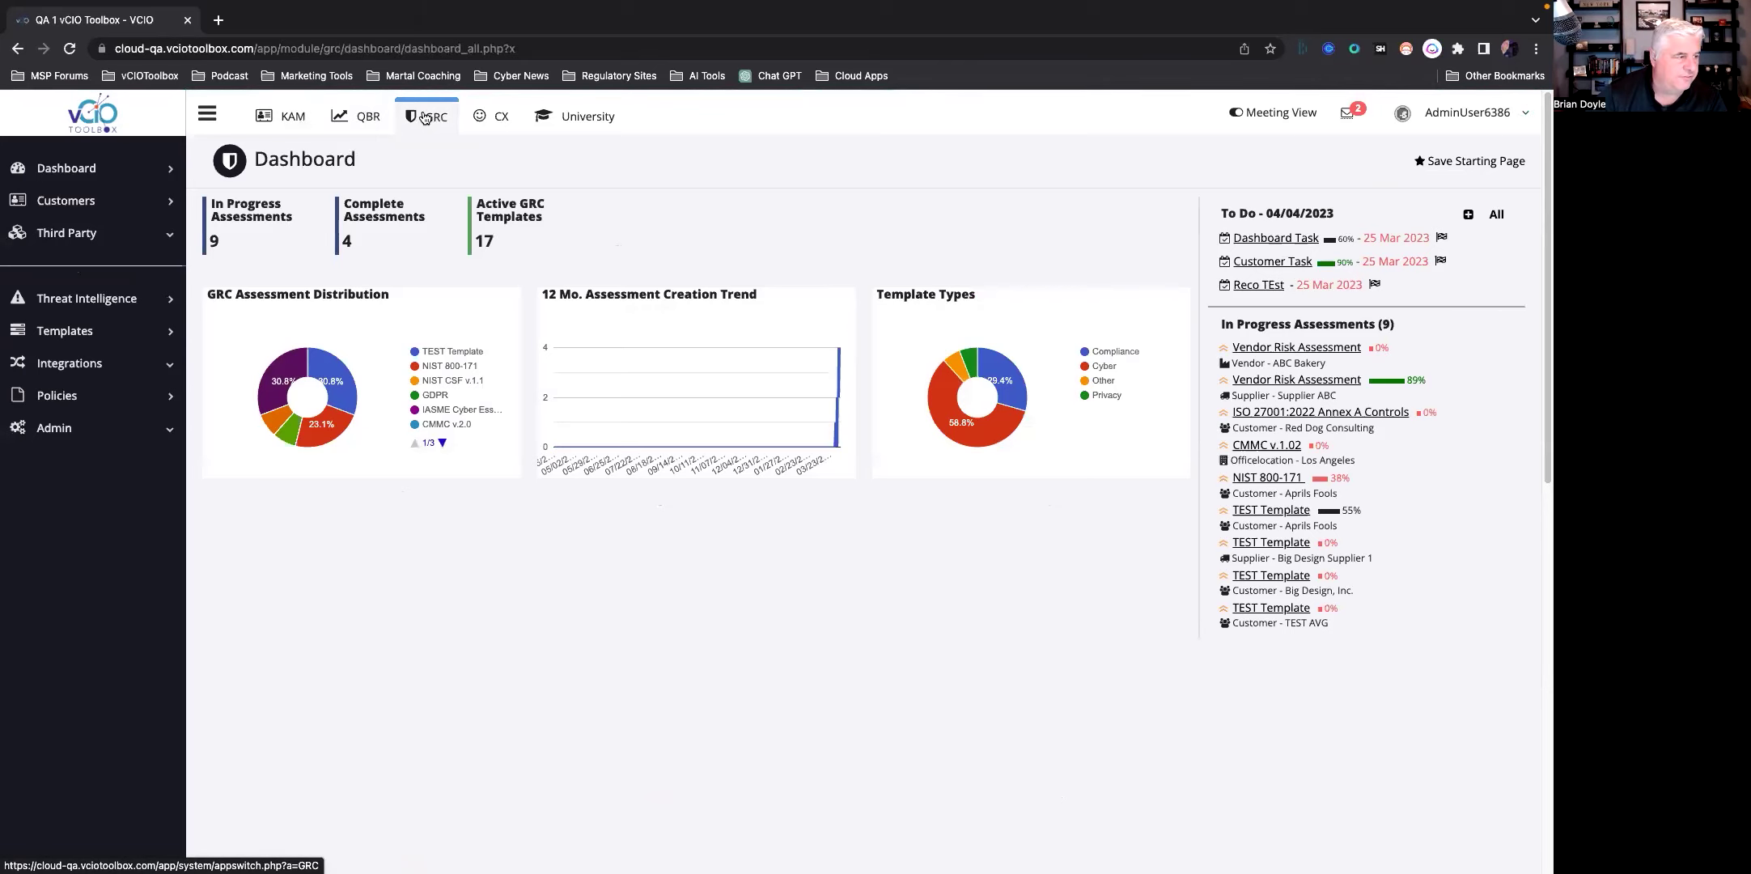
left_click(98, 202)
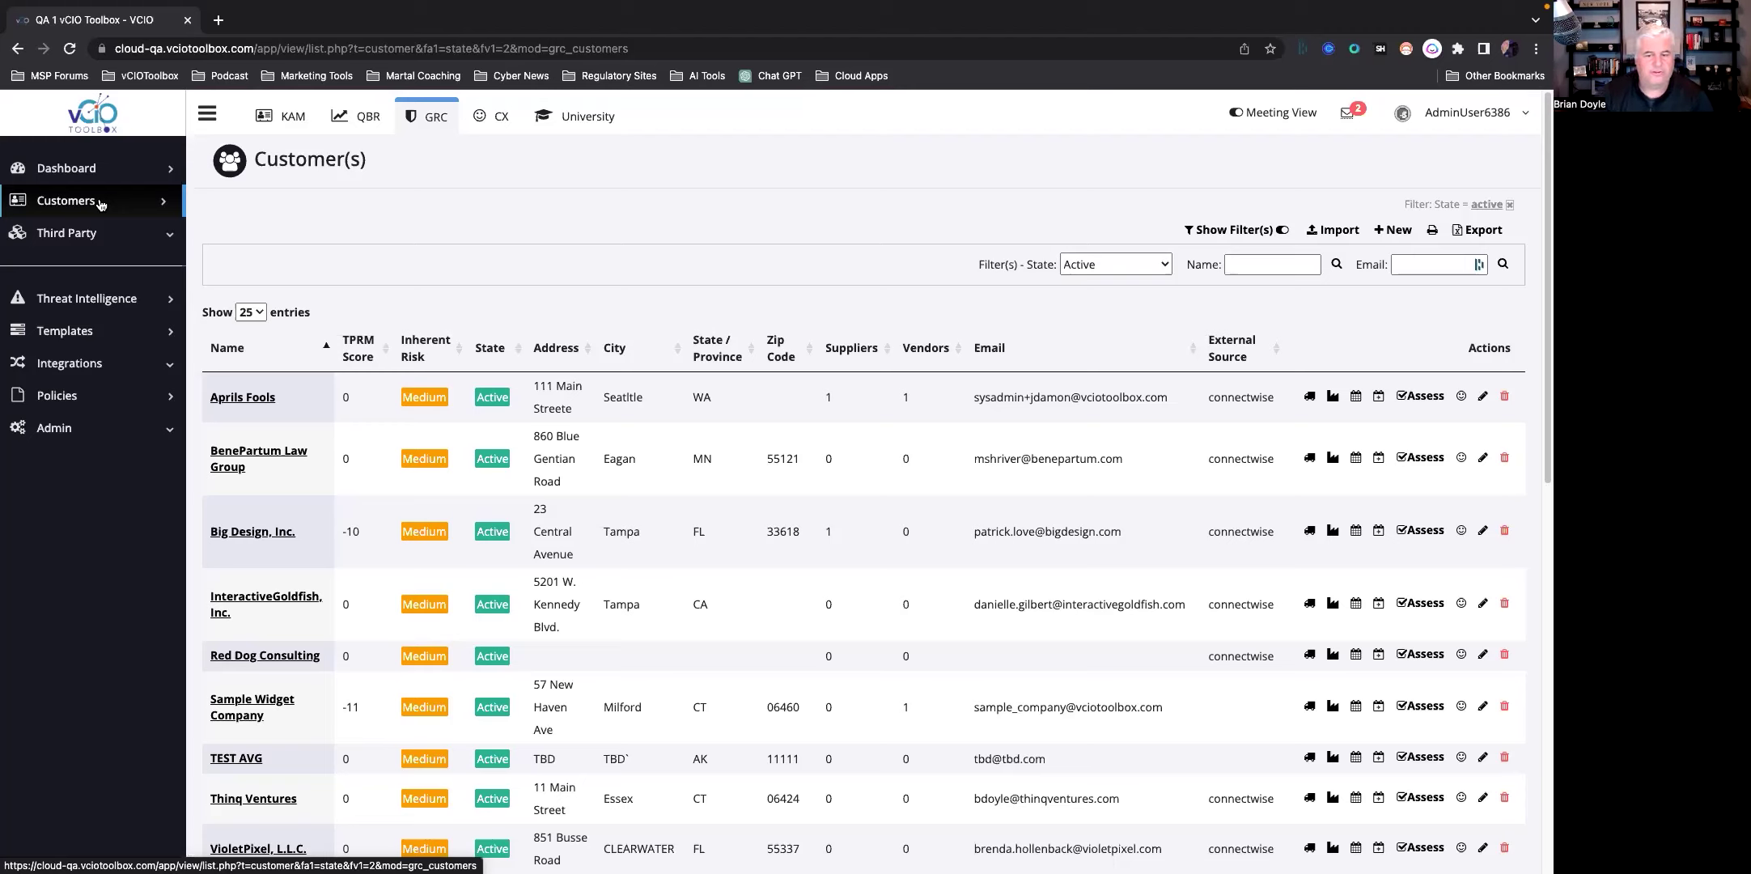
left_click(248, 403)
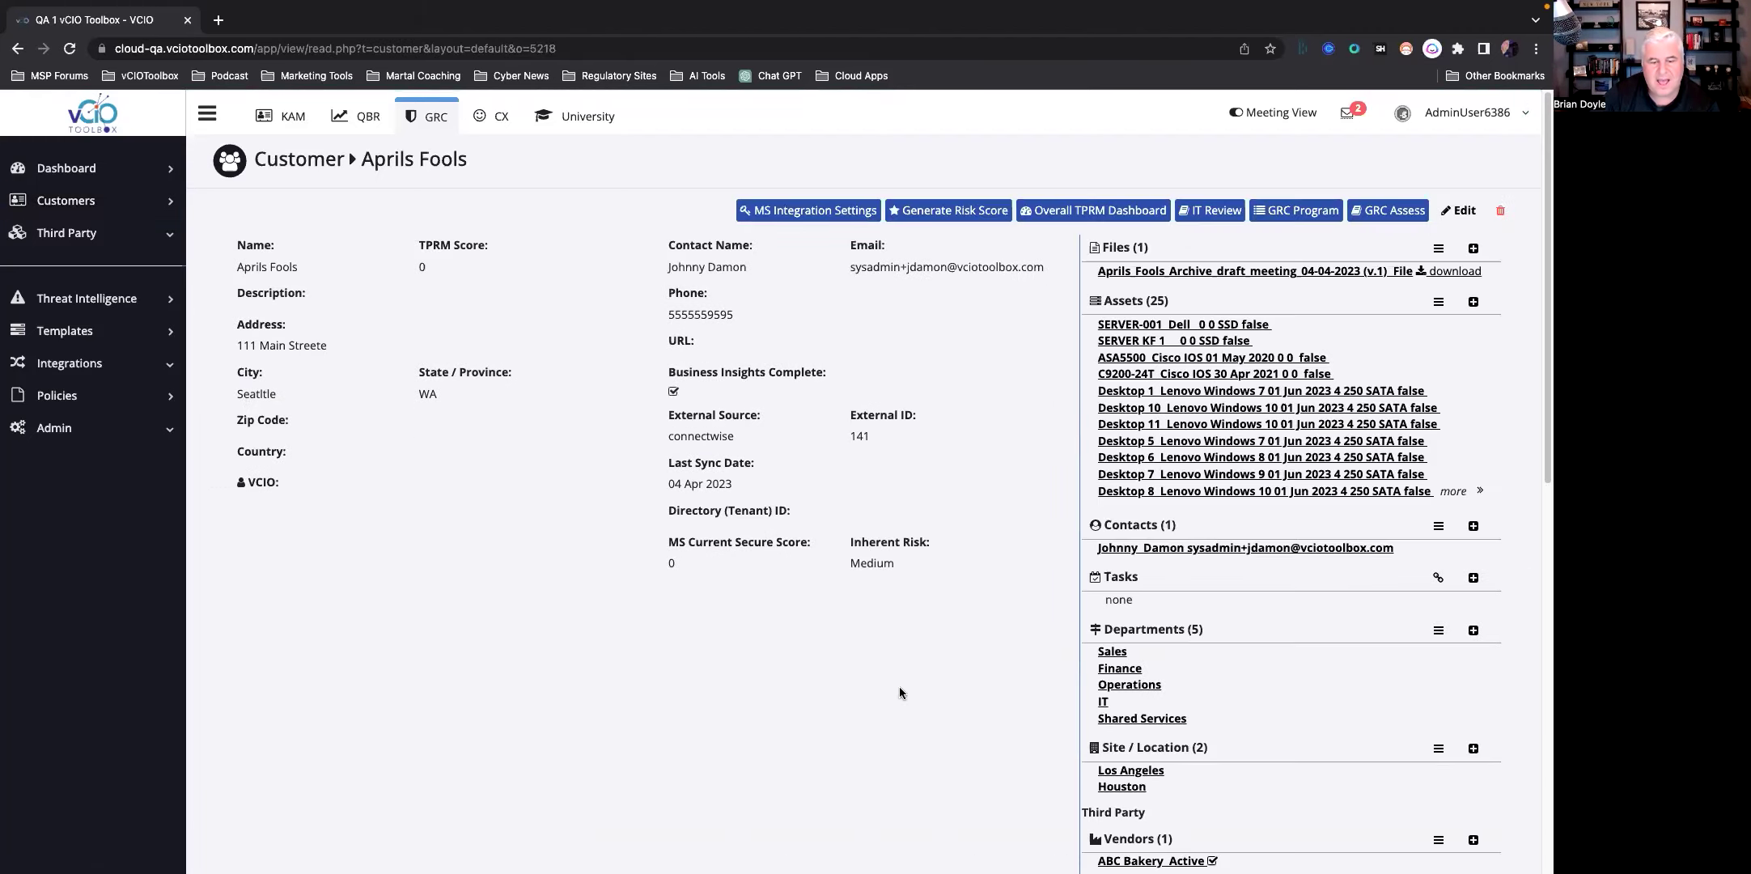
scroll(901, 688, "down", 3)
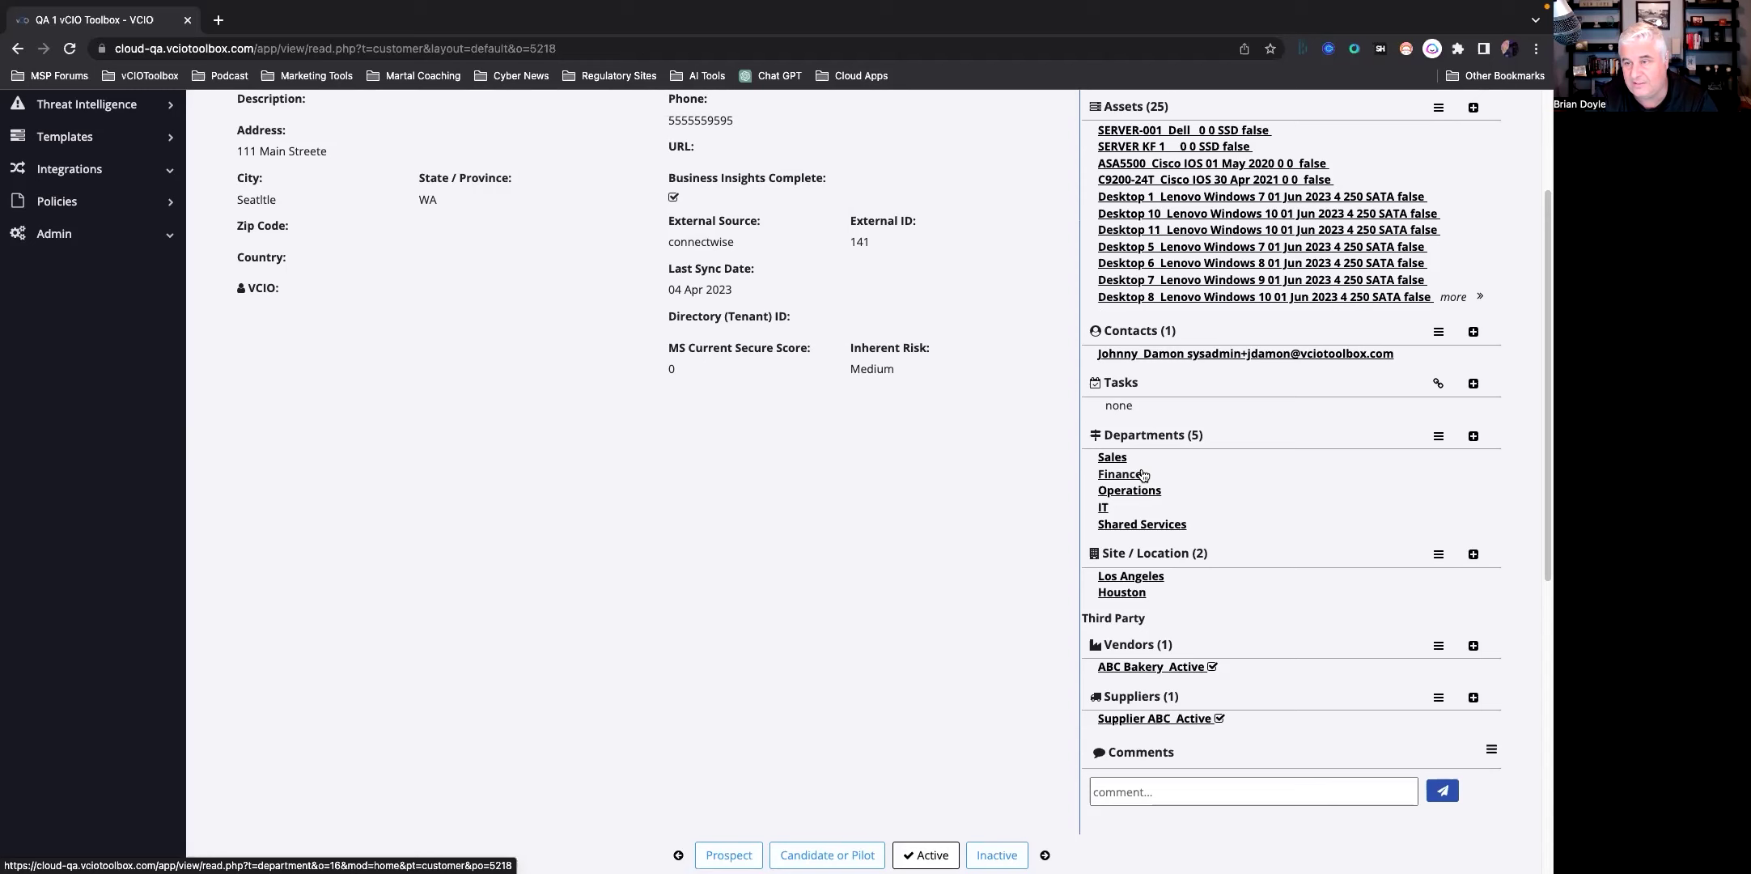
scroll(1143, 475, "up", 3)
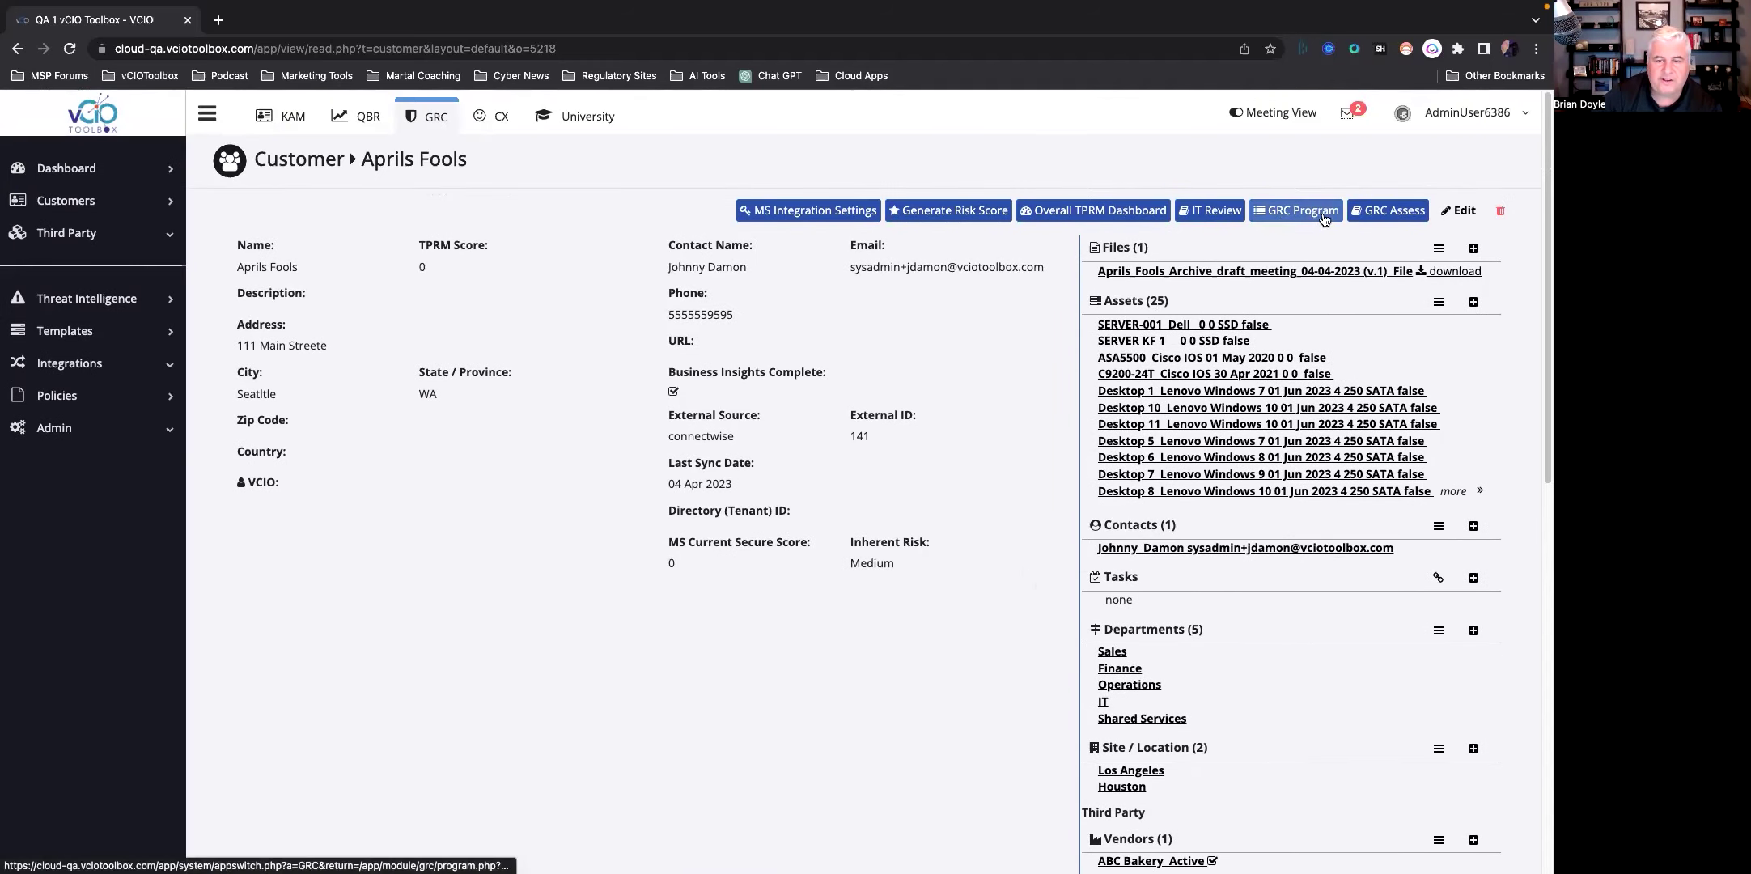
Step: Open the Aprils Fools GRC assessment and view the customer's connected departments and office locations
left_click(1381, 212)
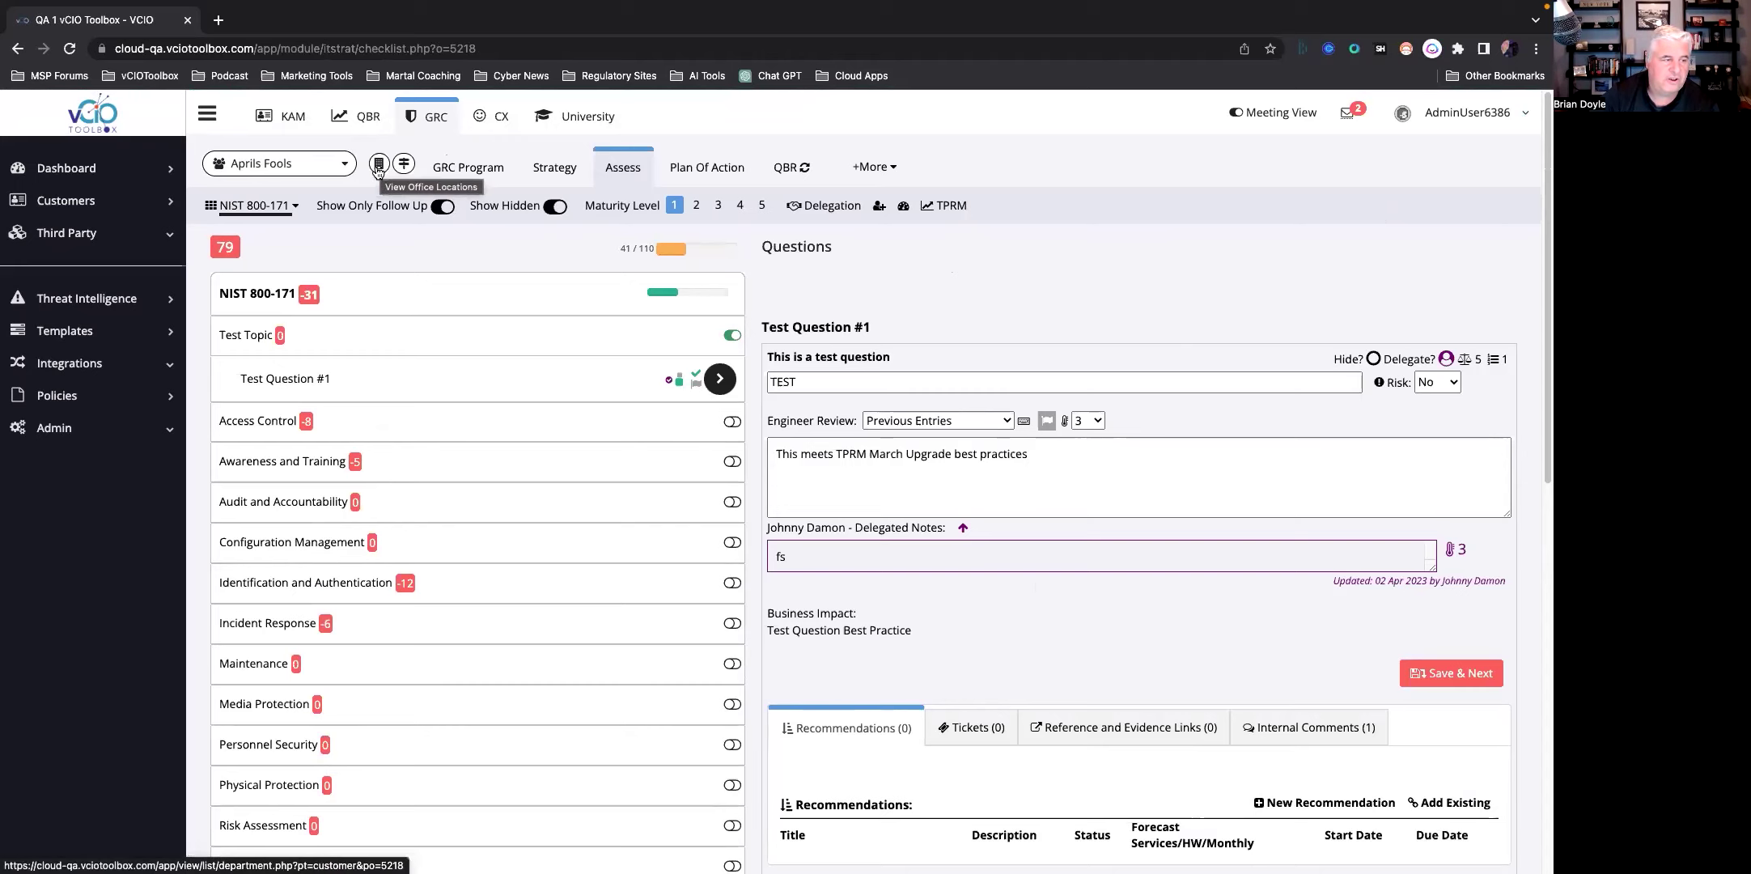
left_click(378, 164)
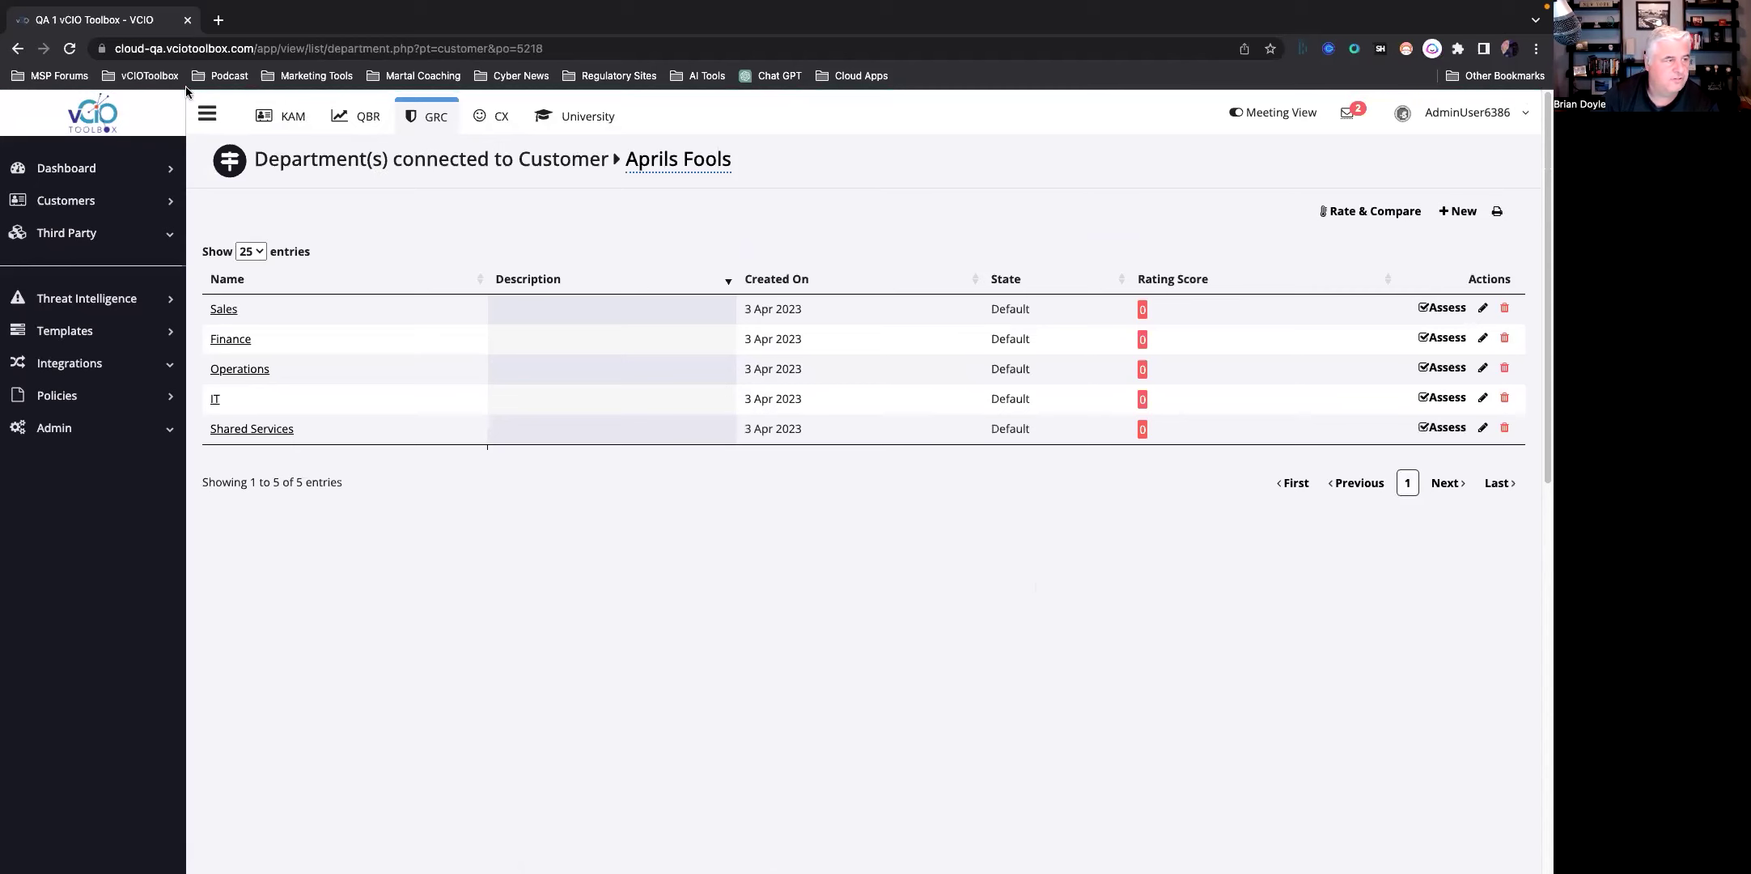
left_click(18, 51)
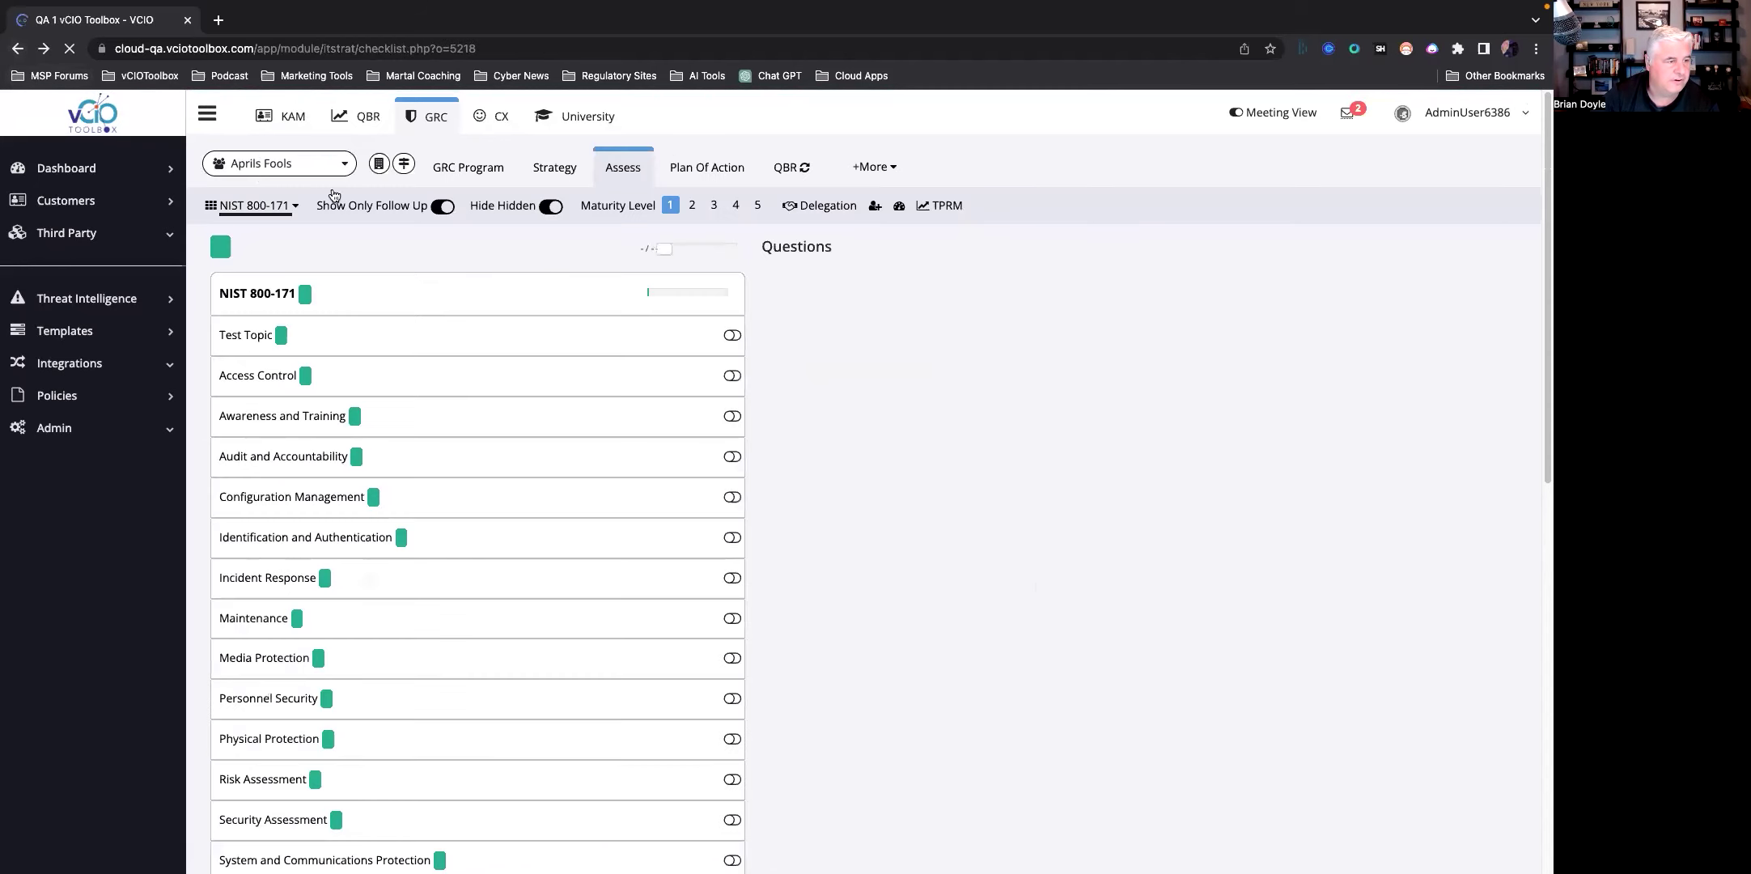
left_click(378, 165)
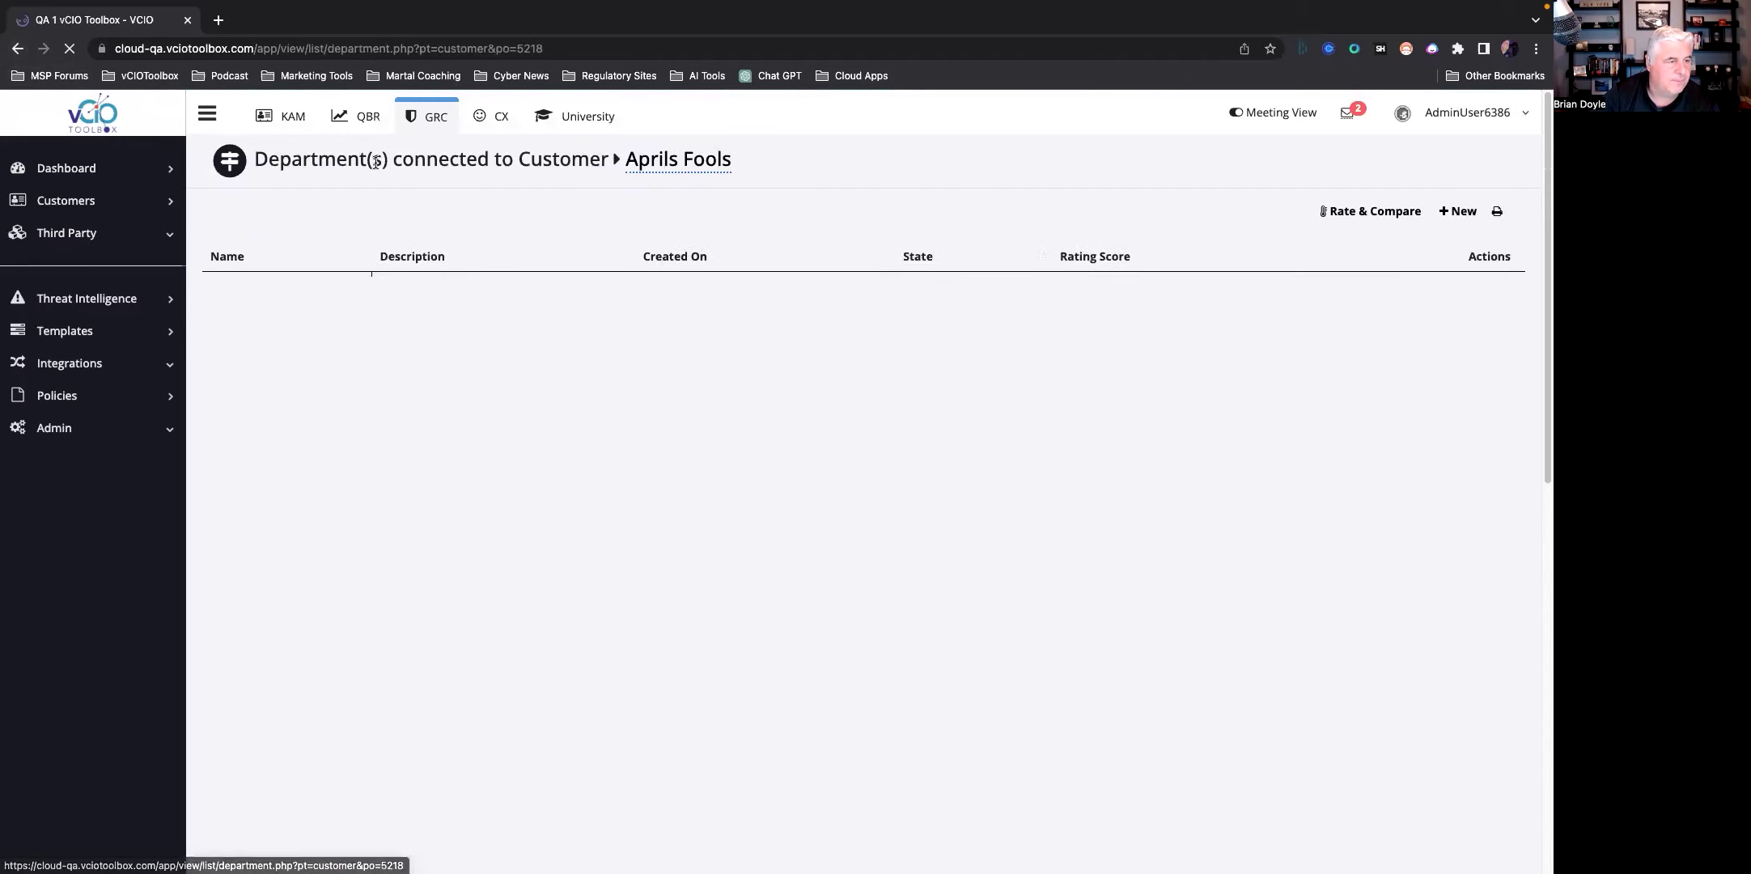
left_click(17, 48)
left_click(404, 166)
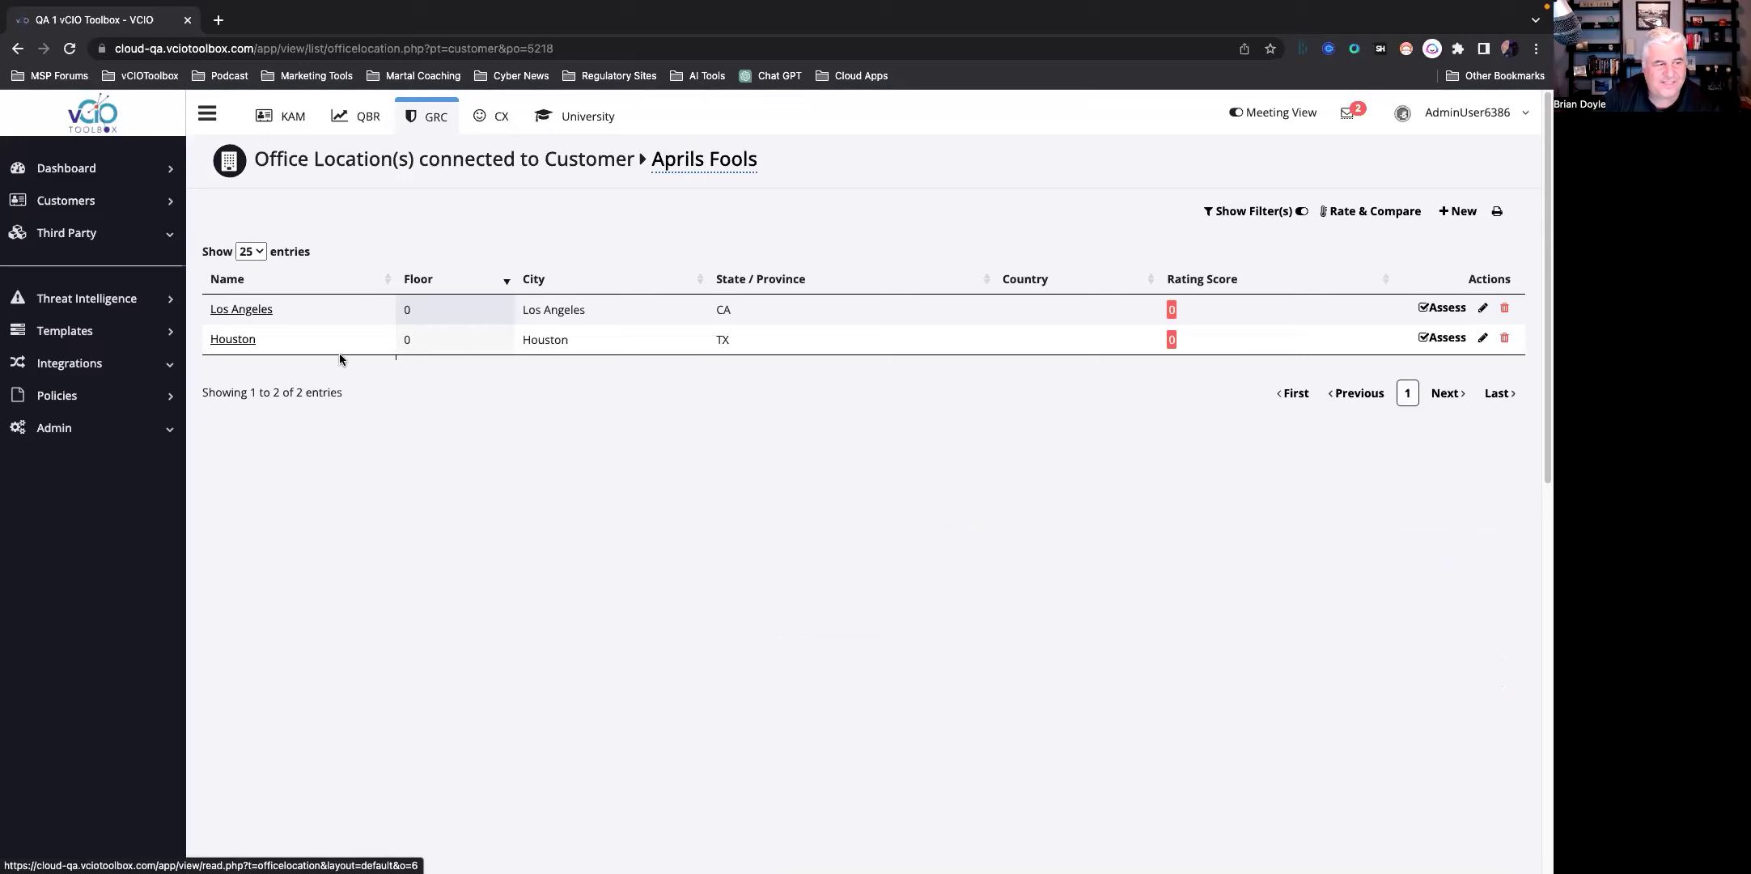
Step: Open the Houston office location's assessment and add the CIS Controls v.8 template to its GRC program
left_click(1450, 341)
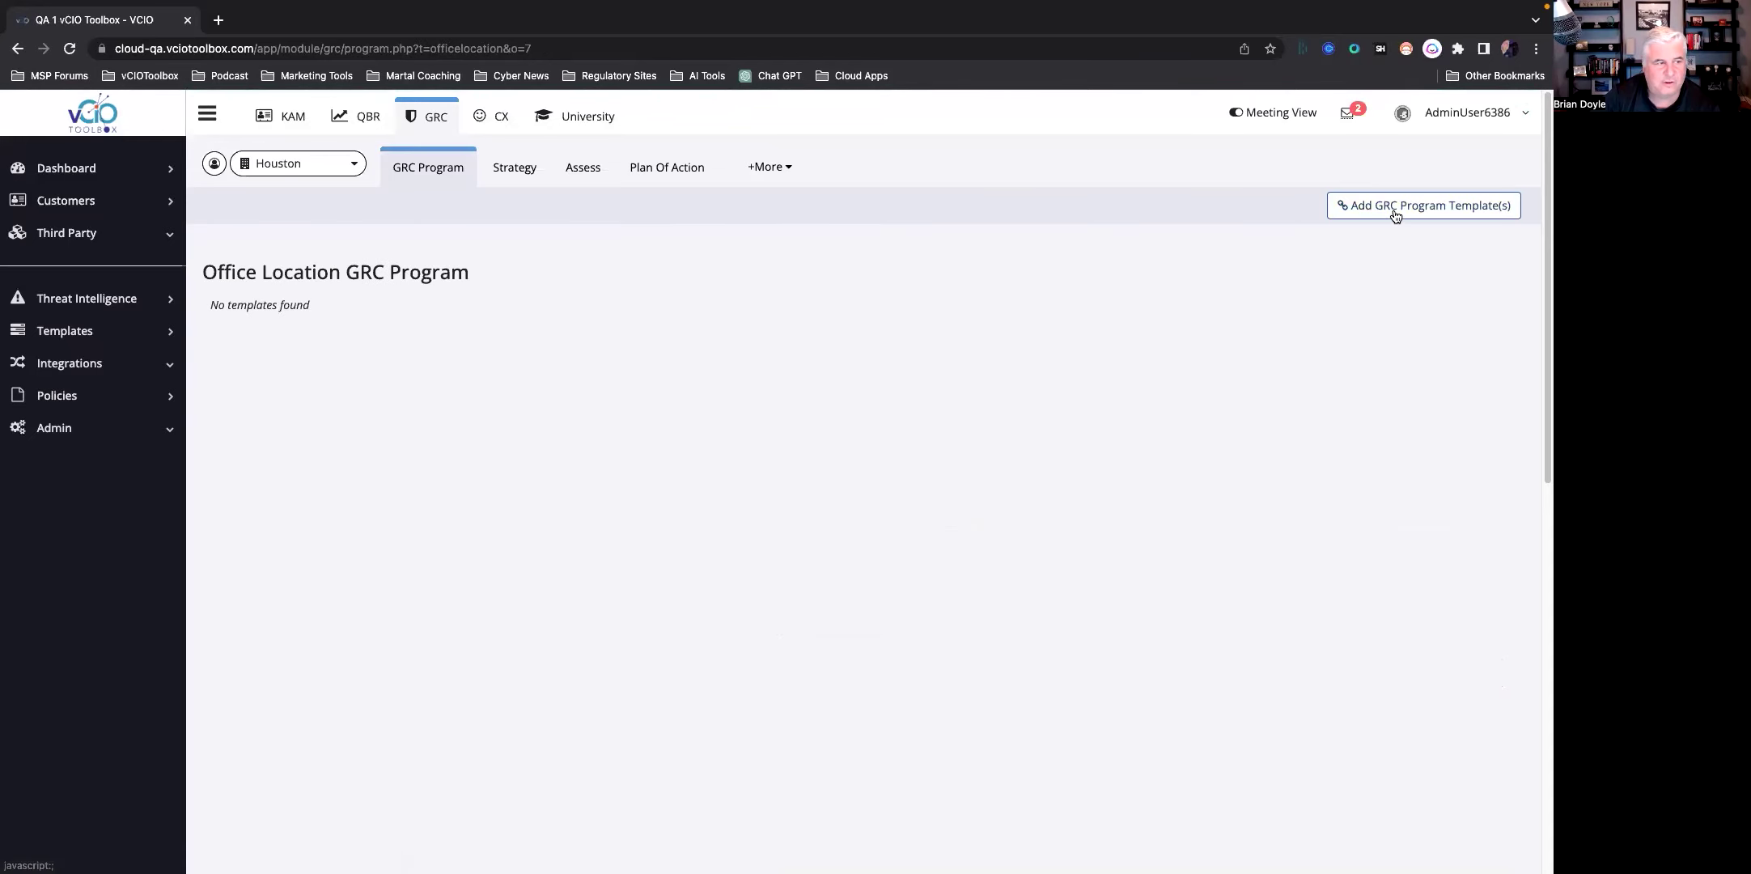
left_click(1392, 212)
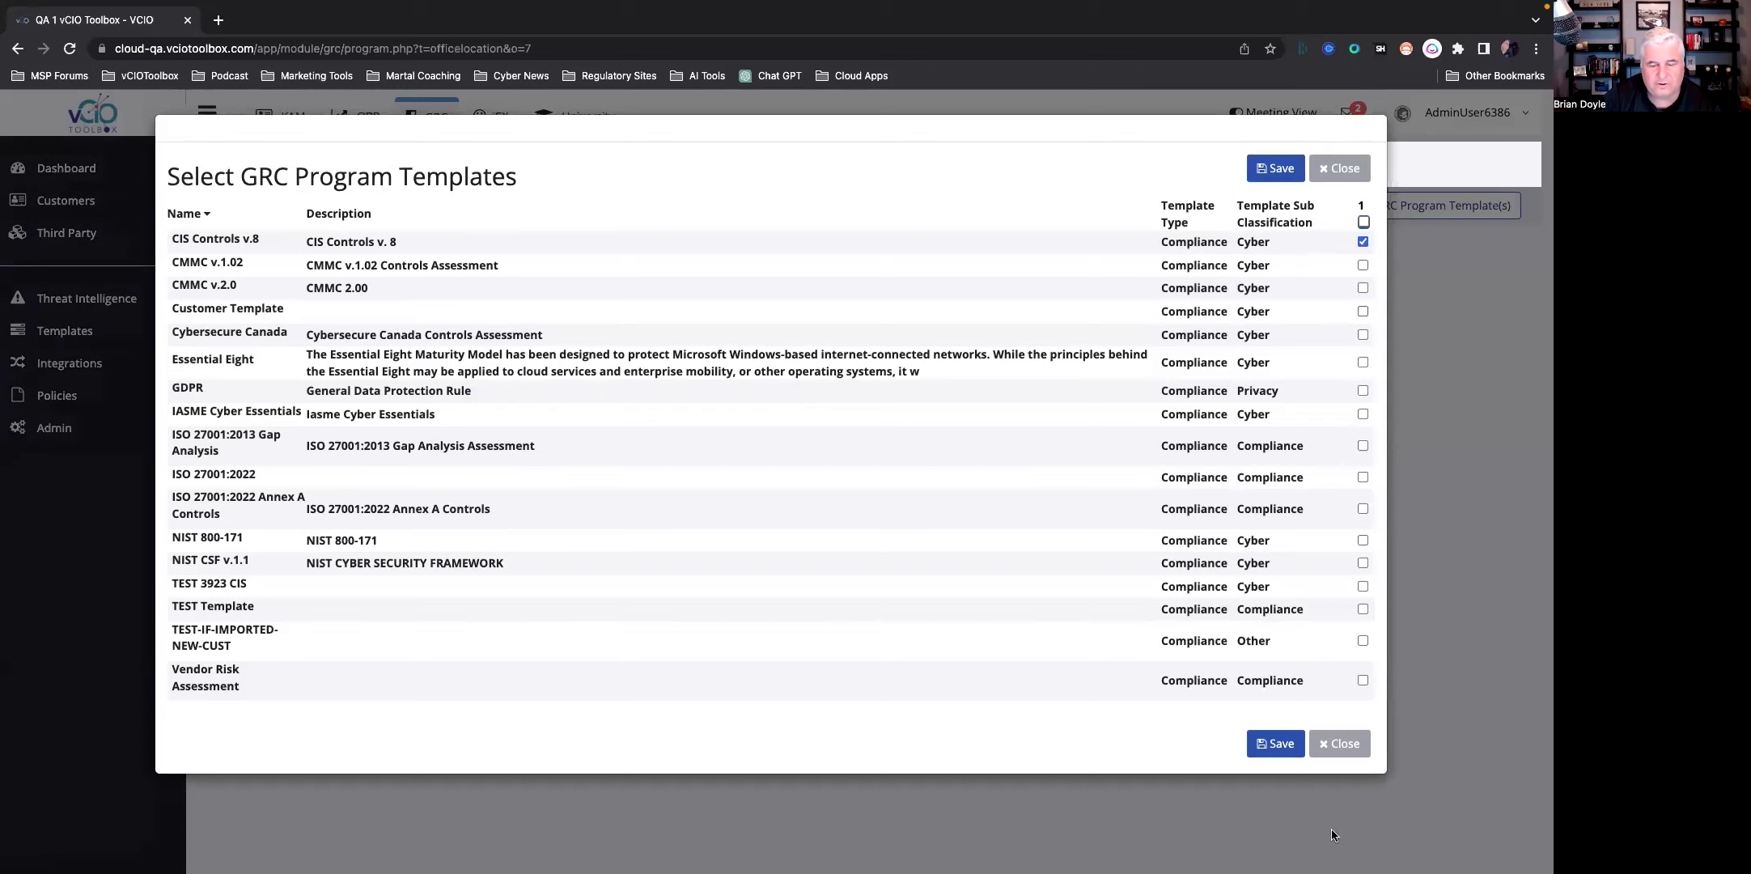
left_click(1275, 743)
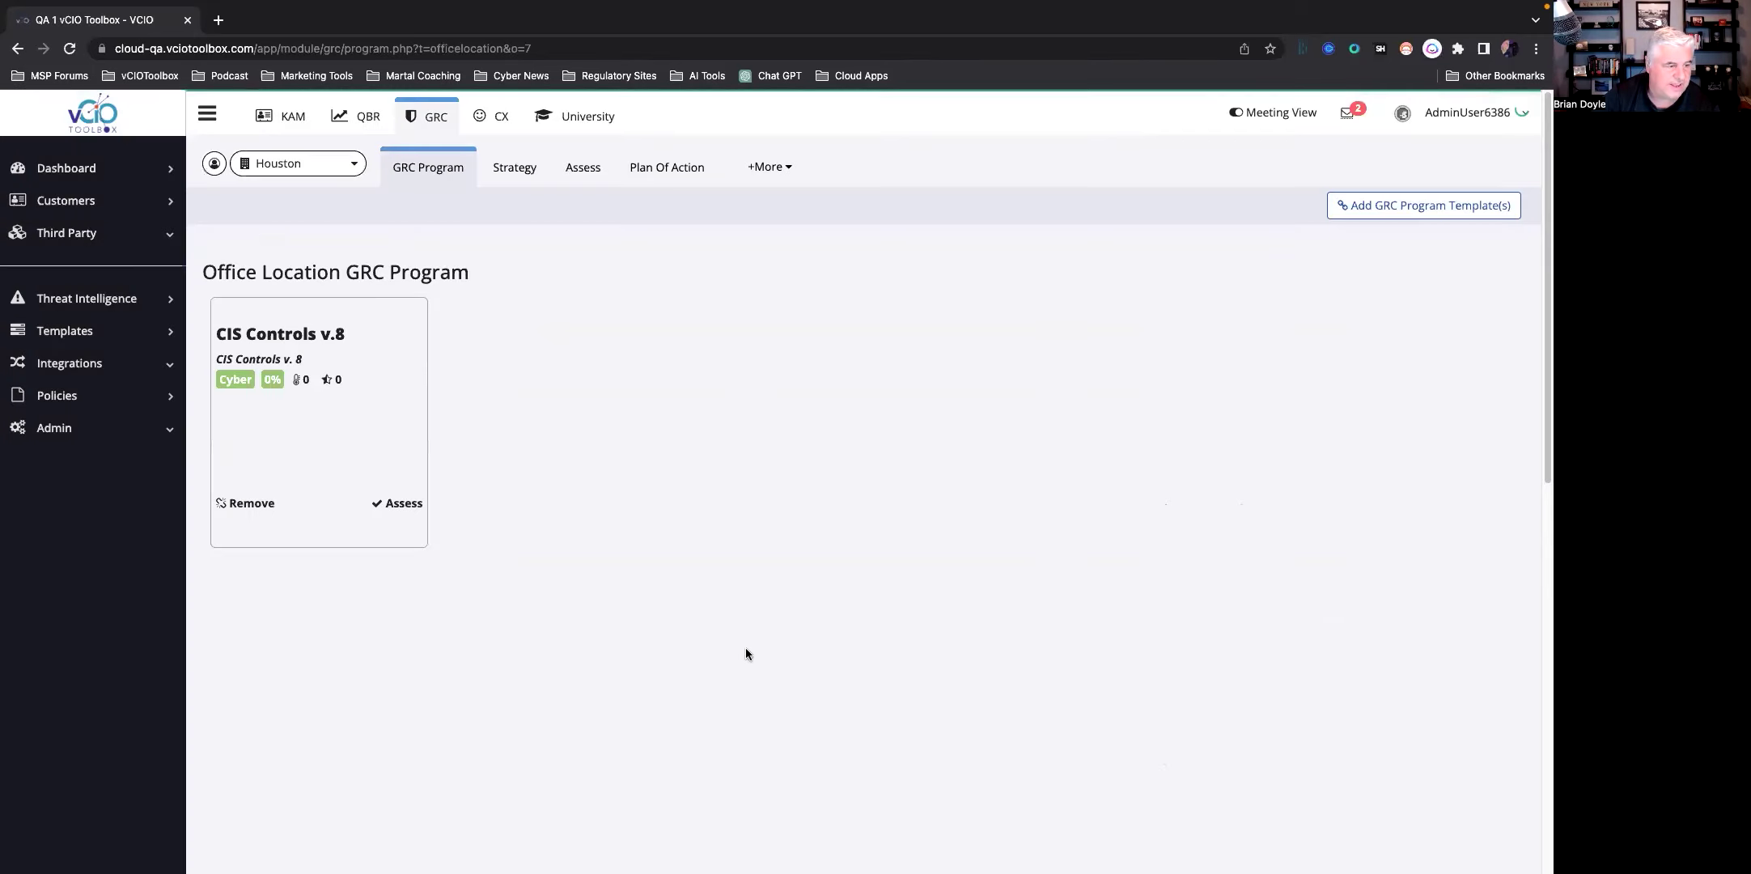
Step: Open Houston's CIS Controls v.8 assessment and view the assessment templates available for that office location
left_click(398, 504)
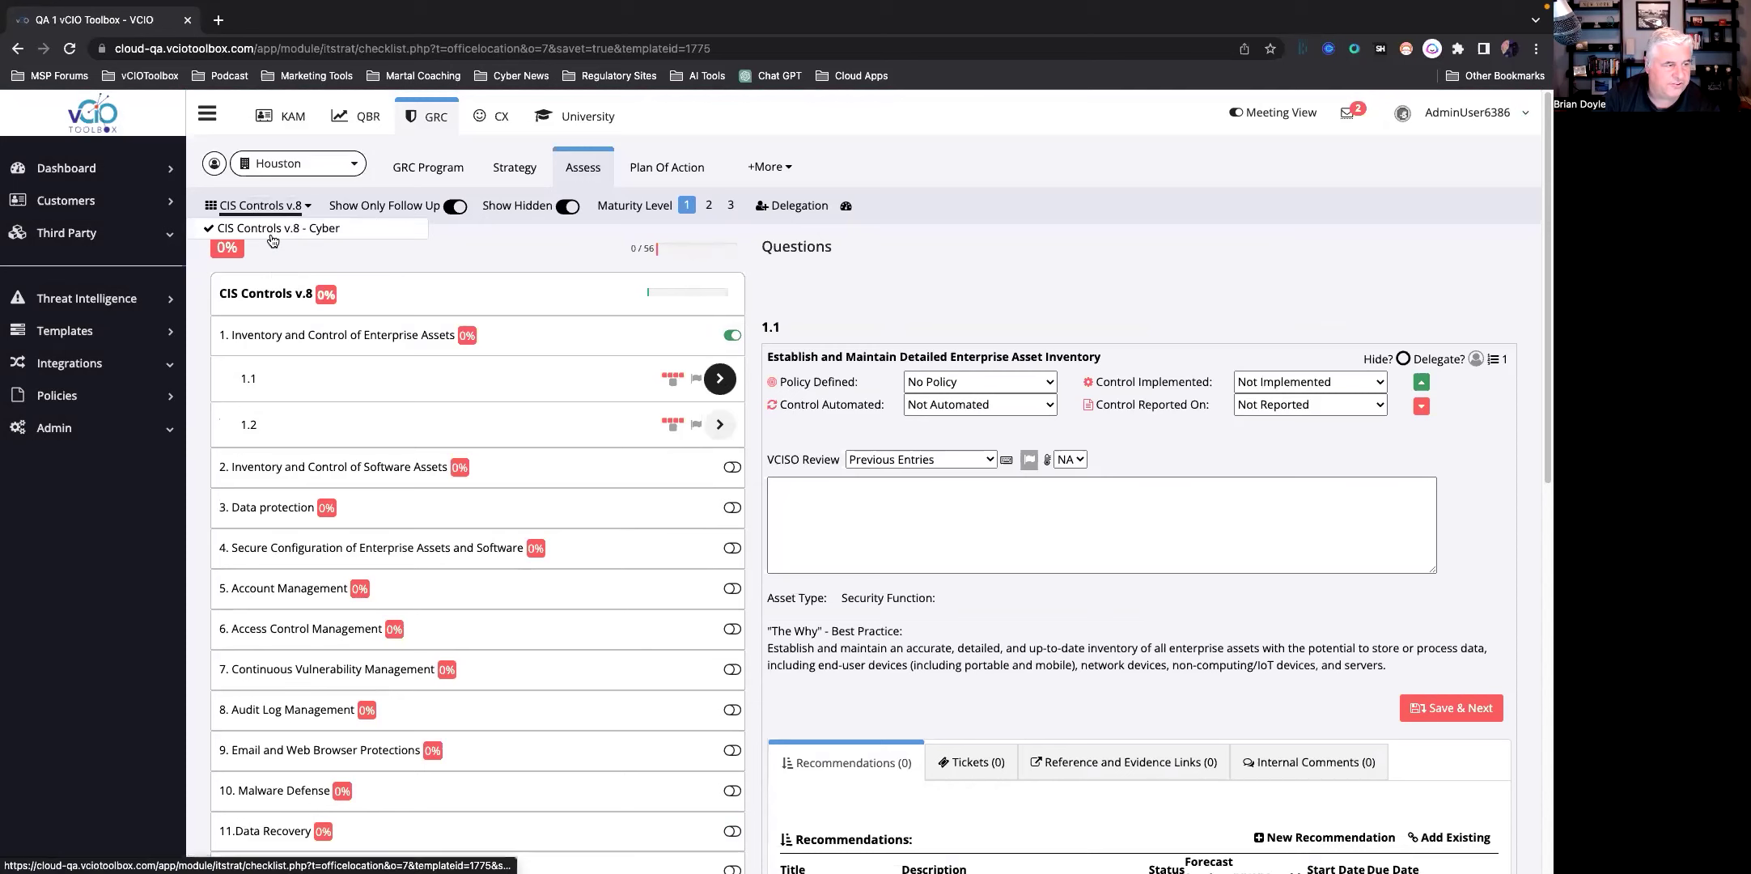
left_click(293, 206)
mouse_move(296, 210)
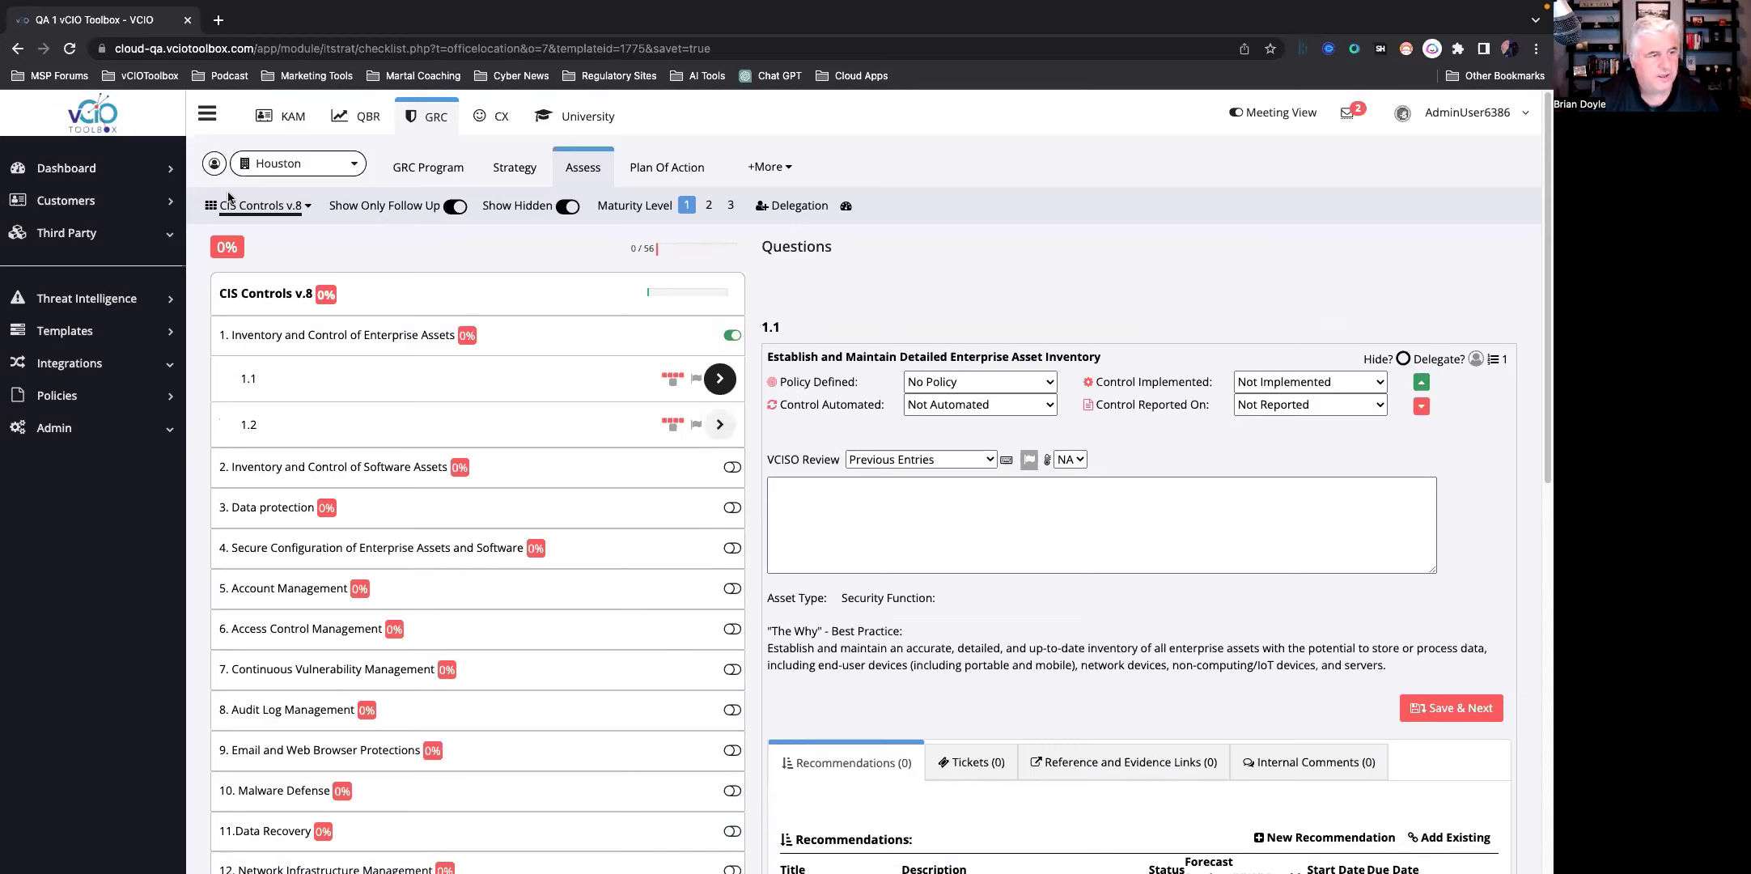
Step: Return to the Aprils Fools customer's GRC assessment and expand its Awareness and Training and Audit and Accountability topics
left_click(215, 167)
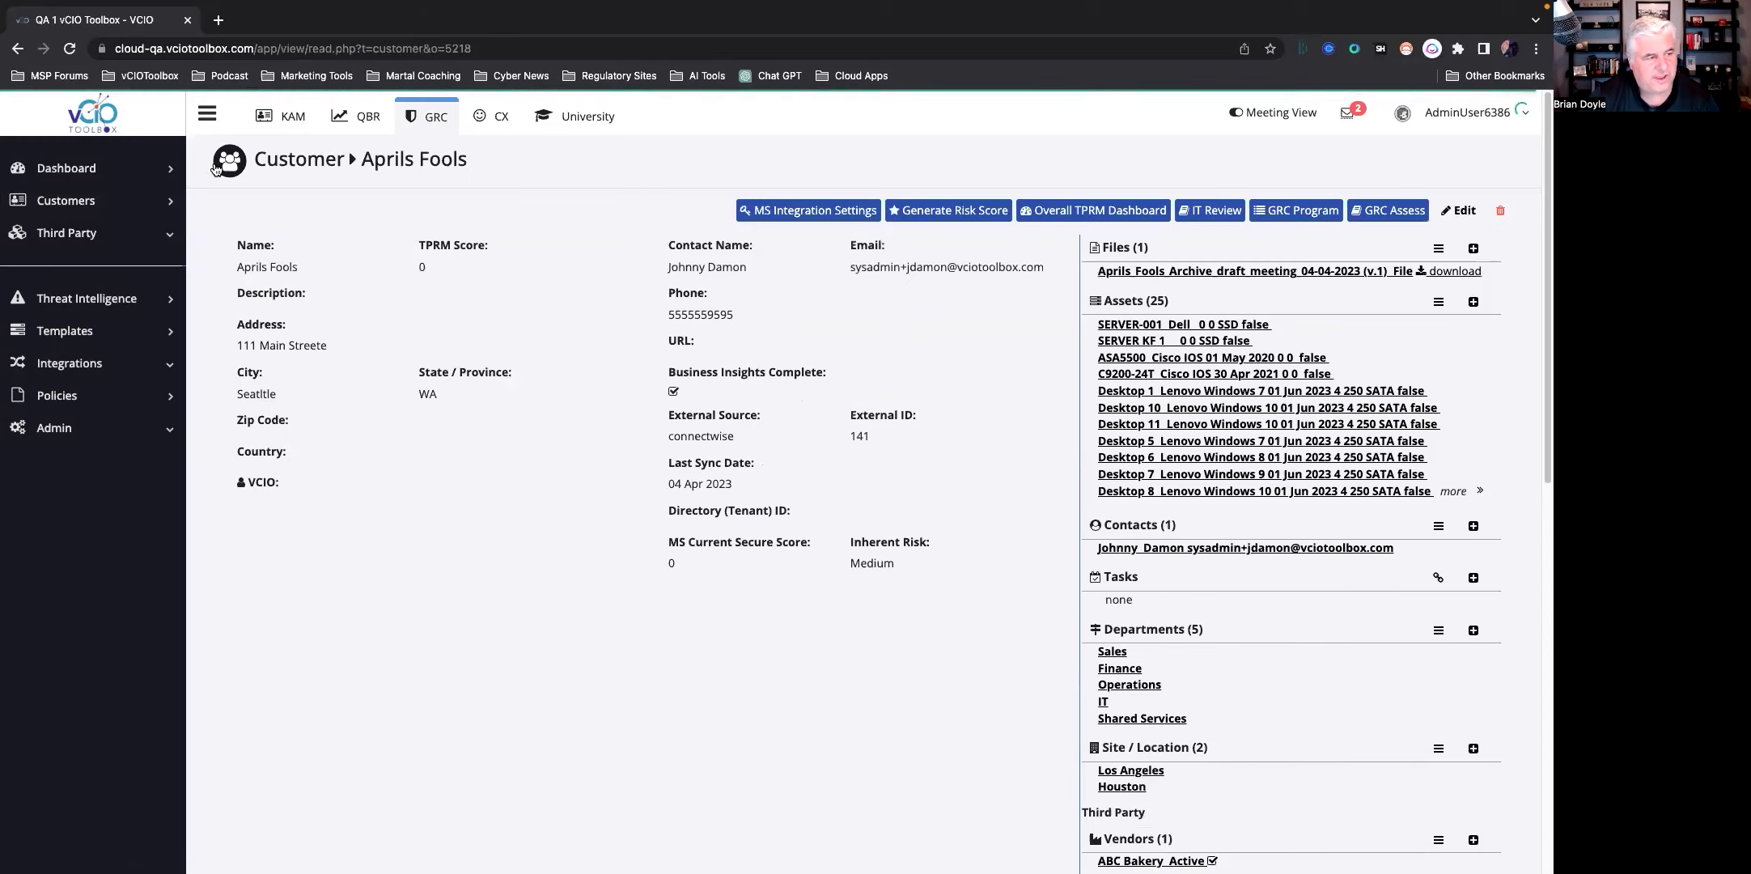
left_click(1369, 212)
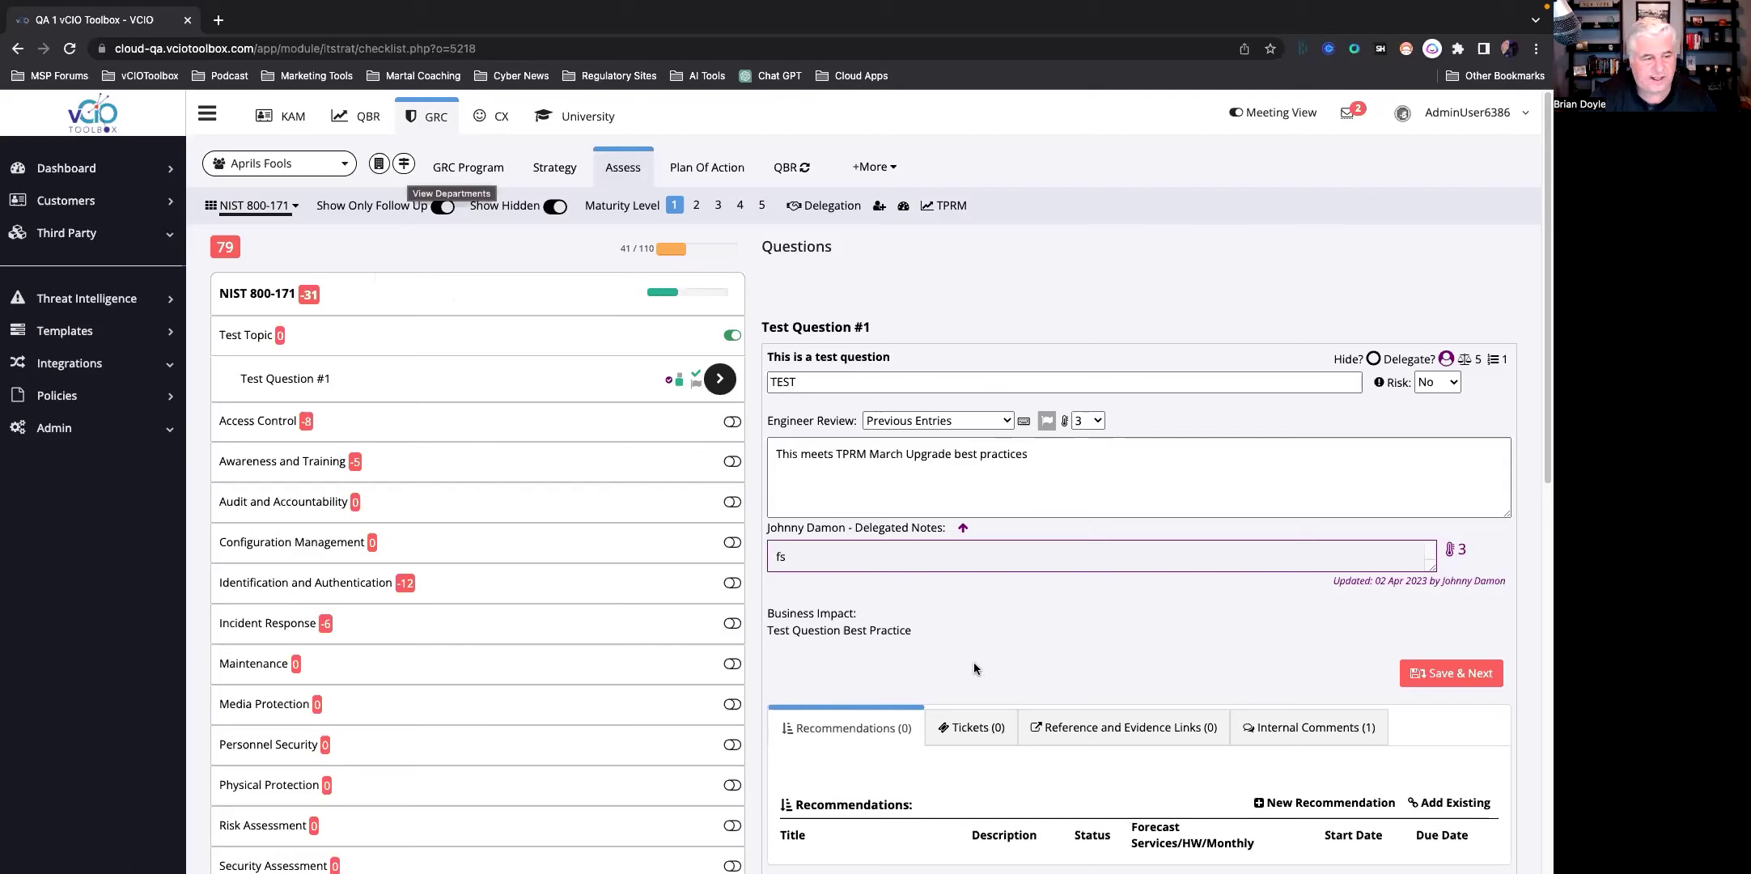
scroll(700, 495, "down", 1)
left_click(733, 458)
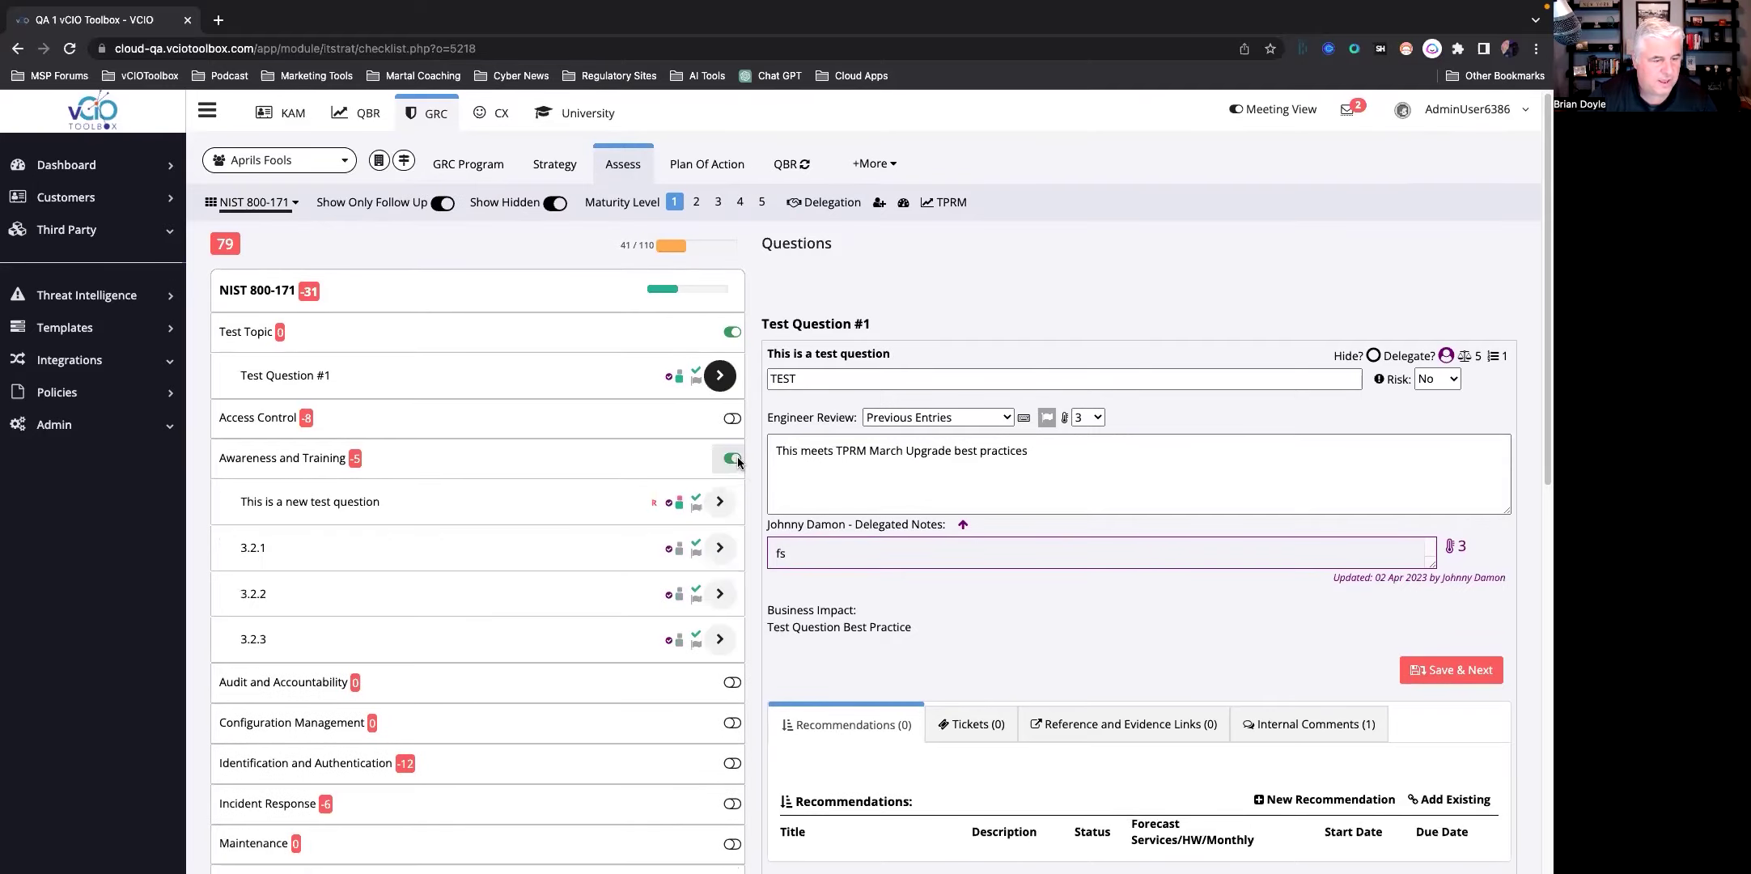
left_click(731, 685)
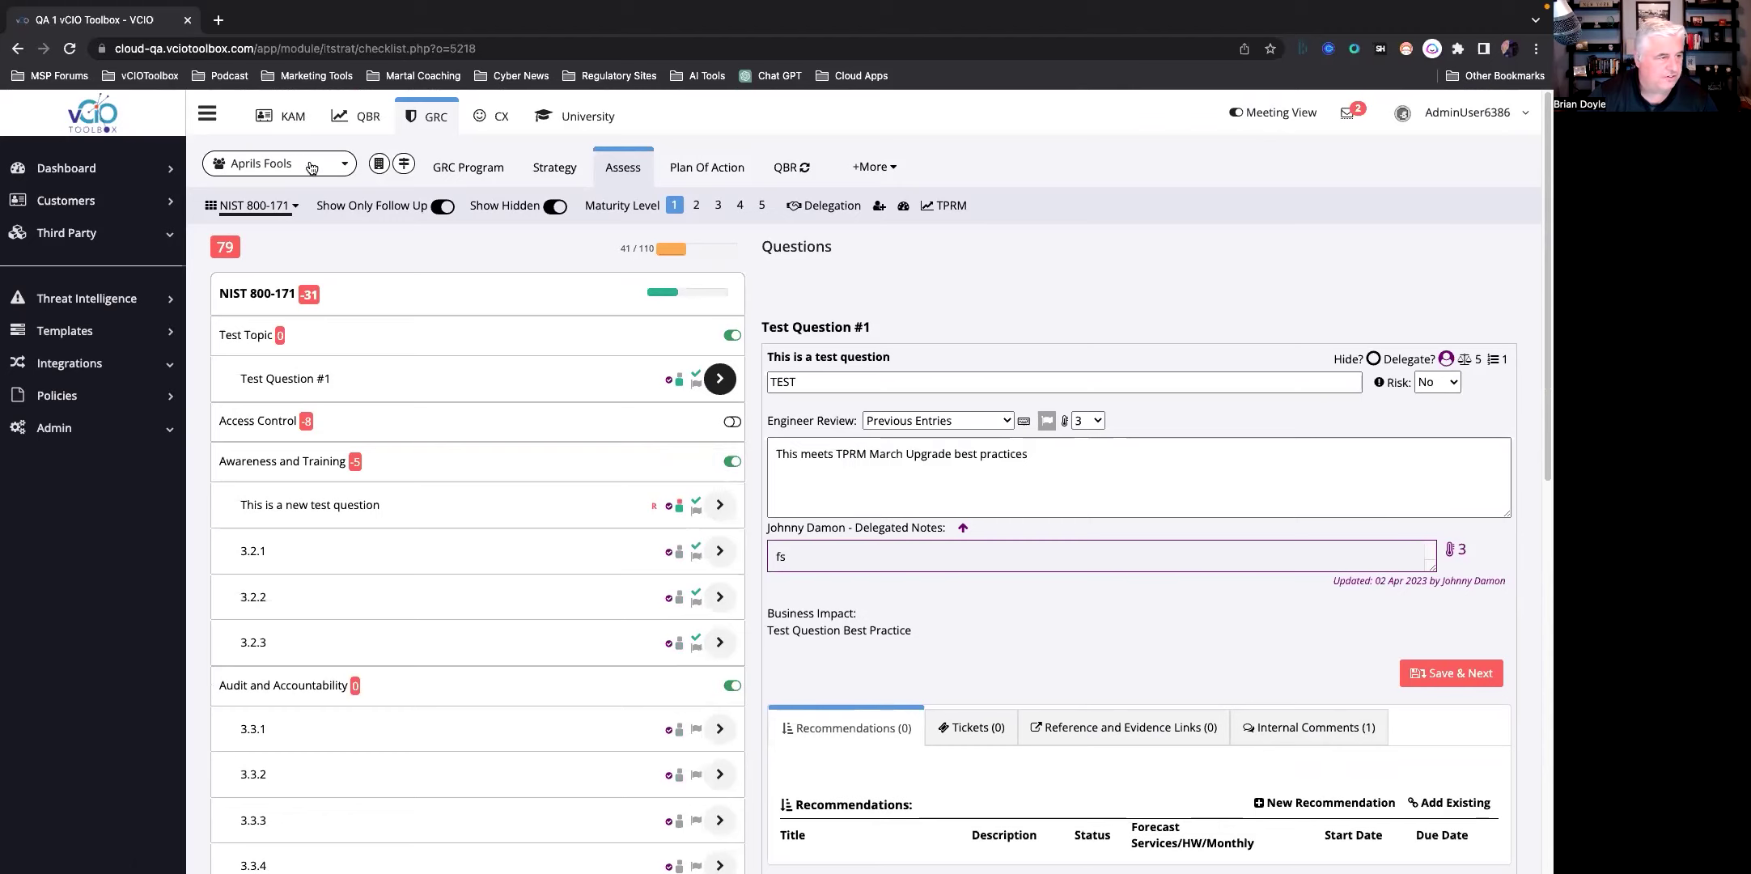
Step: Switch the assessment to BenePartum Law Group and add the CMMC v.2.0 template to its GRC program
left_click(312, 167)
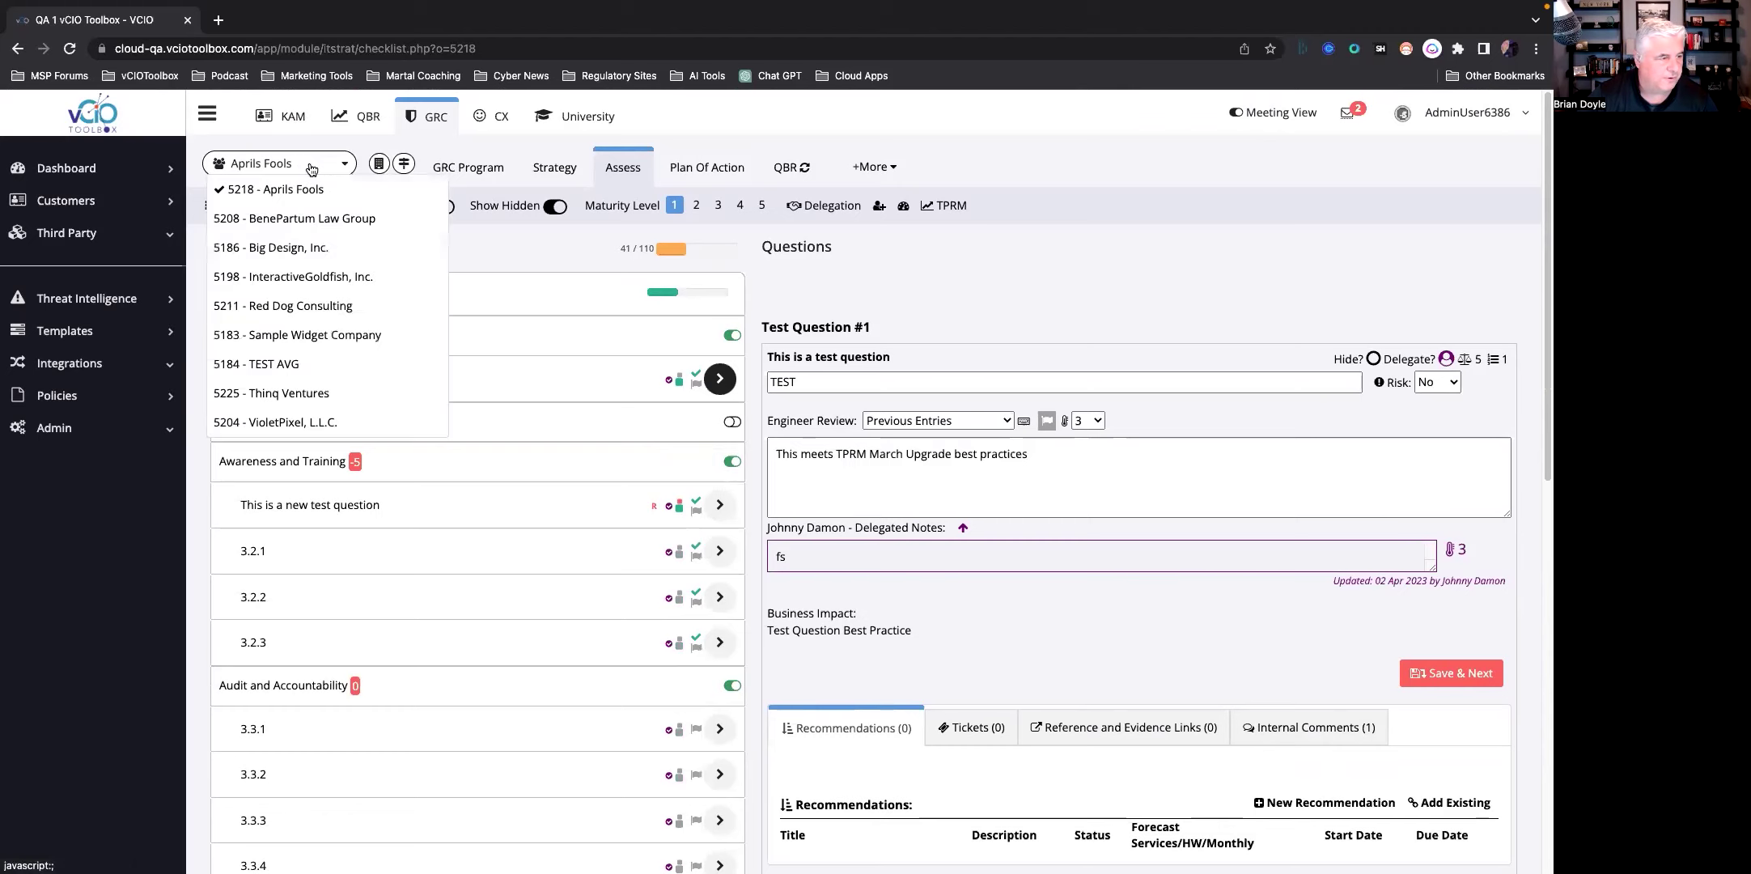
left_click(308, 209)
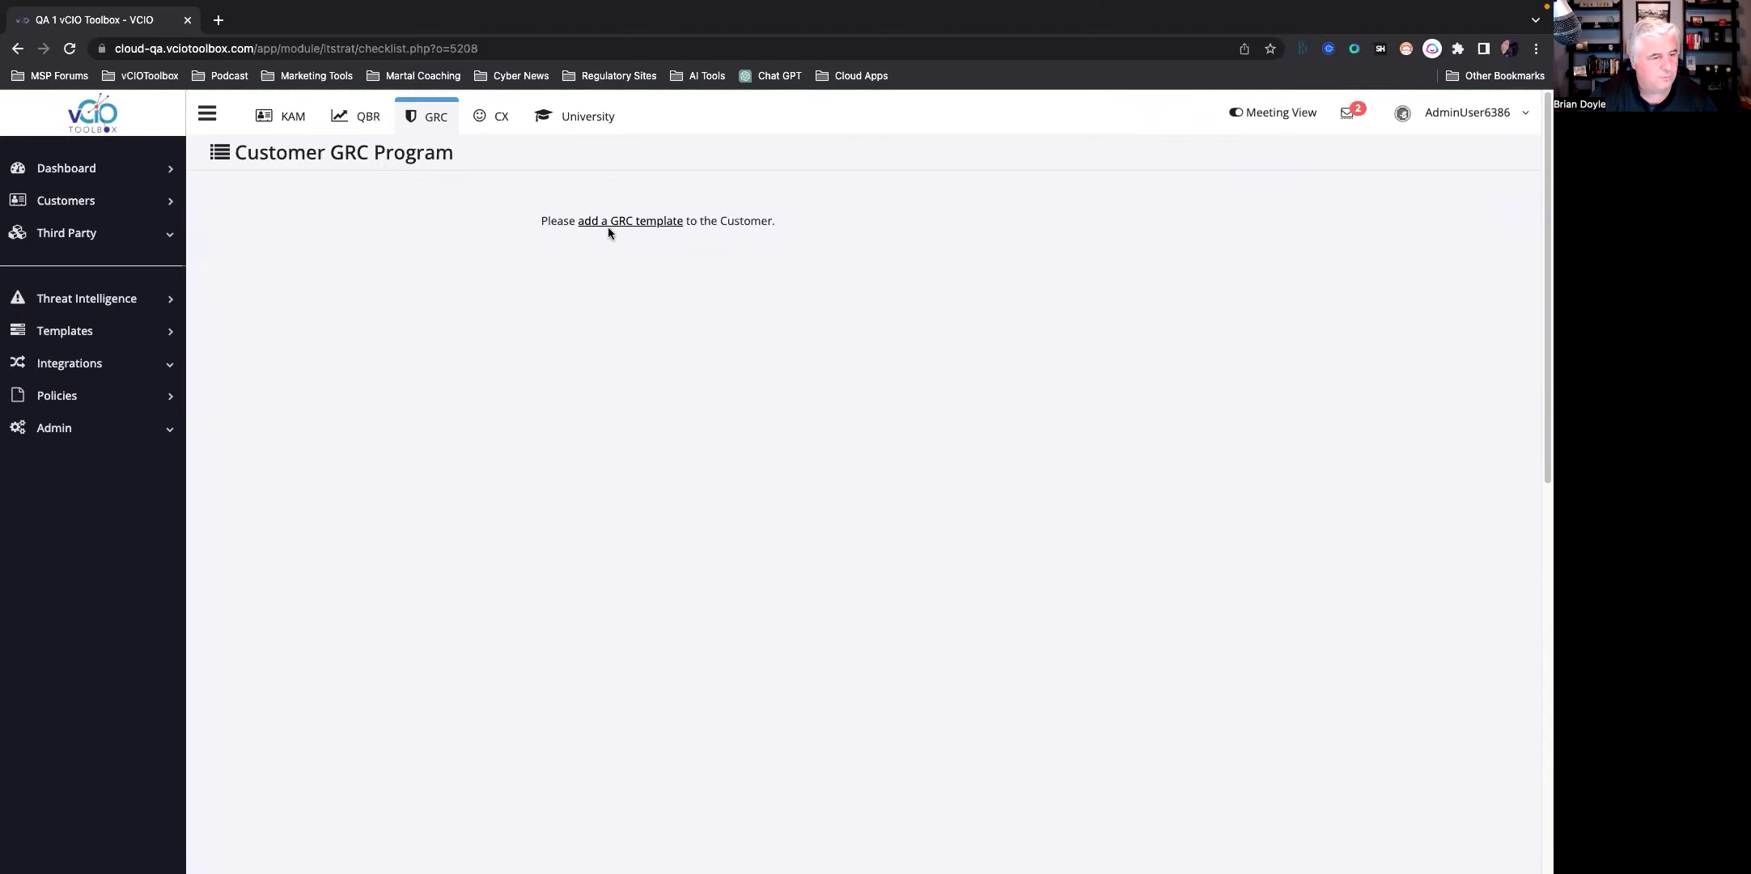
left_click(611, 221)
left_click(1416, 212)
left_click(1363, 288)
left_click(1276, 743)
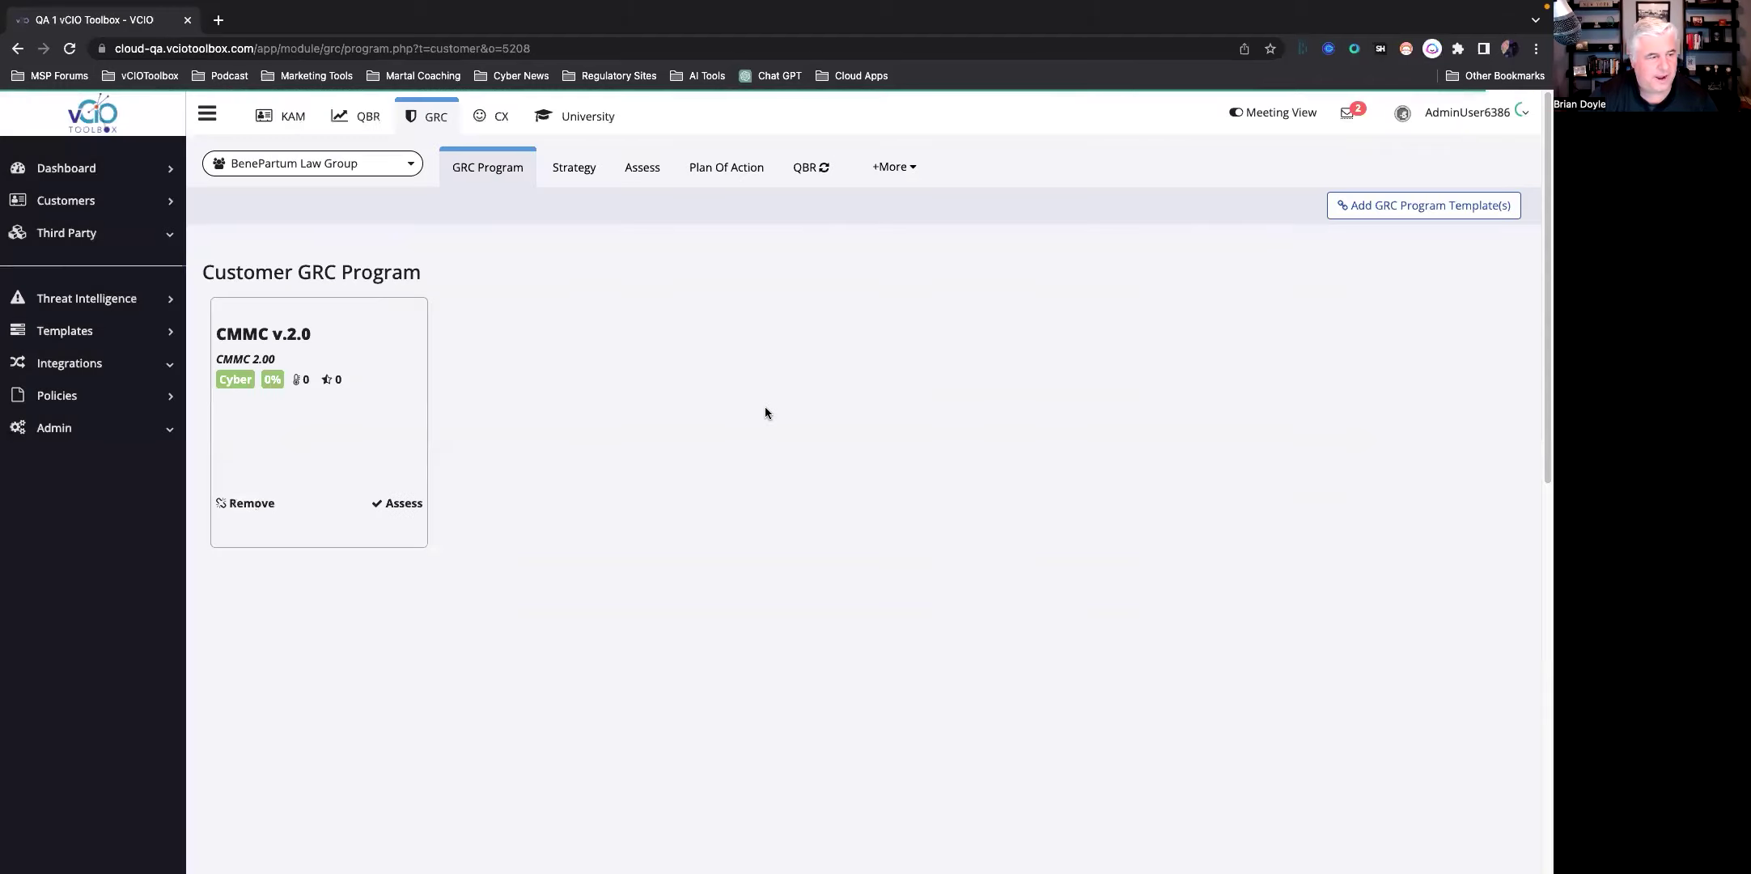
Step: Delegate question AC.L1-3.1.1 of the CMMC v.2.0 assessment to the first listed contact and send that contact the delegation notification
left_click(405, 500)
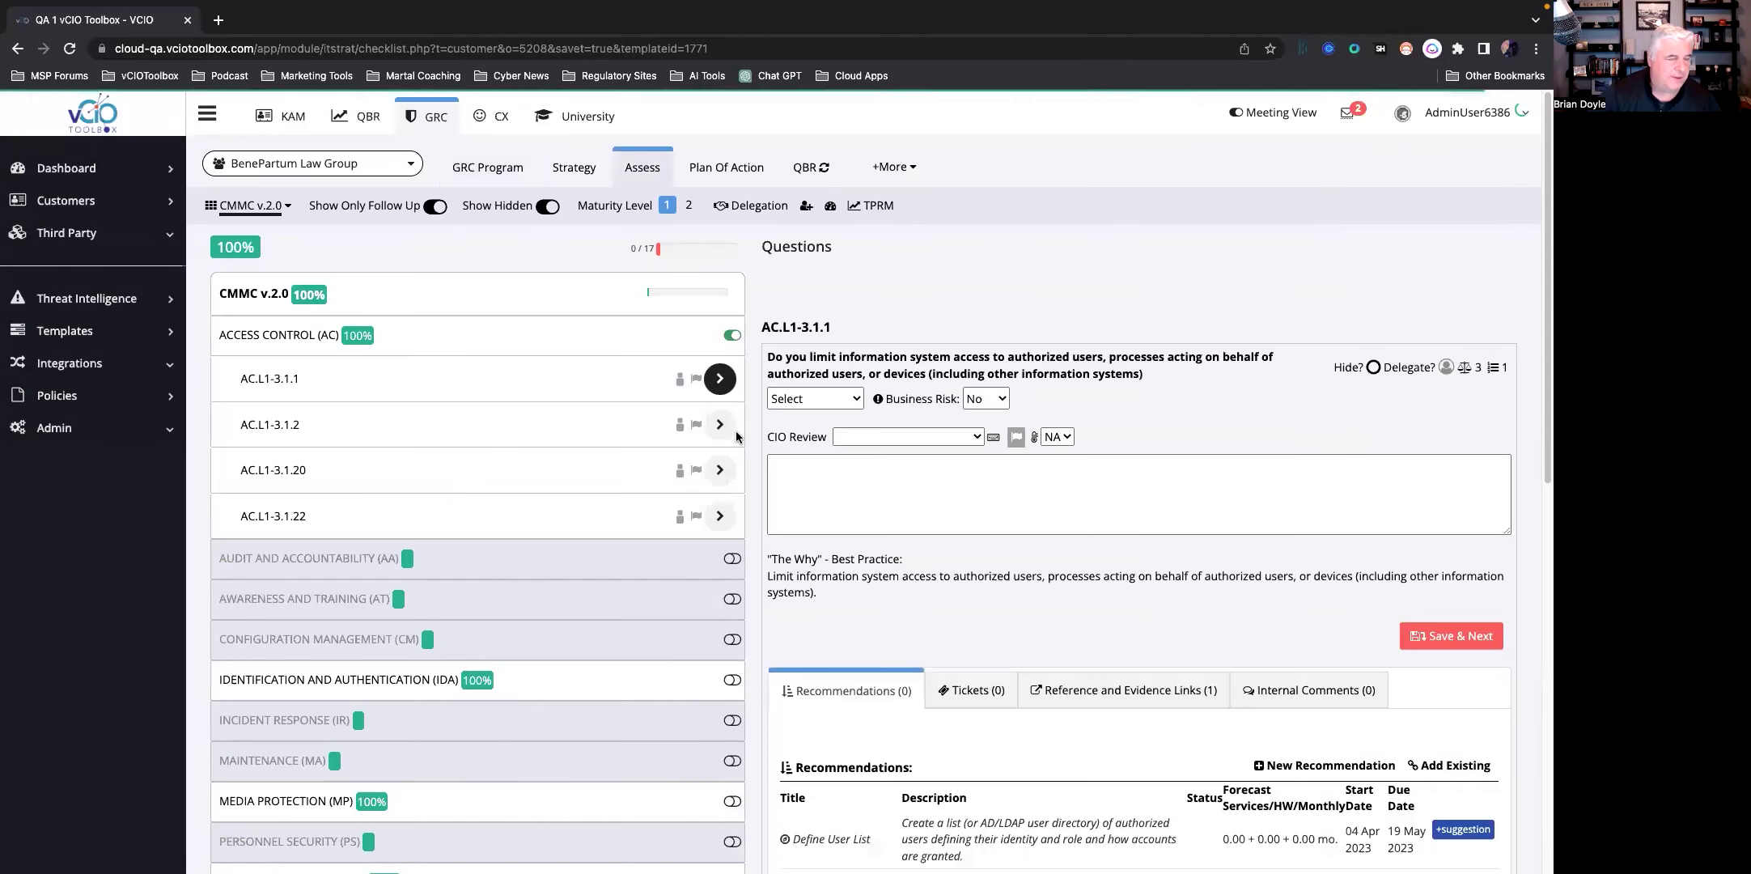
left_click(1447, 366)
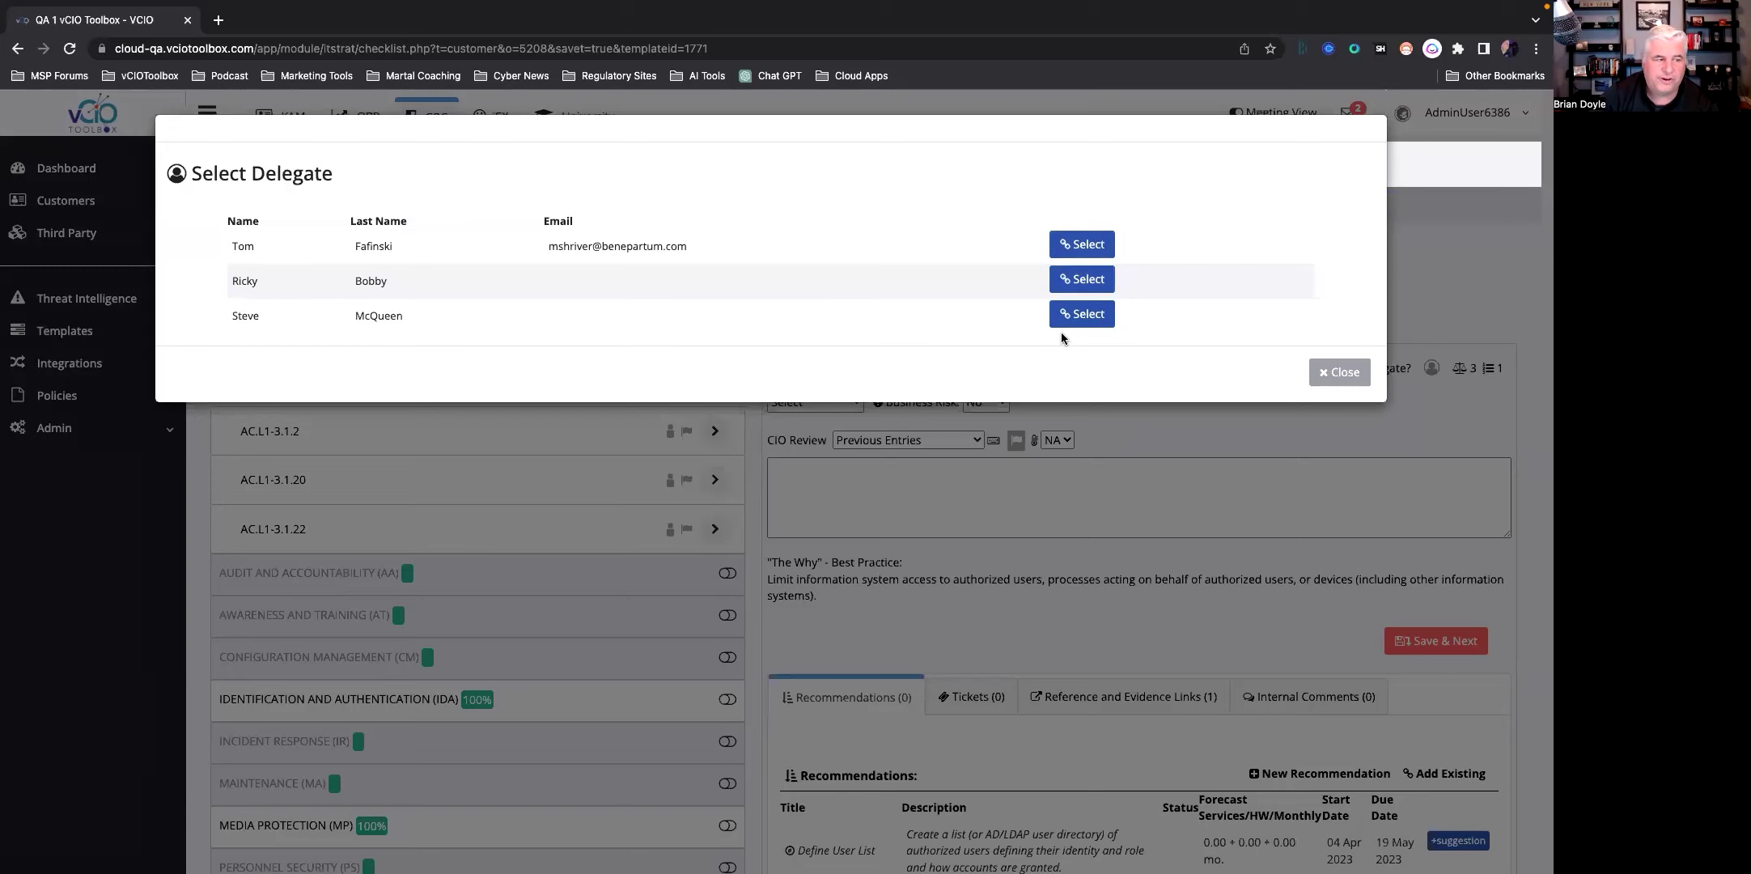
left_click(1087, 245)
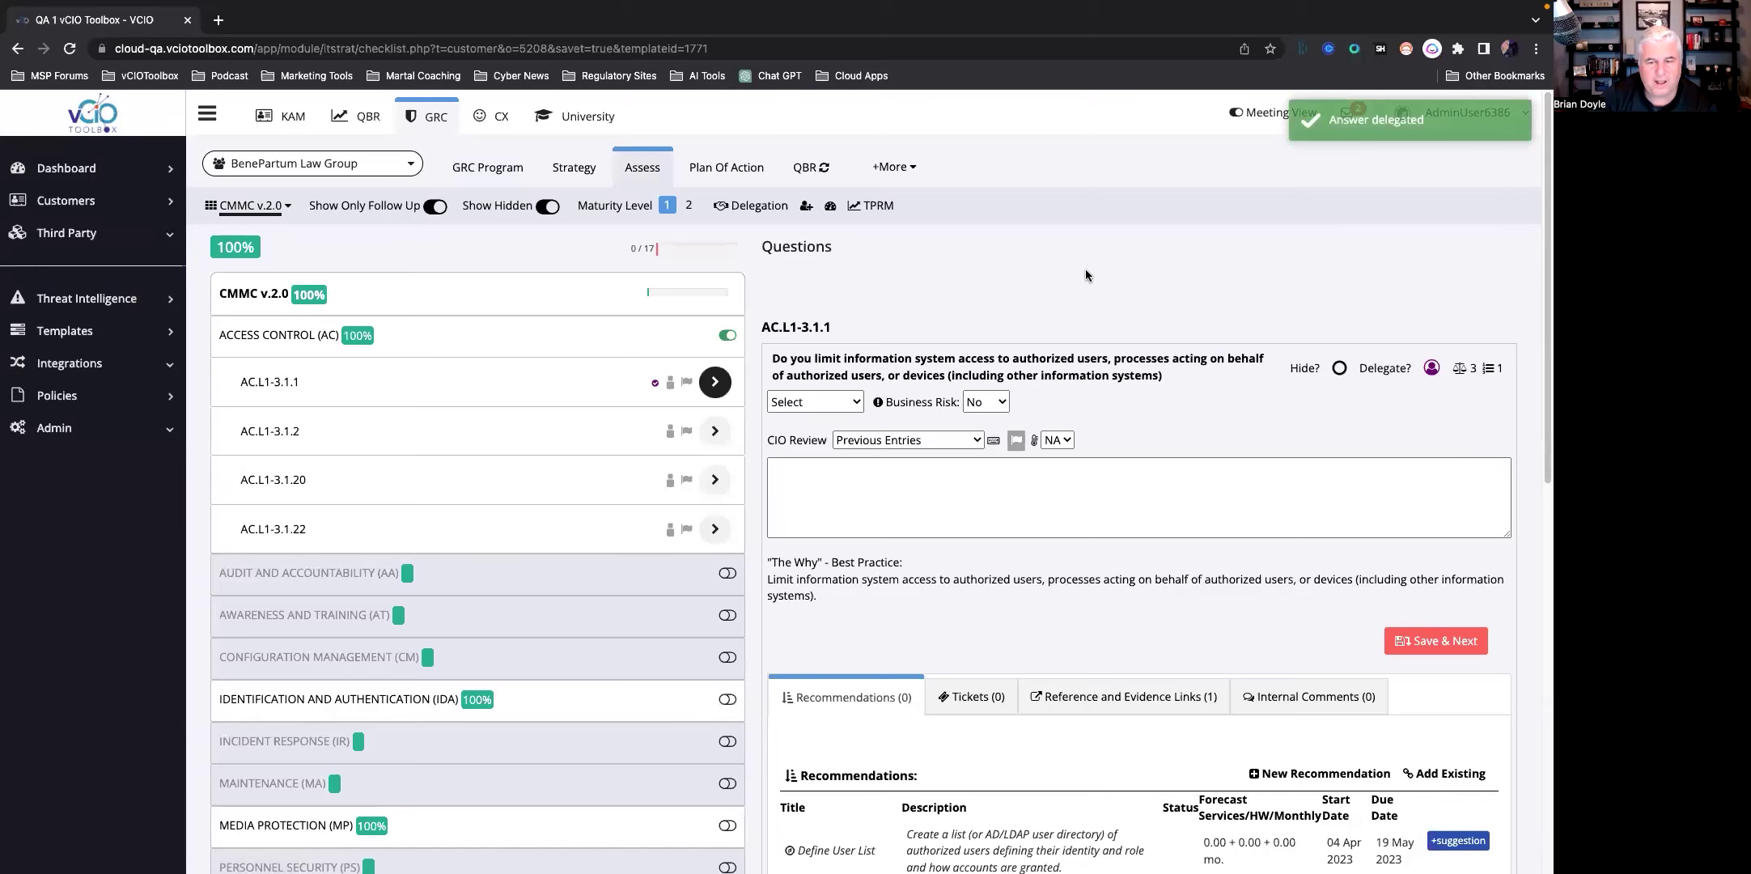
left_click(755, 208)
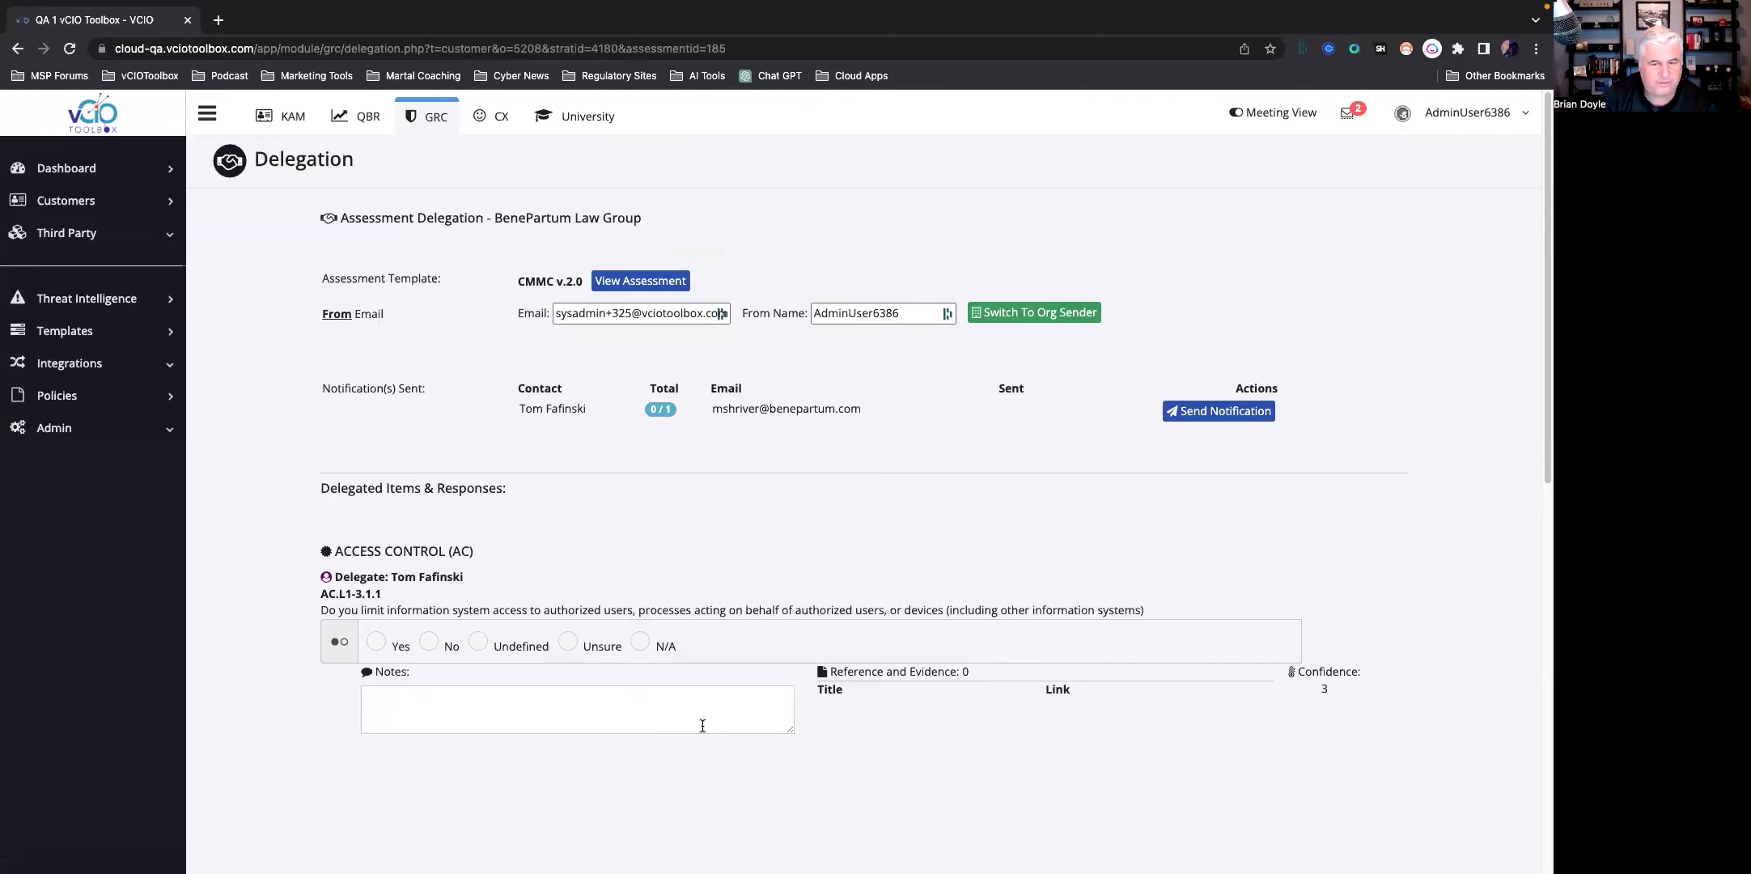
left_click(1220, 413)
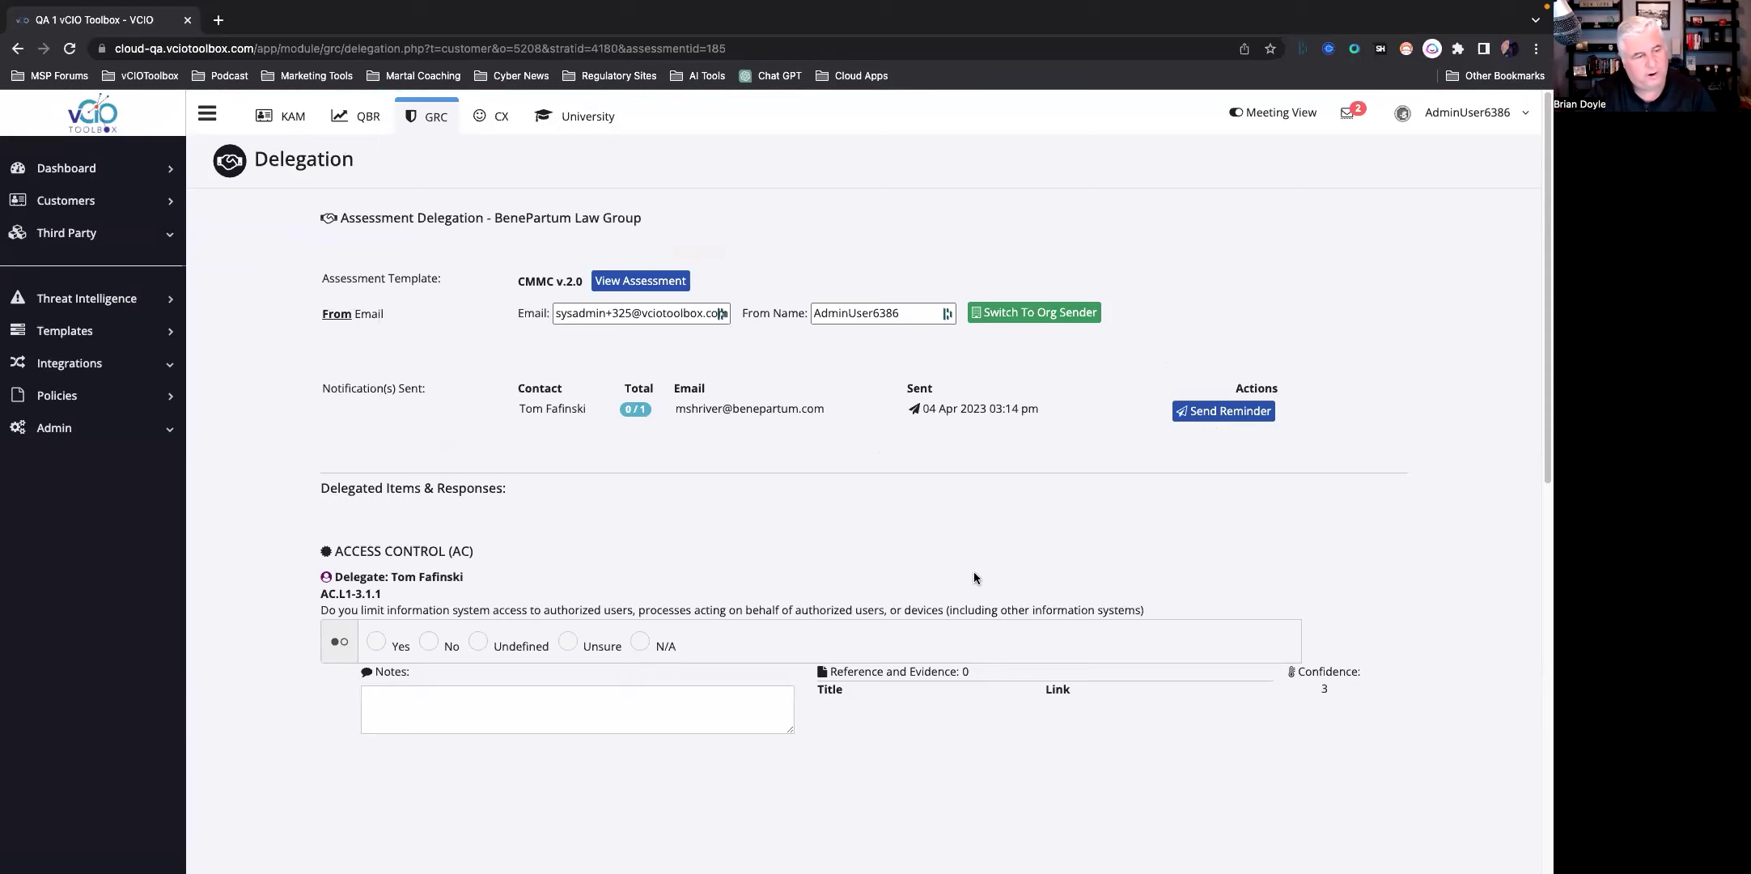
Step: Return to the CMMC v.2.0 assessment and delegate all of its questions to the same contact
left_click(640, 281)
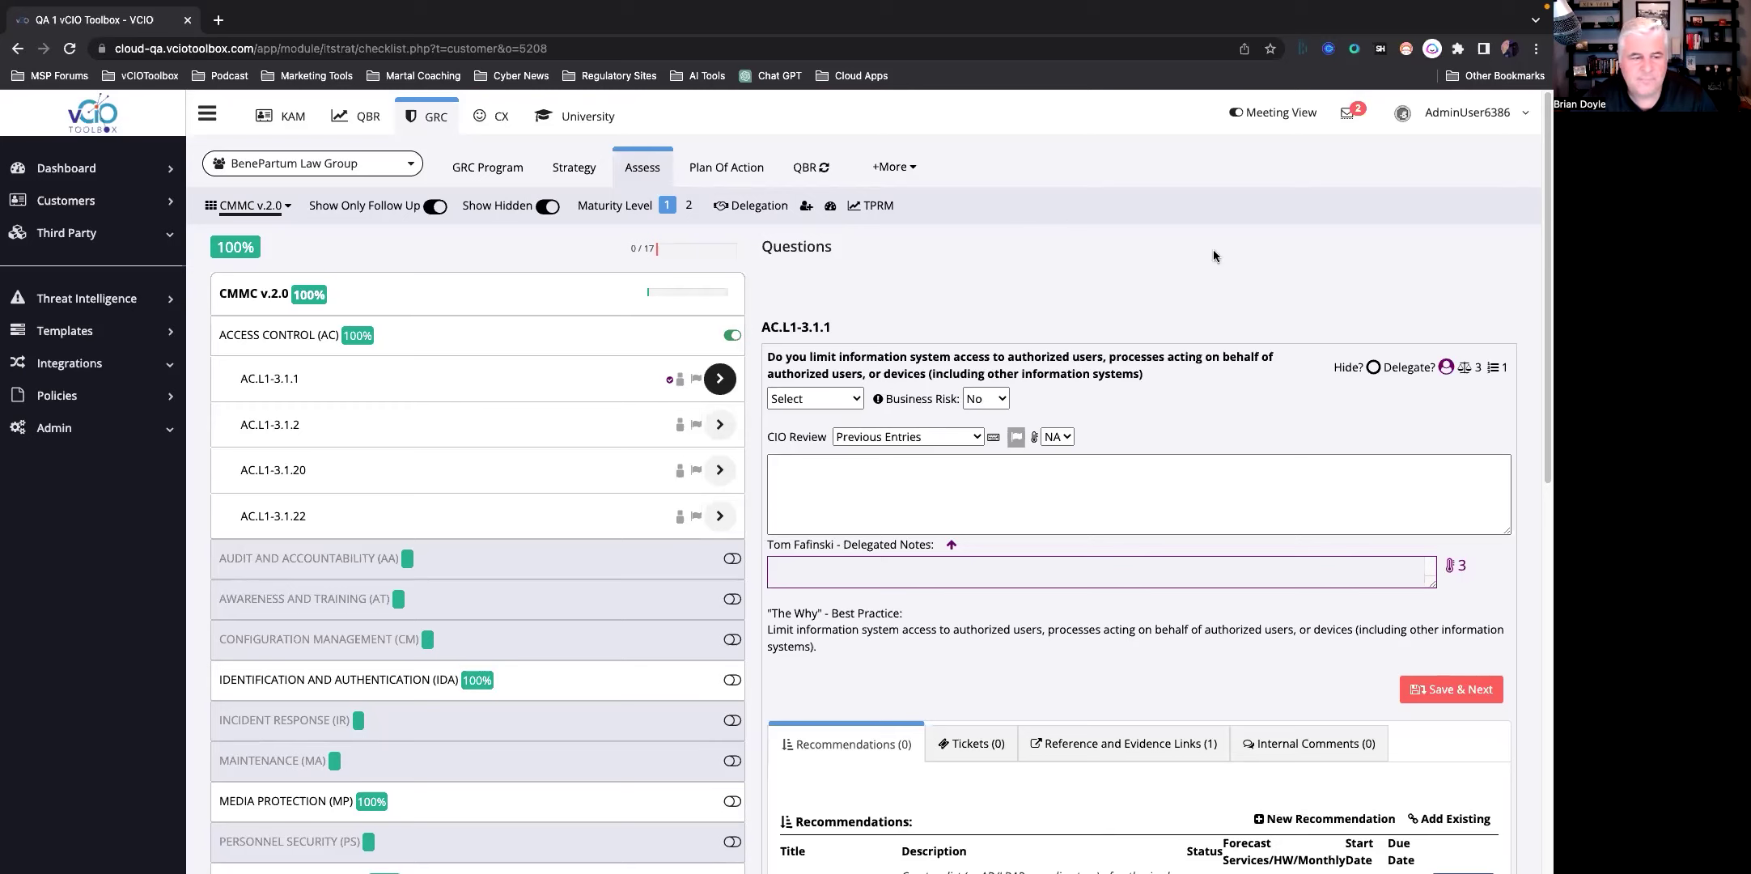
left_click(805, 209)
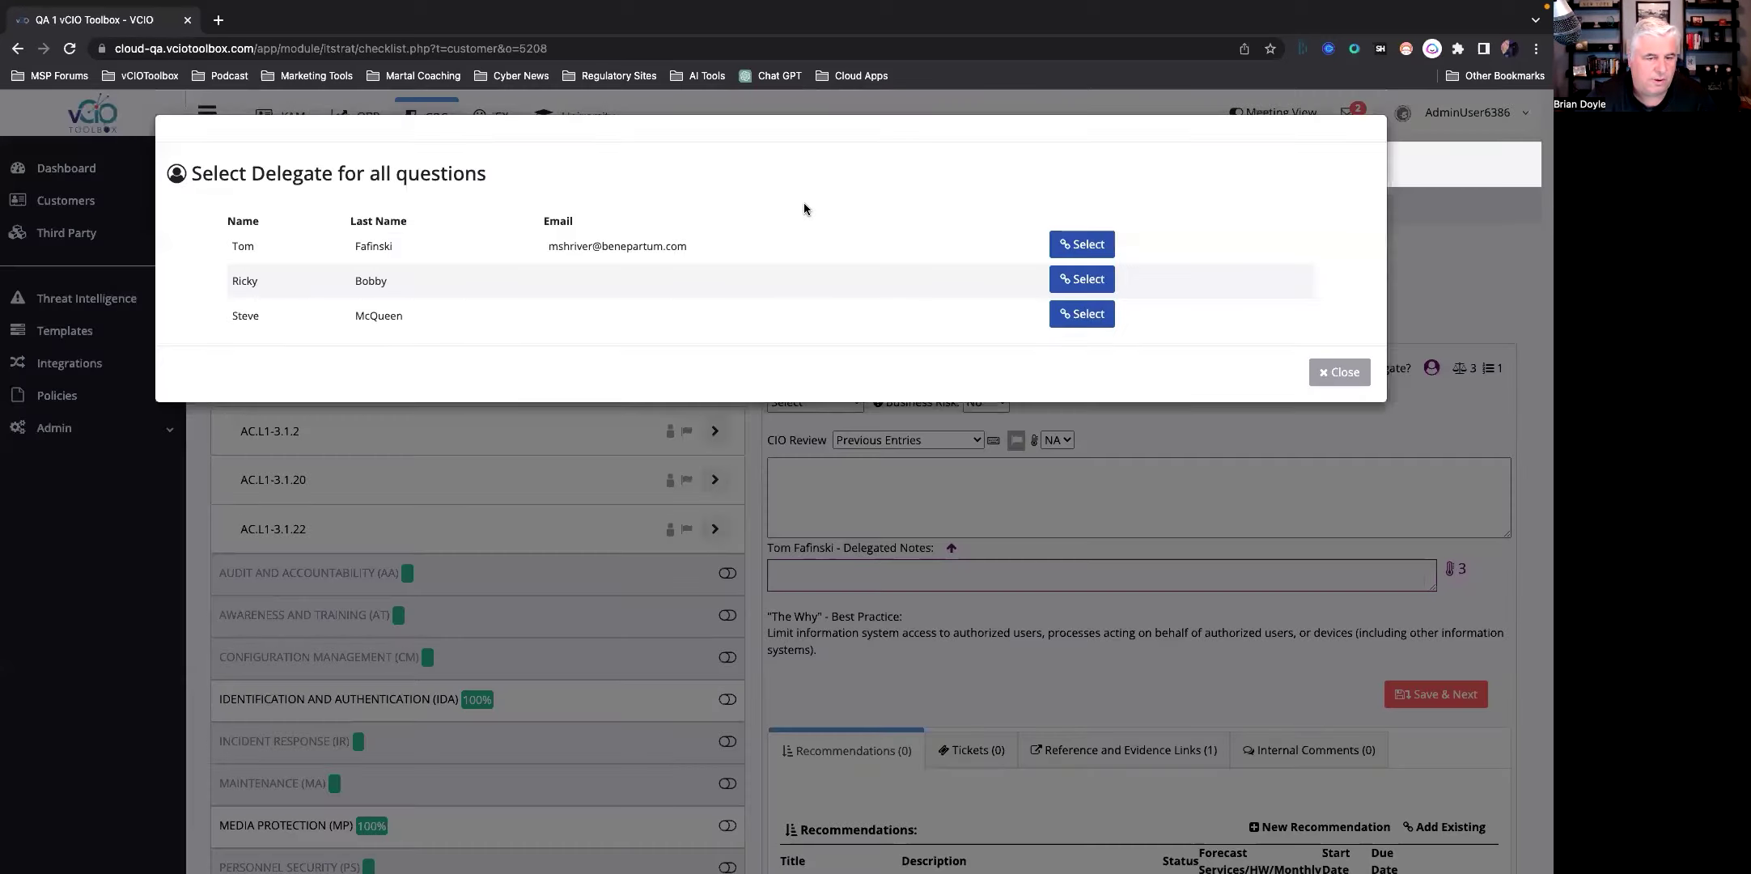
left_click(1080, 244)
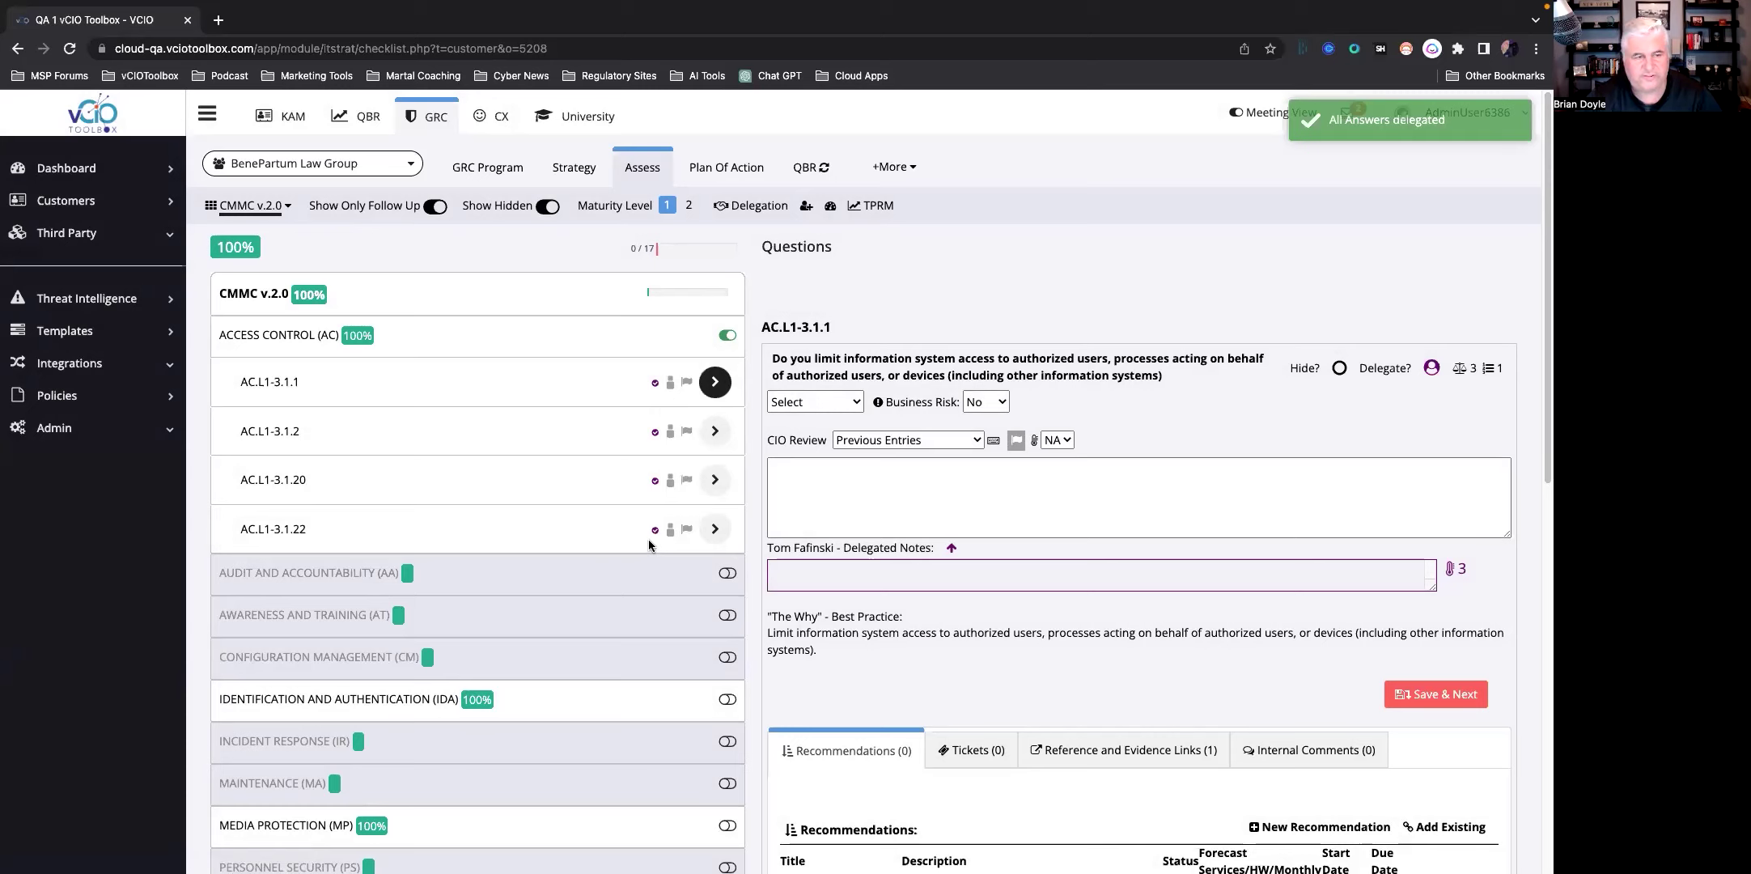
Step: Open the assessment's delegation page and review all delegated questions and their response fields
left_click(766, 210)
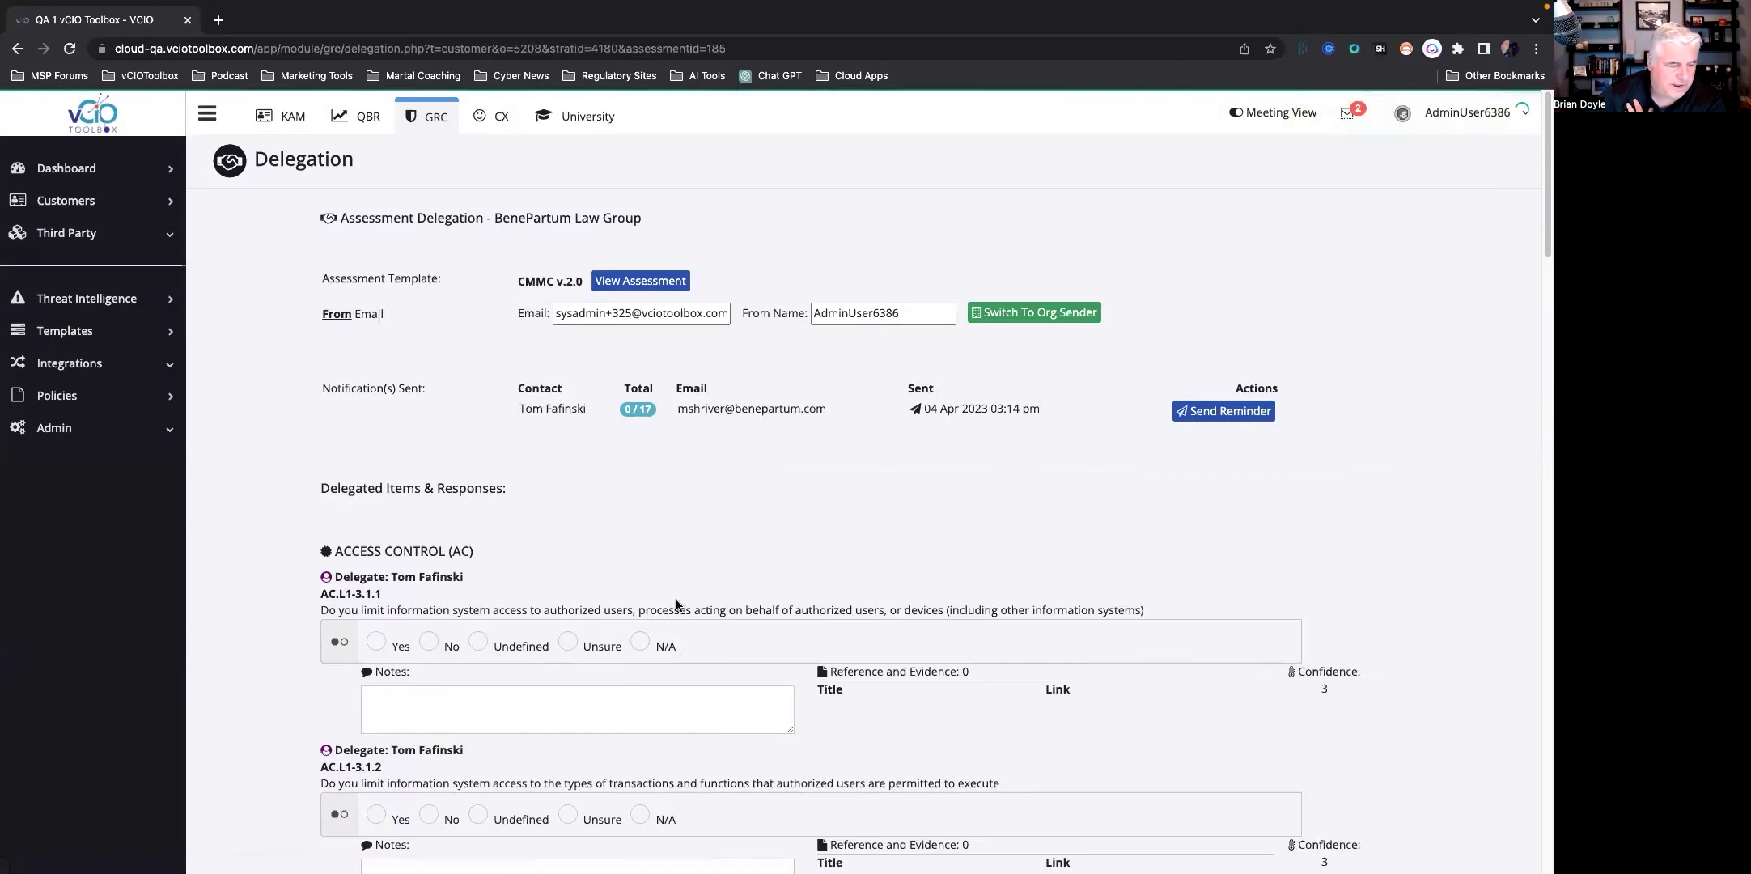
scroll(661, 587, "down", 5)
scroll(661, 587, "down", 15)
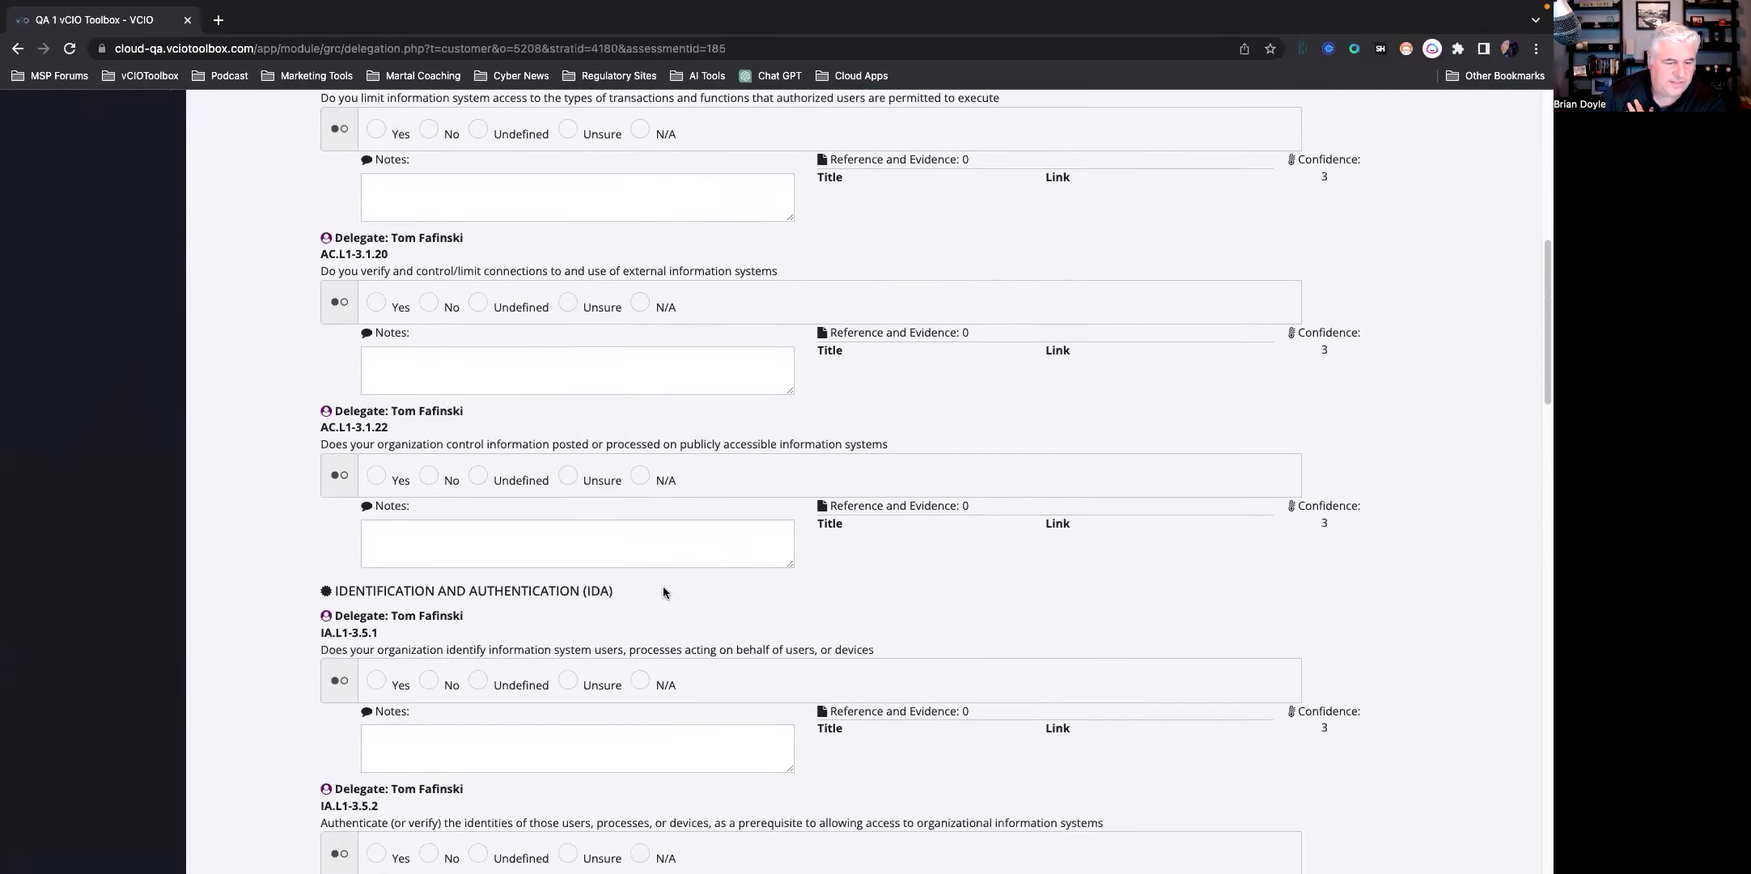
scroll(665, 586, "down", 5)
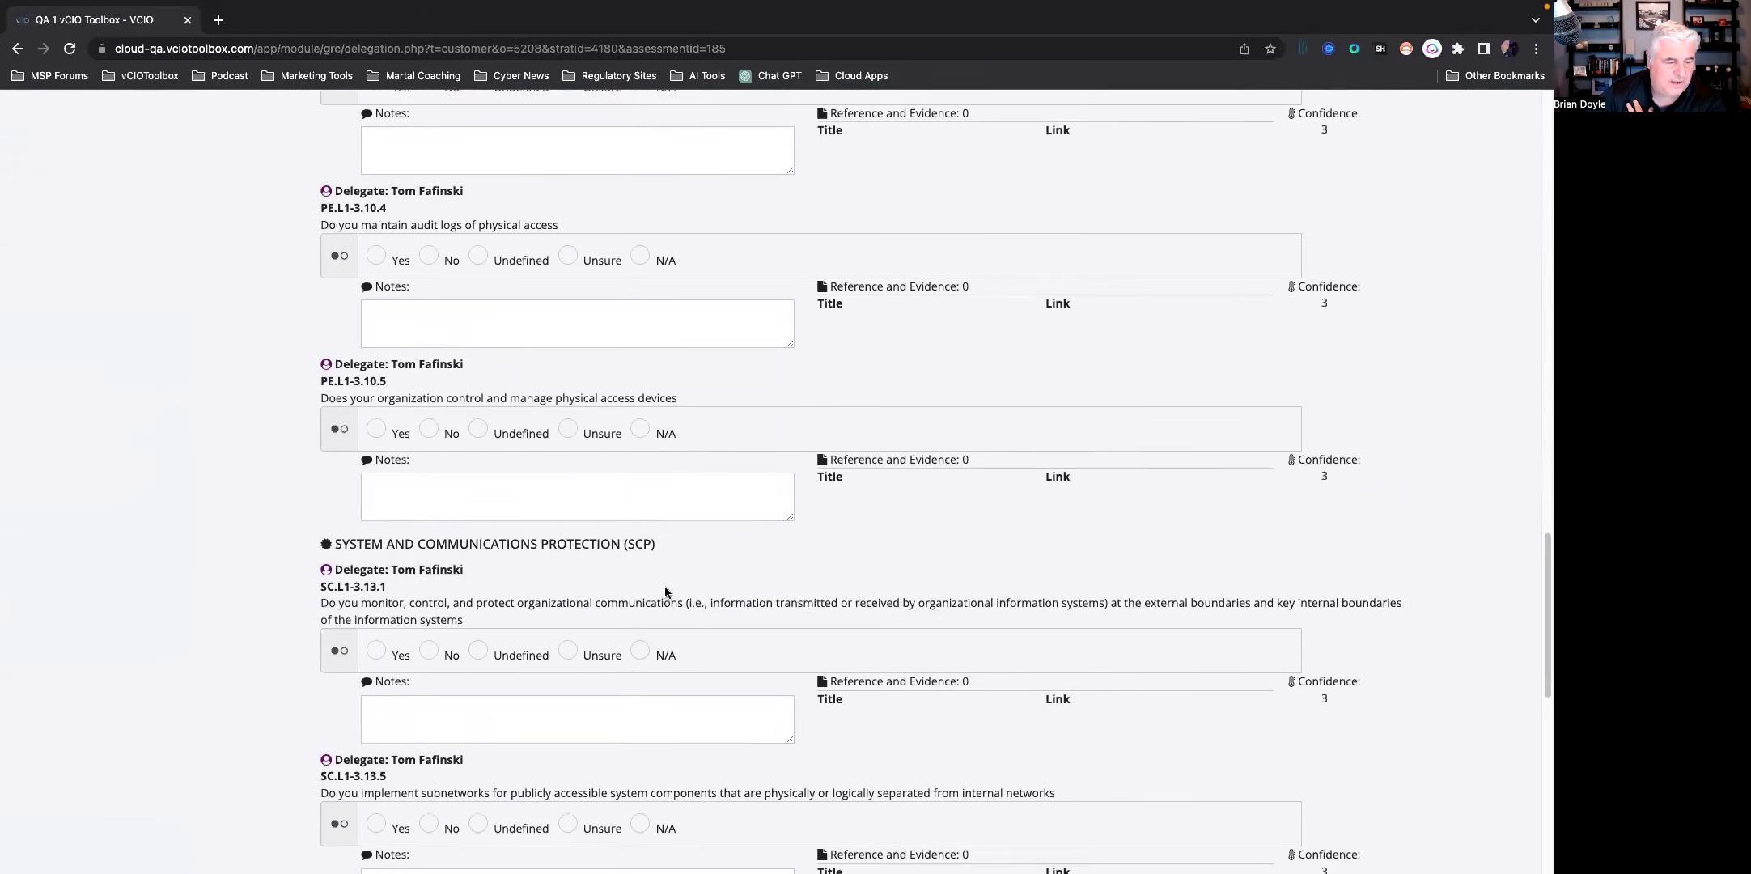
scroll(667, 585, "up", 20)
scroll(669, 585, "up", 1)
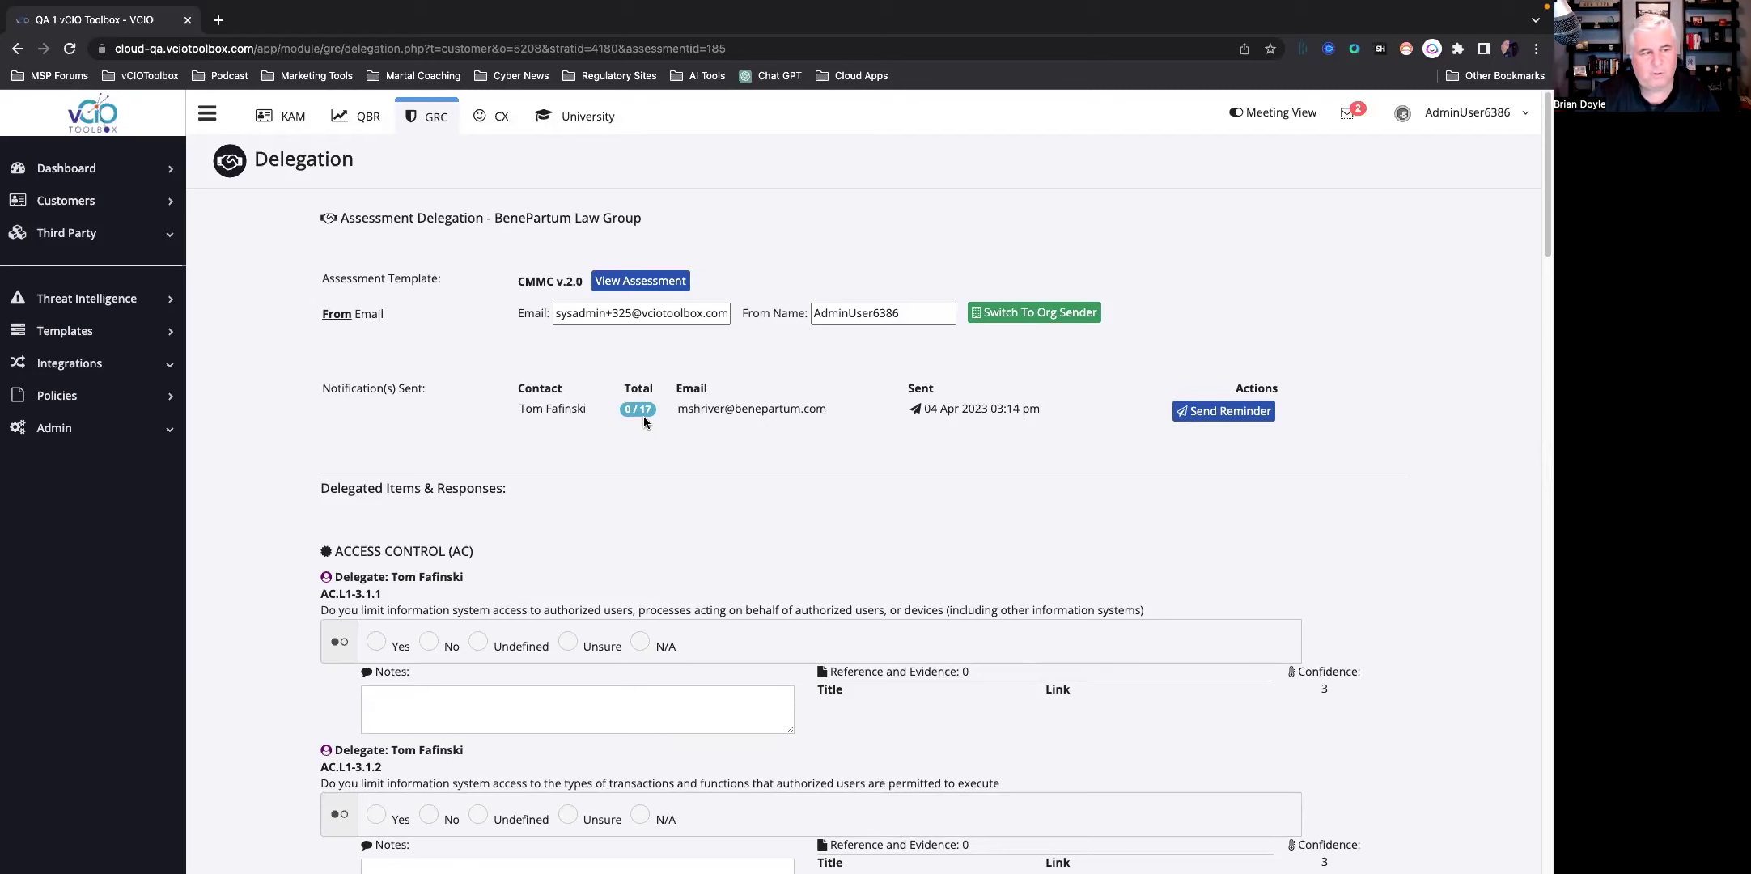
Step: Go back to the CMMC v.2.0 assessment and view the reference and evidence links for question AC.L1-3.1.1
left_click(617, 282)
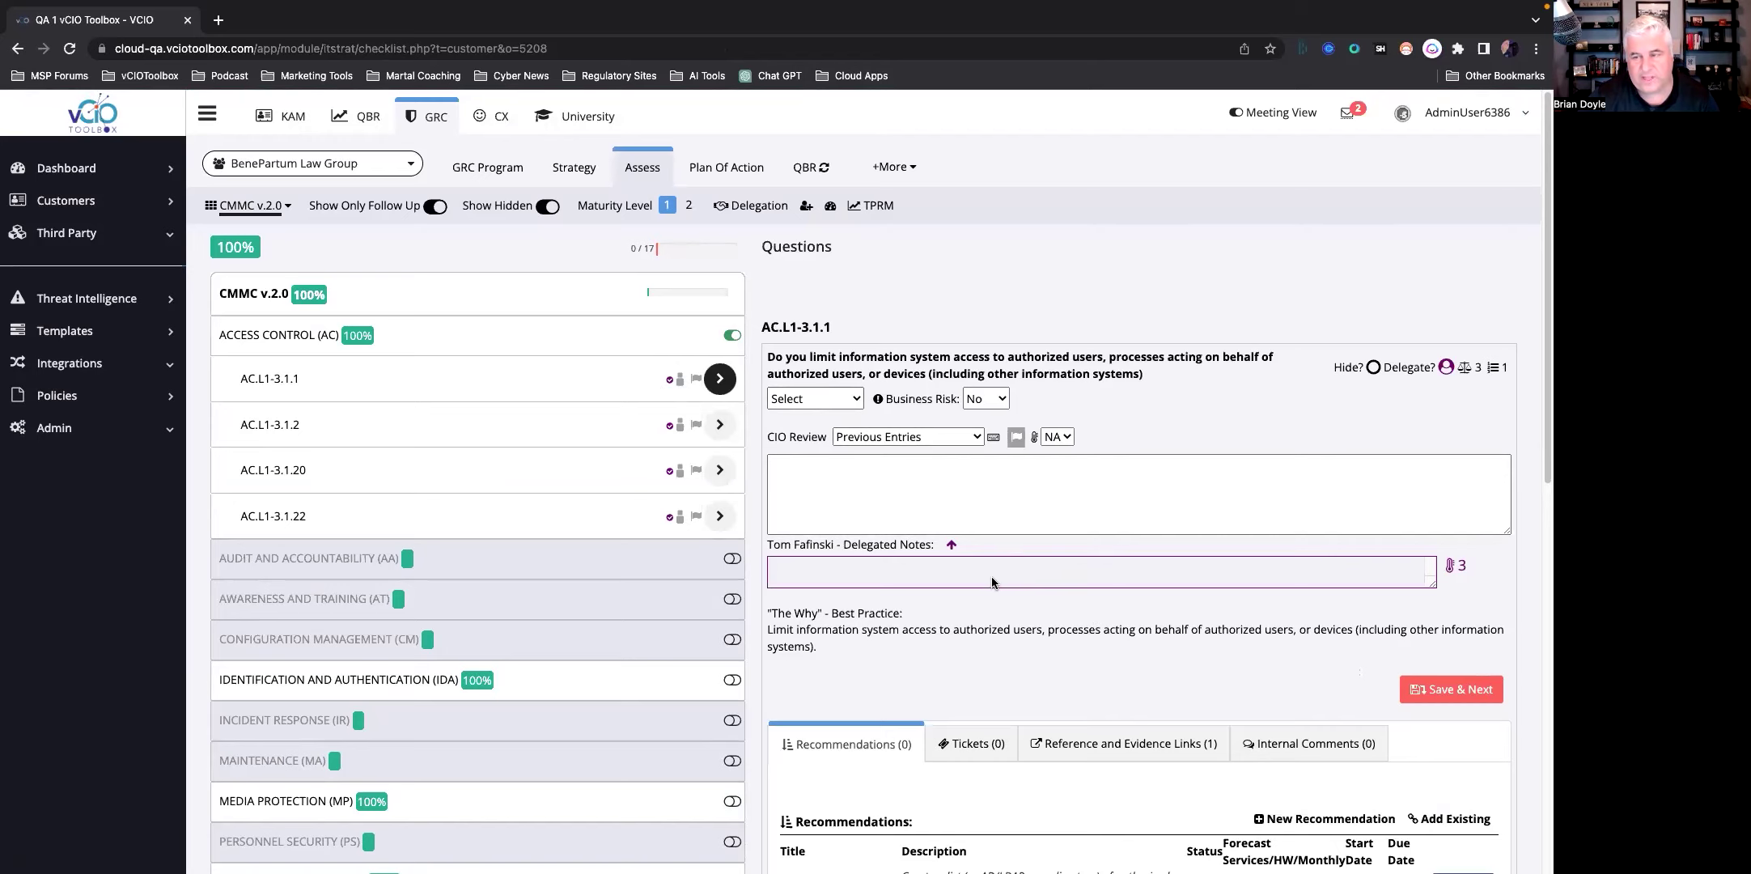
scroll(996, 664, "down", 1)
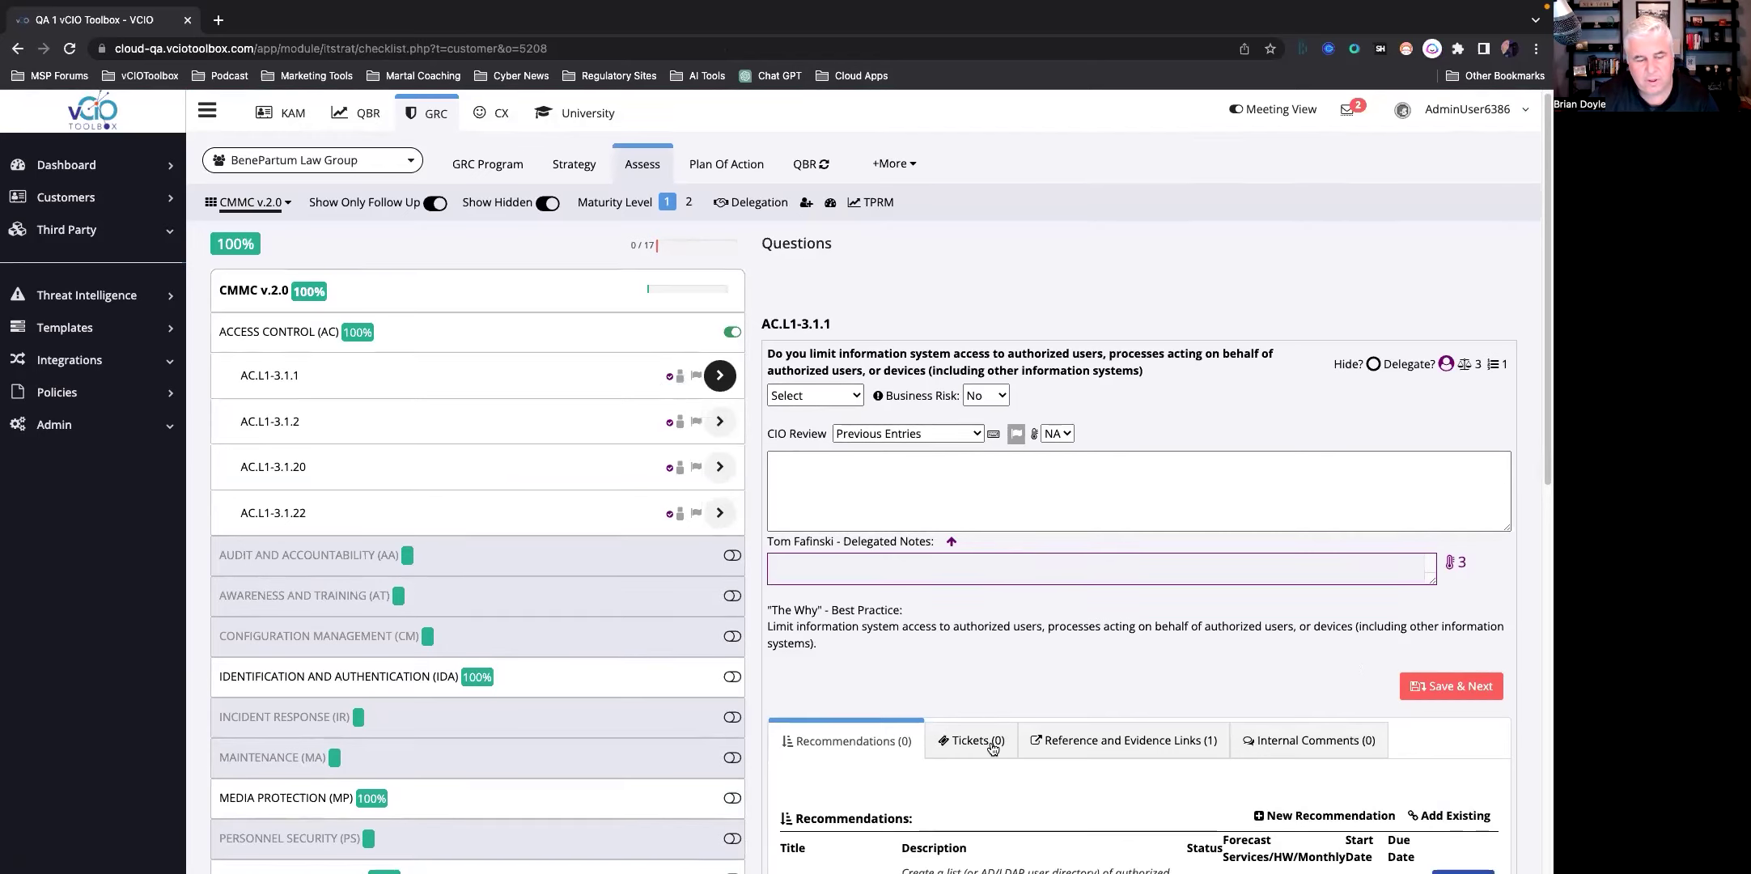
left_click(1121, 743)
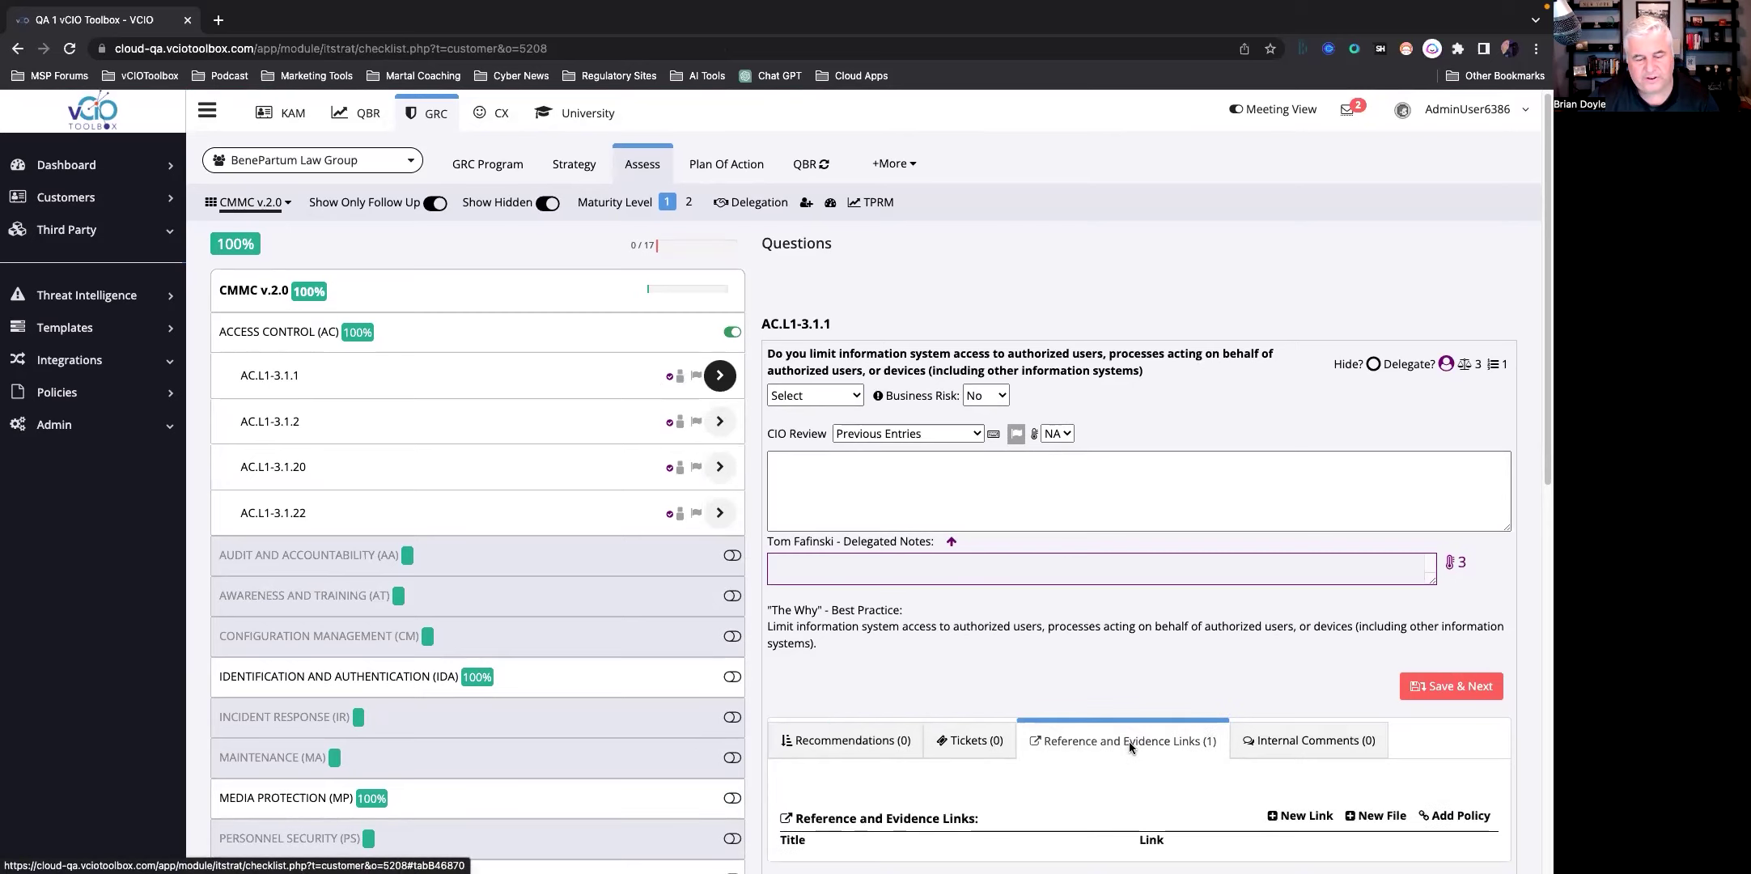
scroll(1121, 732, "down", 1)
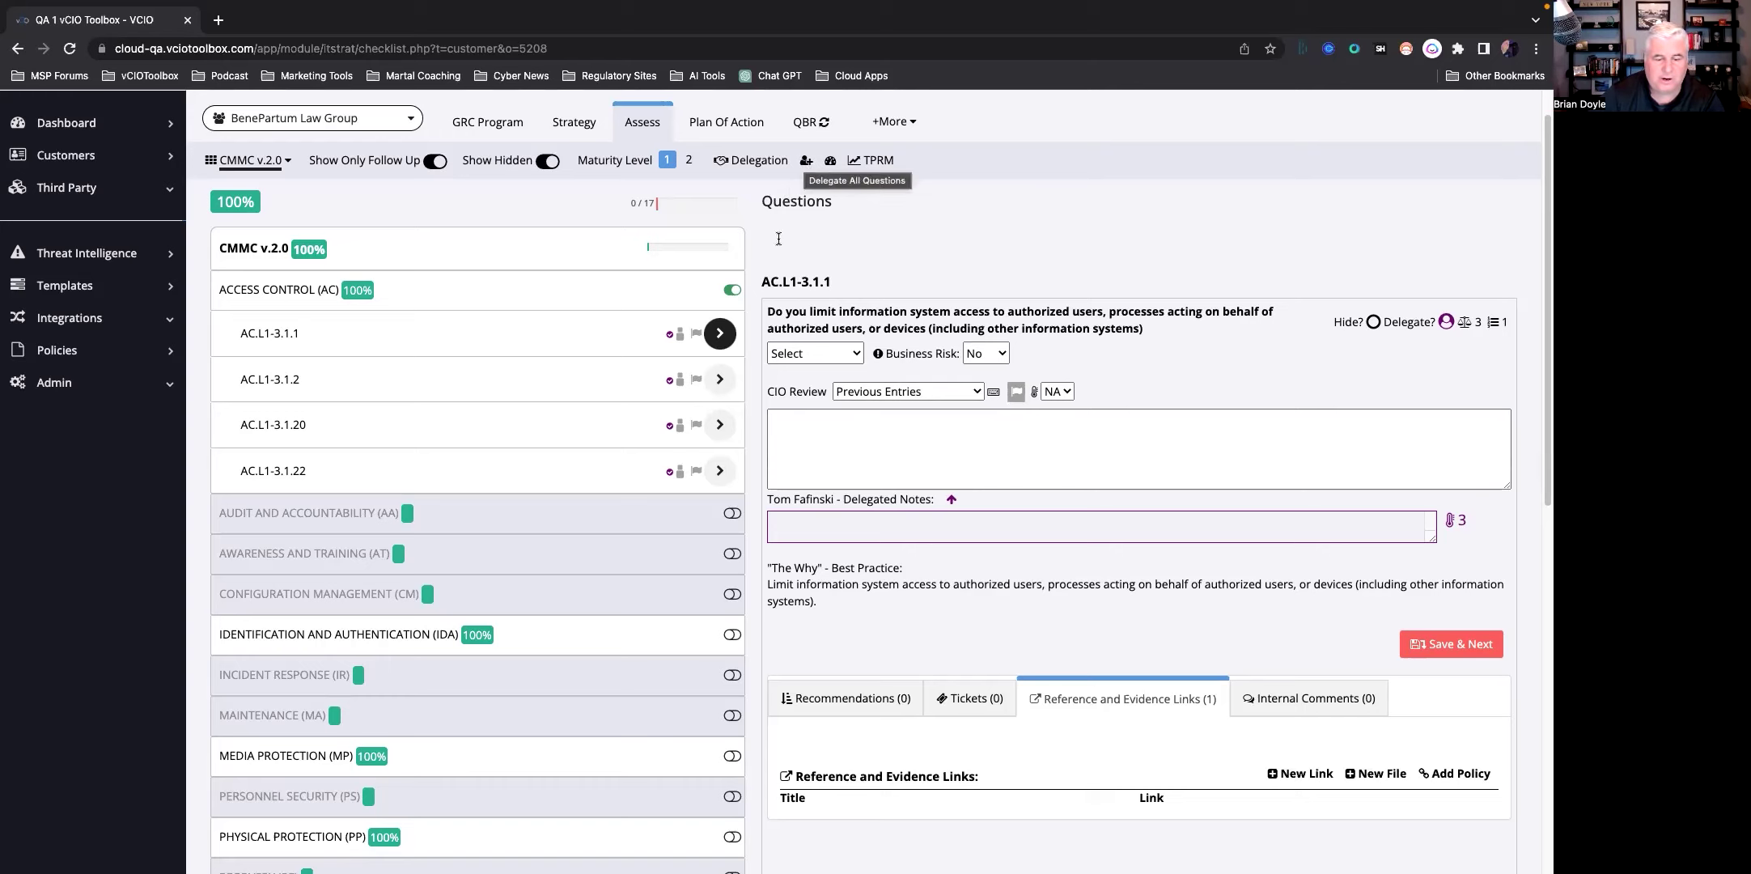
scroll(828, 360, "down", 2)
scroll(828, 360, "down", 1)
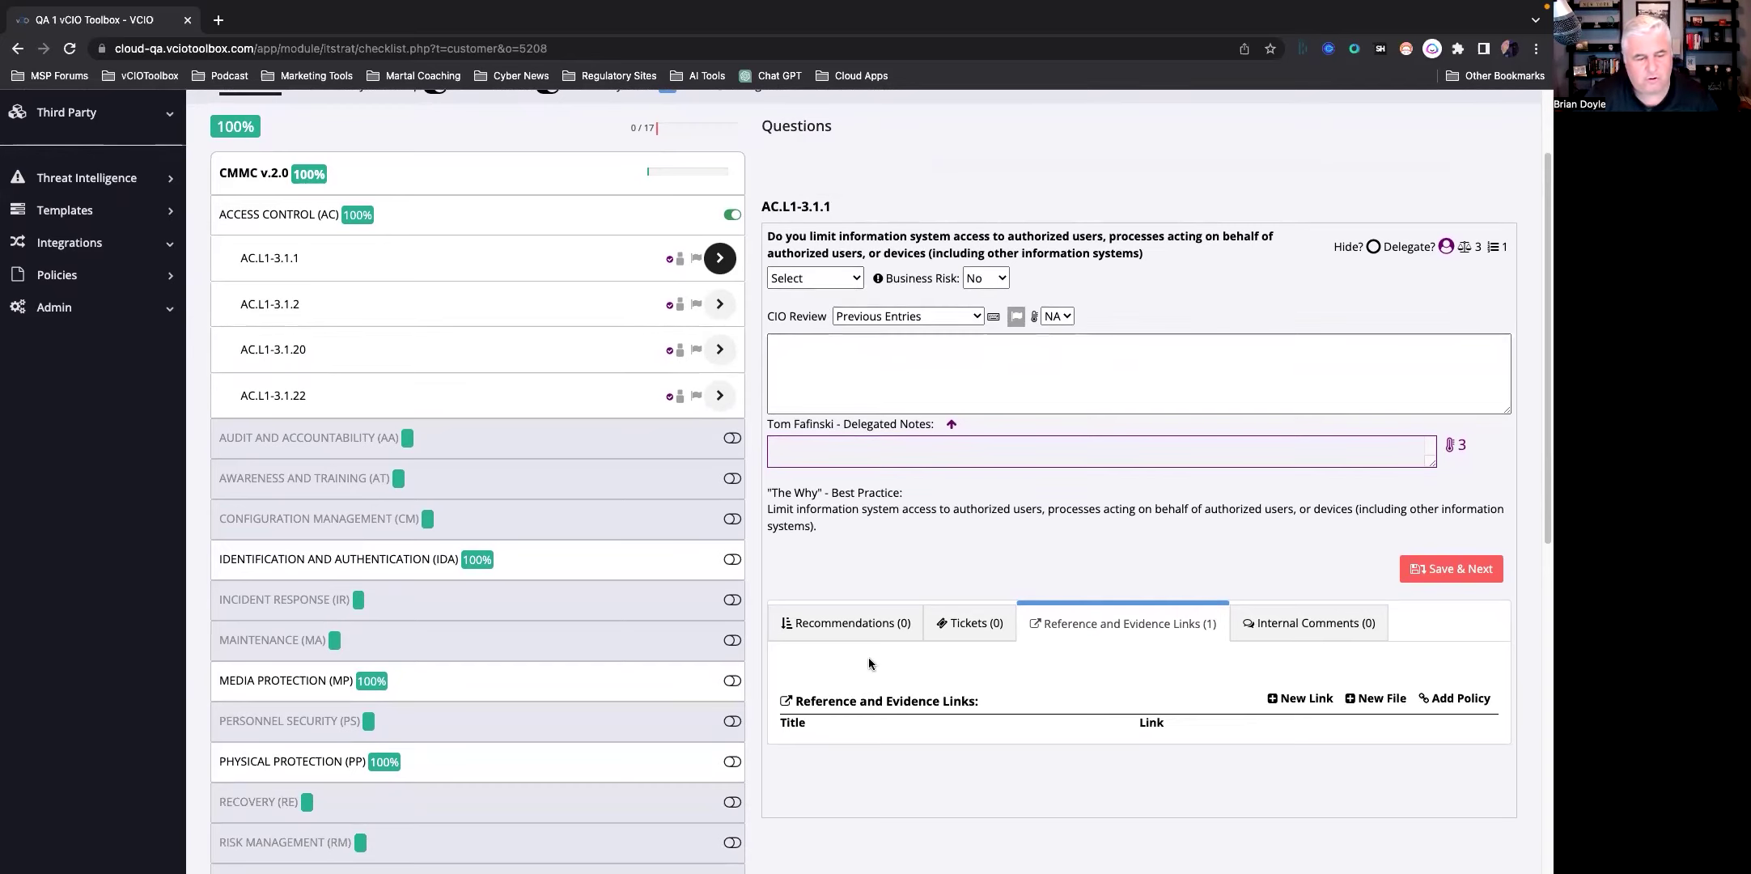
Step: Examine question AC.L1-3.1.1's recommendations, tickets, reference and evidence links, and internal comments
left_click(874, 627)
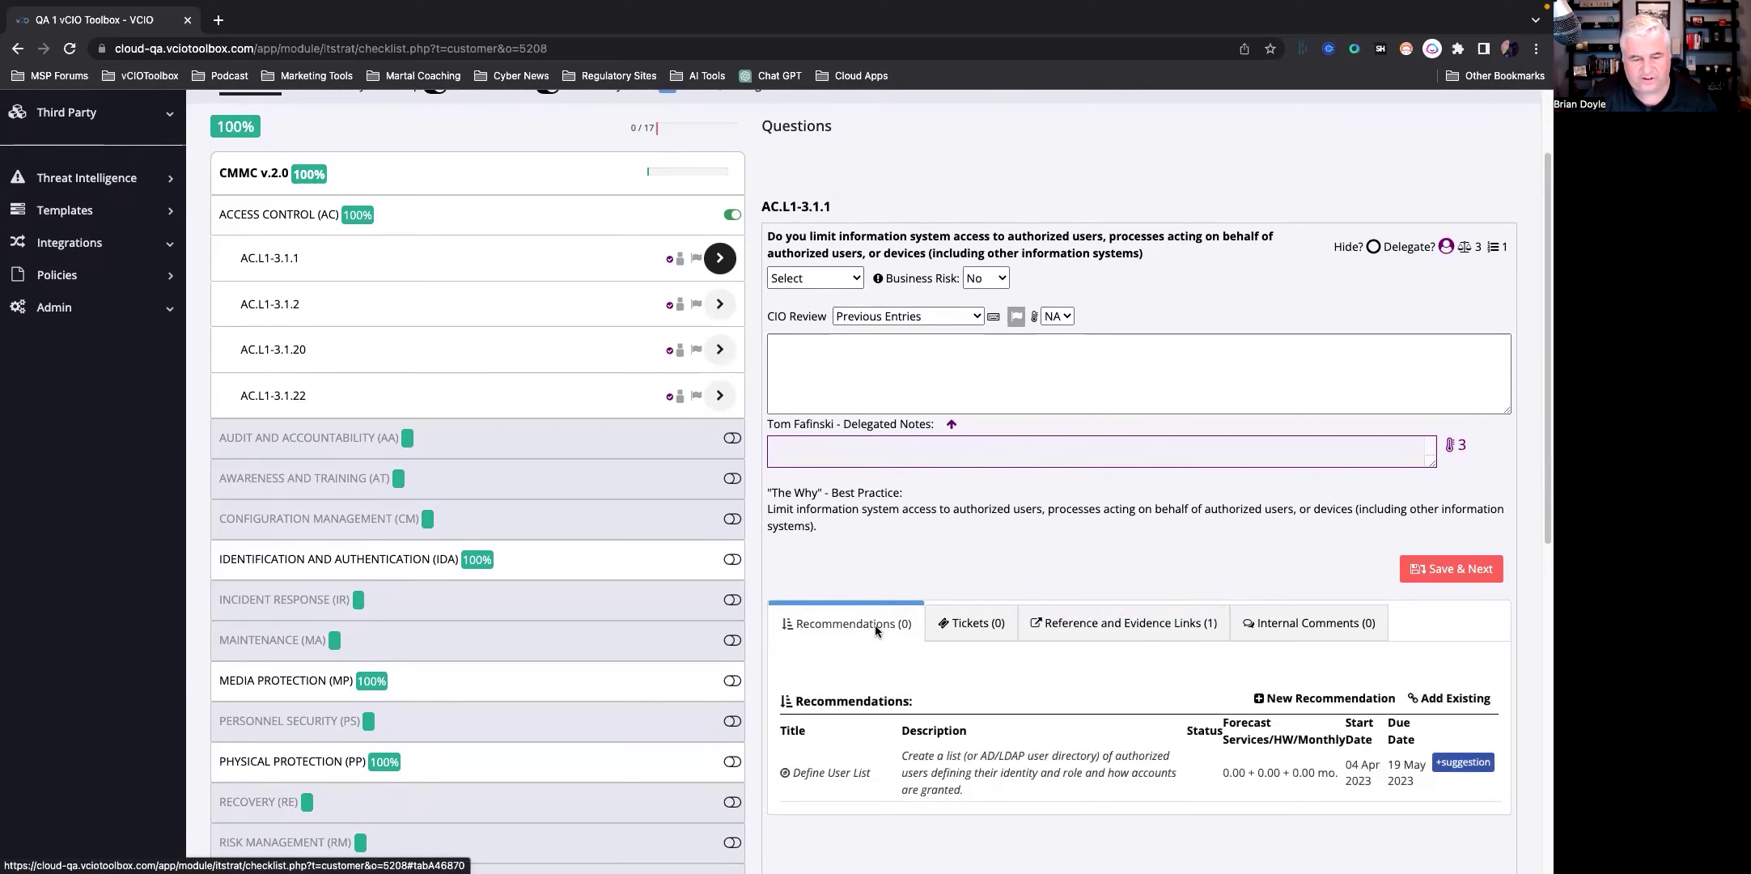
left_click(984, 624)
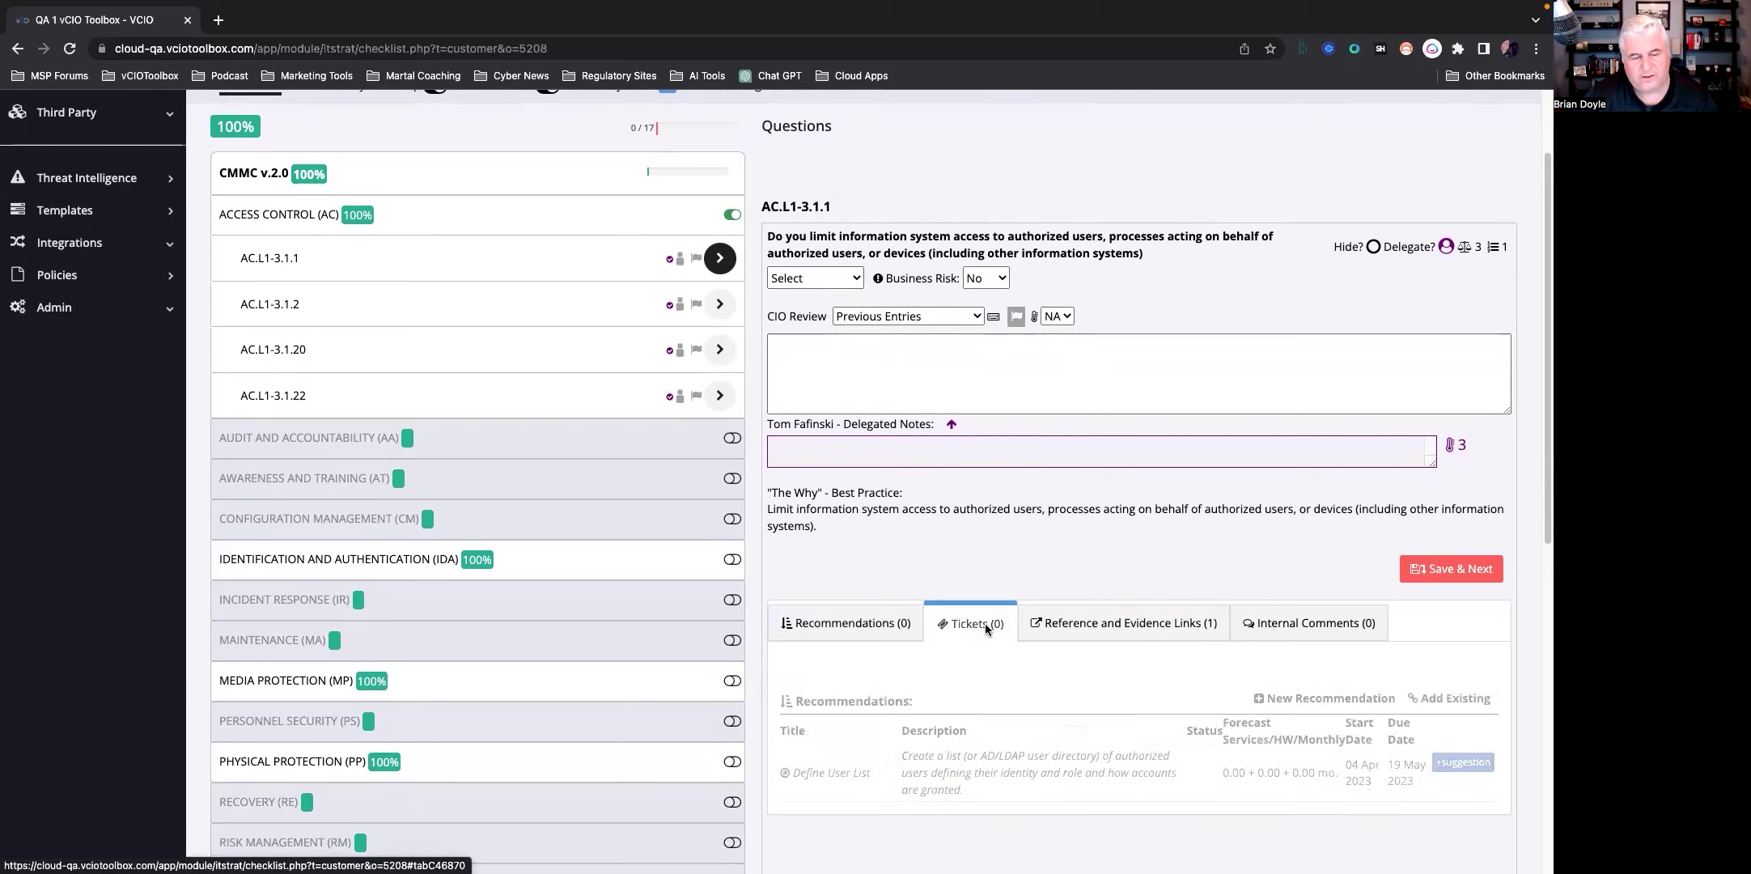
left_click(1115, 636)
left_click(1342, 627)
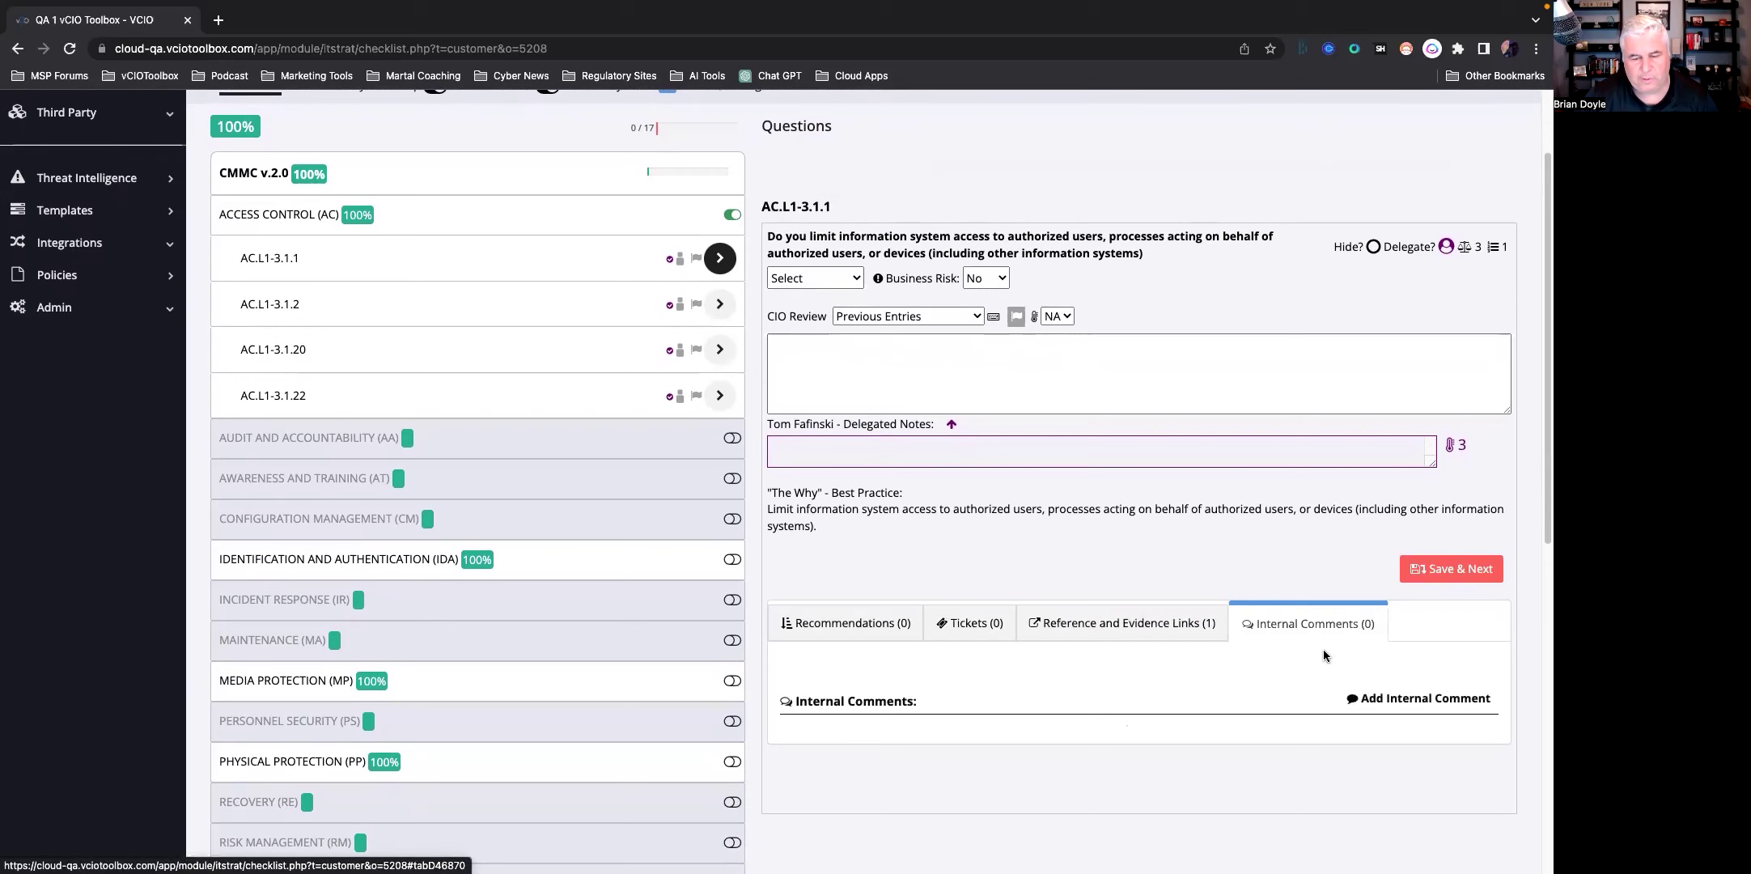
left_click(832, 620)
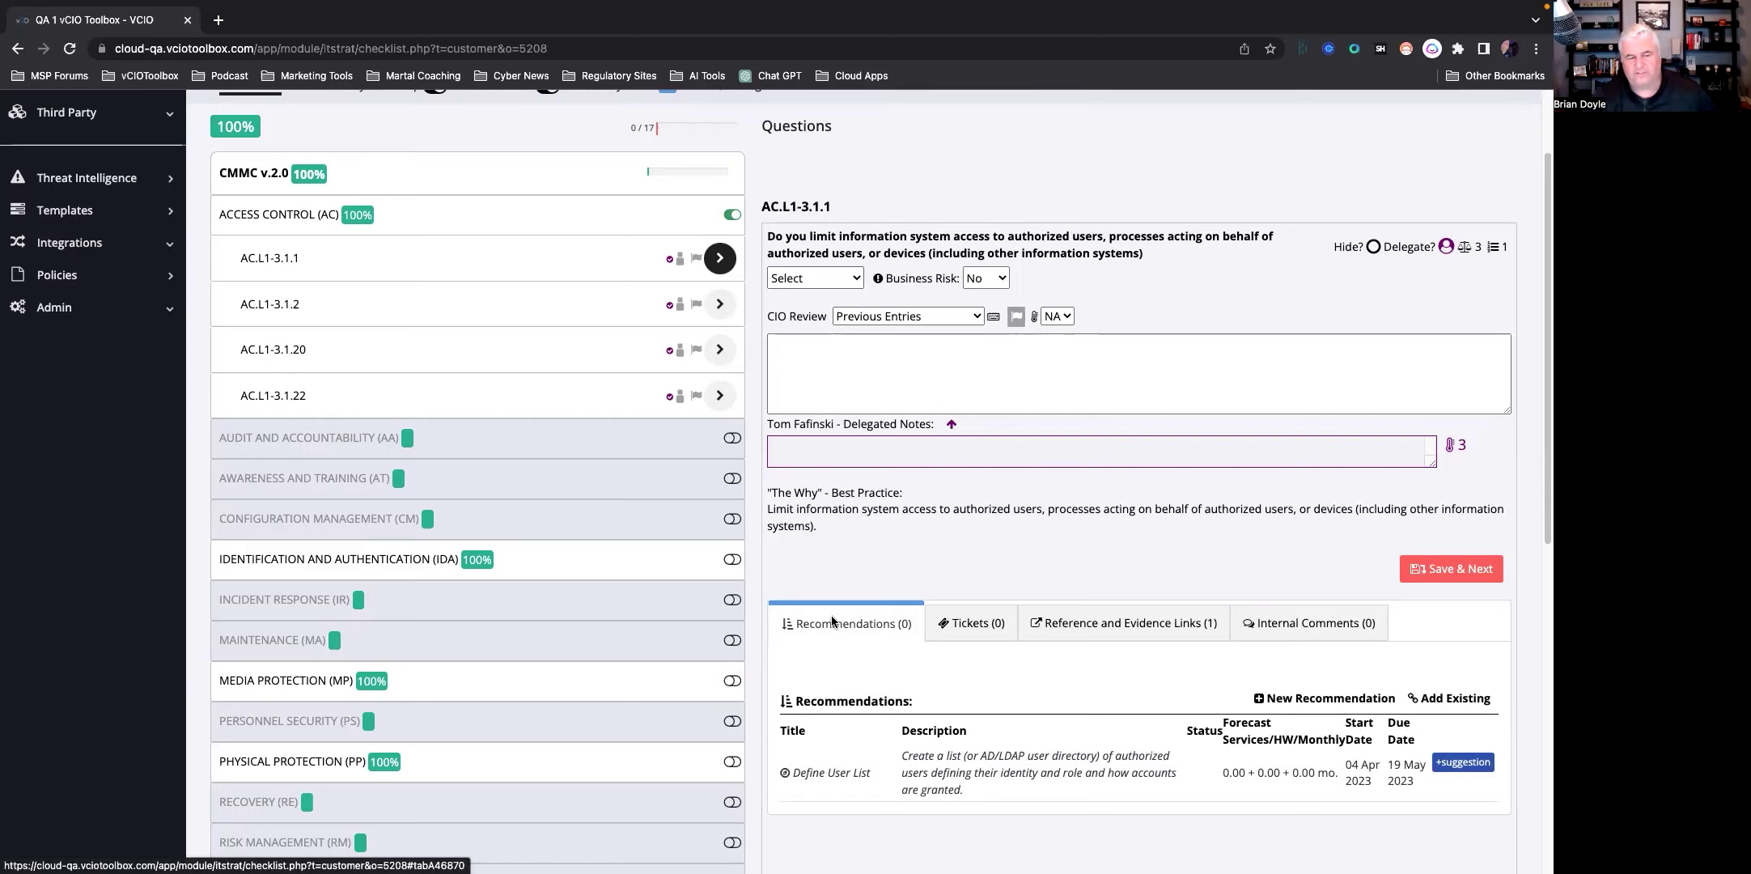
left_click(967, 625)
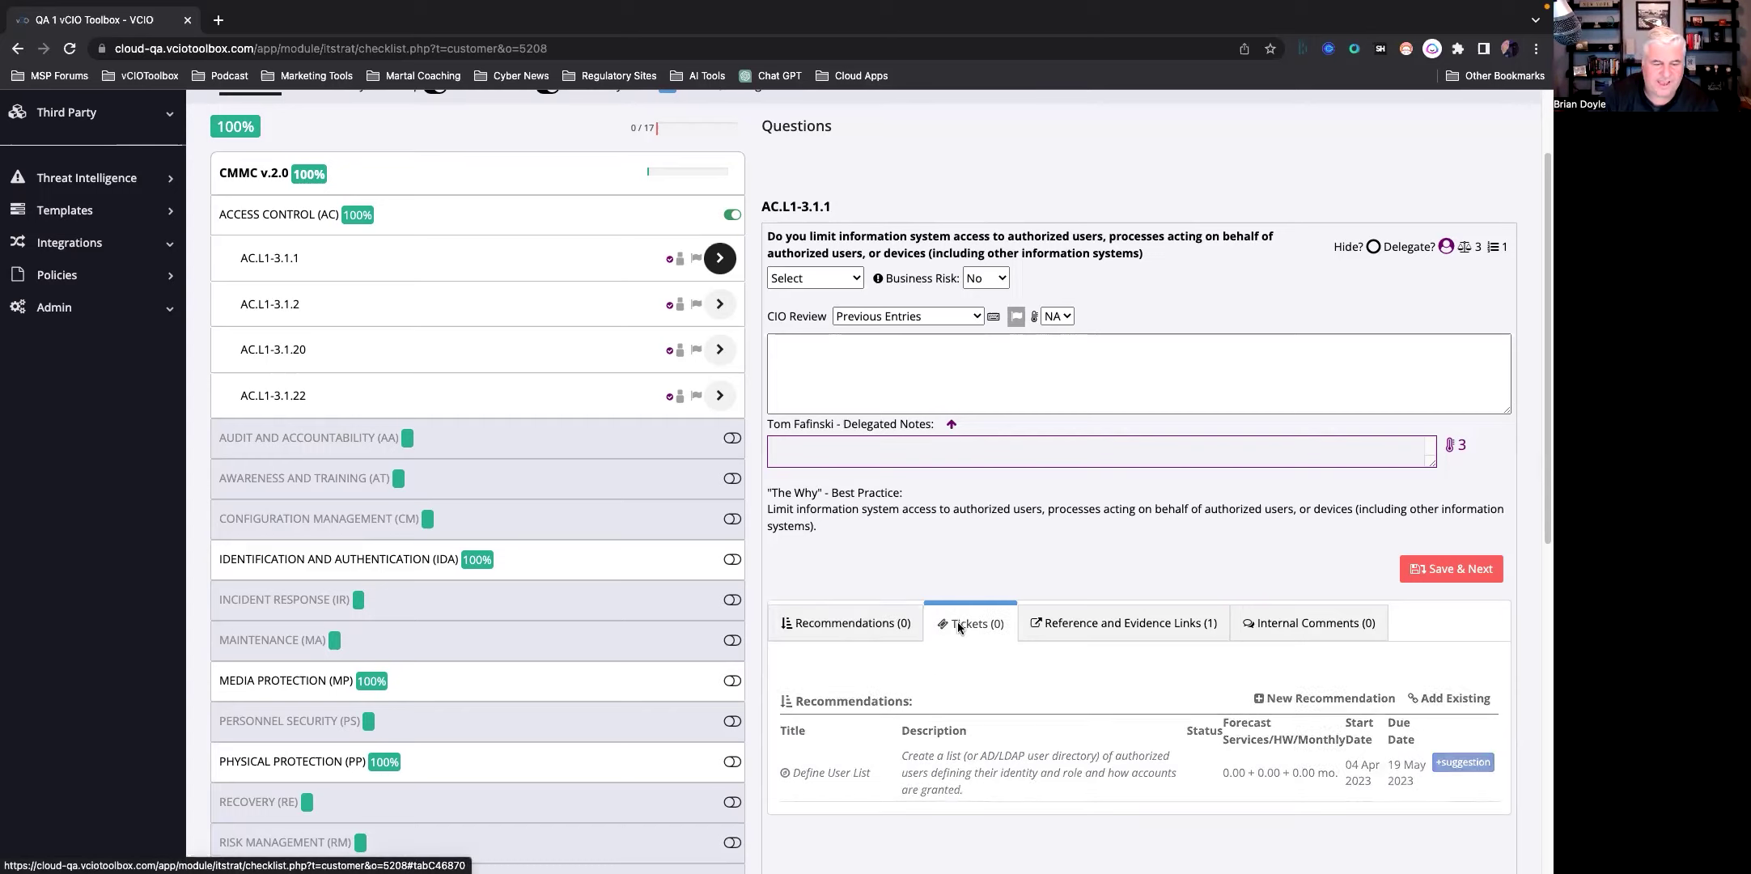
left_click(1084, 632)
left_click(1318, 627)
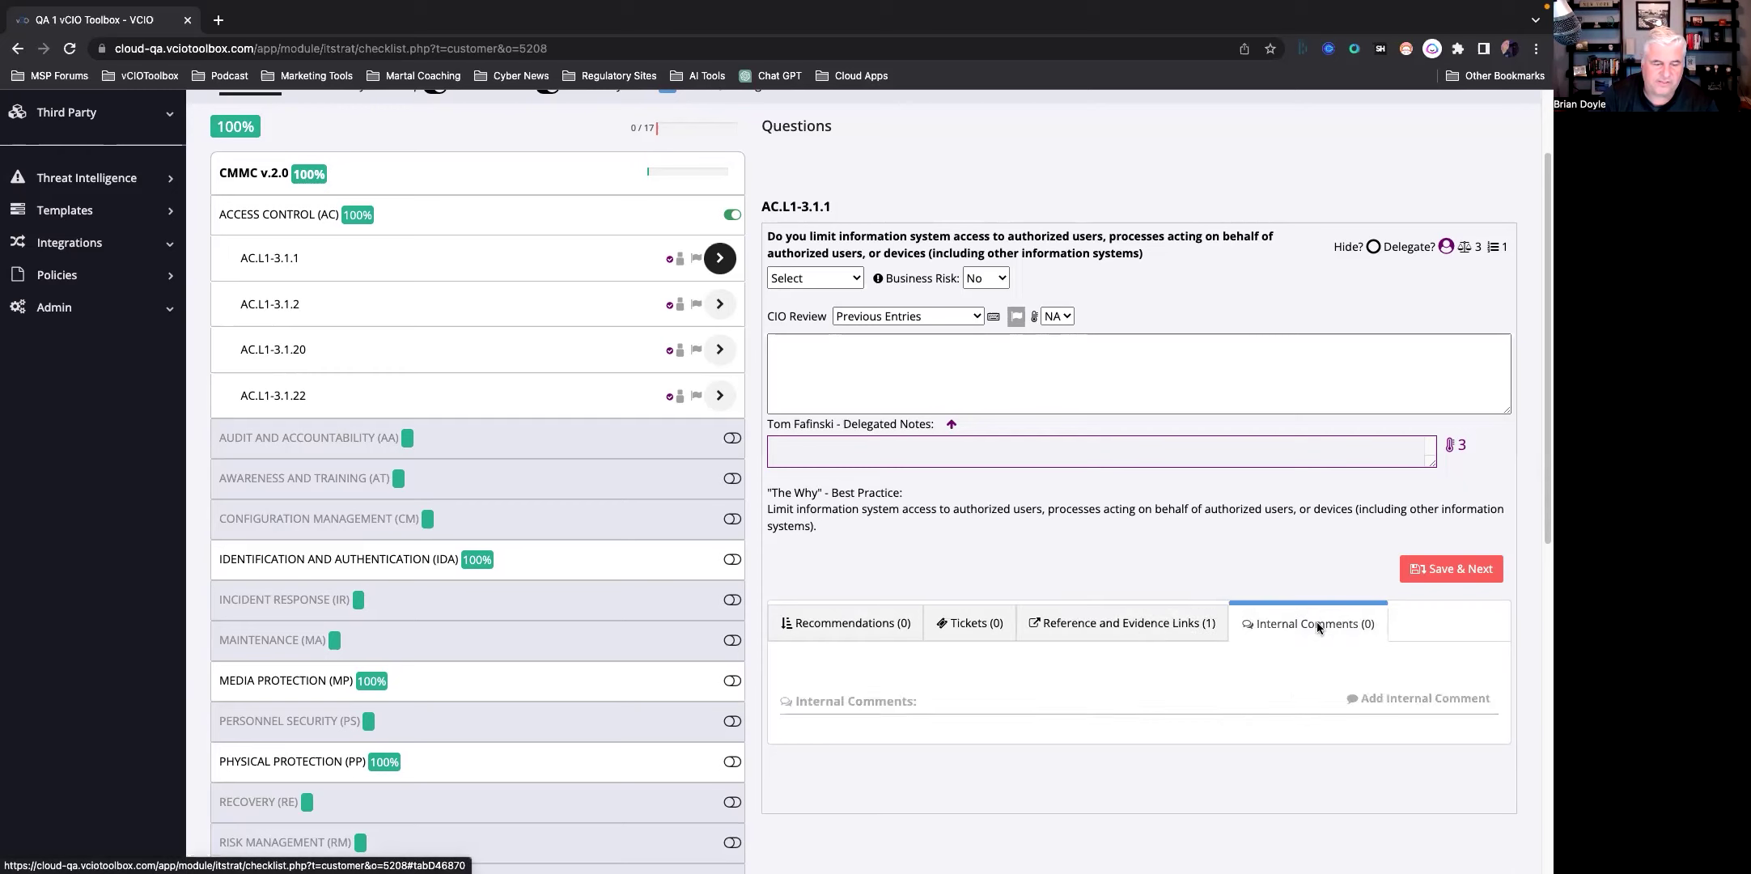
Step: Create a ticket for question AC.L1-3.1.1 with the summary "TEst" and the description "TEst"
left_click(969, 634)
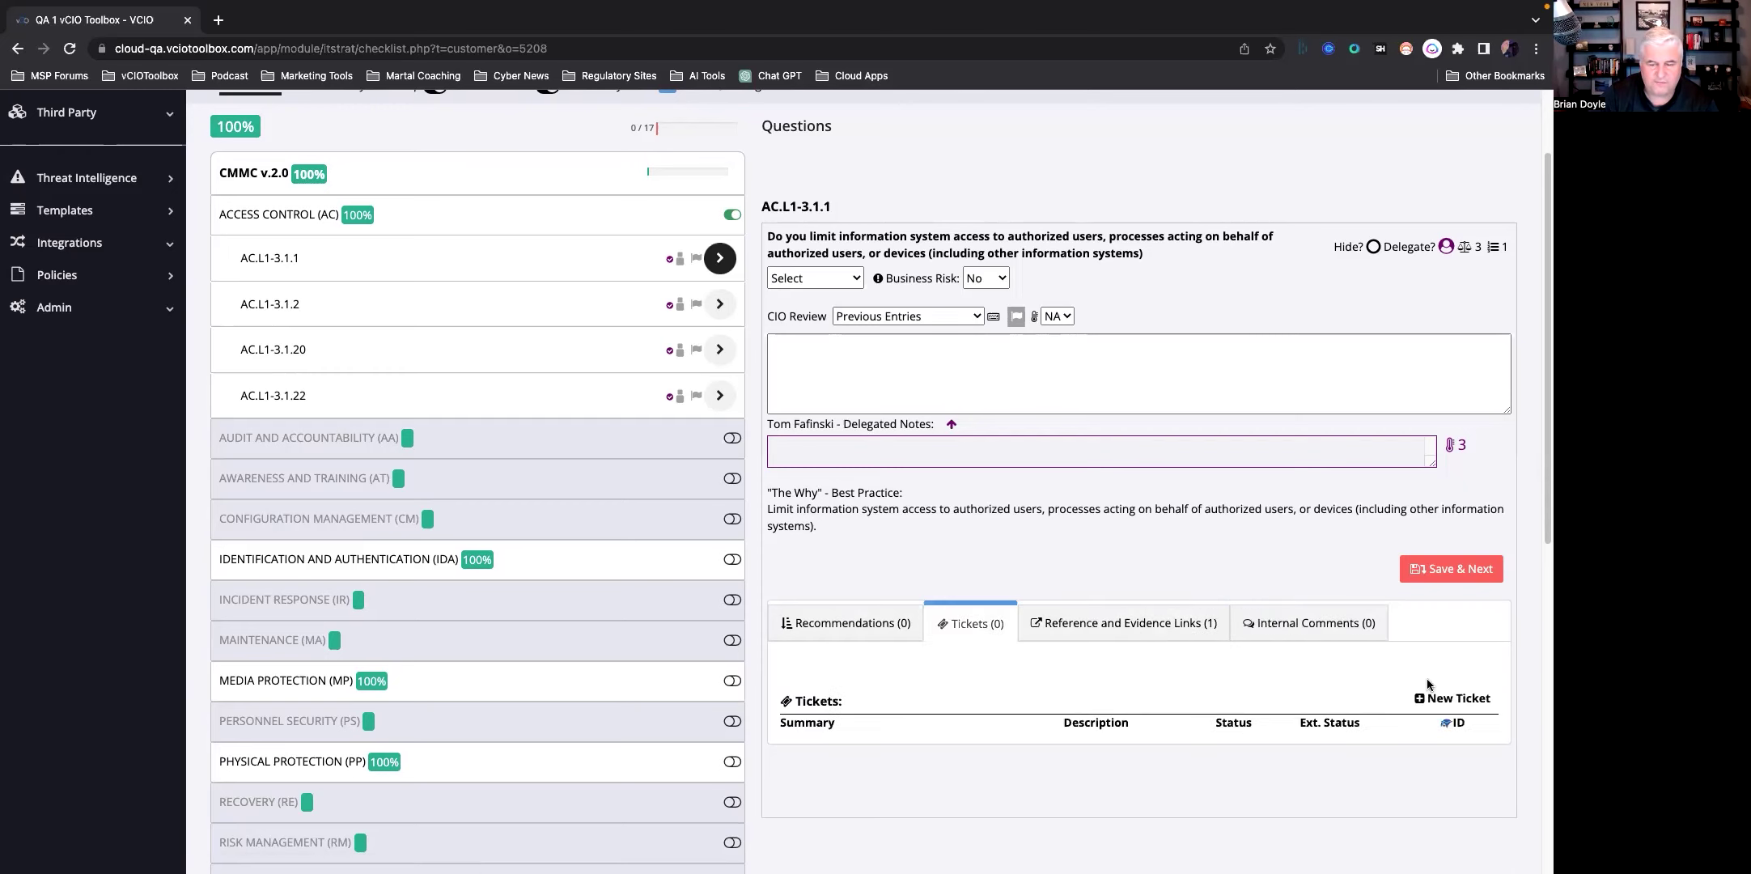
left_click(1445, 699)
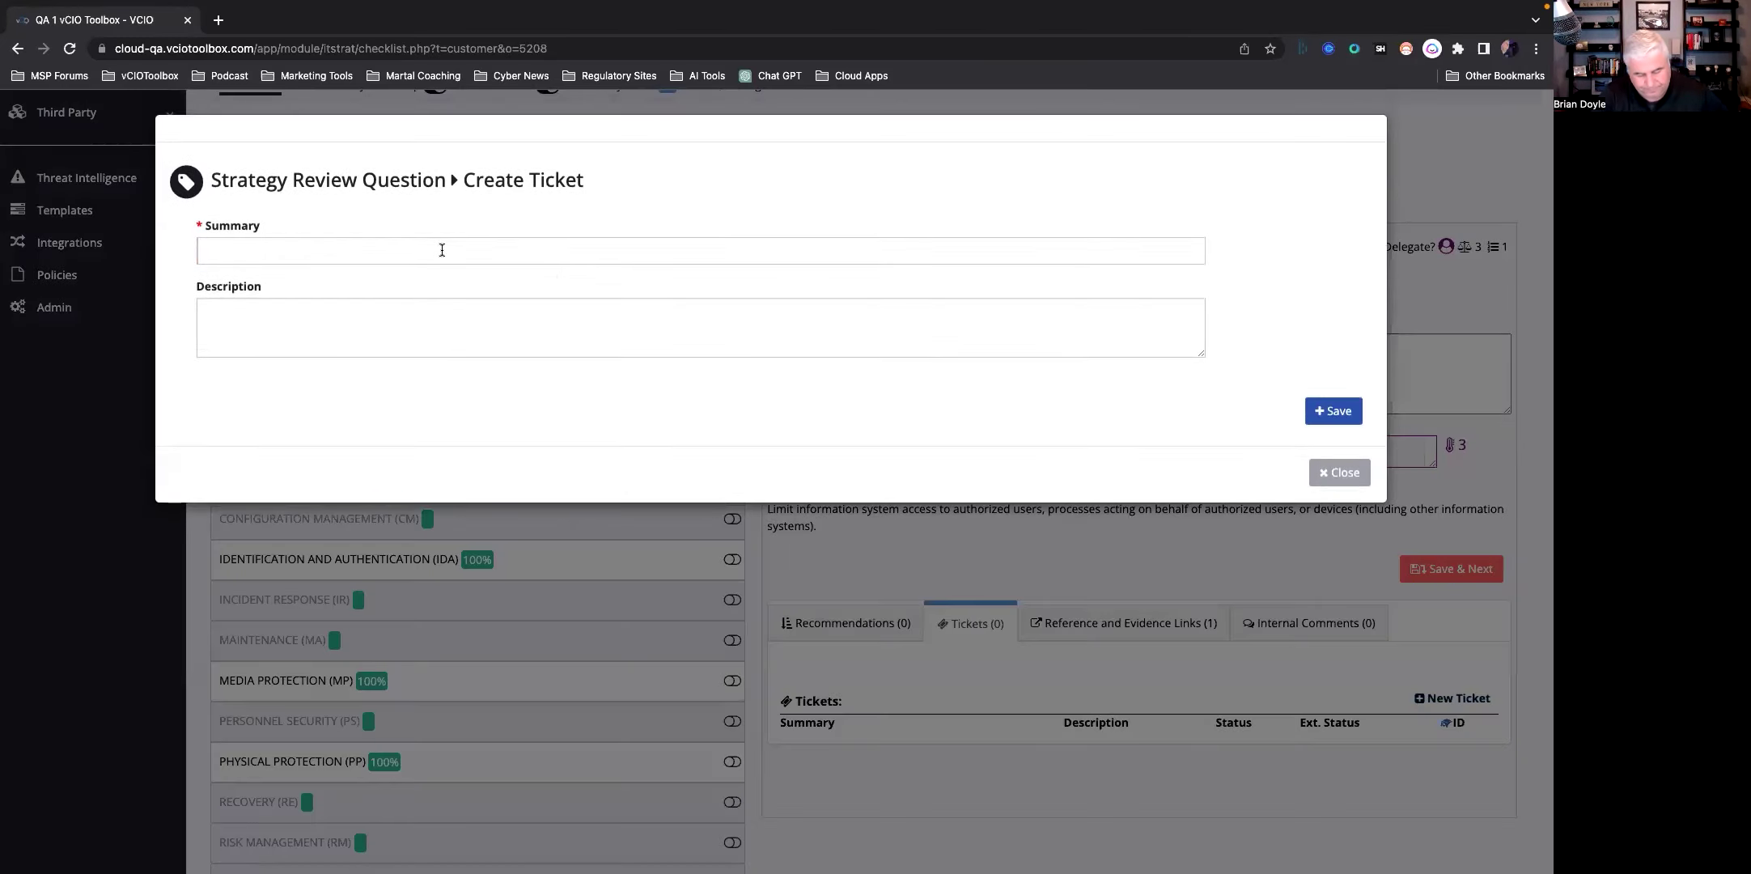
type("TEst")
key("Tab")
type("TEst")
left_click(1332, 410)
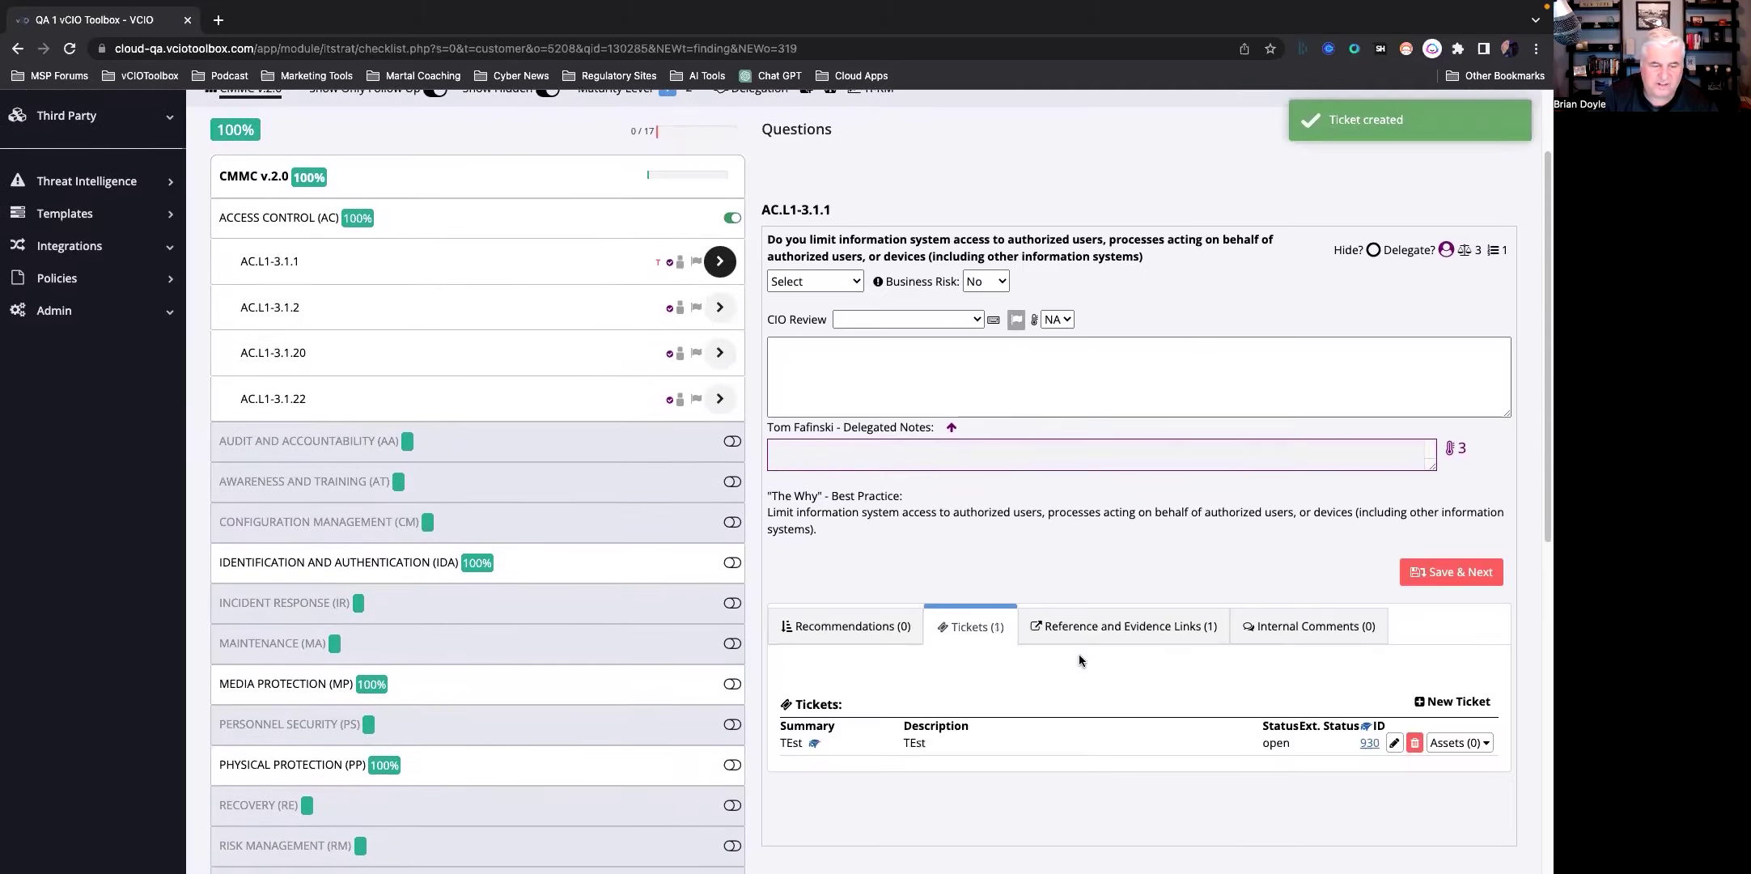
Step: Check question AC.L1-3.1.1's recommendations and return to its list of tickets
left_click(872, 628)
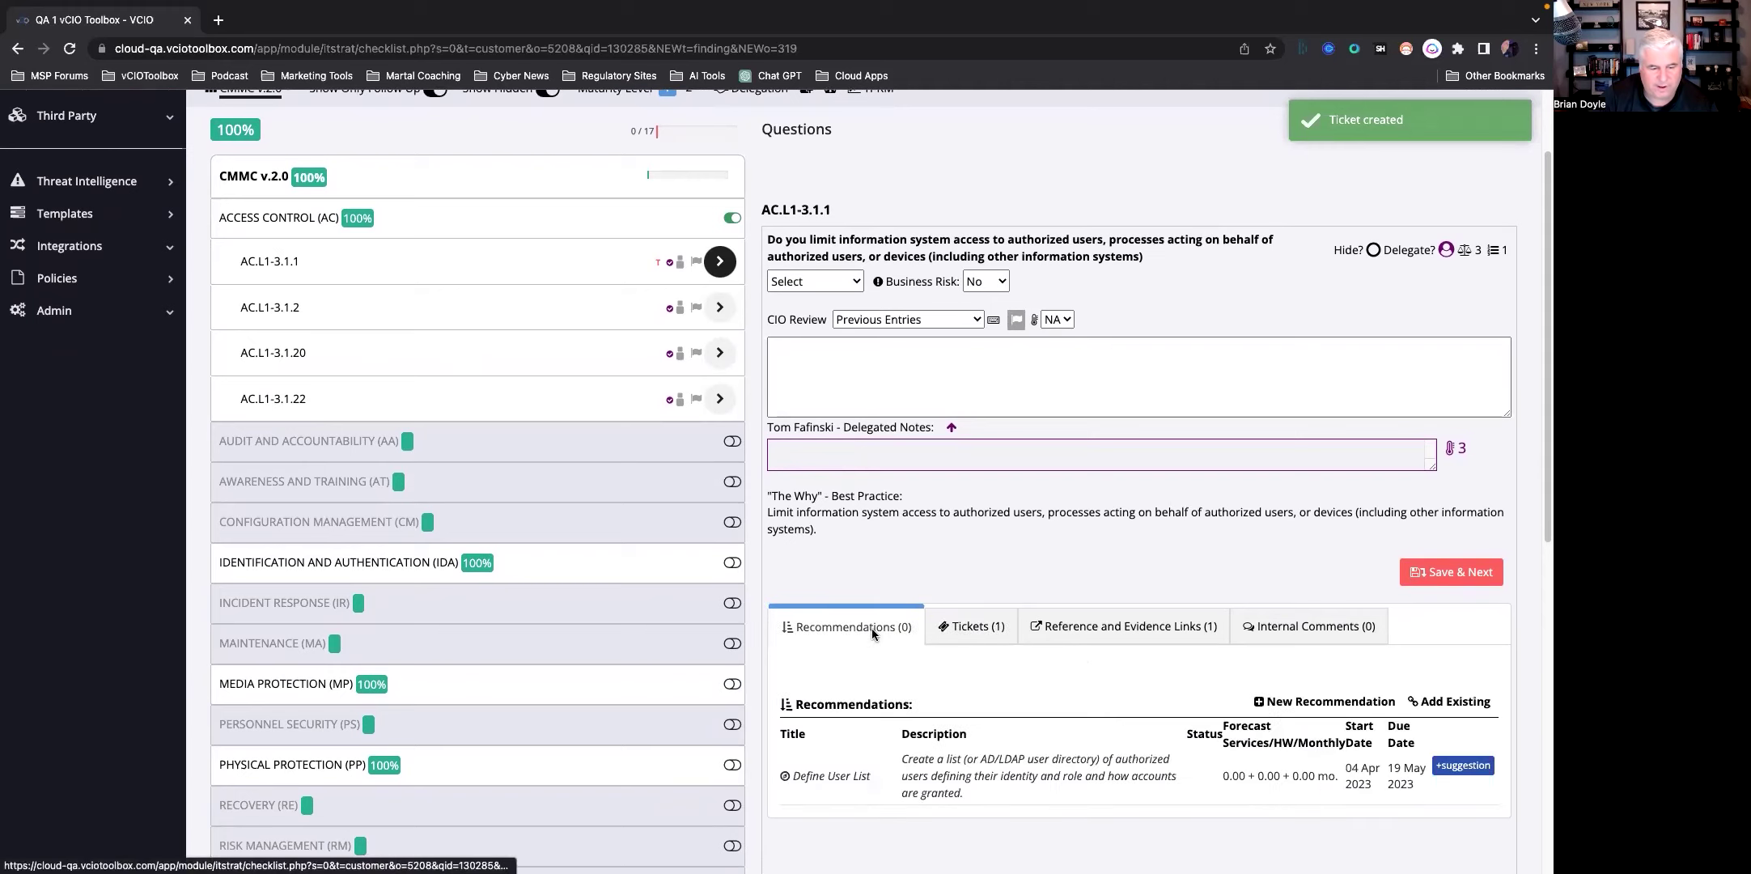
left_click(957, 636)
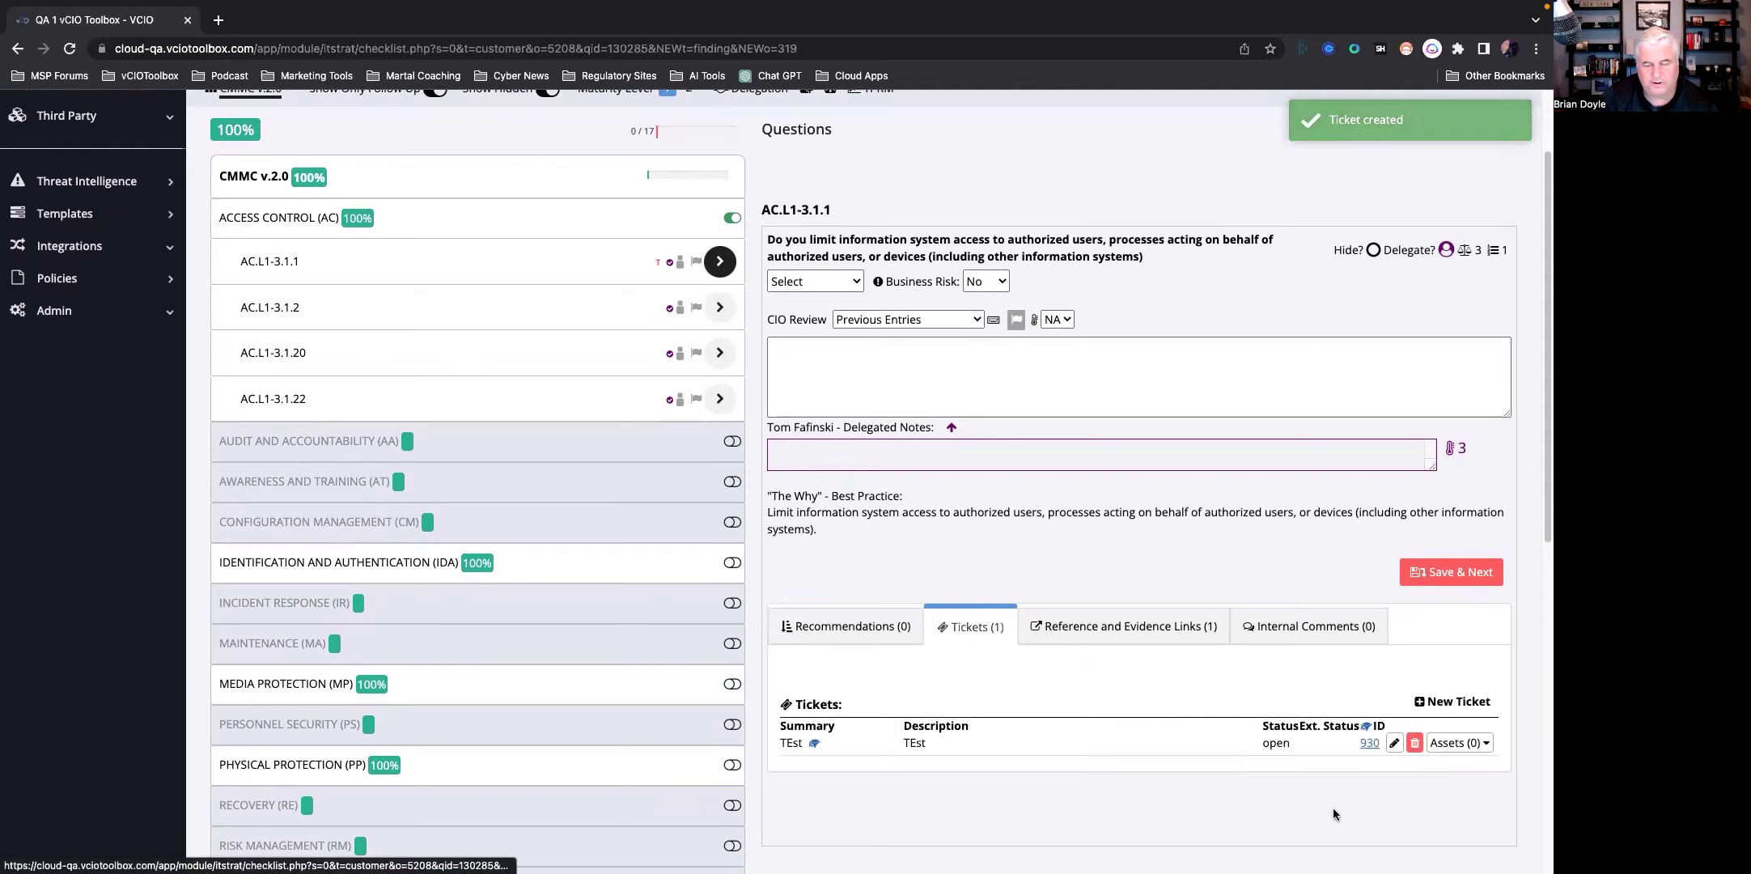
scroll(1230, 727, "up", 1)
scroll(1230, 727, "up", 2)
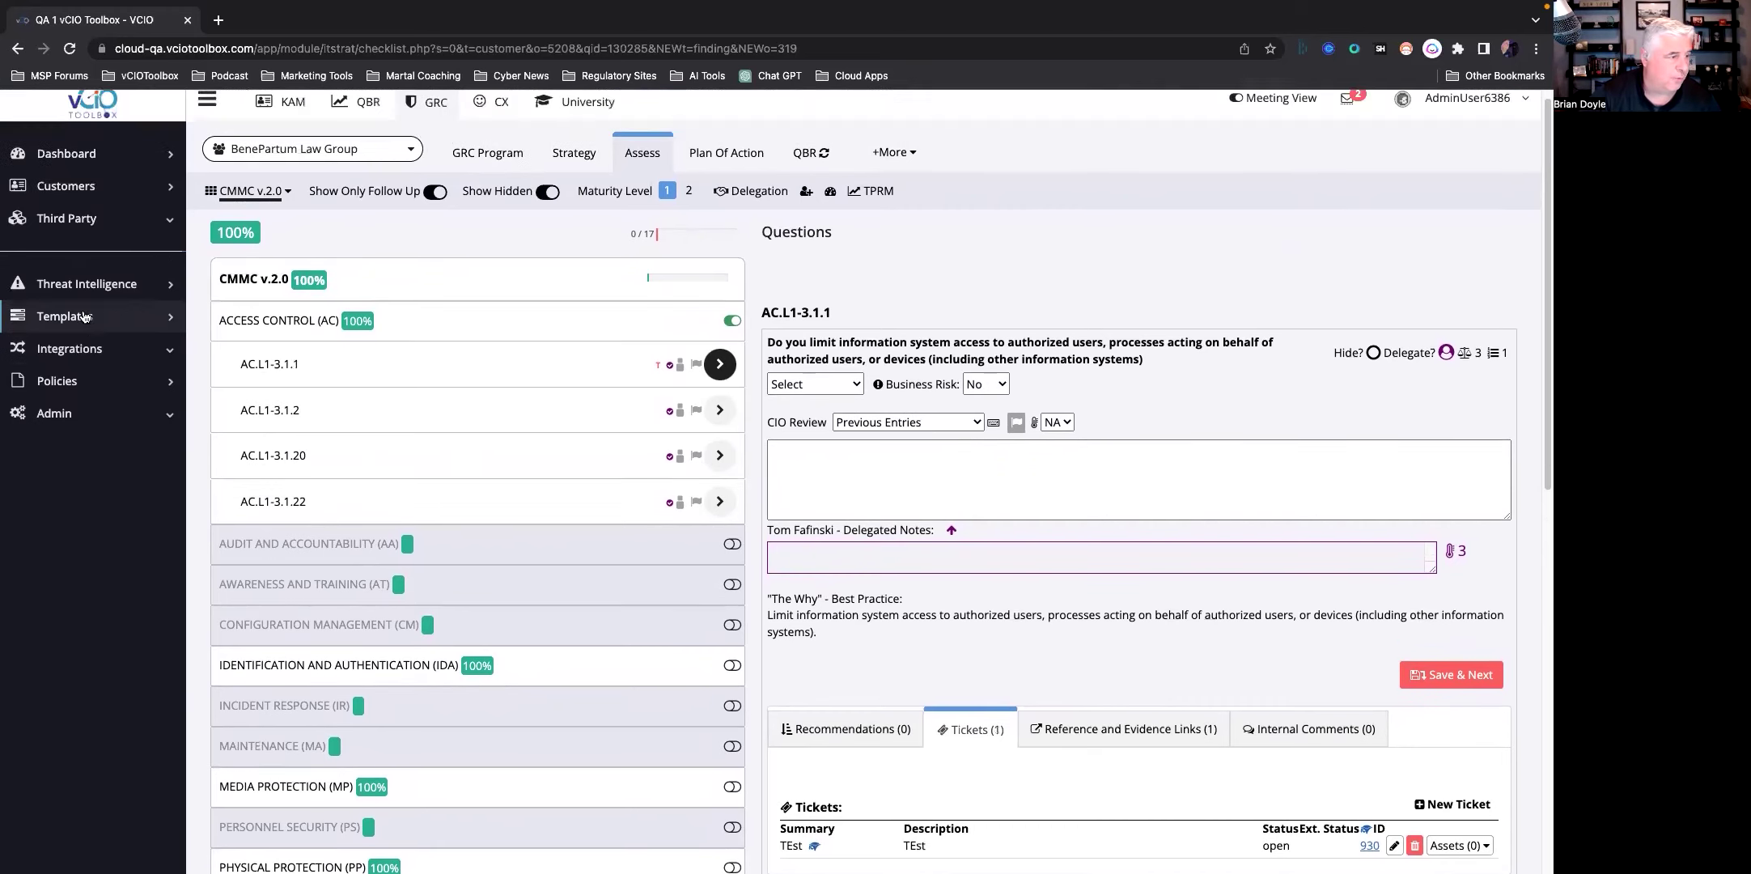
scroll(97, 324, "up", 1)
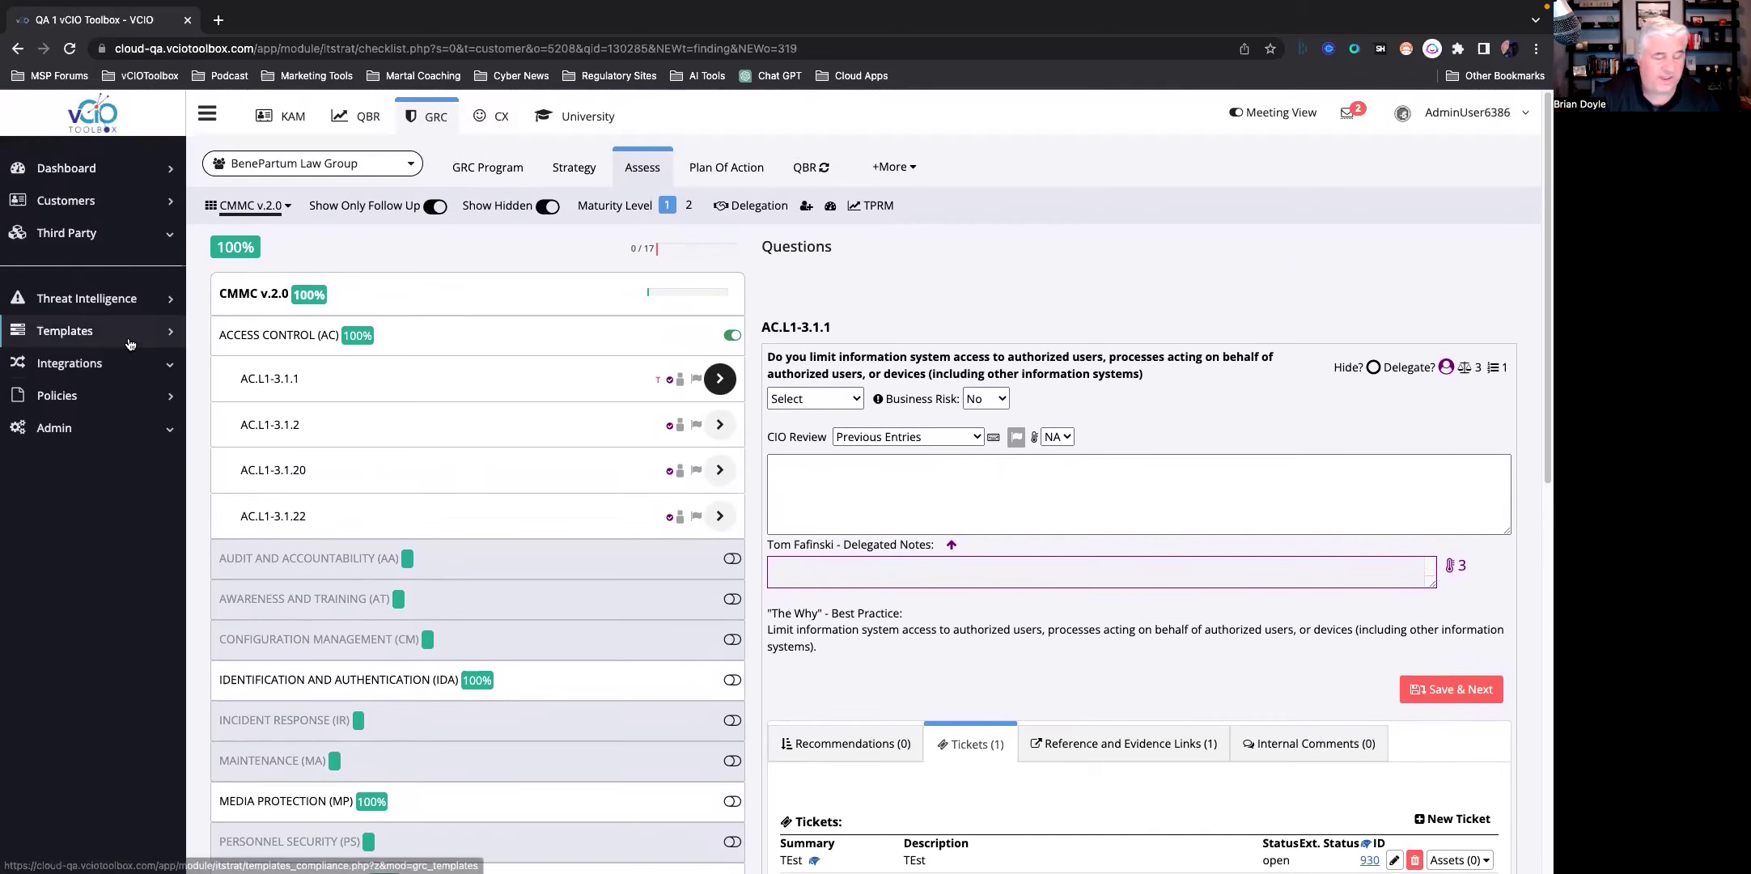
Step: View the QBR review templates and open the summary of the Backup and Disaster Recovery template
left_click(71, 333)
left_click(370, 119)
left_click(66, 371)
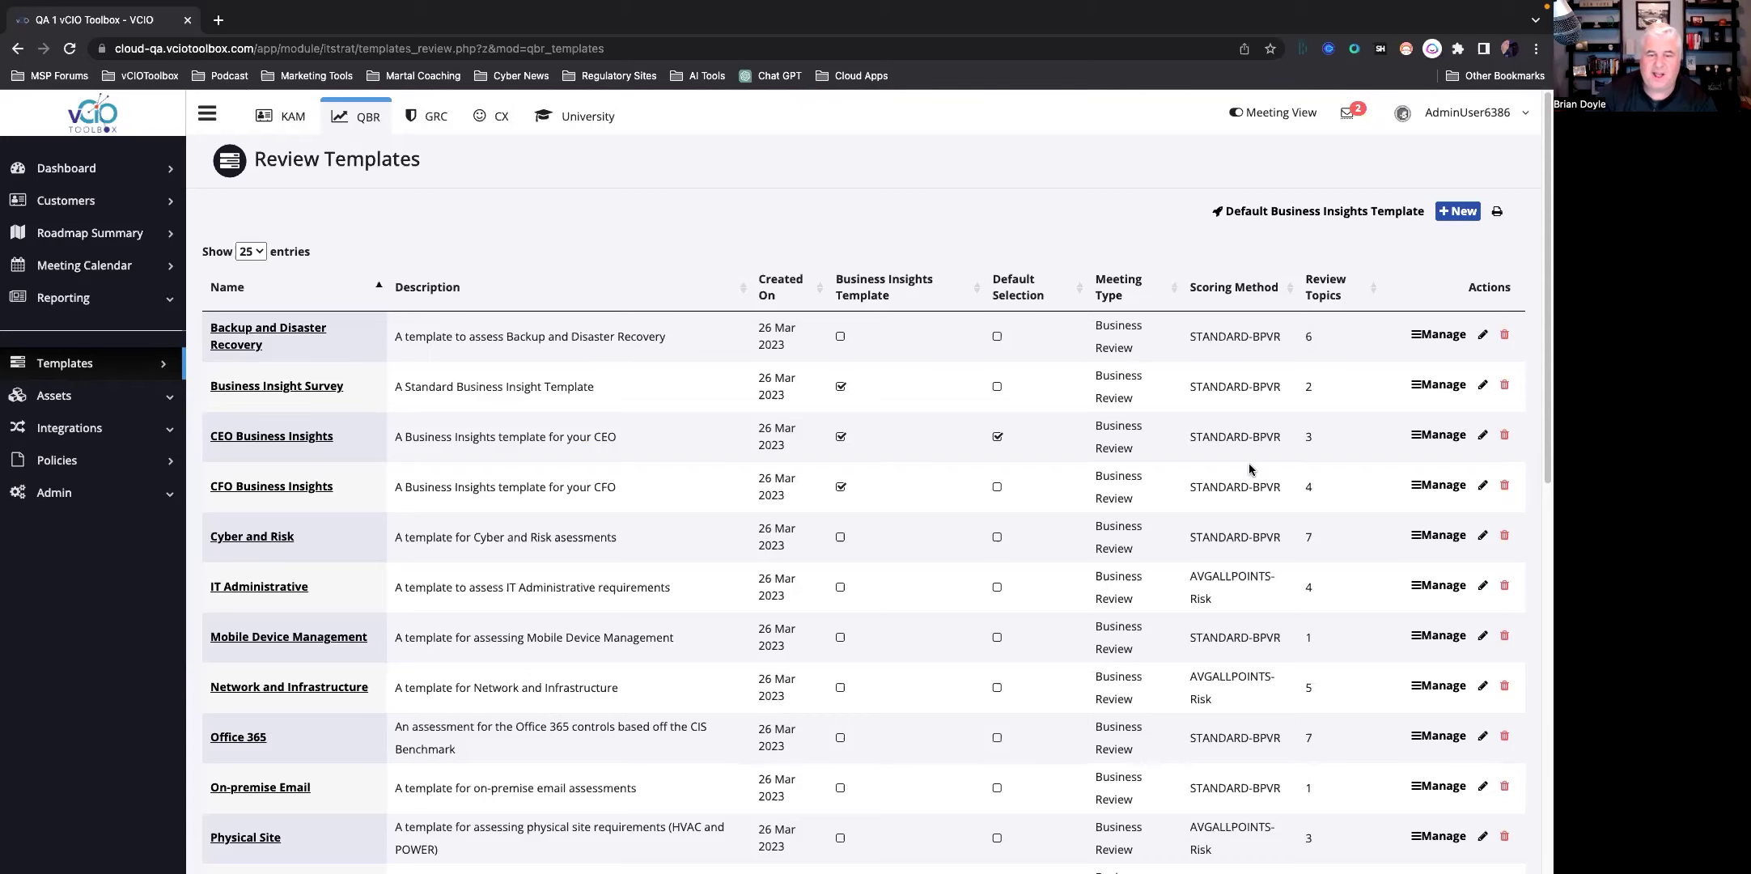
left_click(1443, 342)
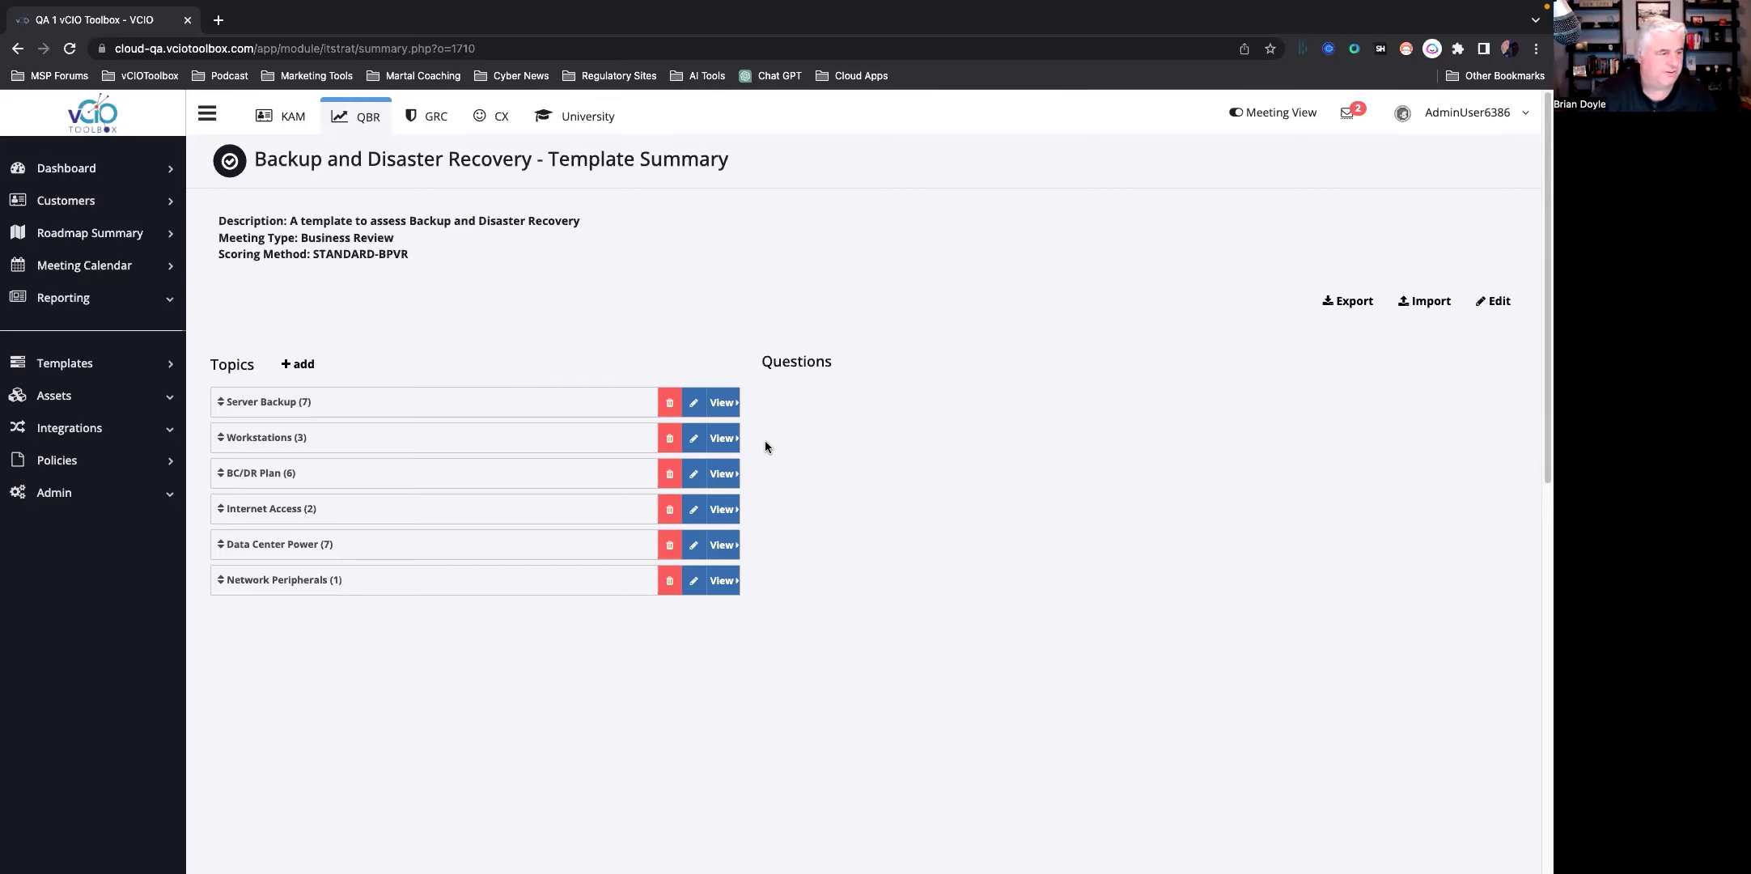
Step: Examine the scoring methods offered for a new review template, including STANDARD-BPVR, and close the form without creating one
left_click(55, 367)
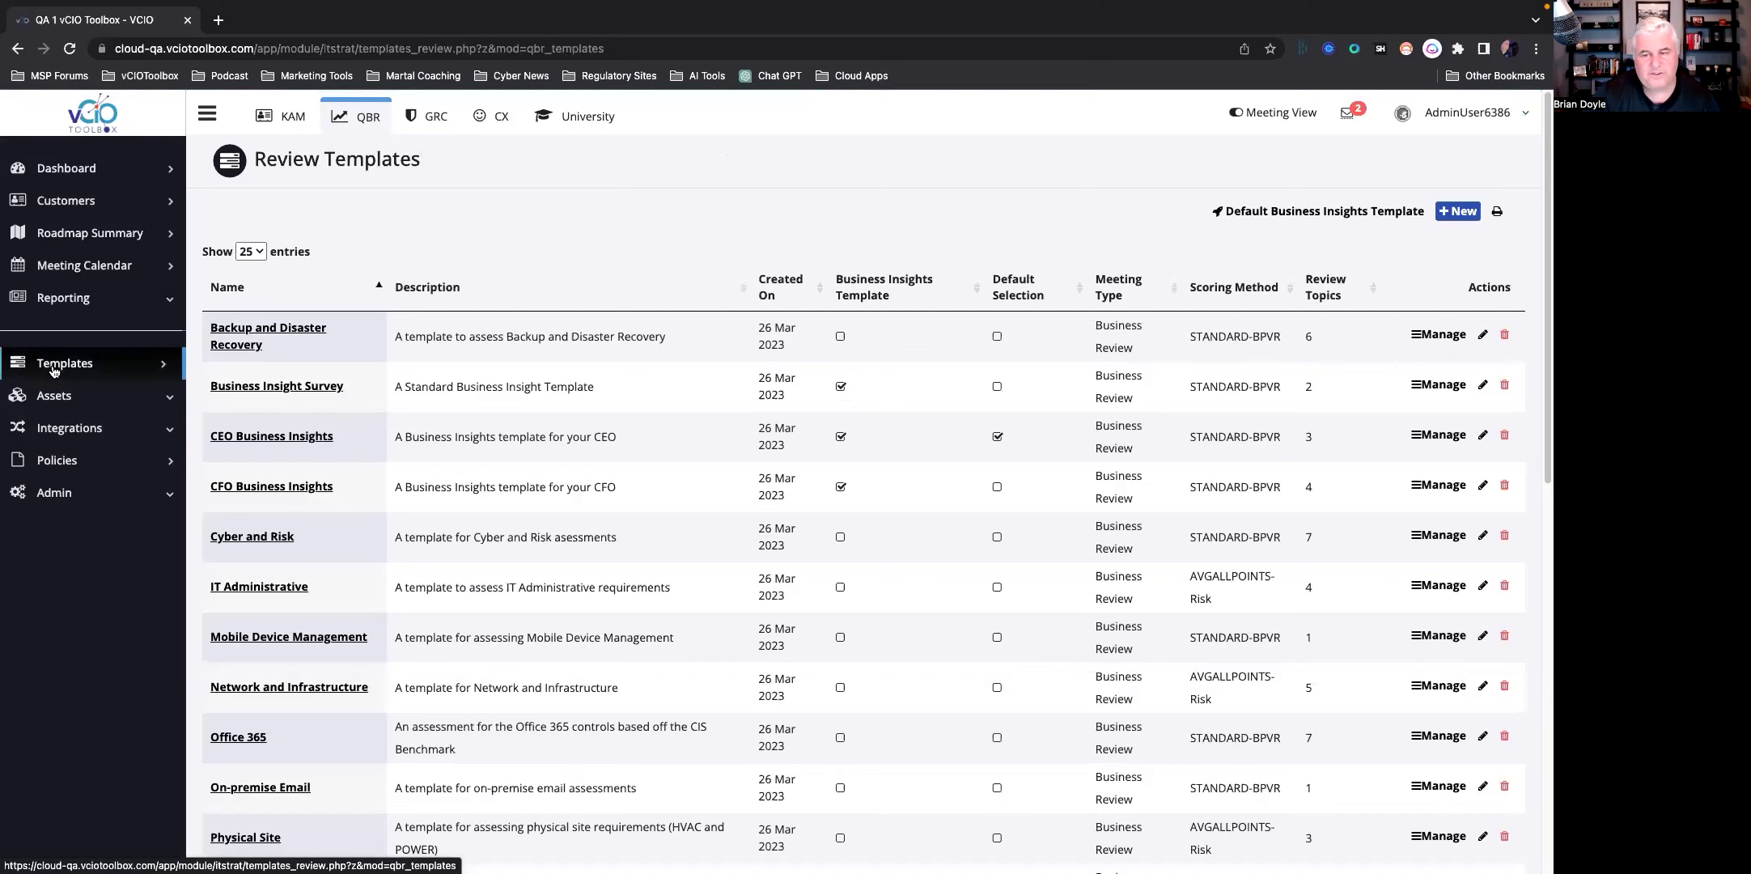
left_click(1454, 213)
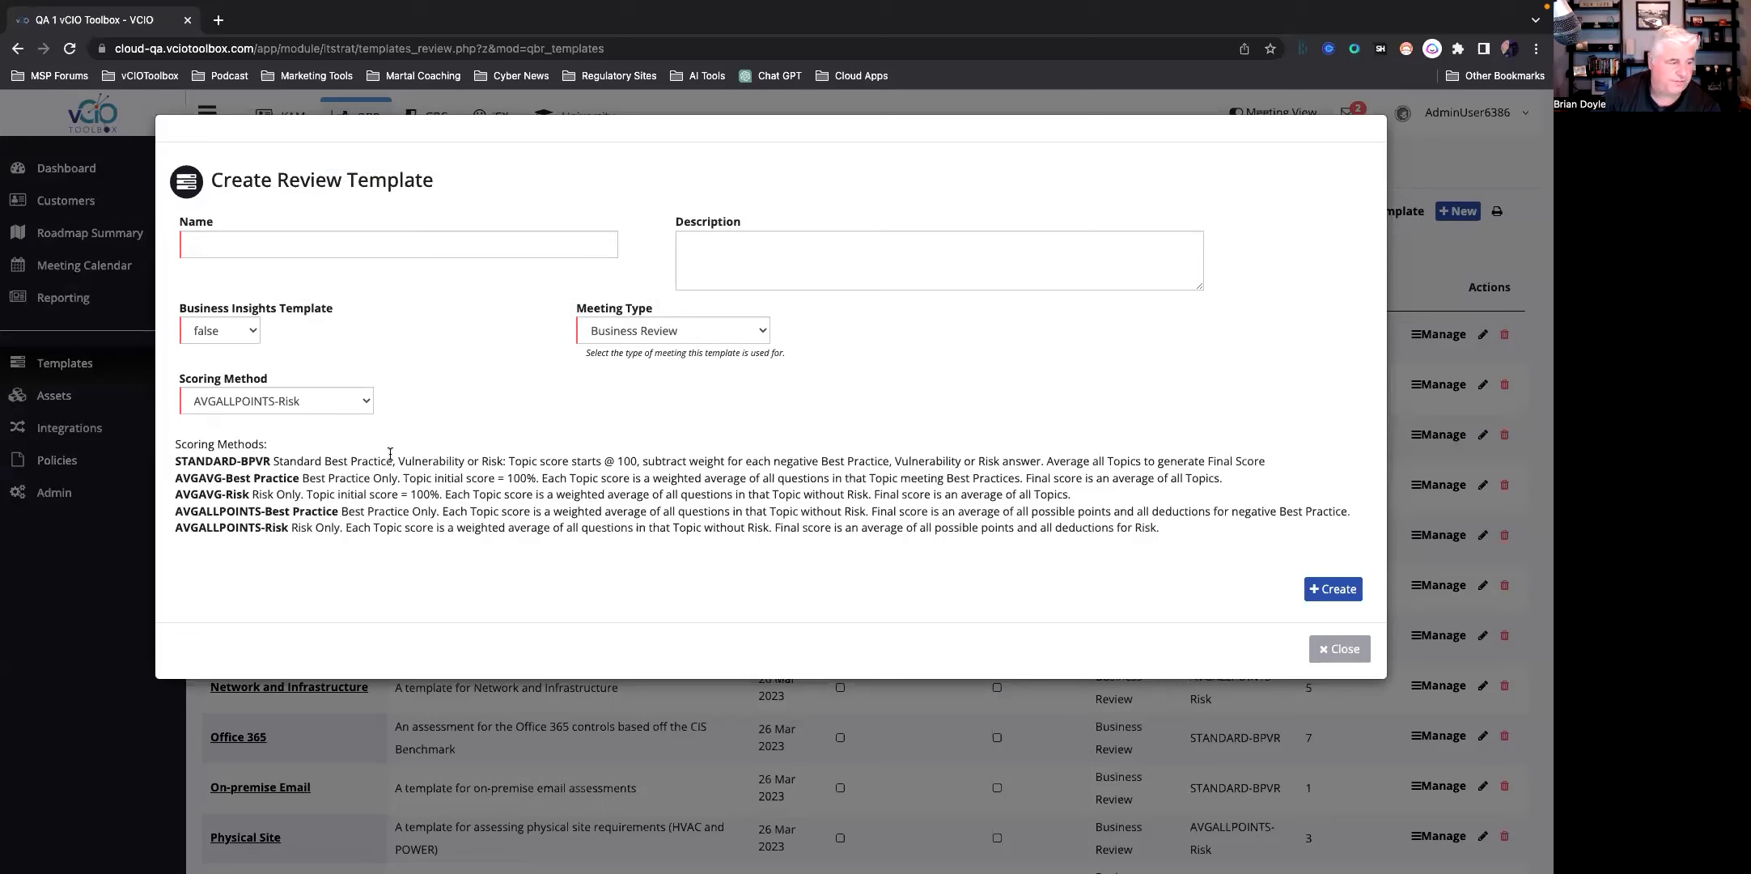
left_click_drag(174, 456, 269, 464)
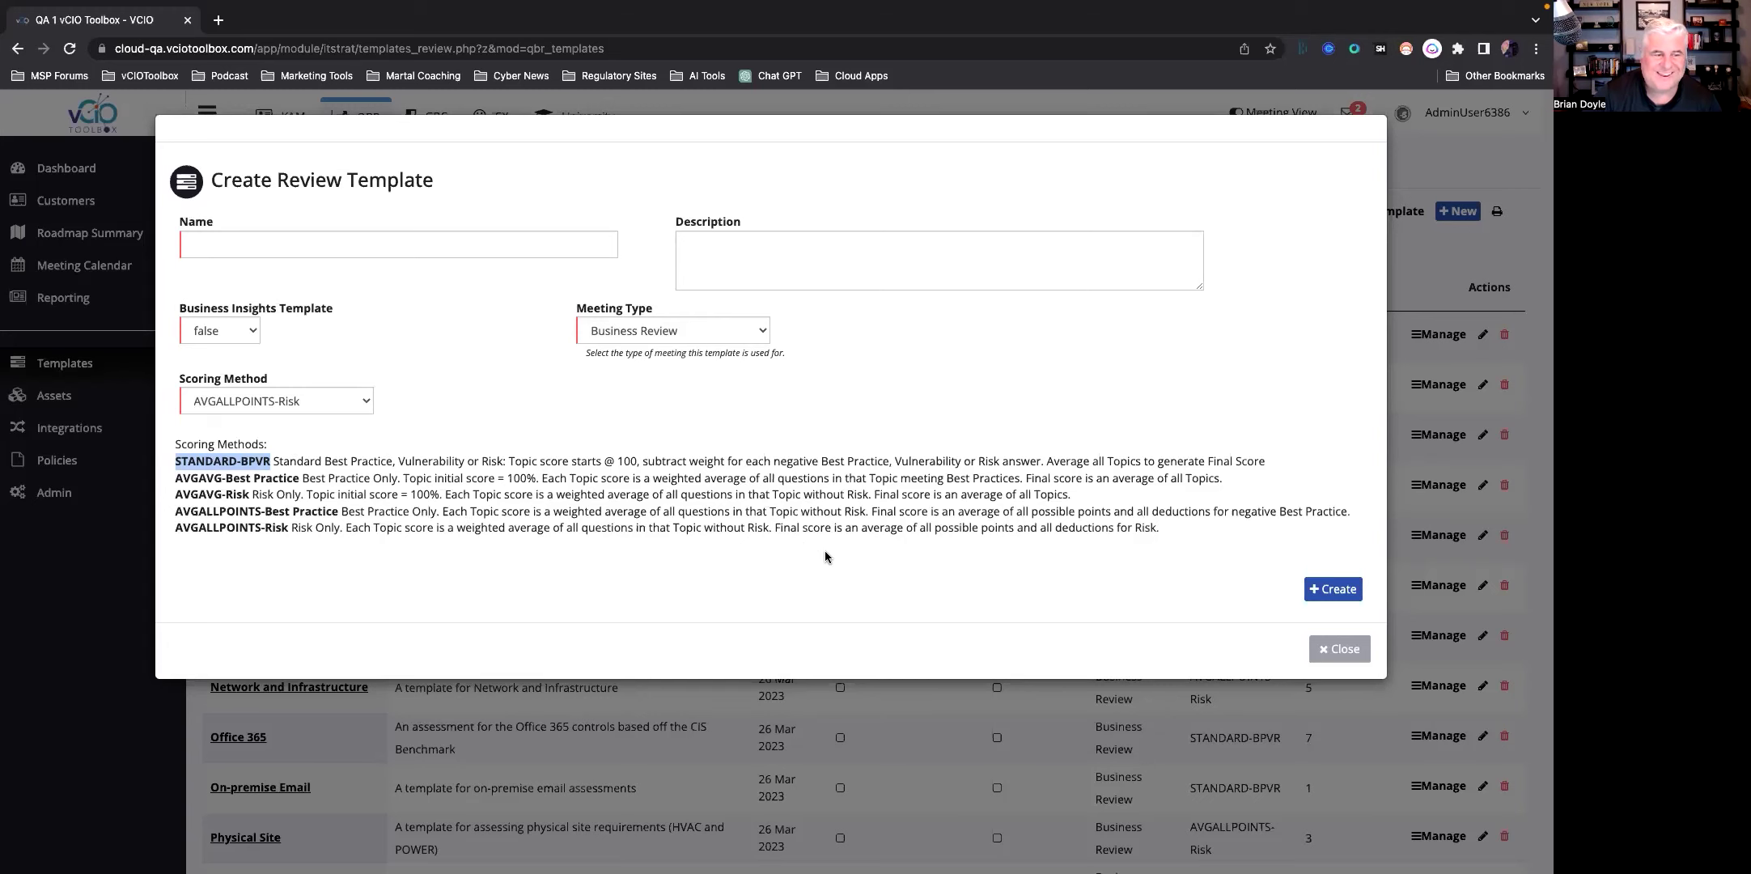
left_click(1326, 648)
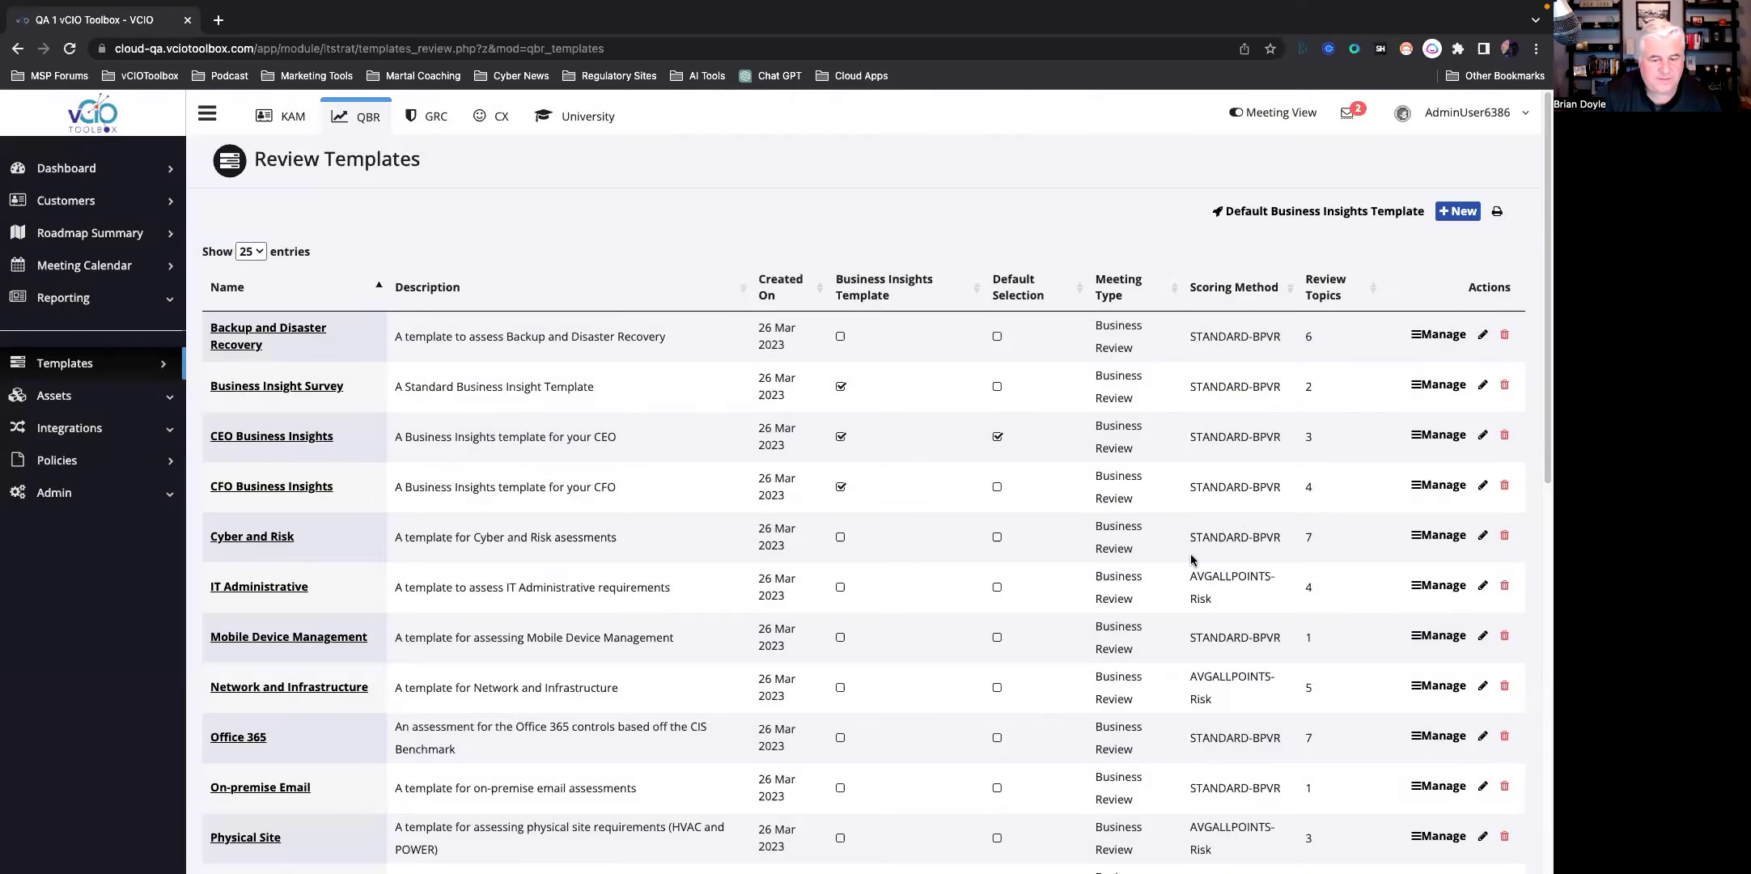
Step: Create a meeting of type Tech Stack Review for the customer Aprils Fools from its QBR calendar
left_click(365, 117)
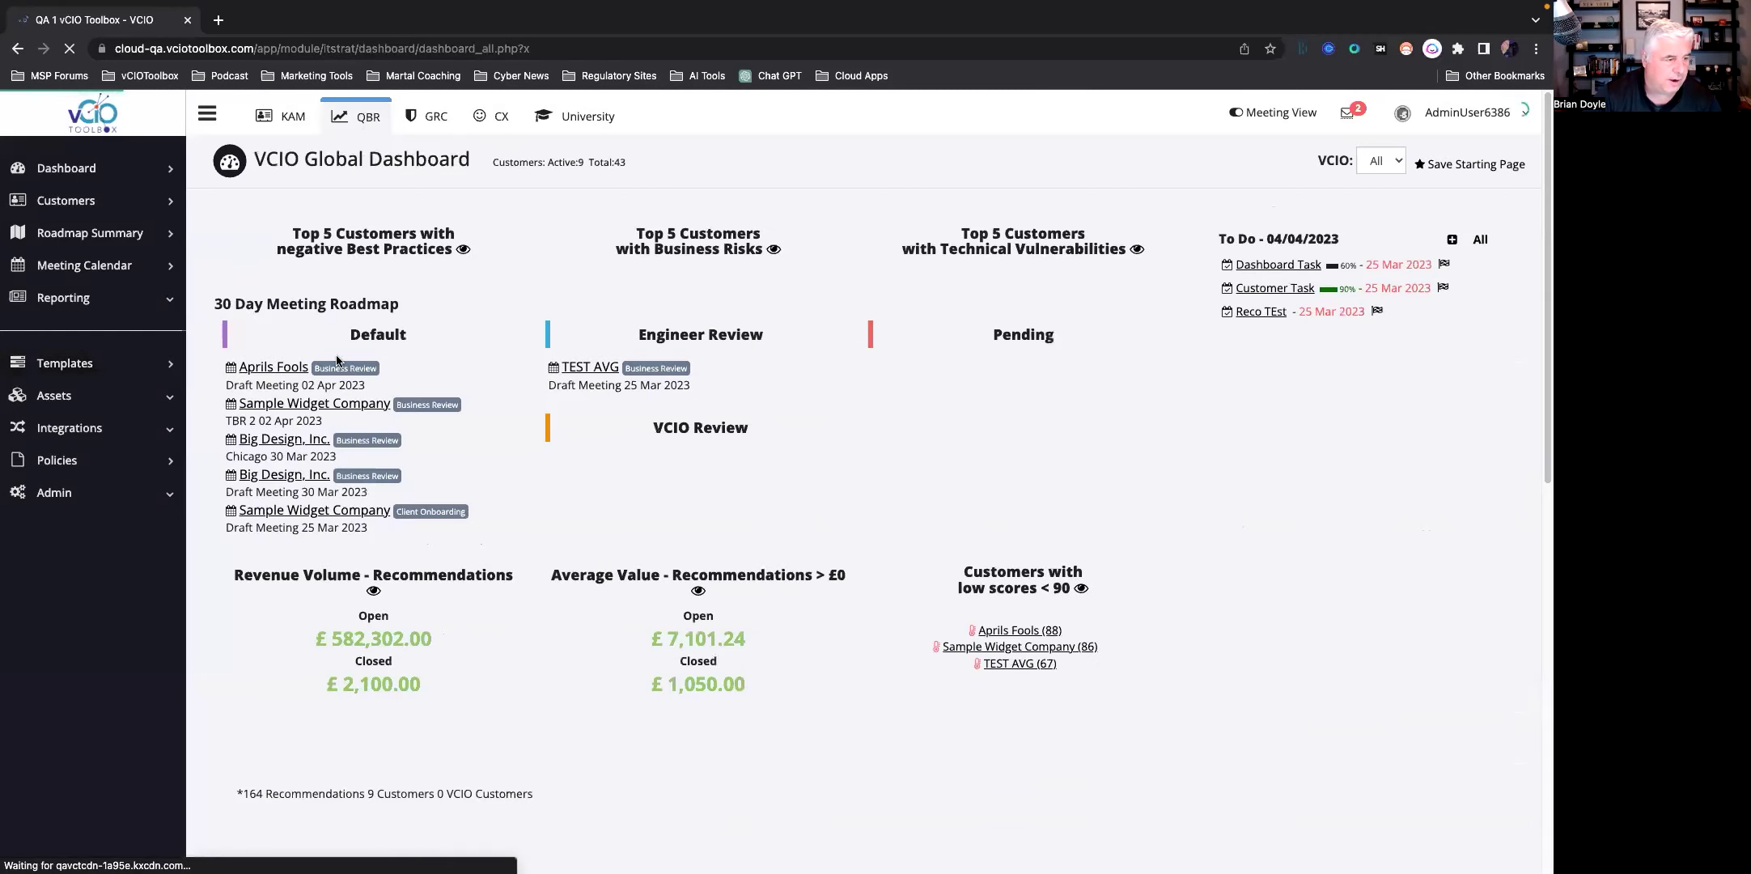
left_click(268, 527)
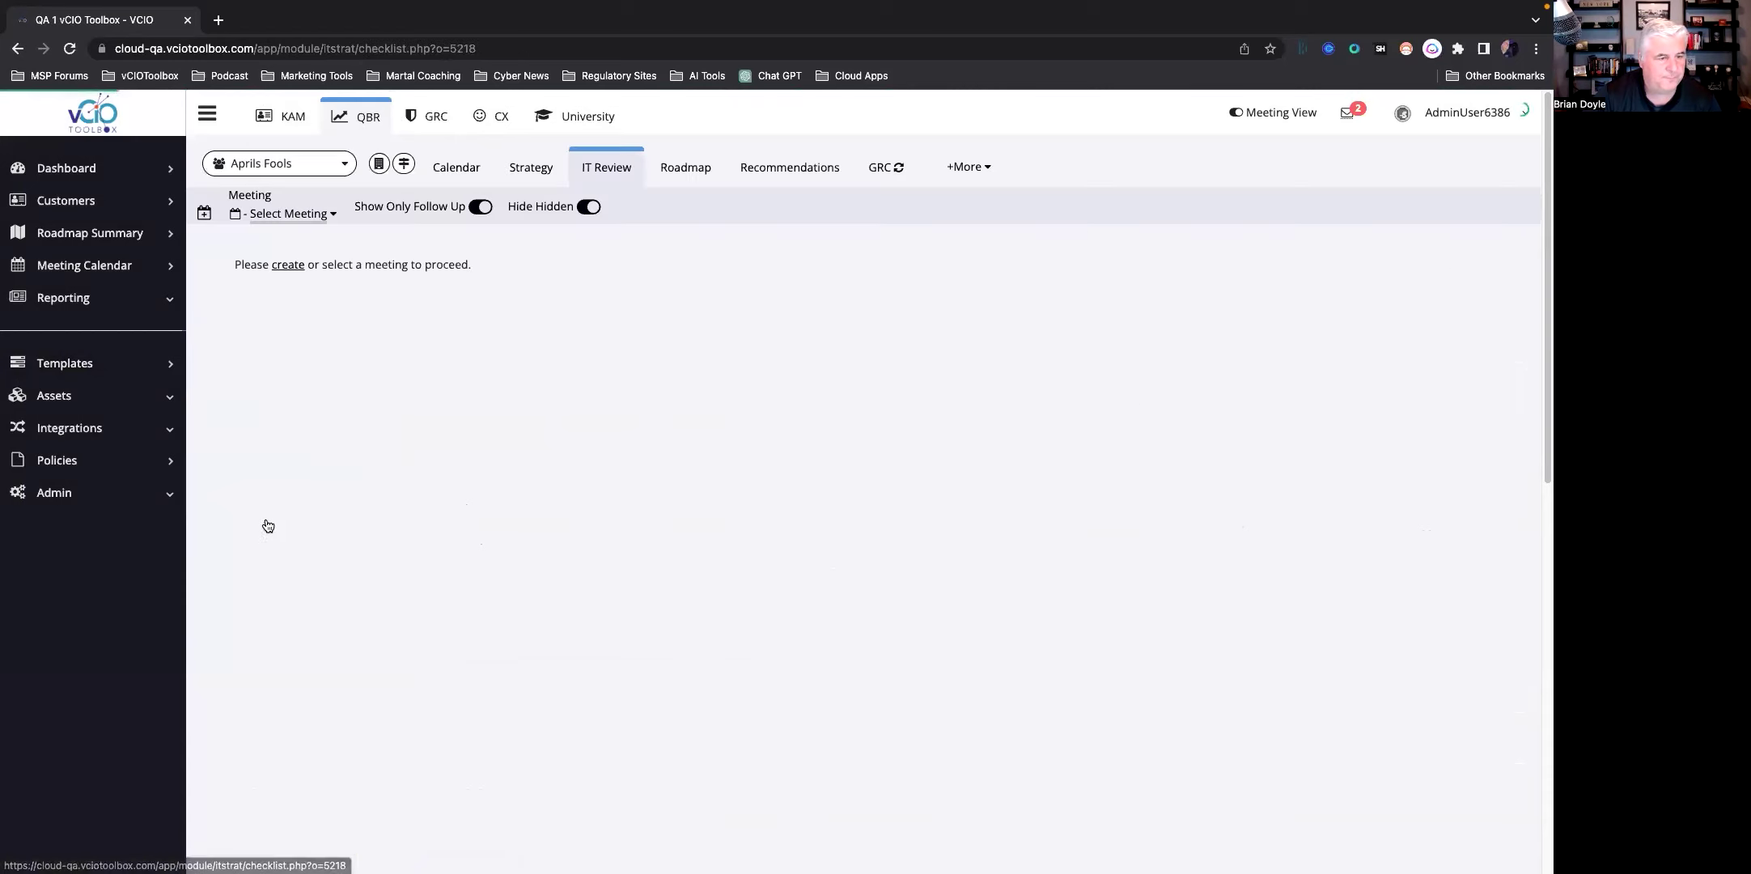
left_click(320, 212)
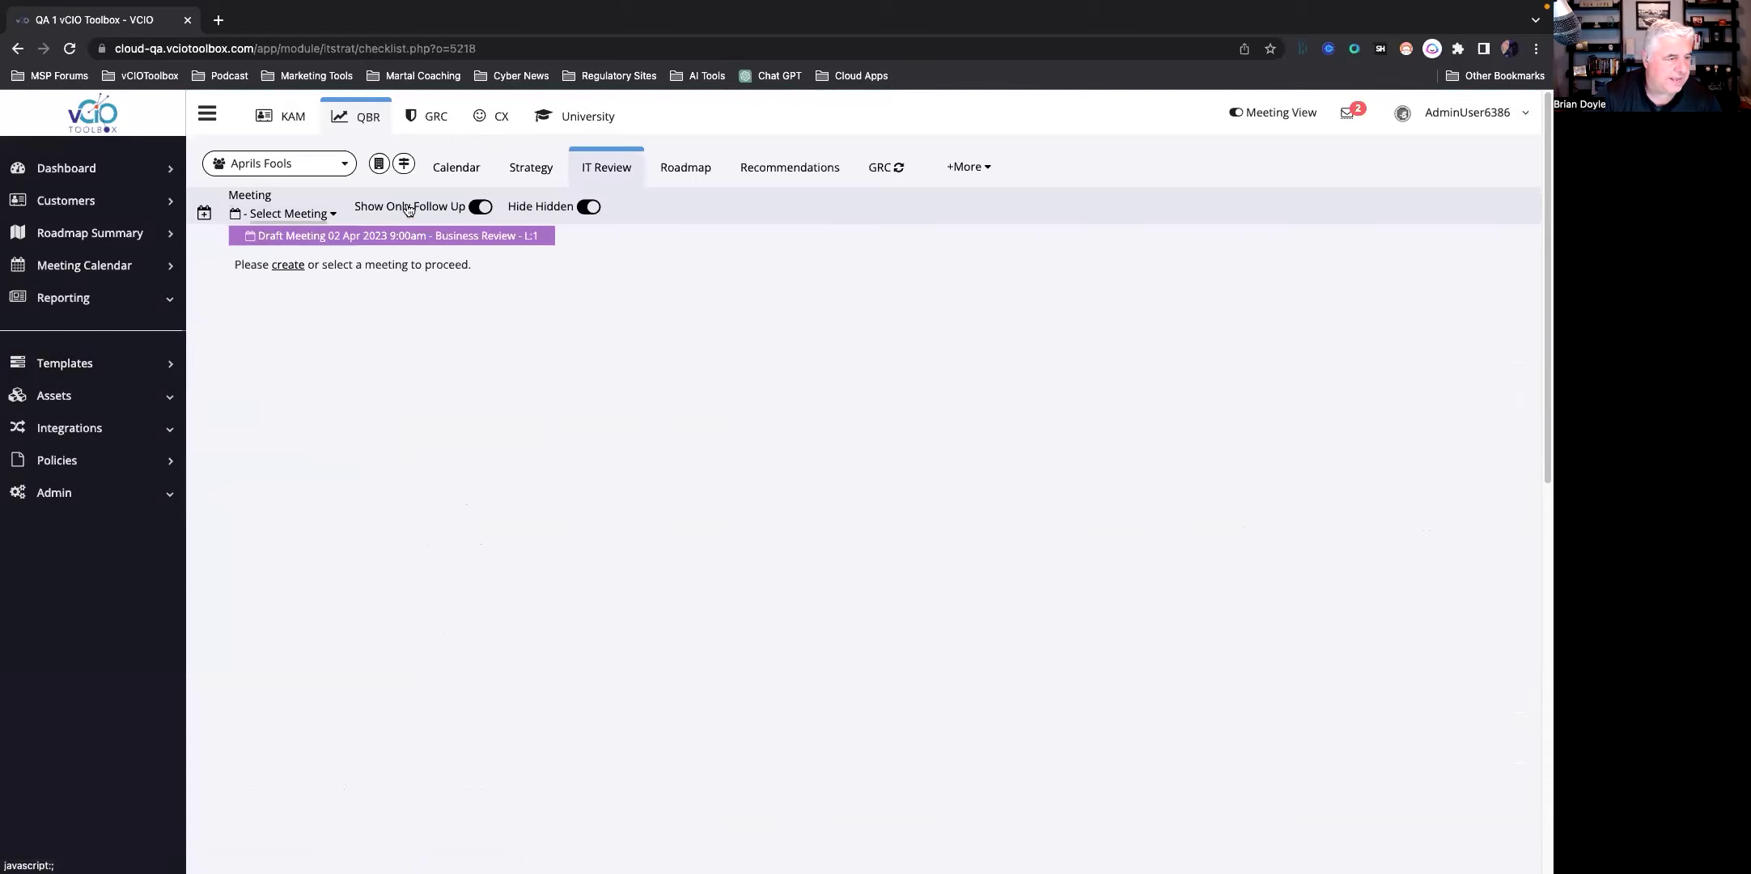
left_click(453, 167)
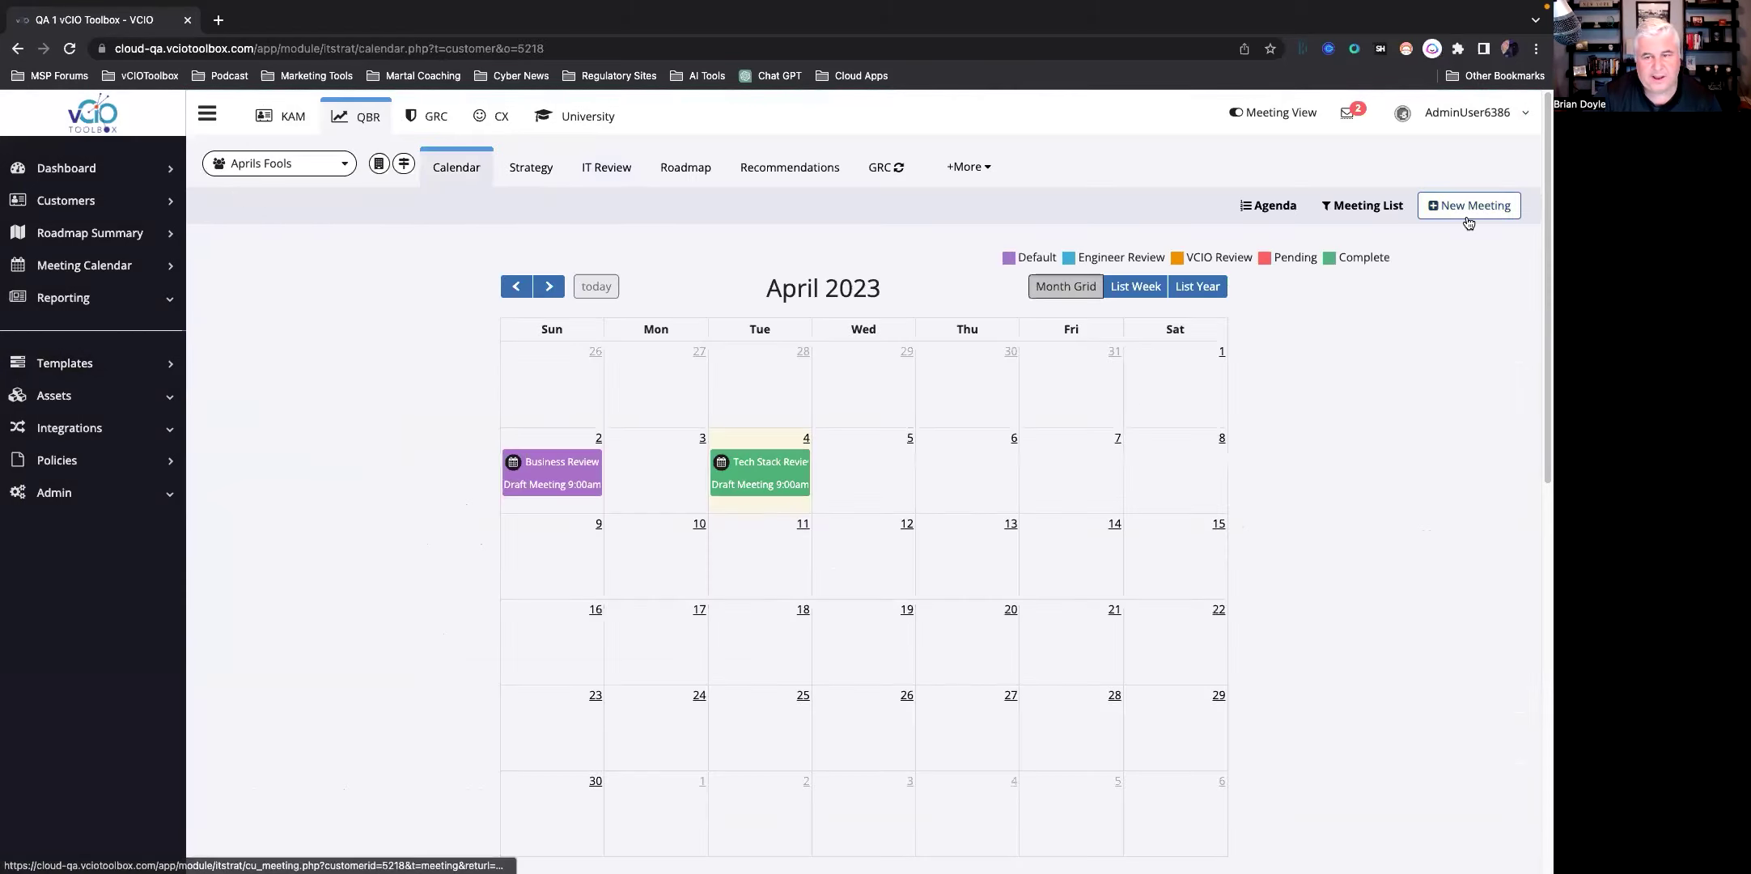
left_click(1467, 209)
left_click(859, 259)
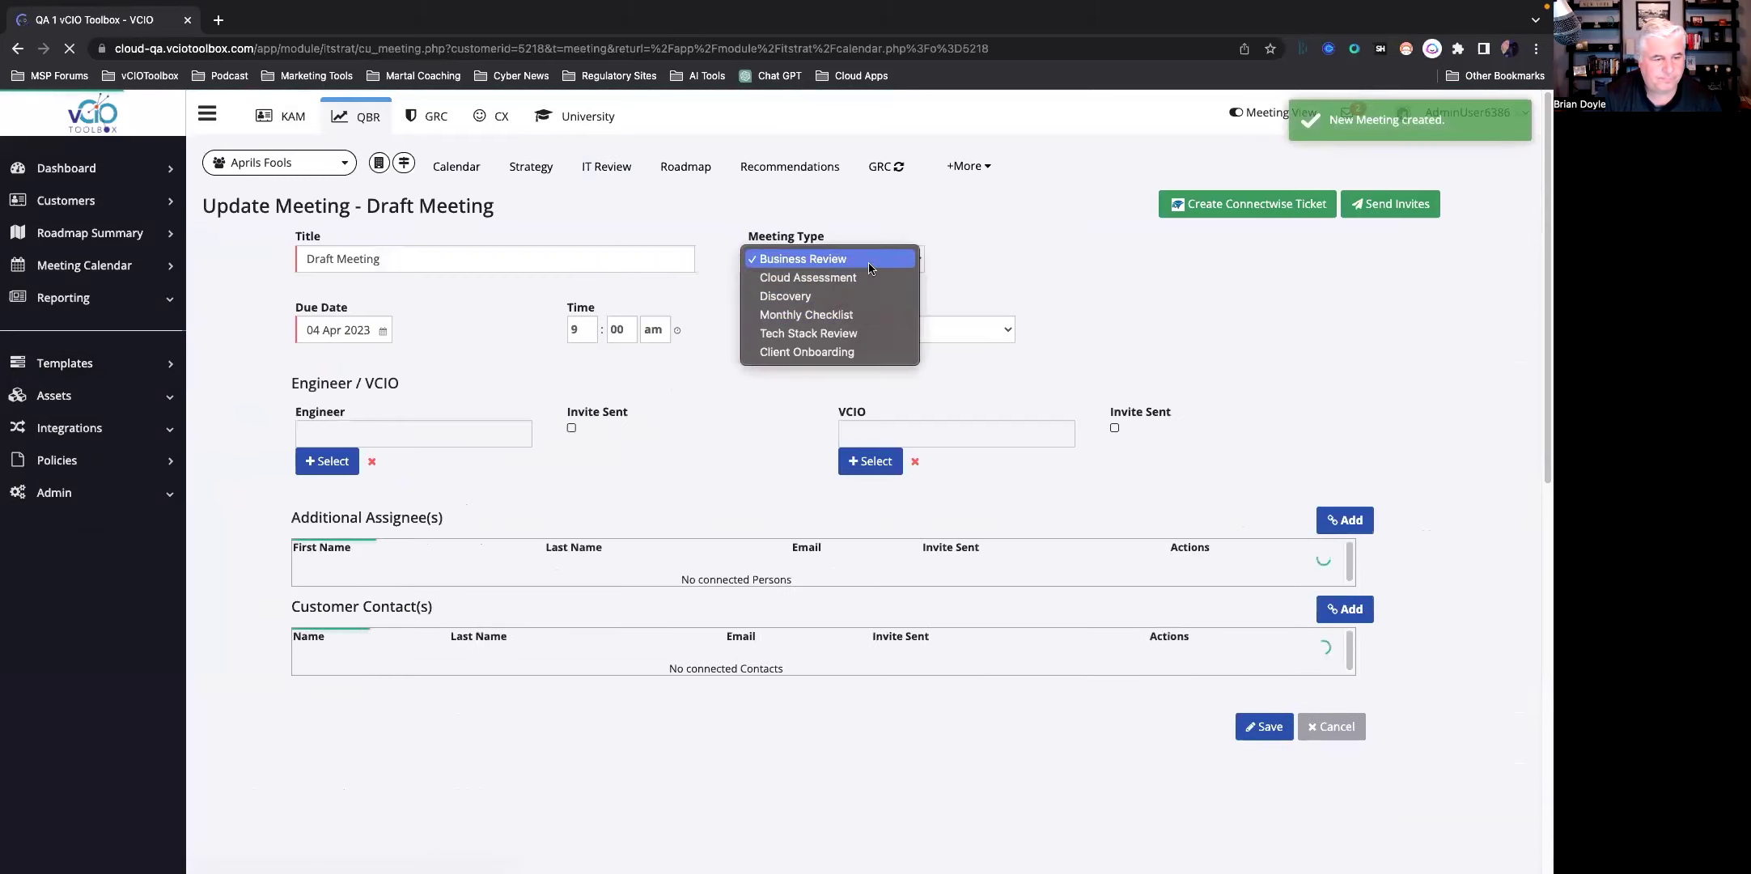
left_click(854, 343)
left_click(1264, 726)
Step: Open the Tech Stack Review draft meeting in the IT review of Aprils Fools
left_click(607, 167)
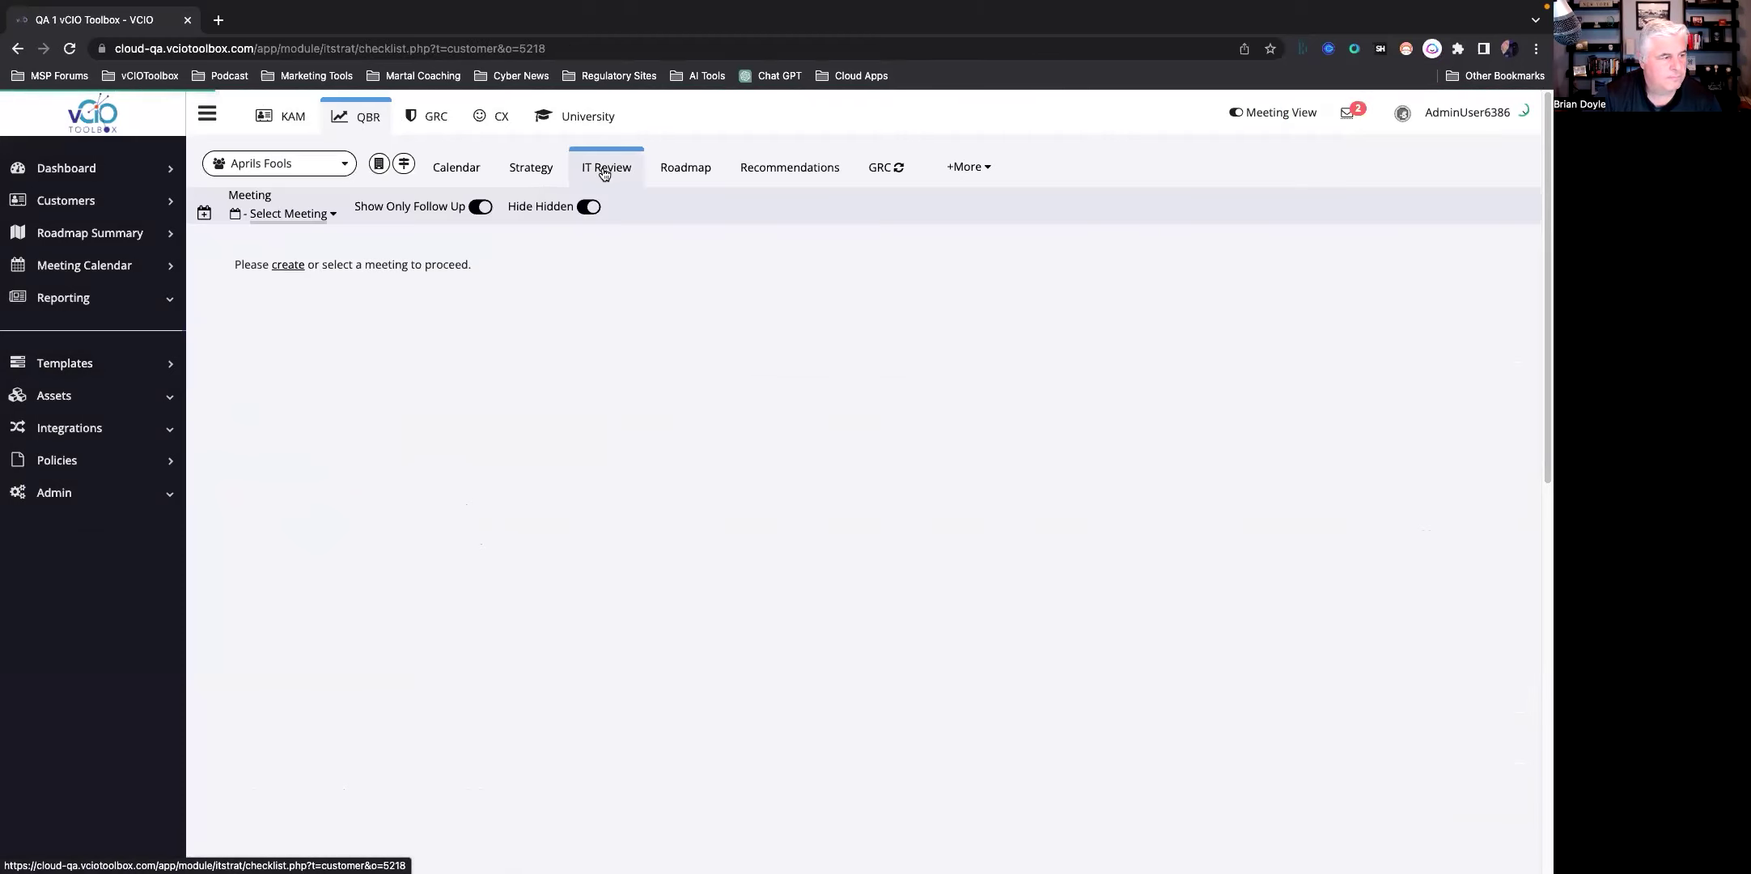
left_click(300, 215)
left_click(314, 256)
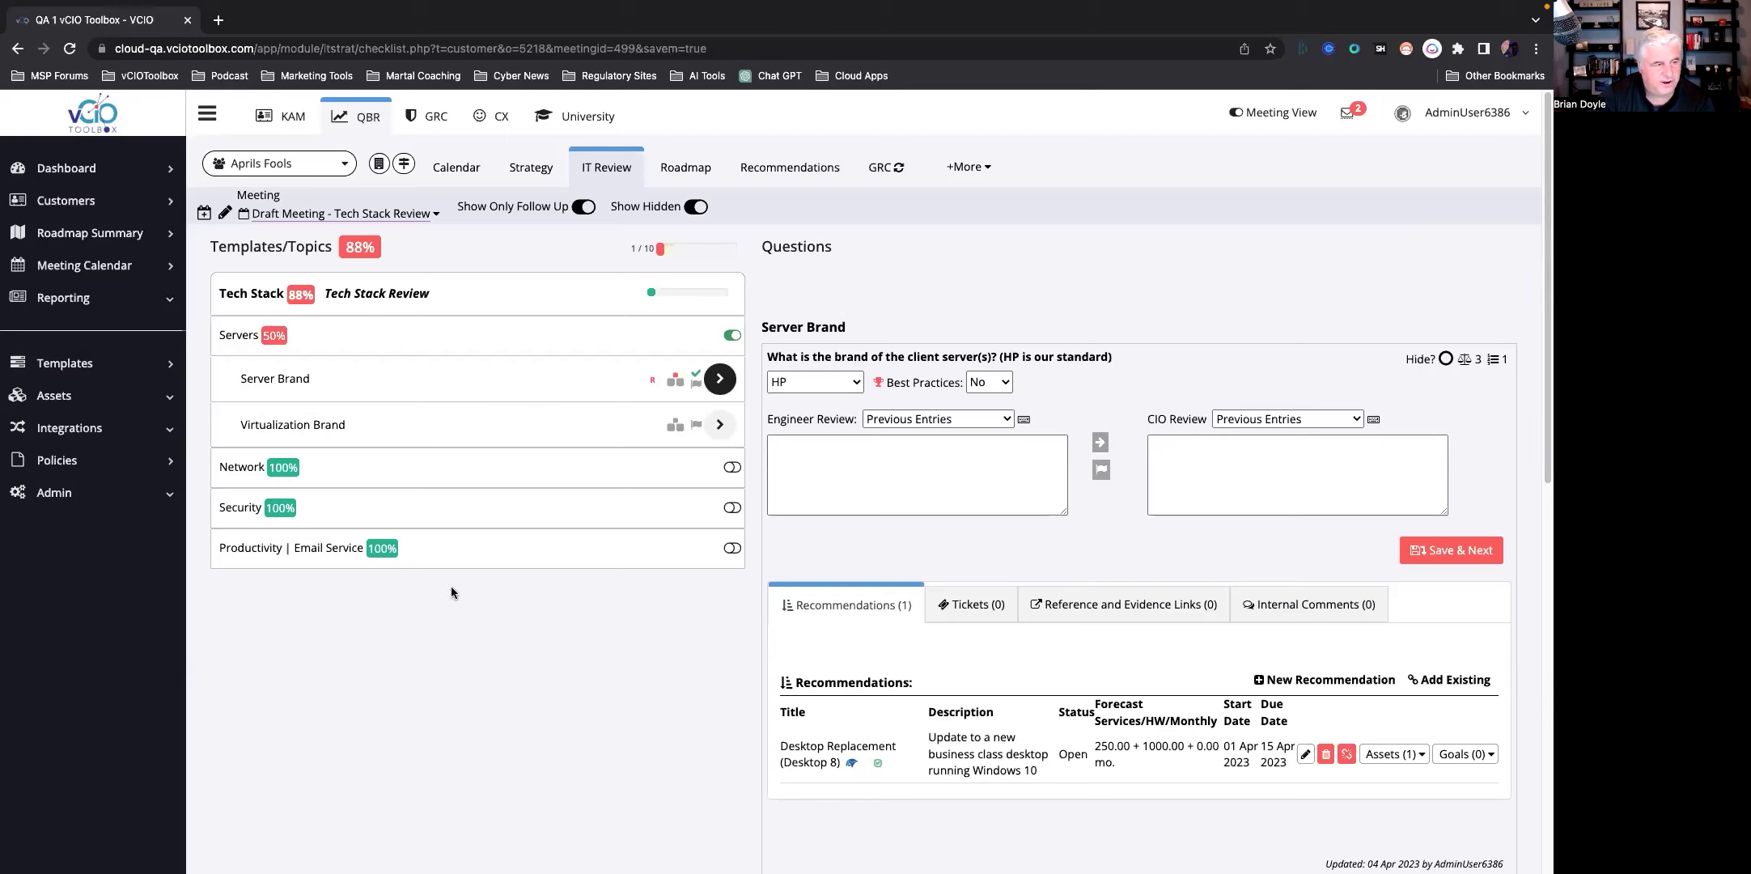
Step: Set Best Practices to No for the Firewall Brand question under Network and save the answer
left_click(733, 467)
left_click(719, 509)
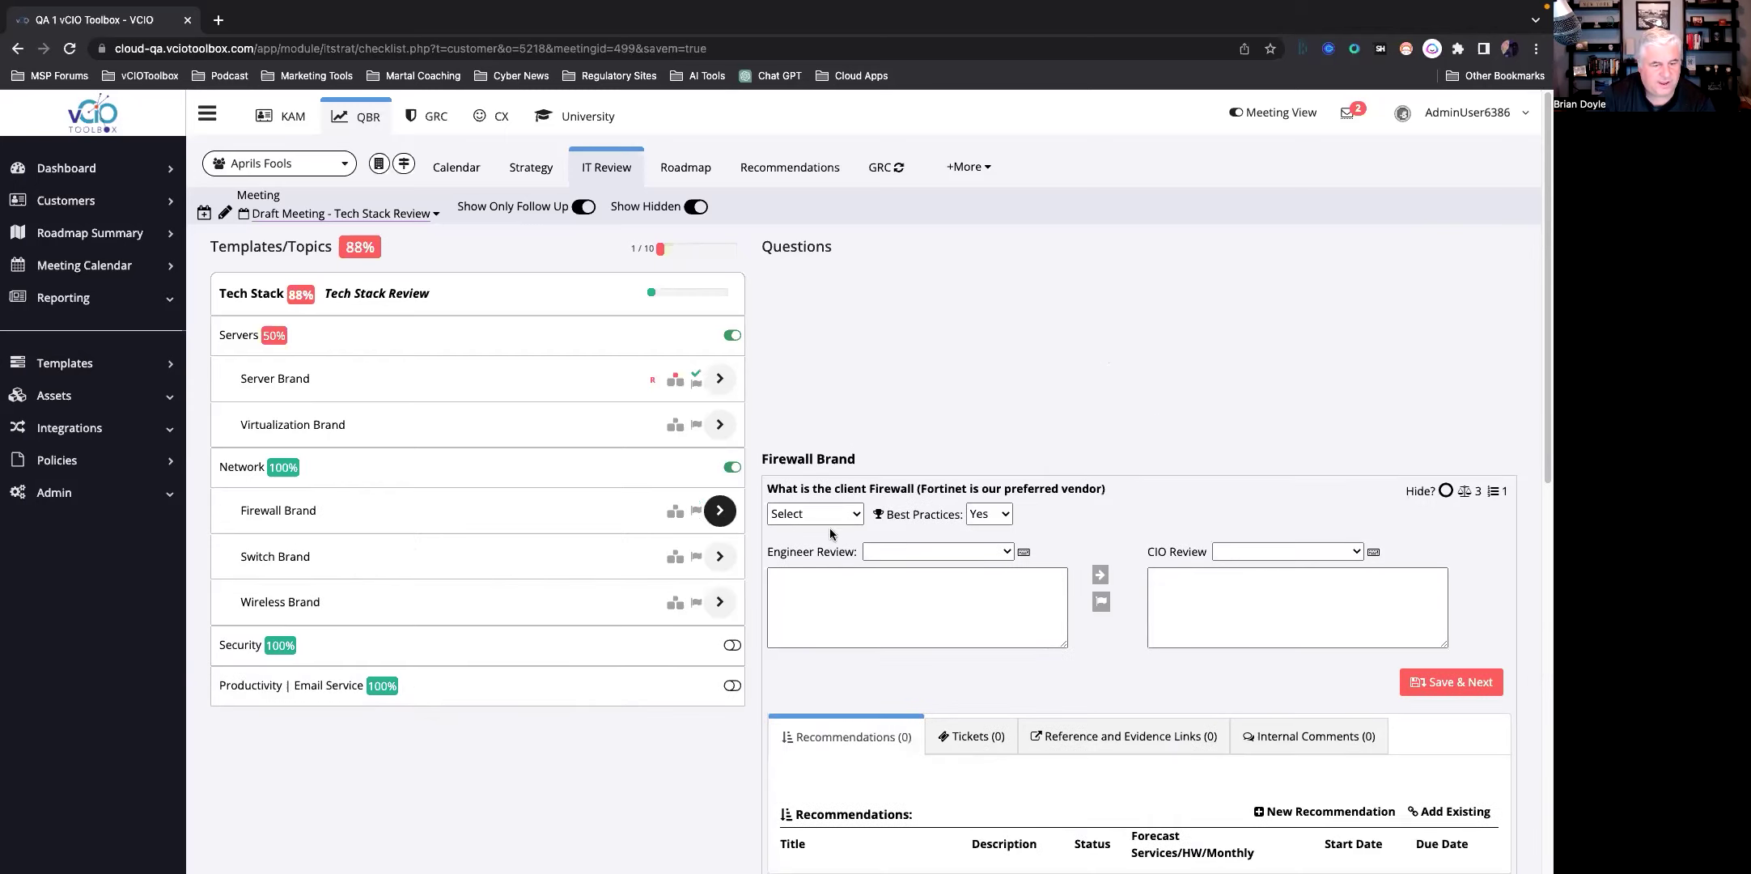
left_click(1002, 514)
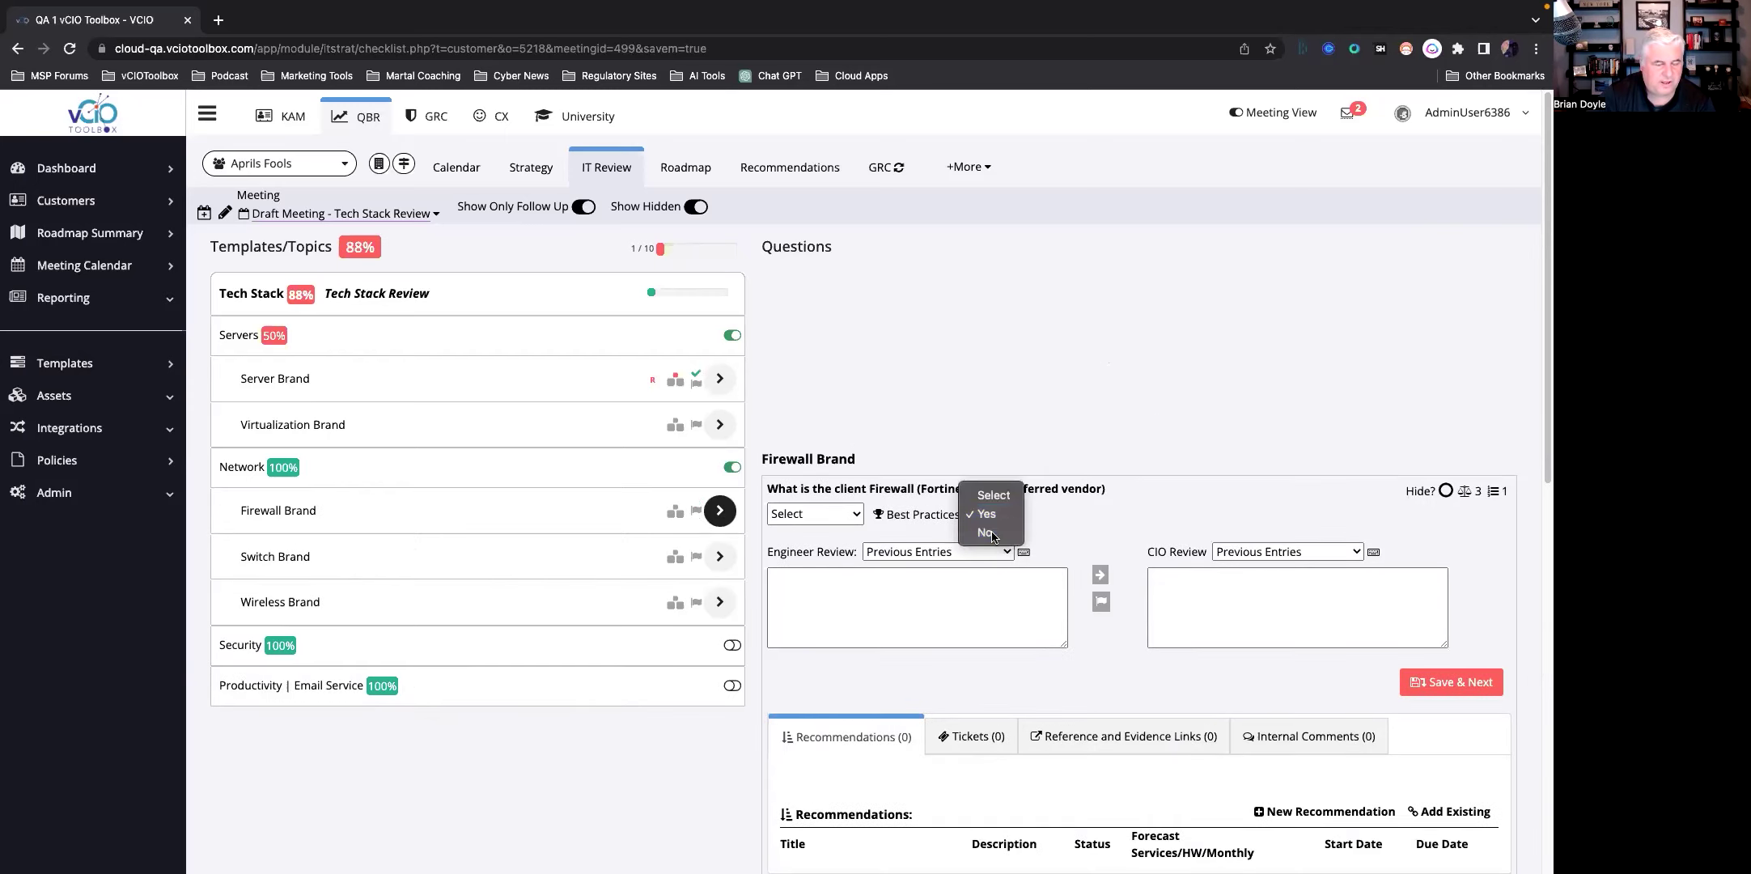
left_click(985, 533)
left_click(1487, 688)
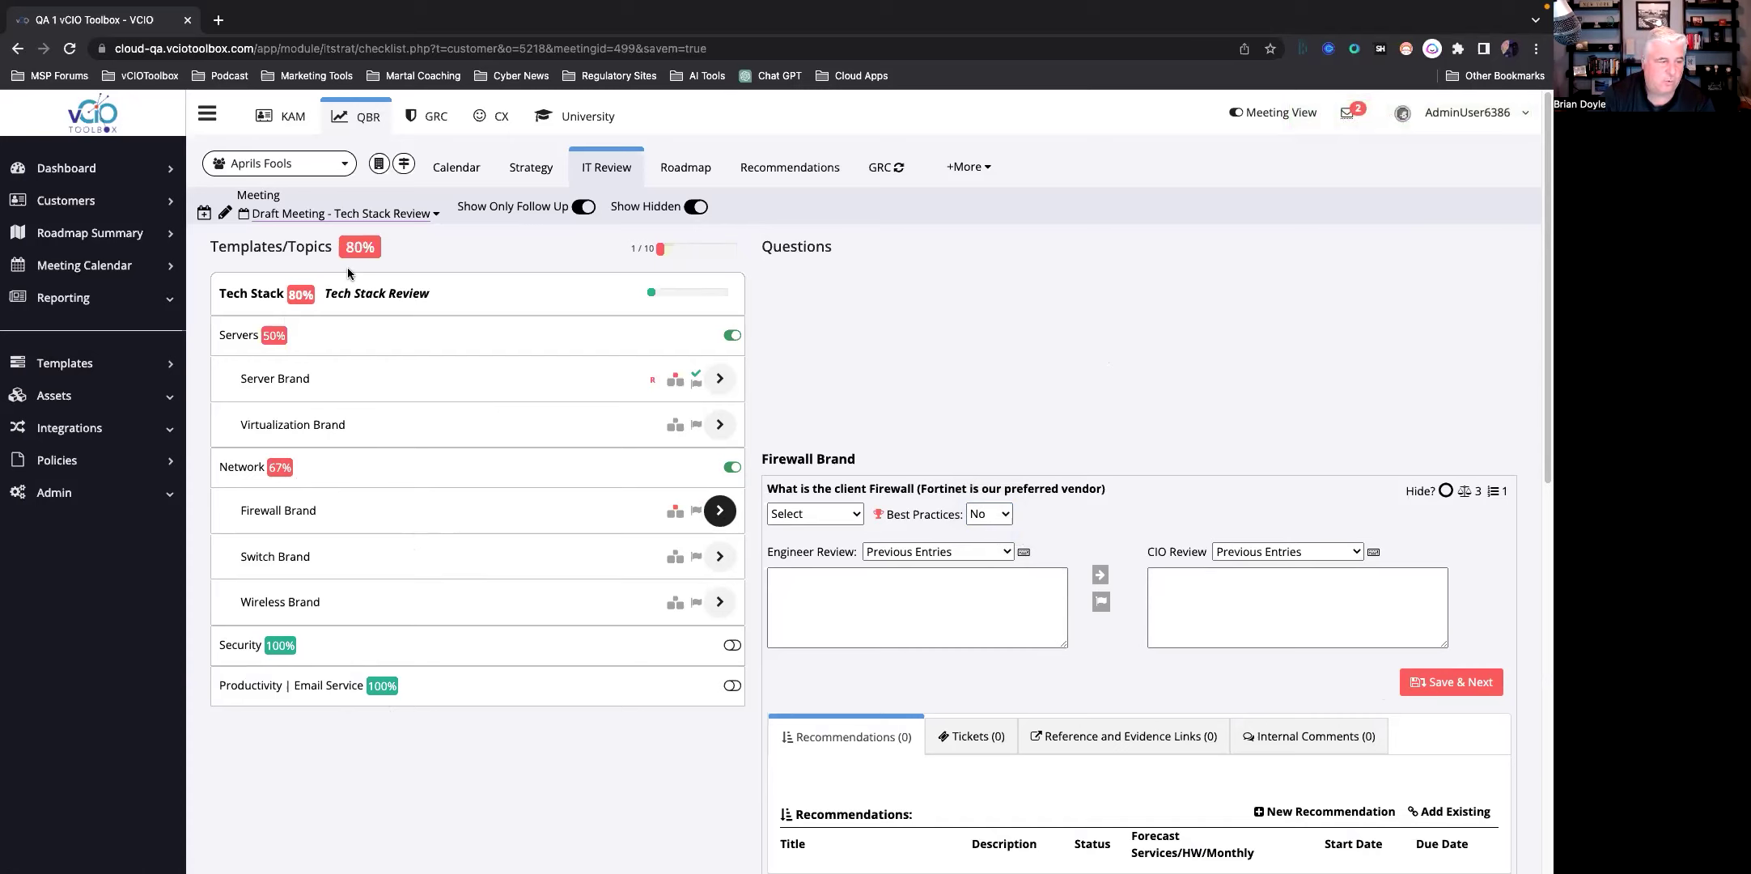
Step: Set Best Practices to No for the Security Awareness Training Vendor question, save it and move on to the following question
left_click(732, 645)
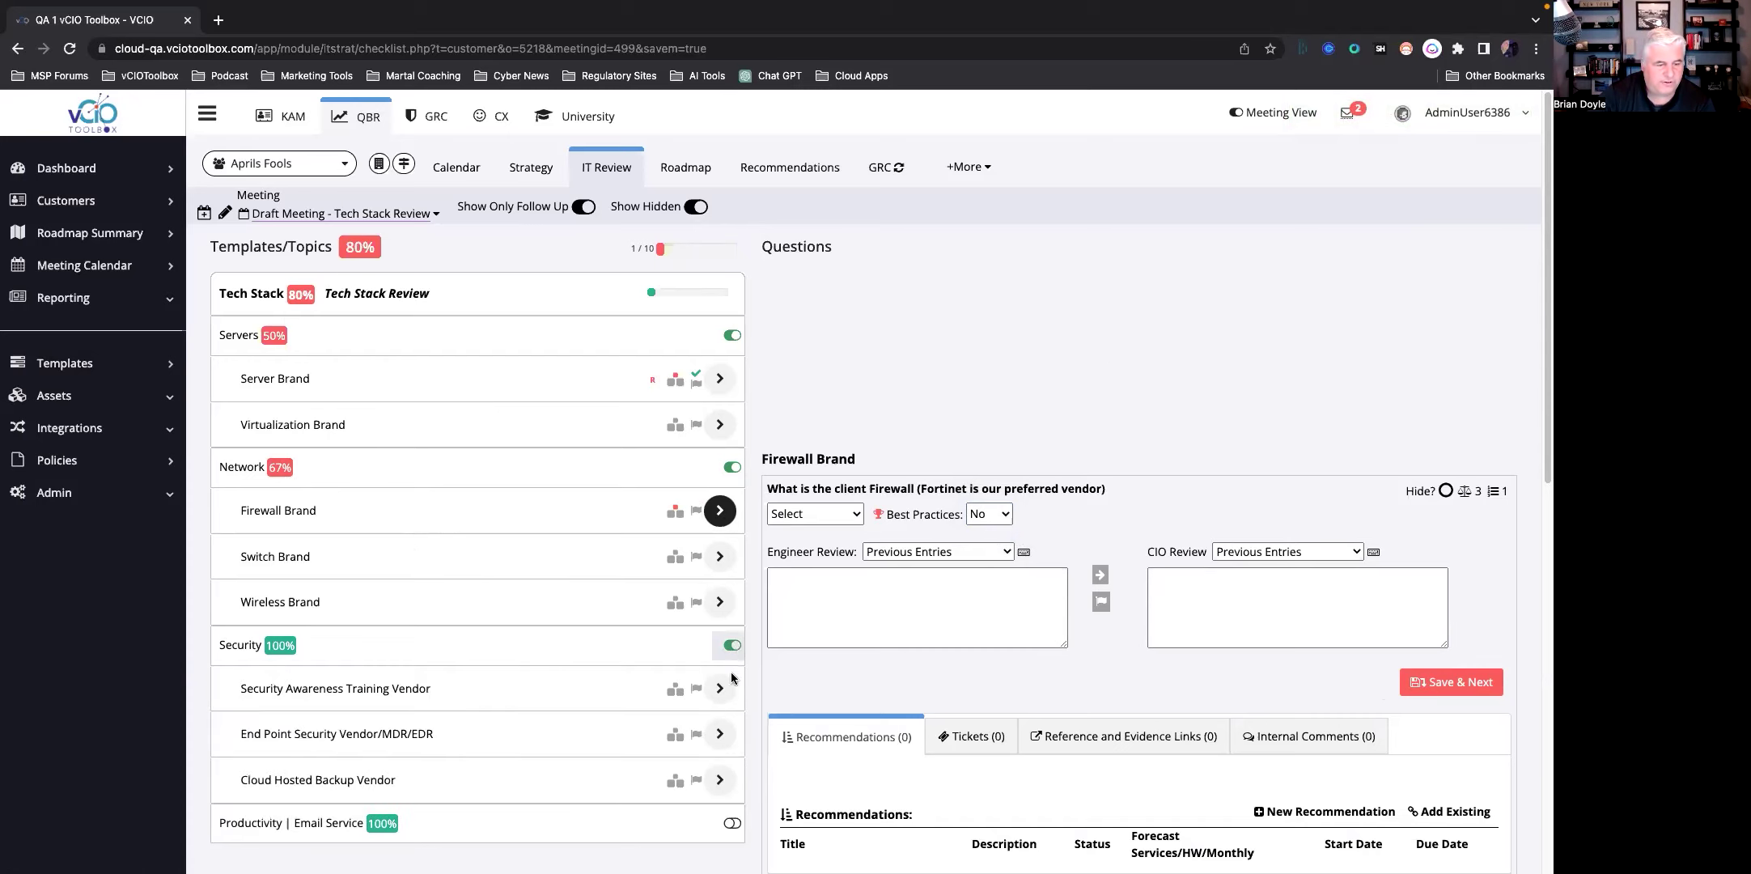
left_click(723, 689)
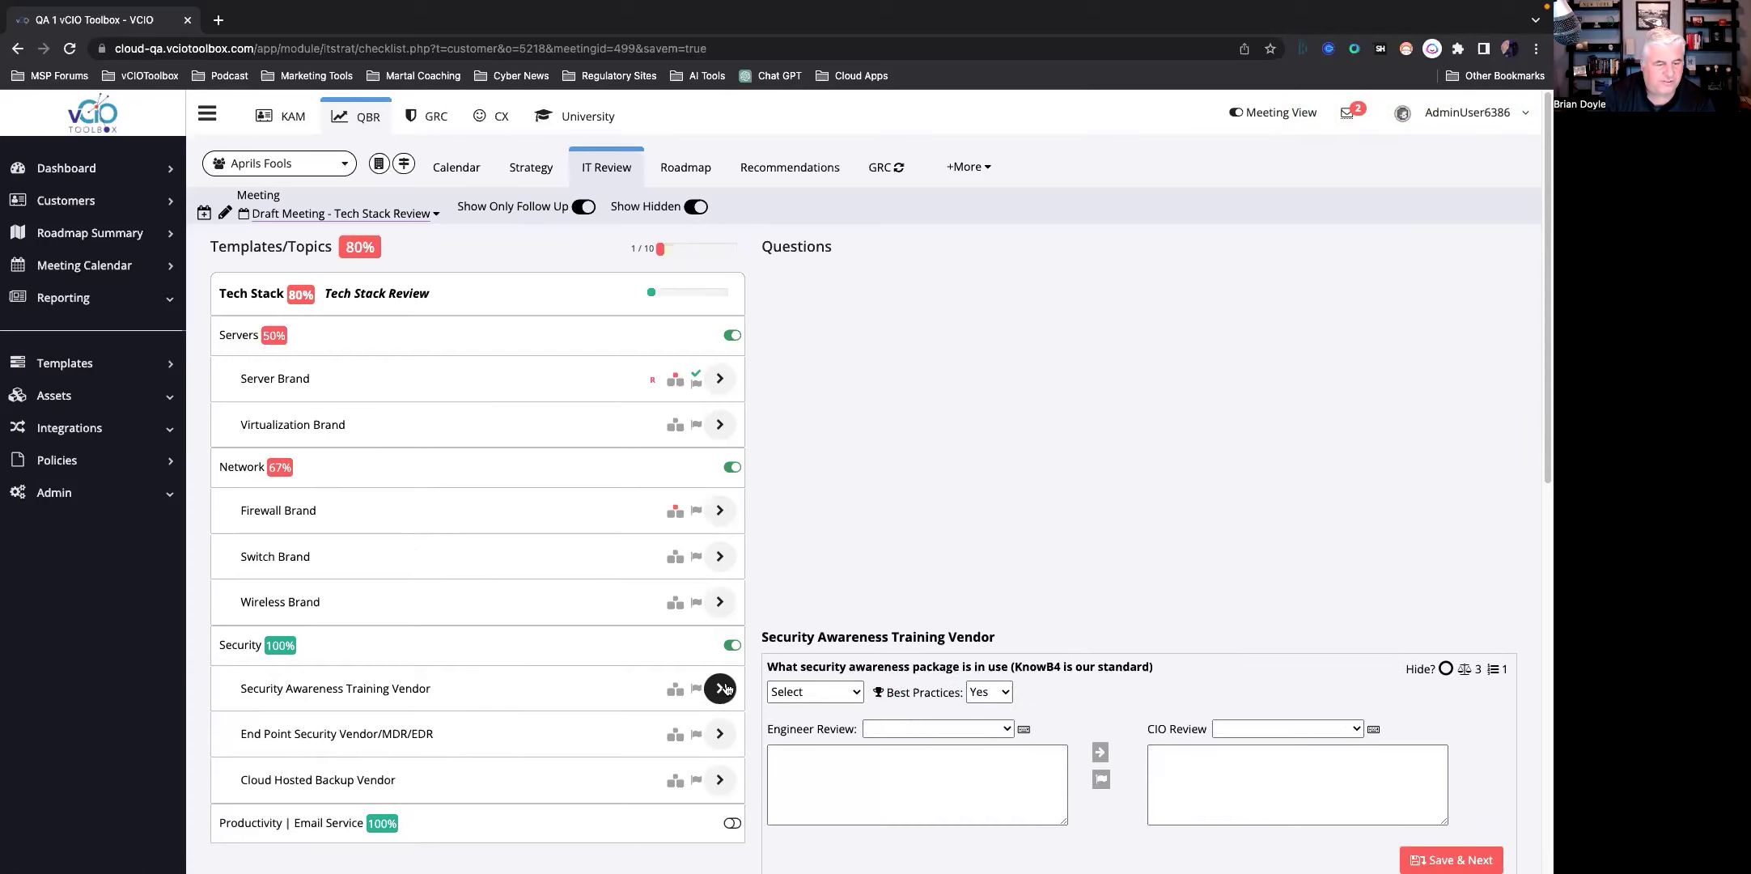
left_click(858, 689)
left_click(998, 692)
left_click(999, 692)
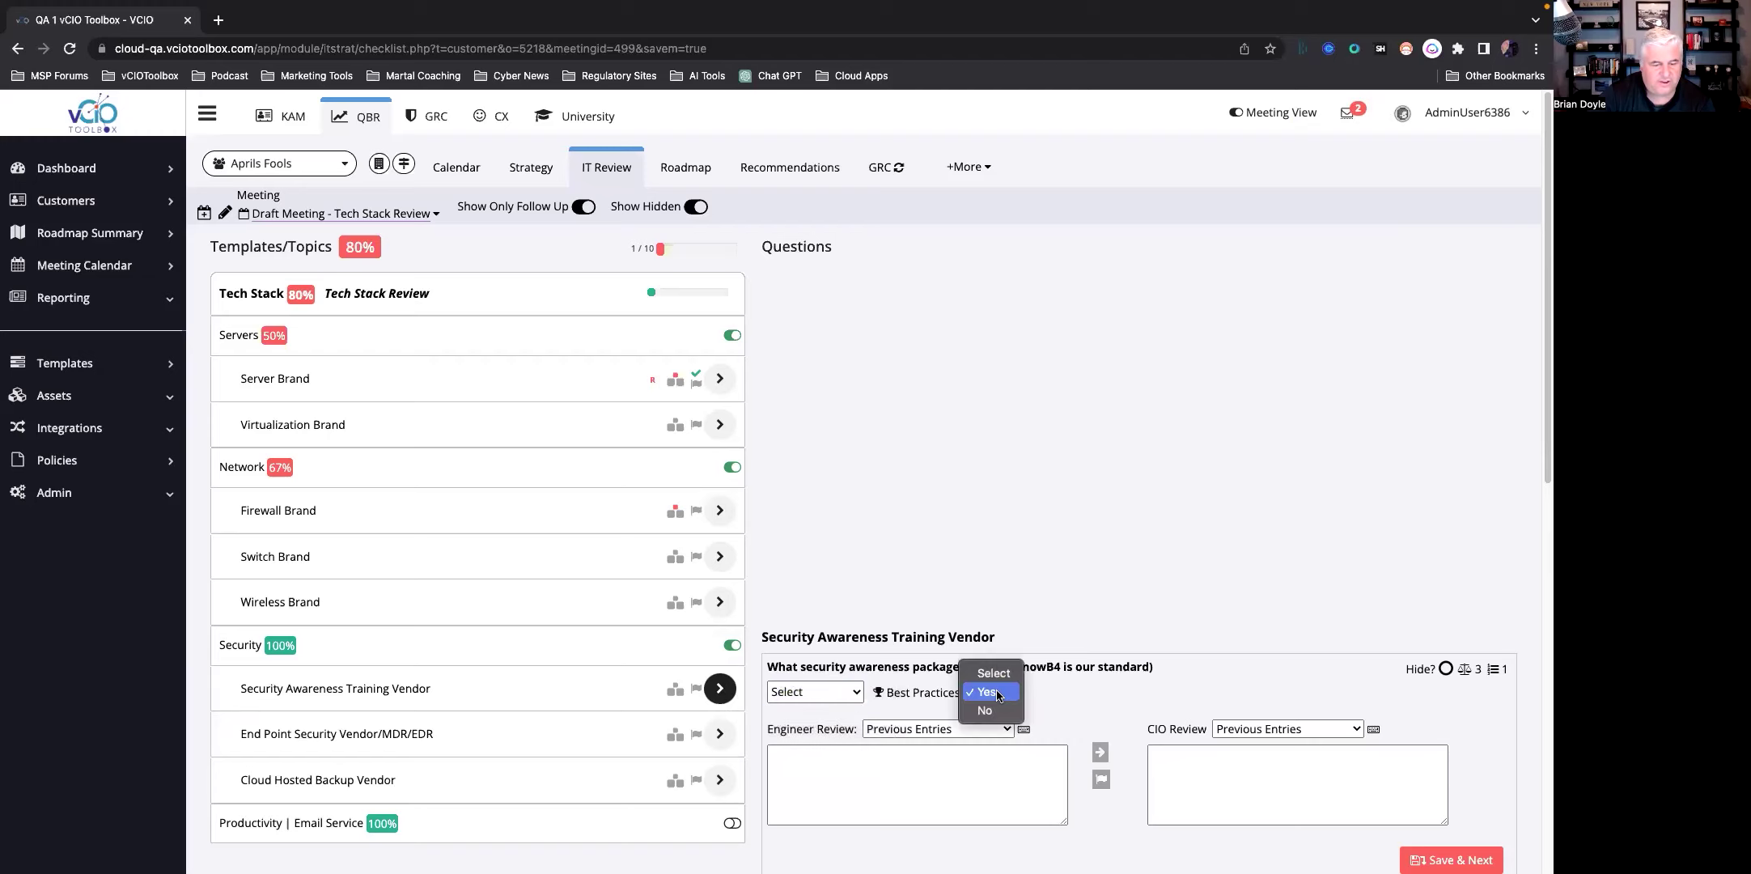
left_click(984, 711)
scroll(1282, 792, "down", 3)
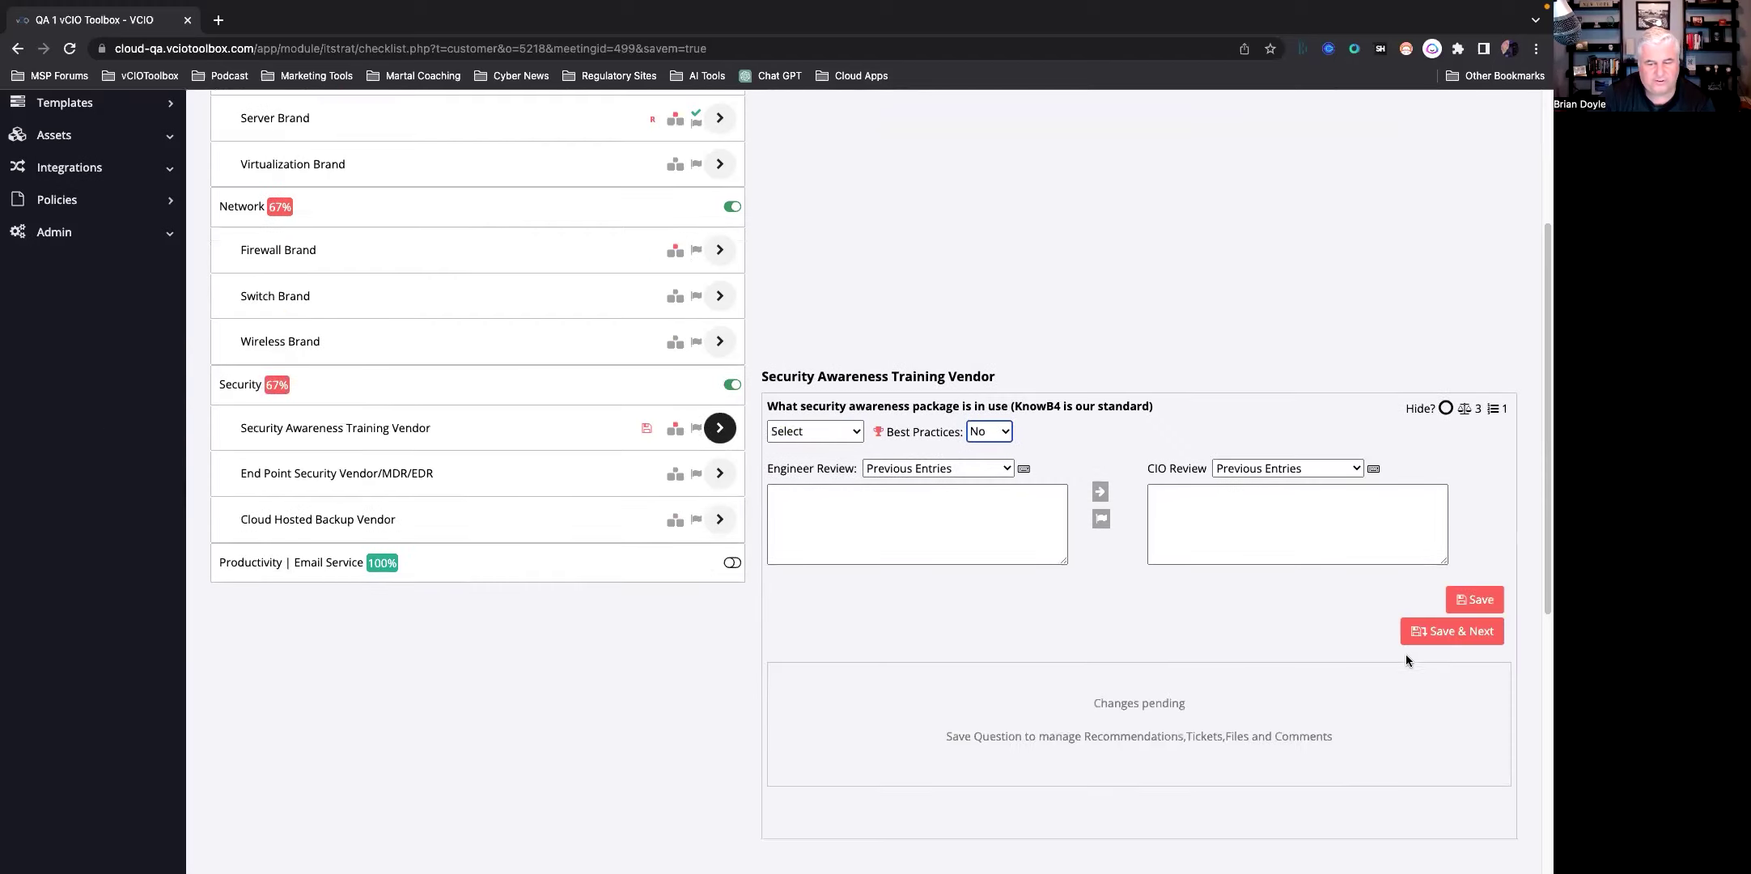
left_click(1432, 633)
Step: Set Best Practices to No for the End Point Security Vendor/MDR/EDR question, save it and review the topic scores
left_click(989, 477)
key("Return")
left_click(1449, 679)
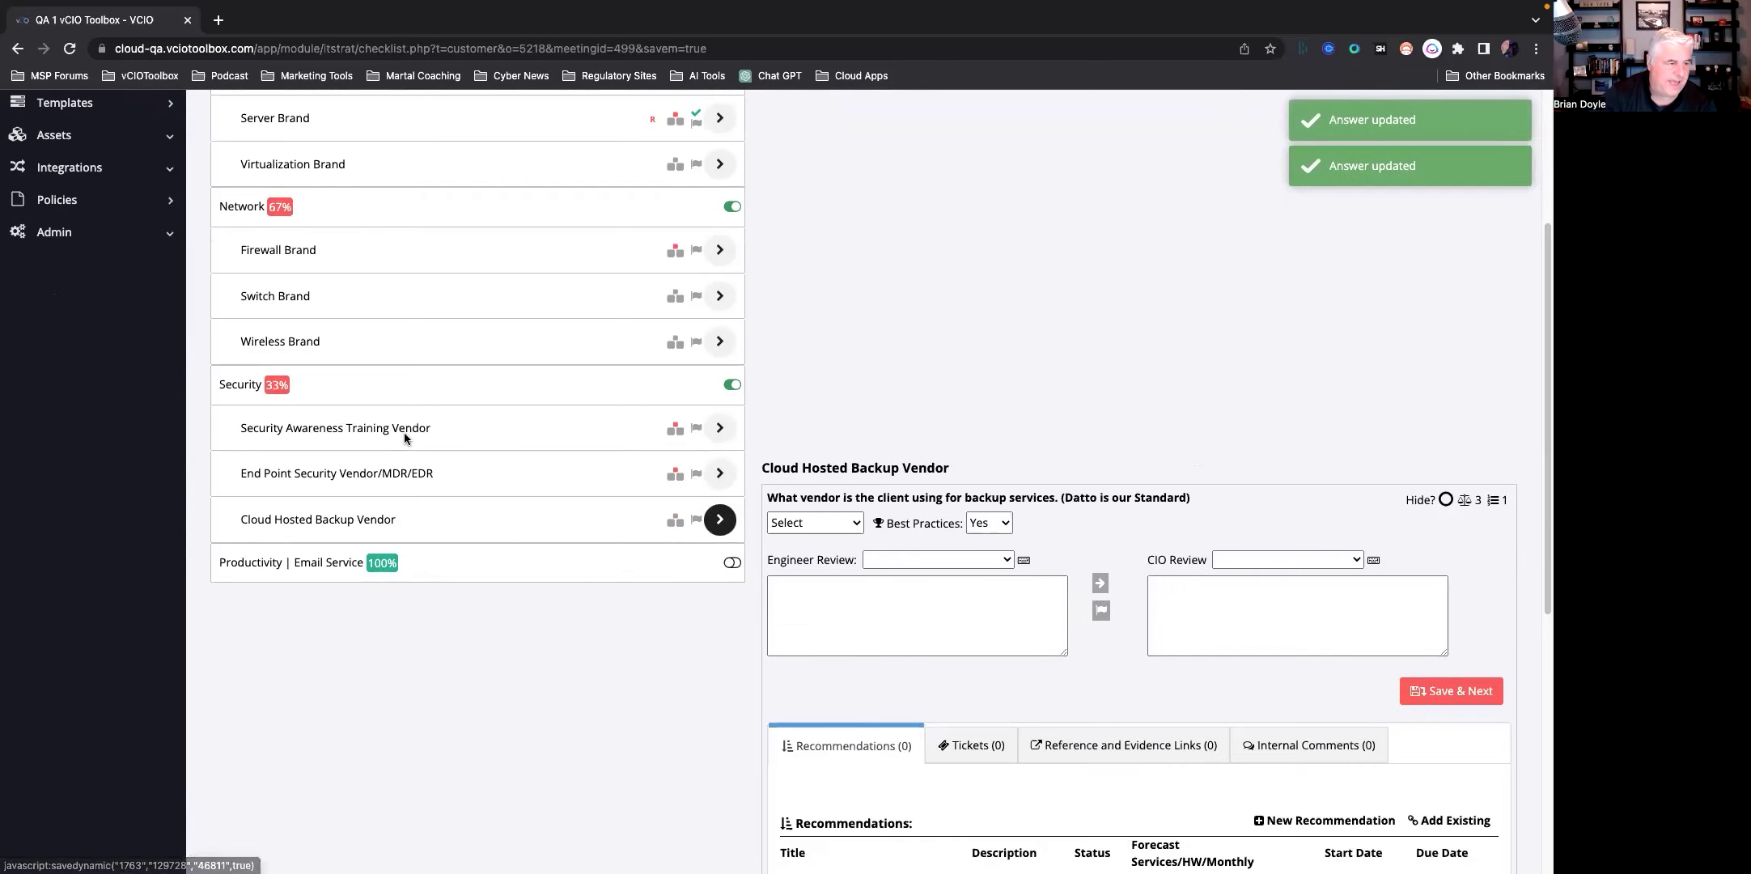
scroll(394, 450, "up", 2)
scroll(394, 450, "up", 1)
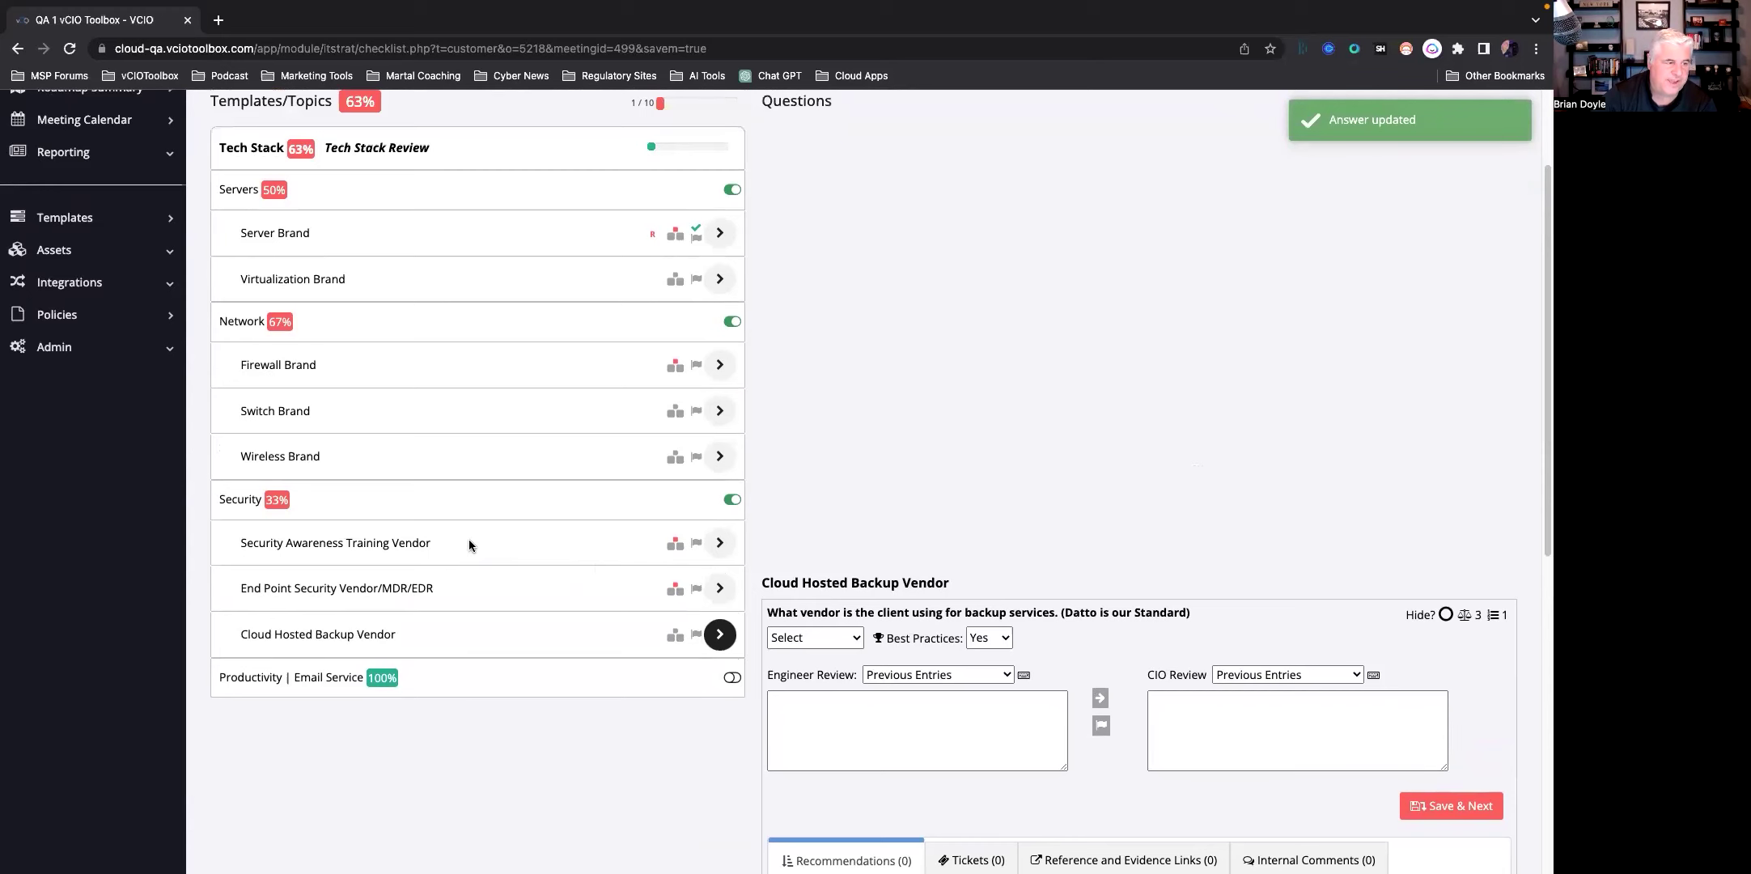
scroll(469, 546, "up", 4)
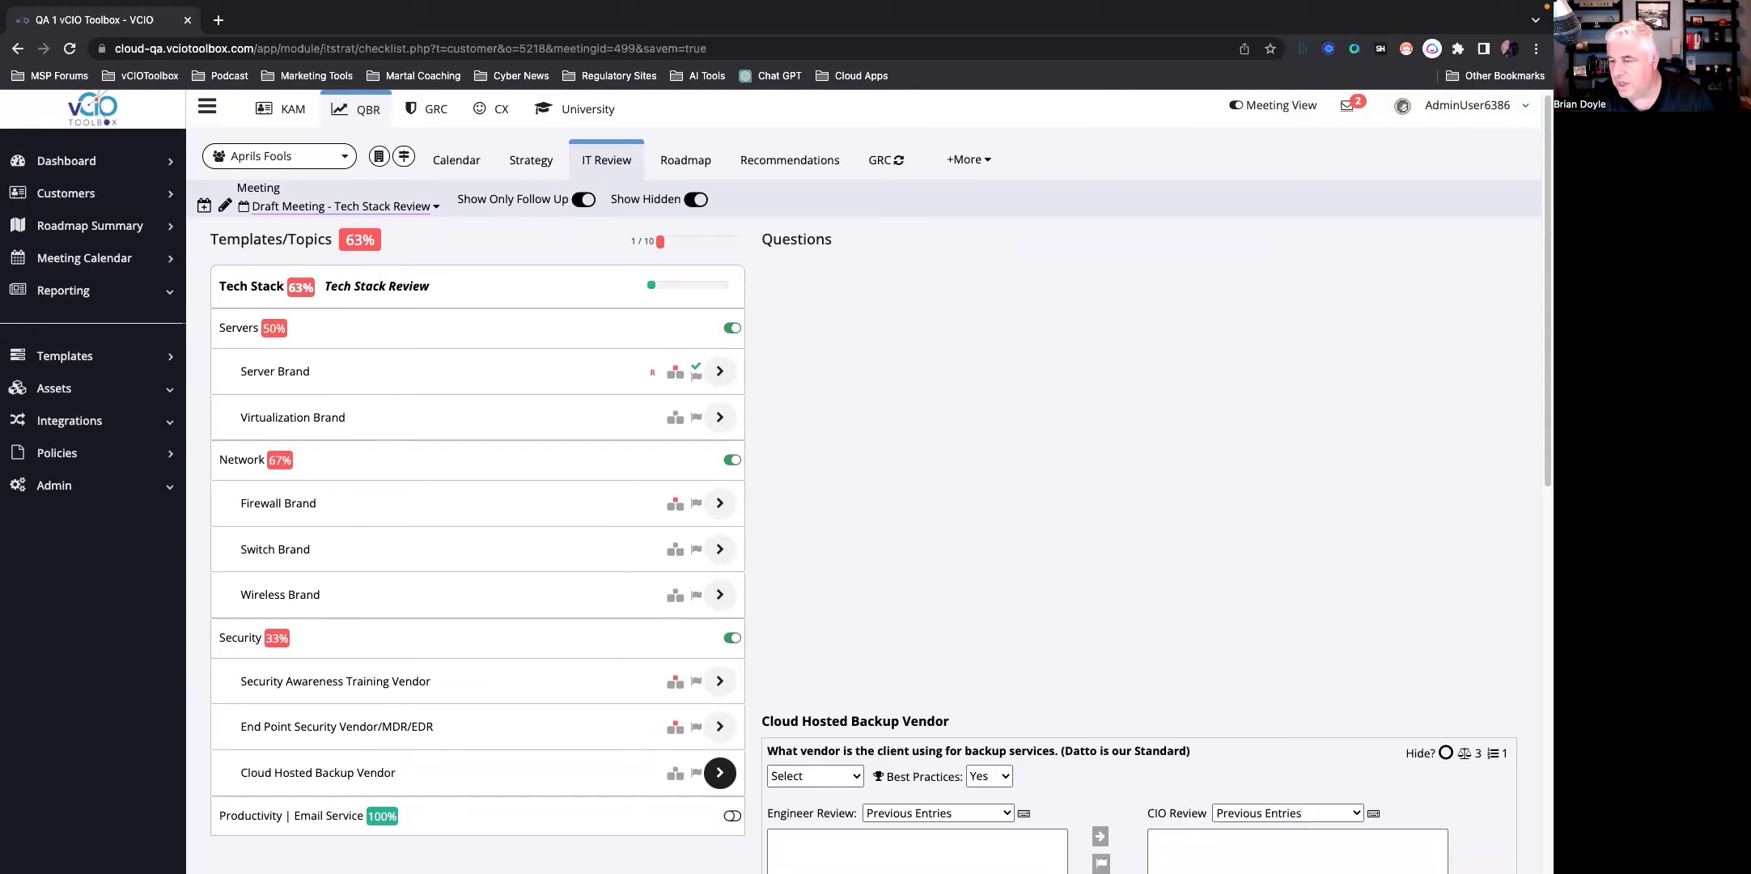
Step: Open the GRC Security & Compliance templates and look through the whole list with its scoring methods
left_click(429, 112)
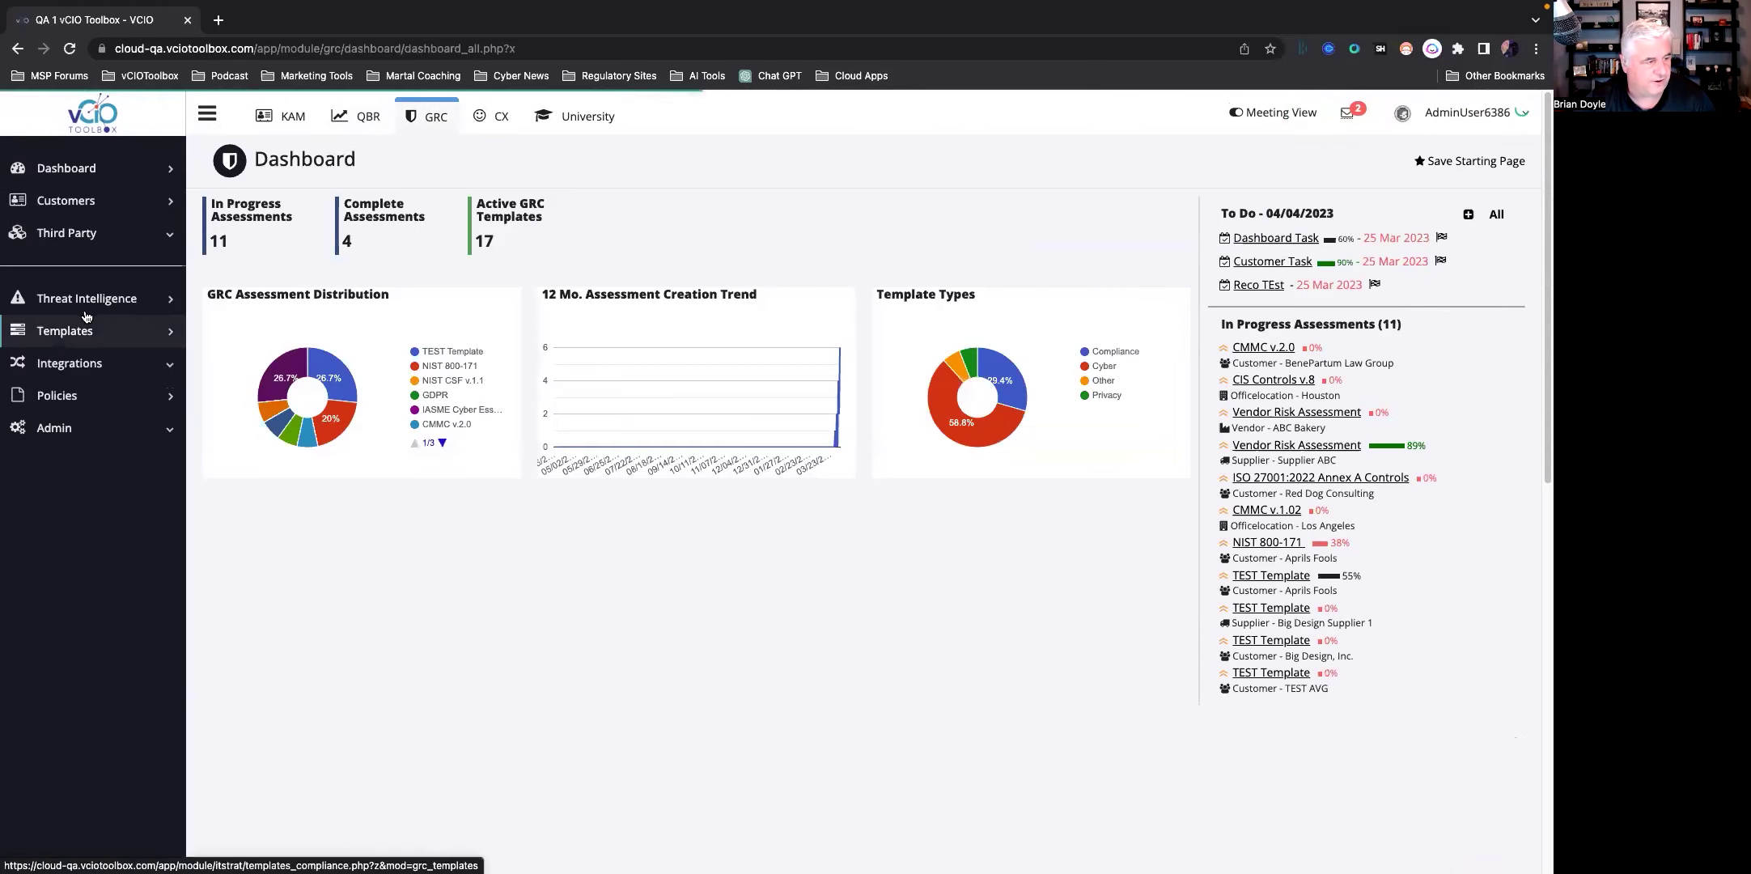
left_click(66, 332)
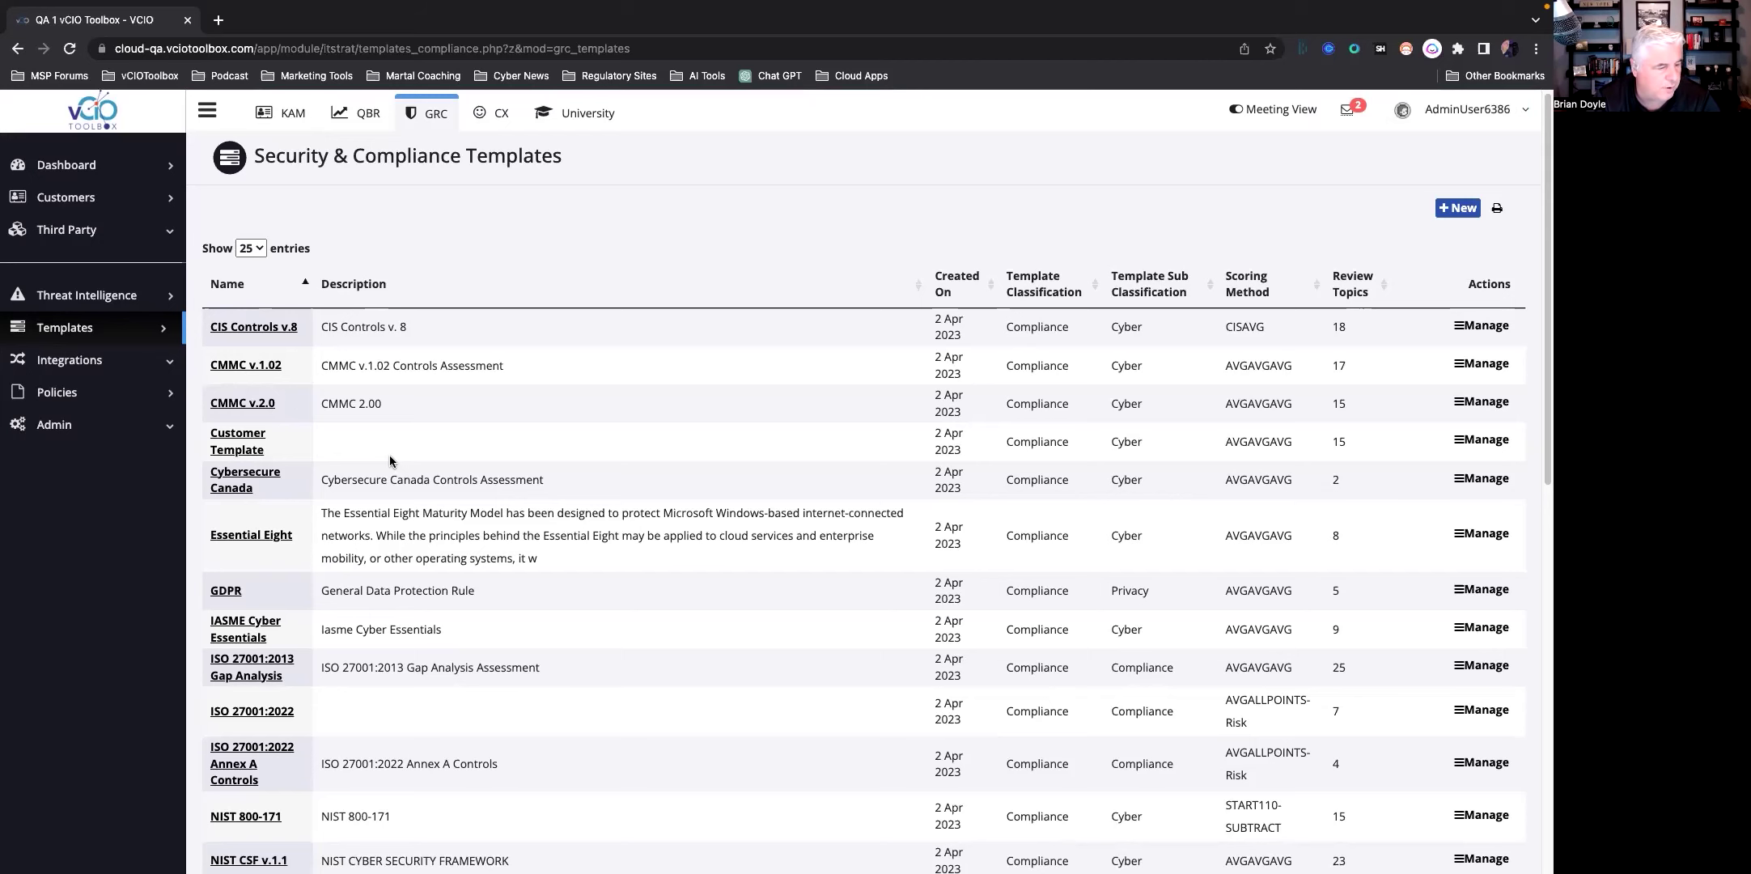
scroll(346, 458, "down", 4)
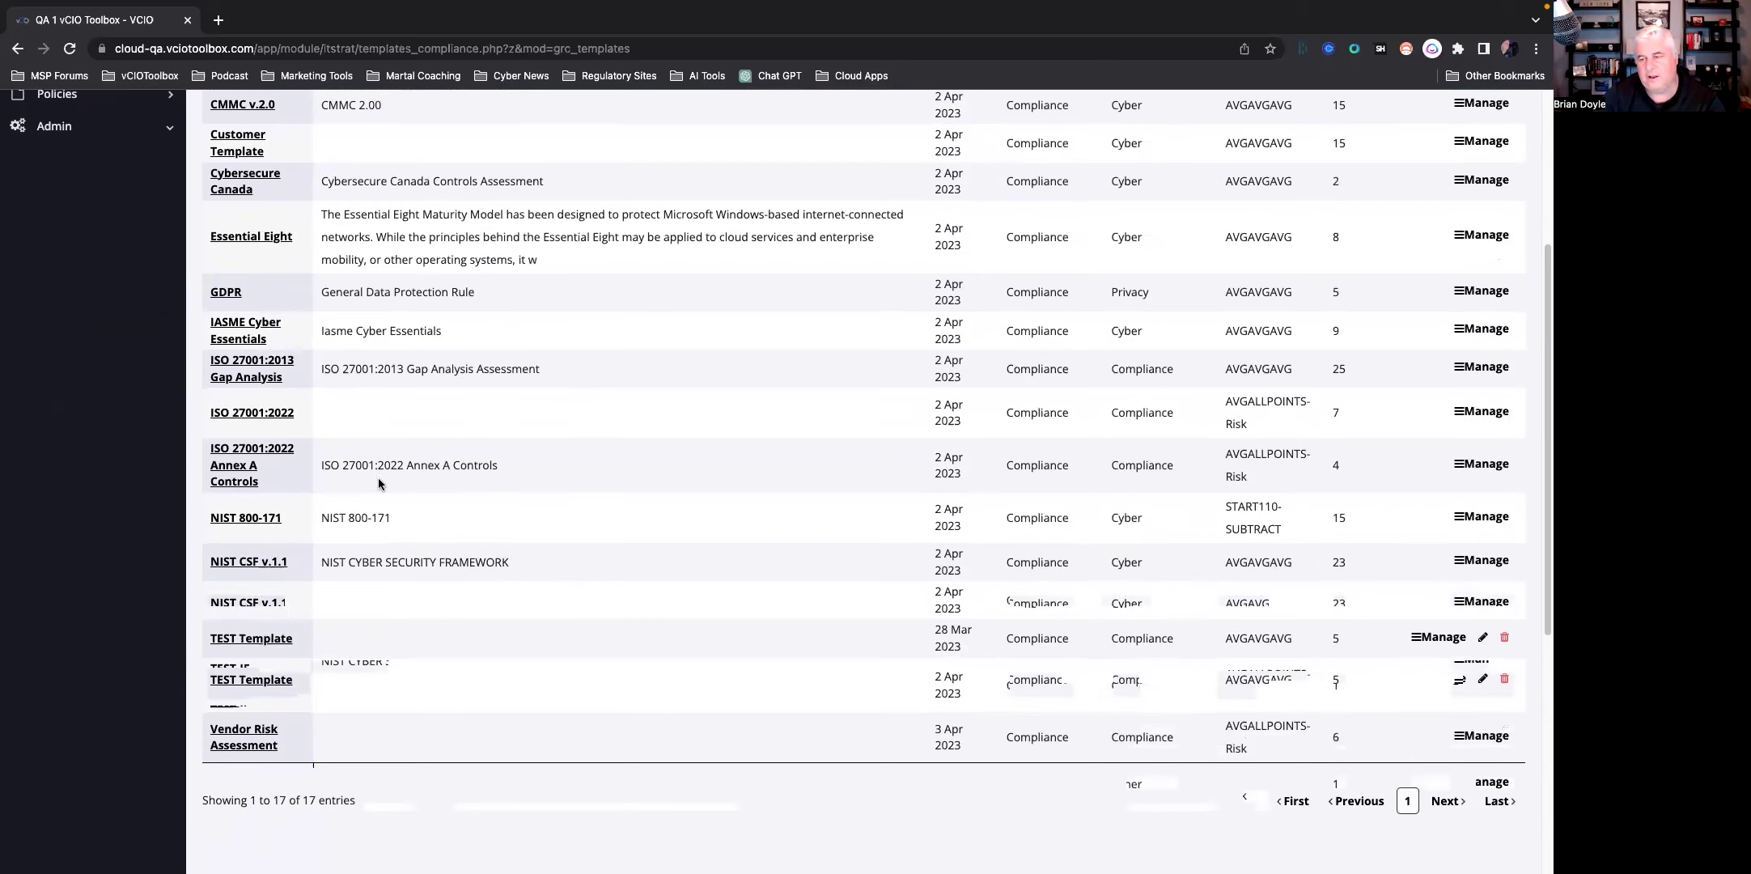
scroll(364, 488, "down", 1)
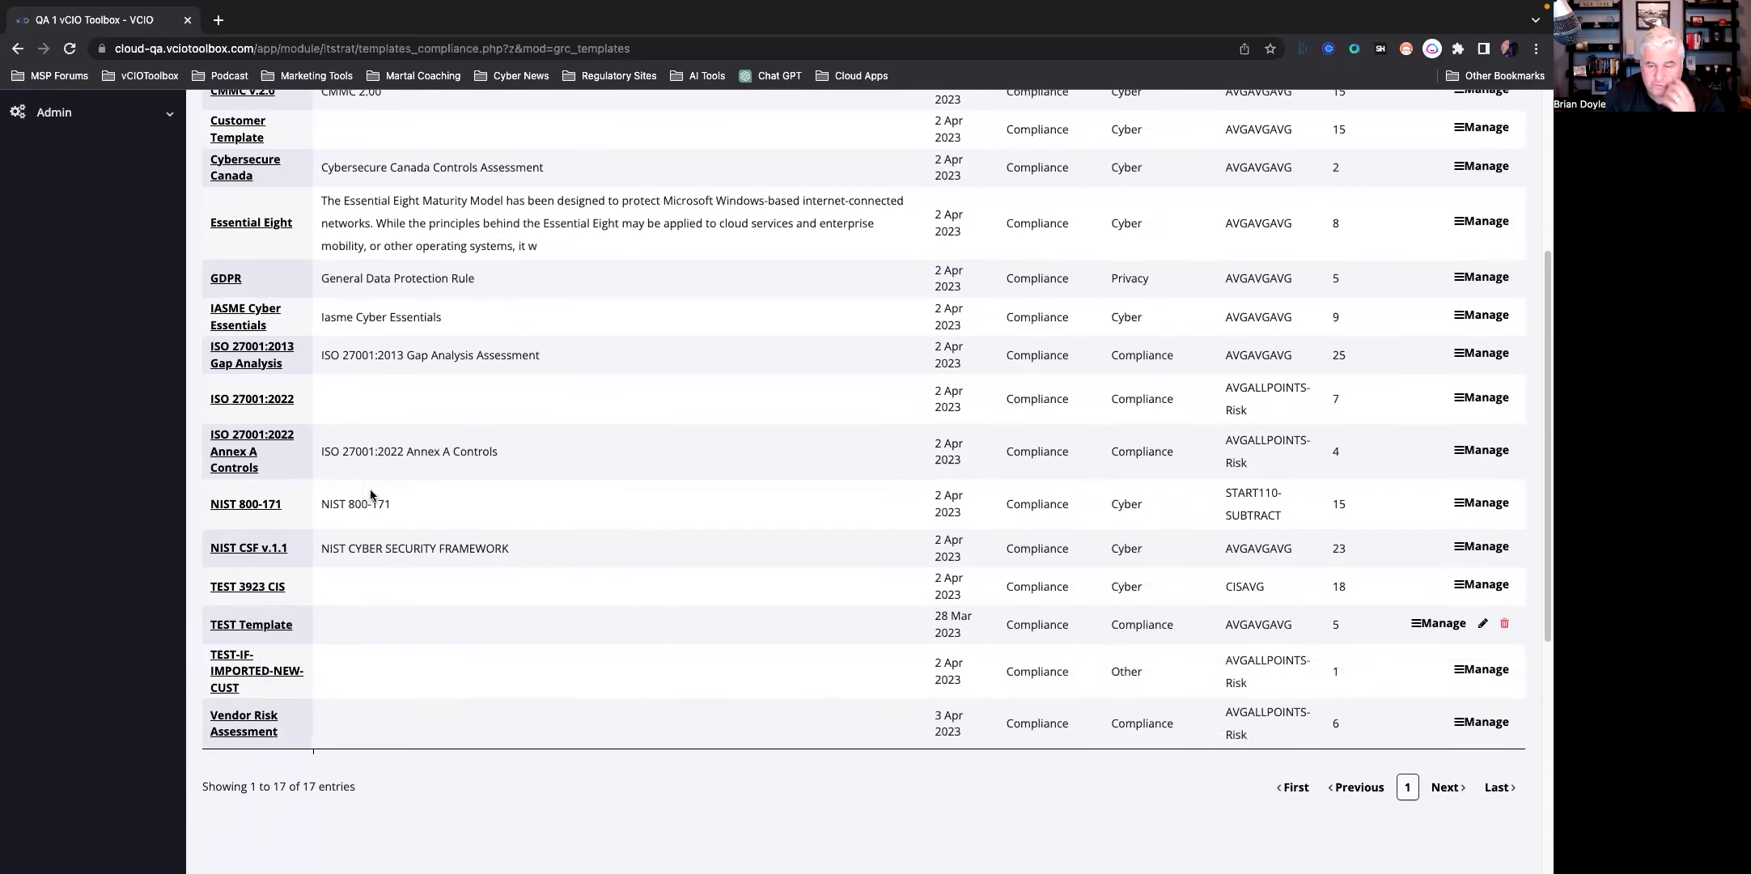
scroll(369, 489, "up", 4)
Step: Save the QBR VCIO Global Dashboard for all VCIOs as the starting page
left_click(360, 116)
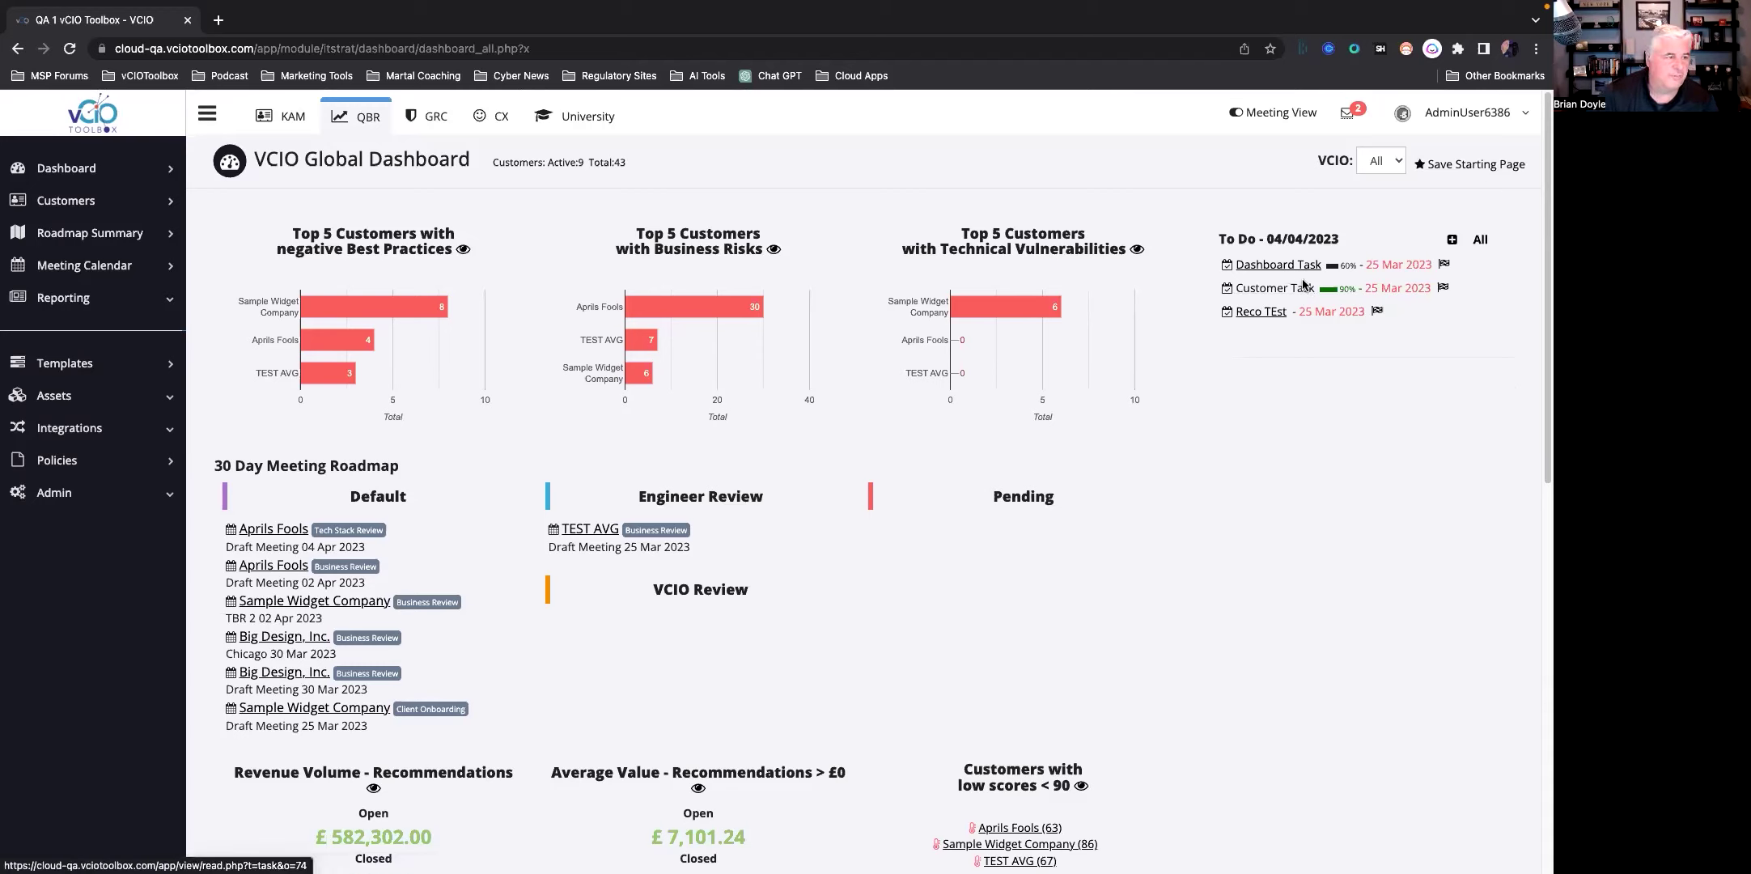
left_click(289, 118)
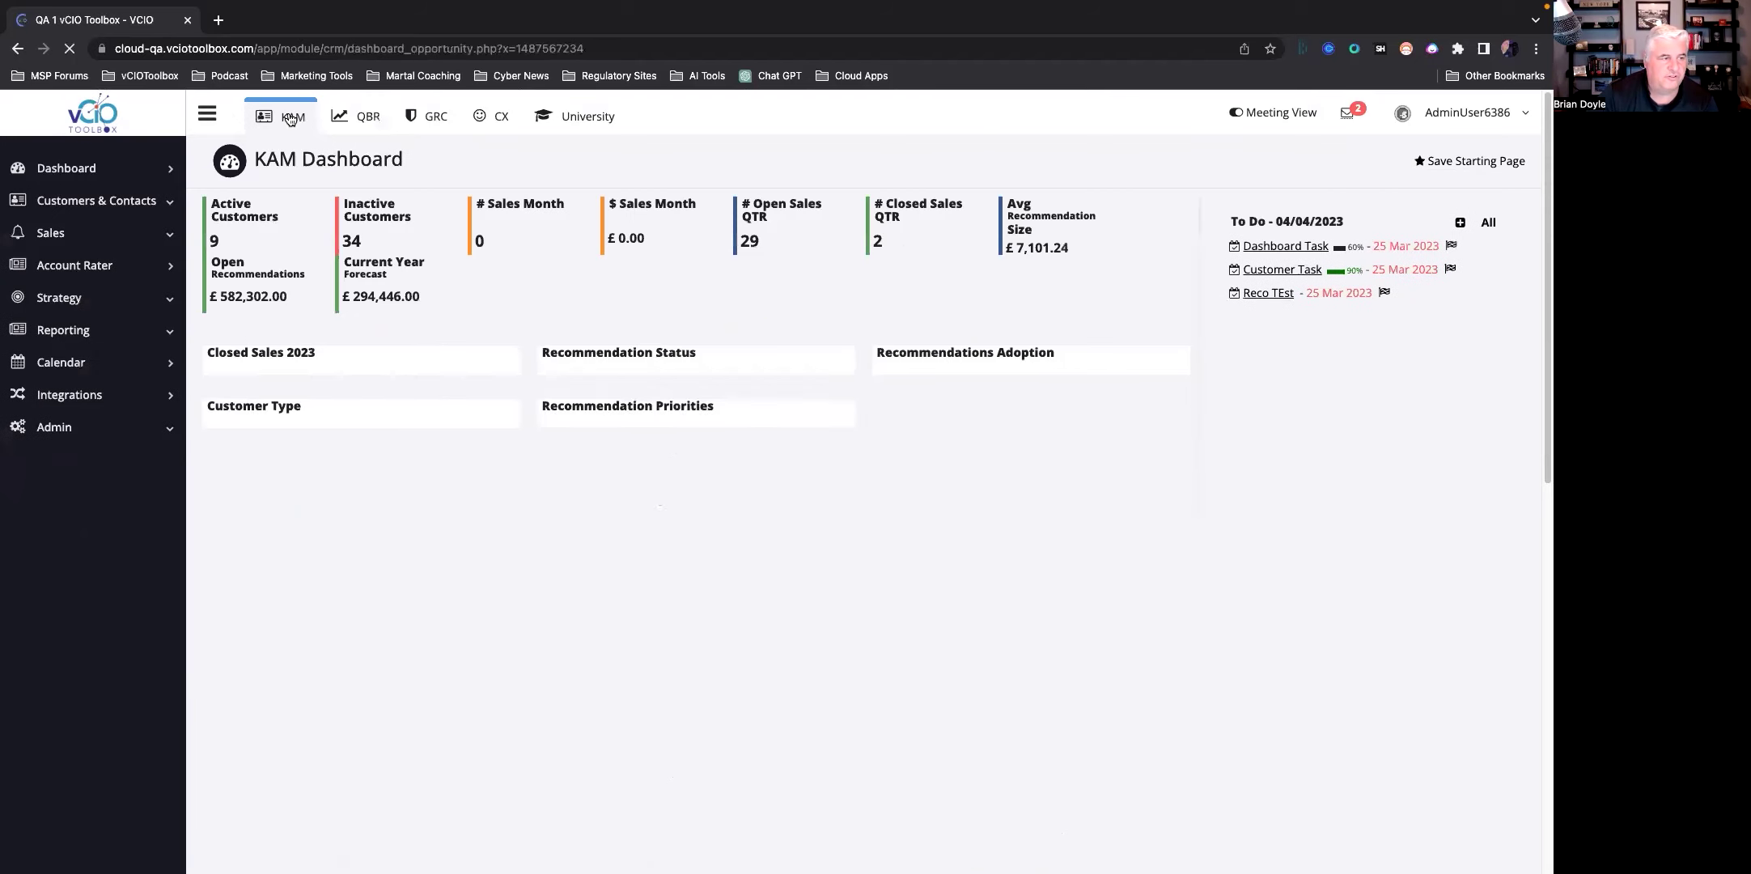
left_click(361, 123)
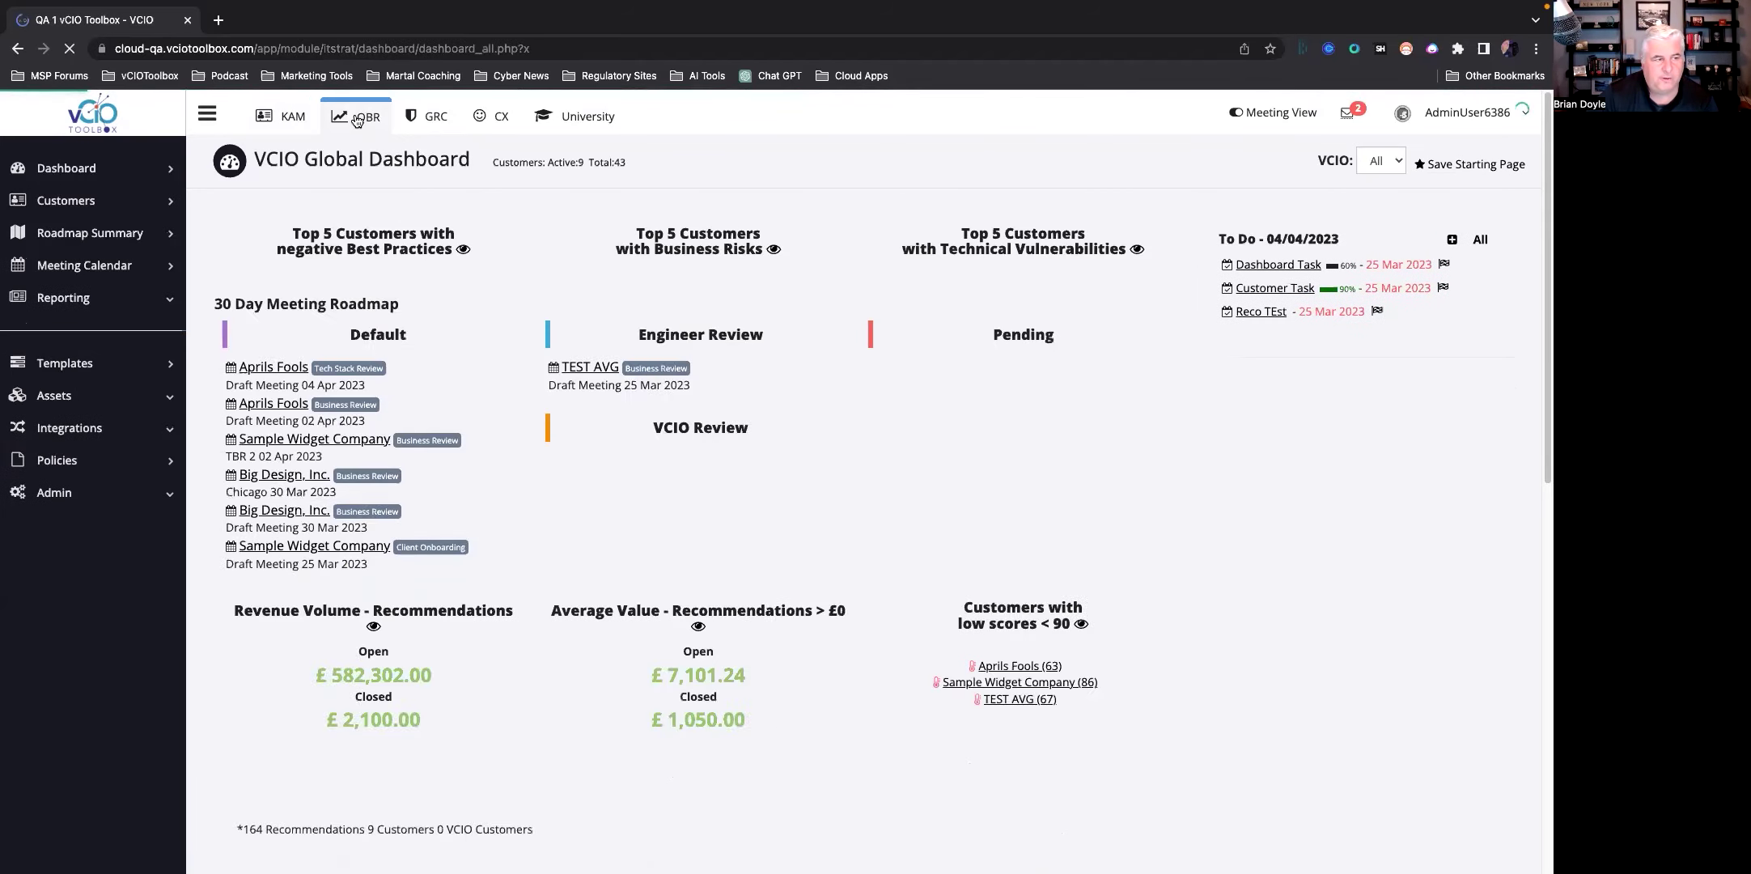
left_click(1491, 166)
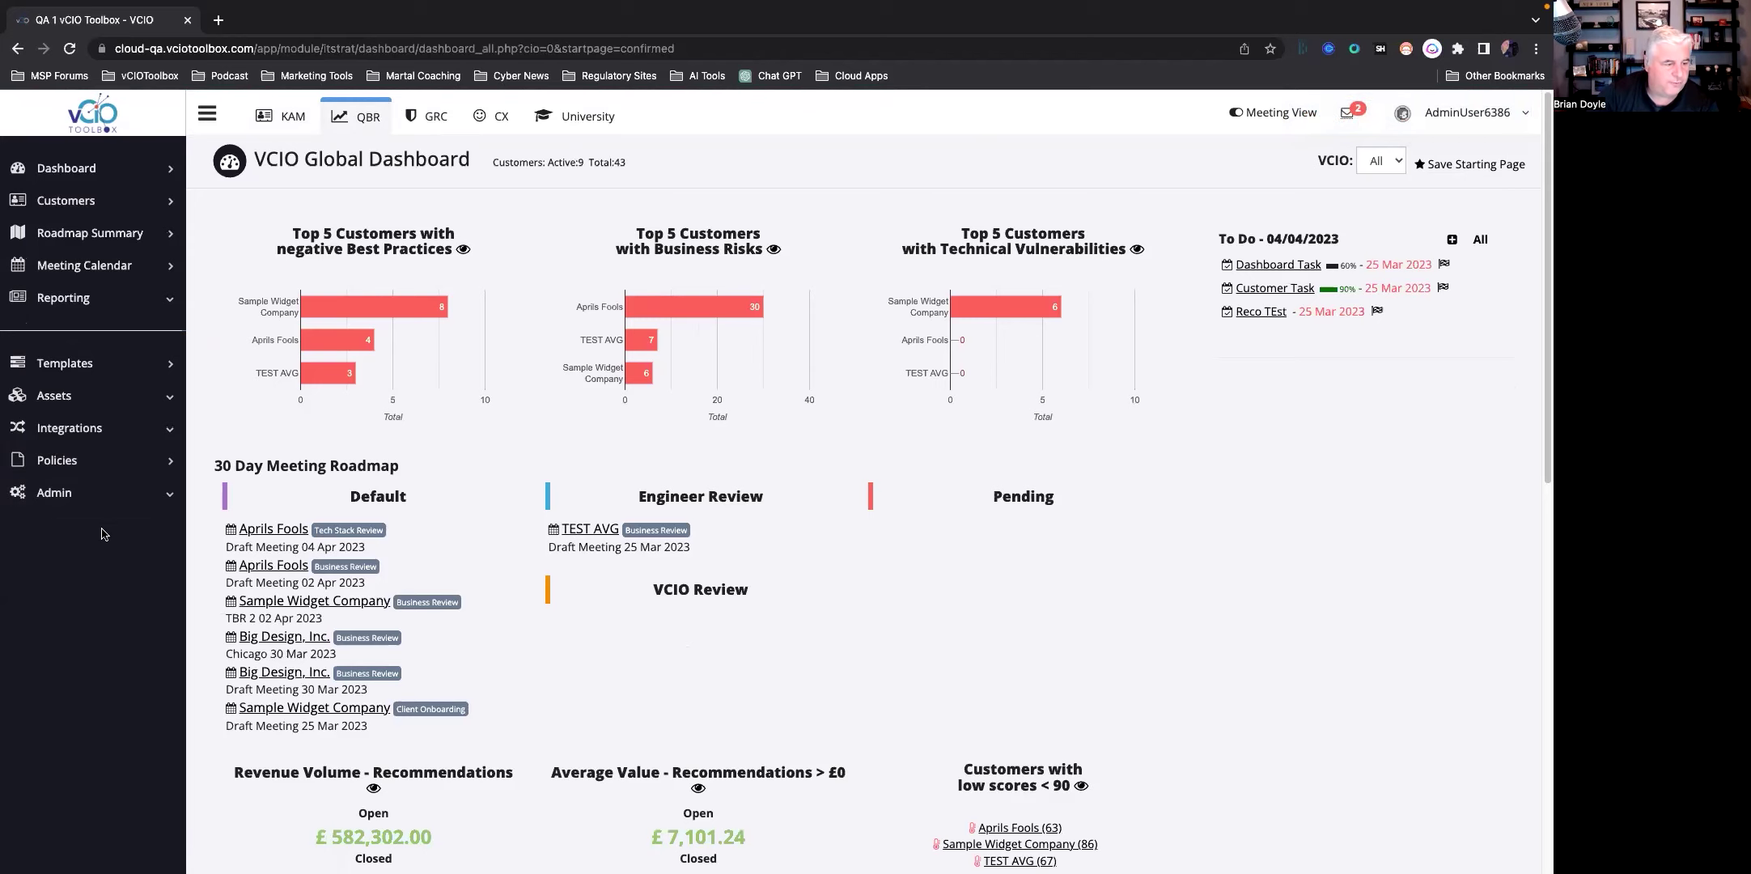
Step: Open the Aprils Fools meeting and inspect the new-task form and notes of the Enable Notices on Login recommendation
left_click(276, 538)
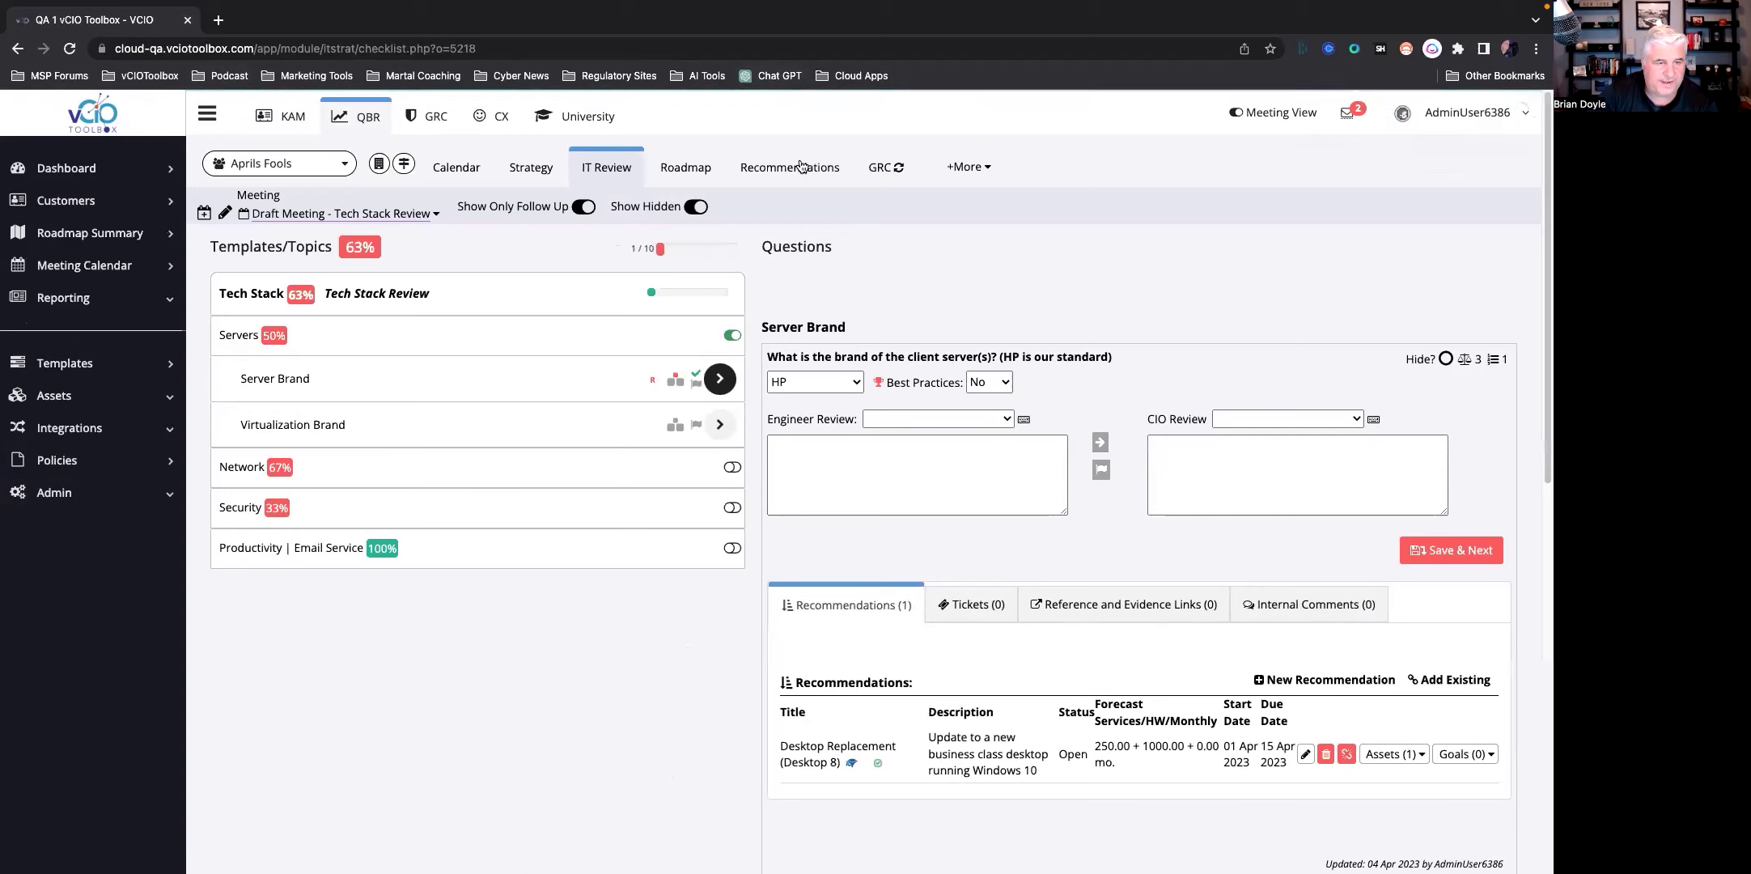
left_click(800, 167)
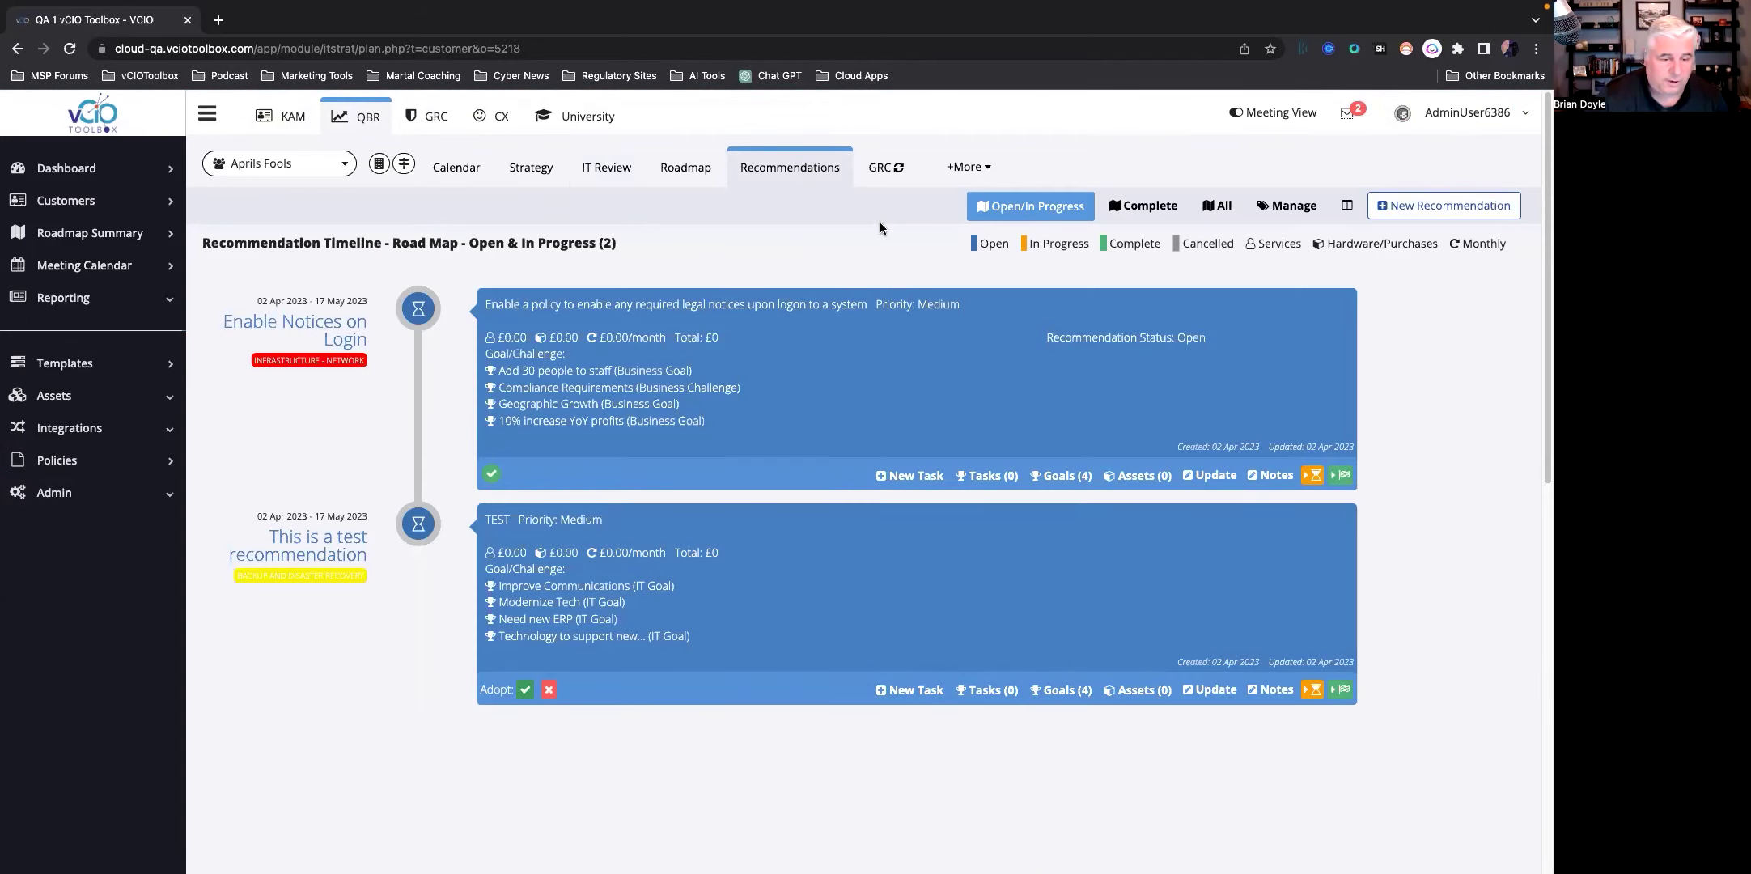
left_click(898, 476)
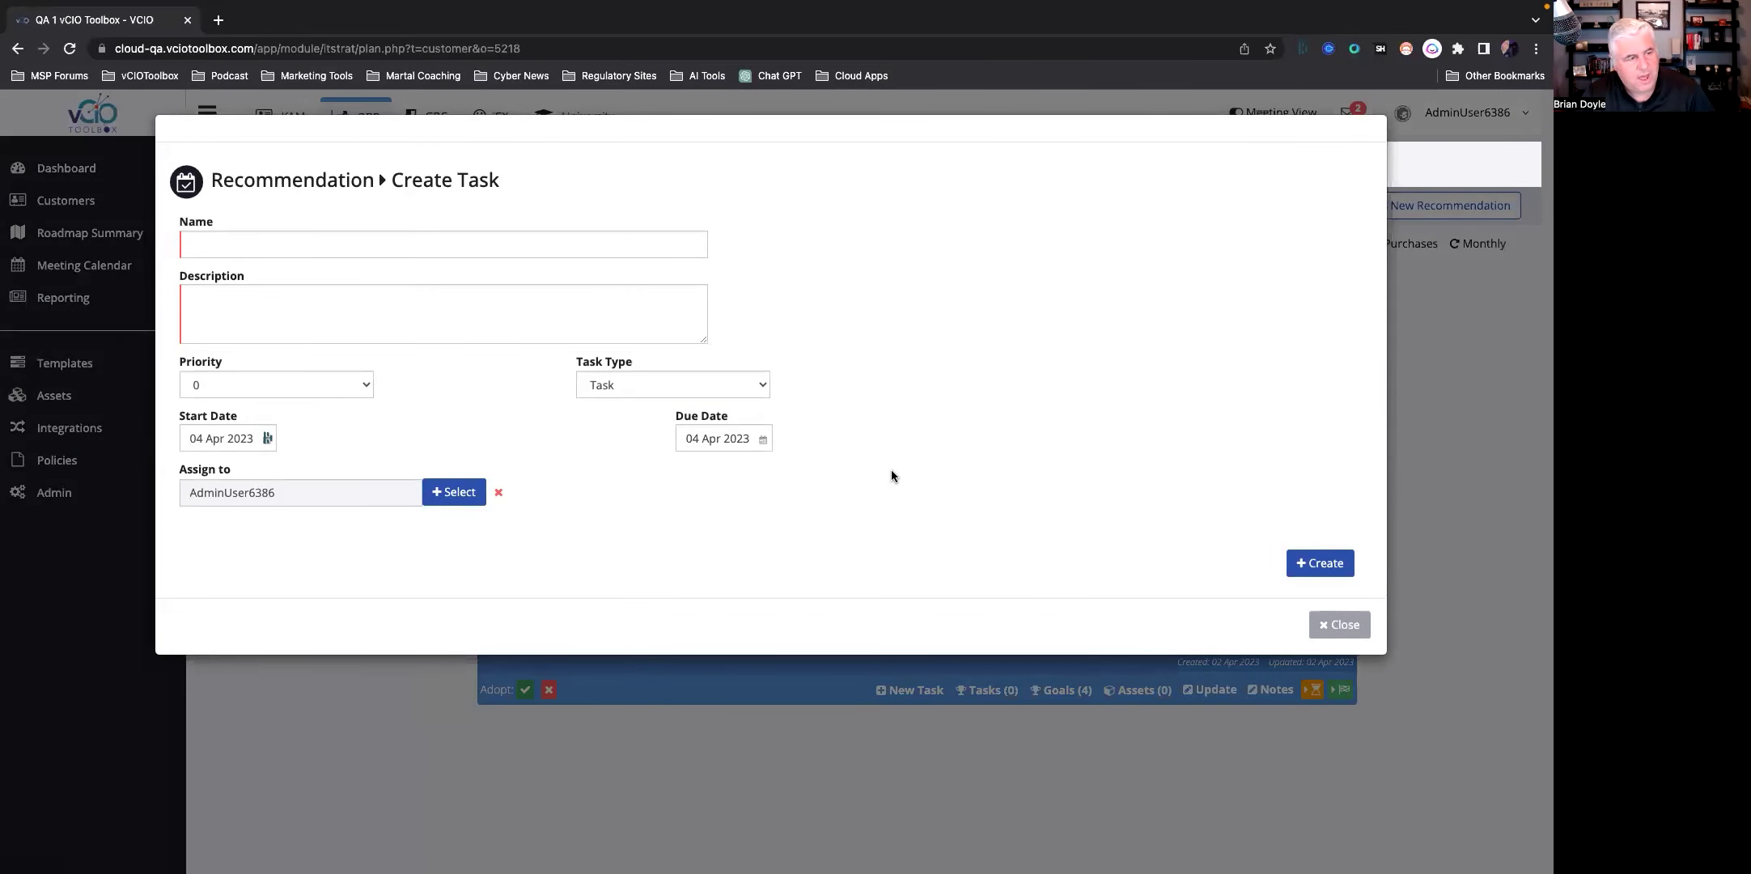
left_click(1340, 626)
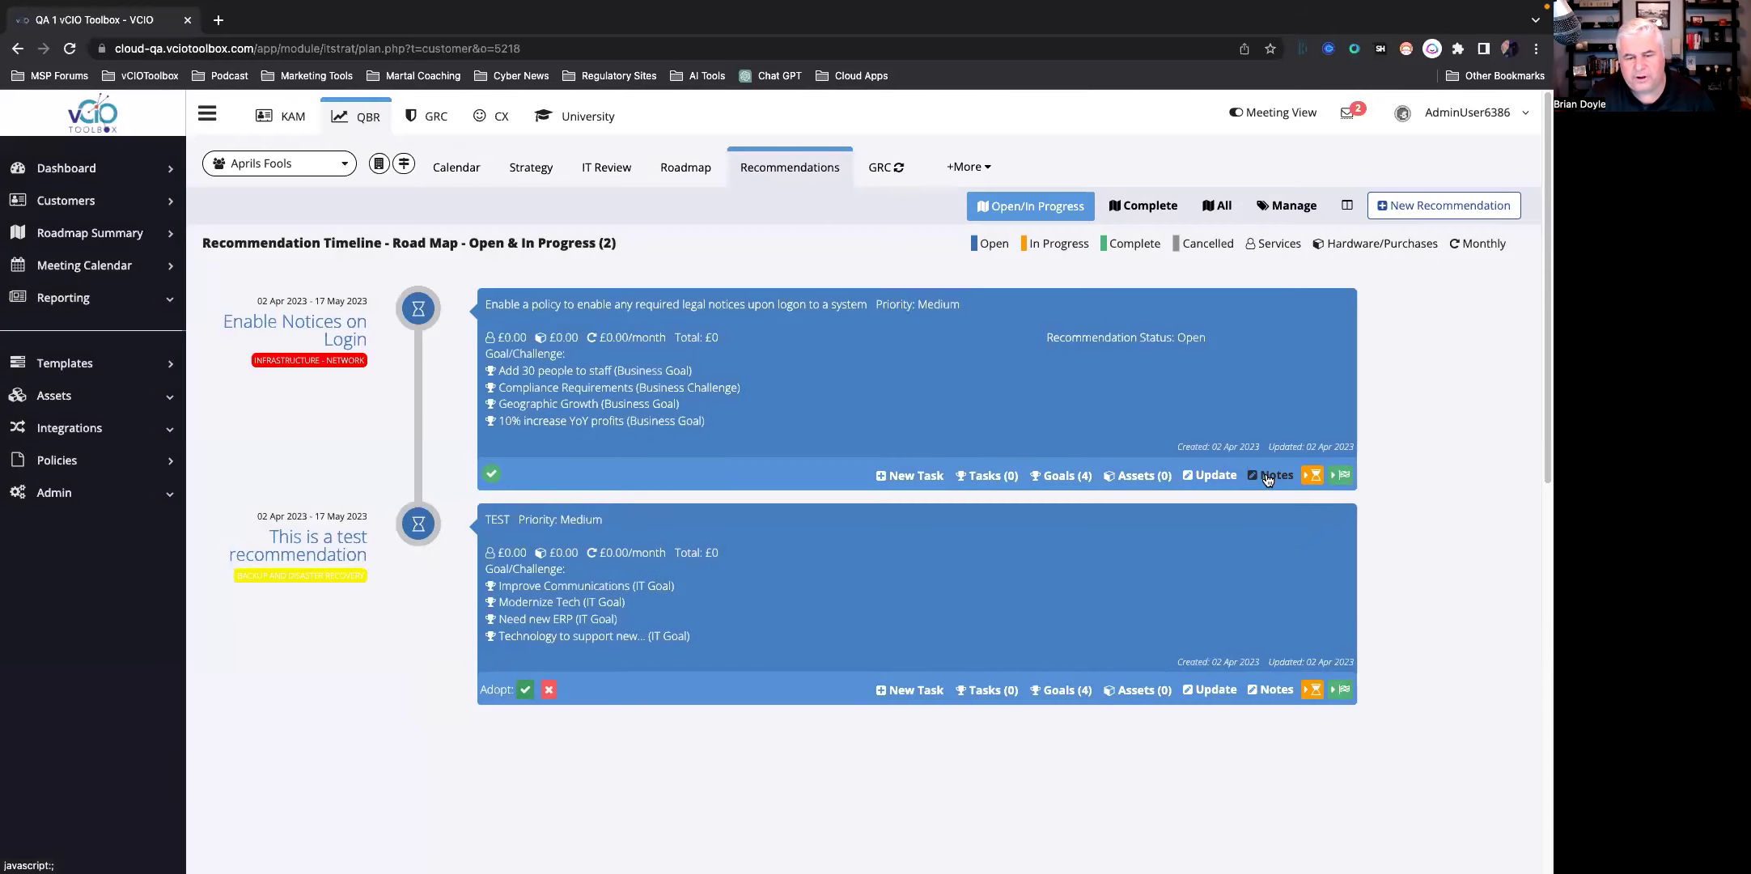
left_click(1268, 478)
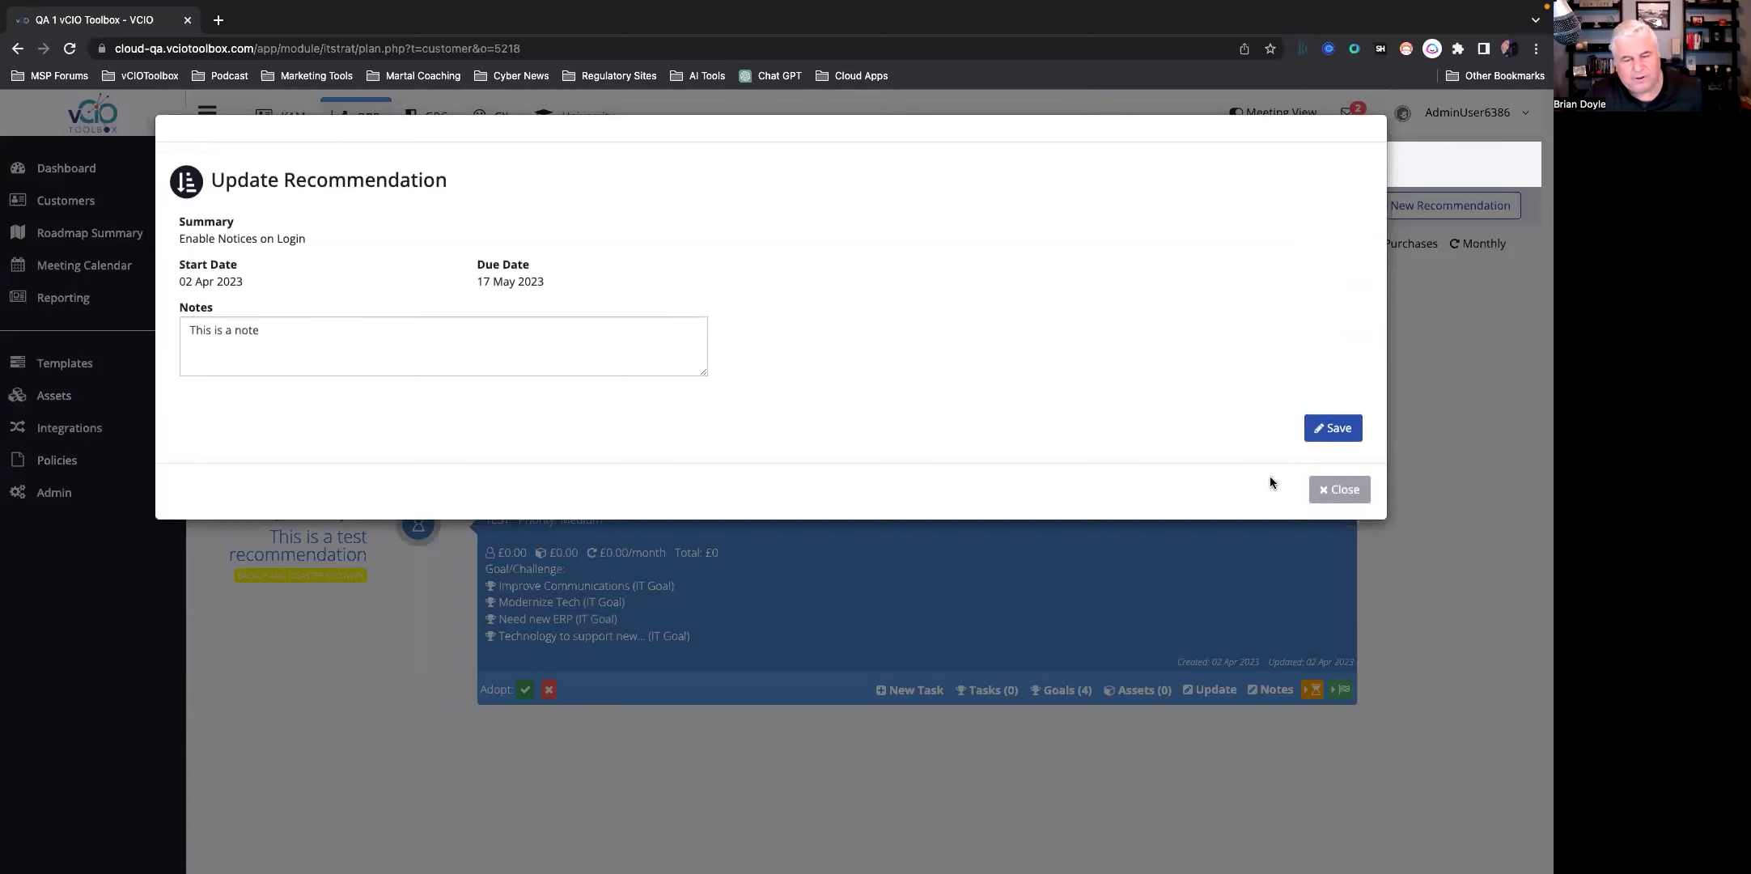
left_click(1329, 490)
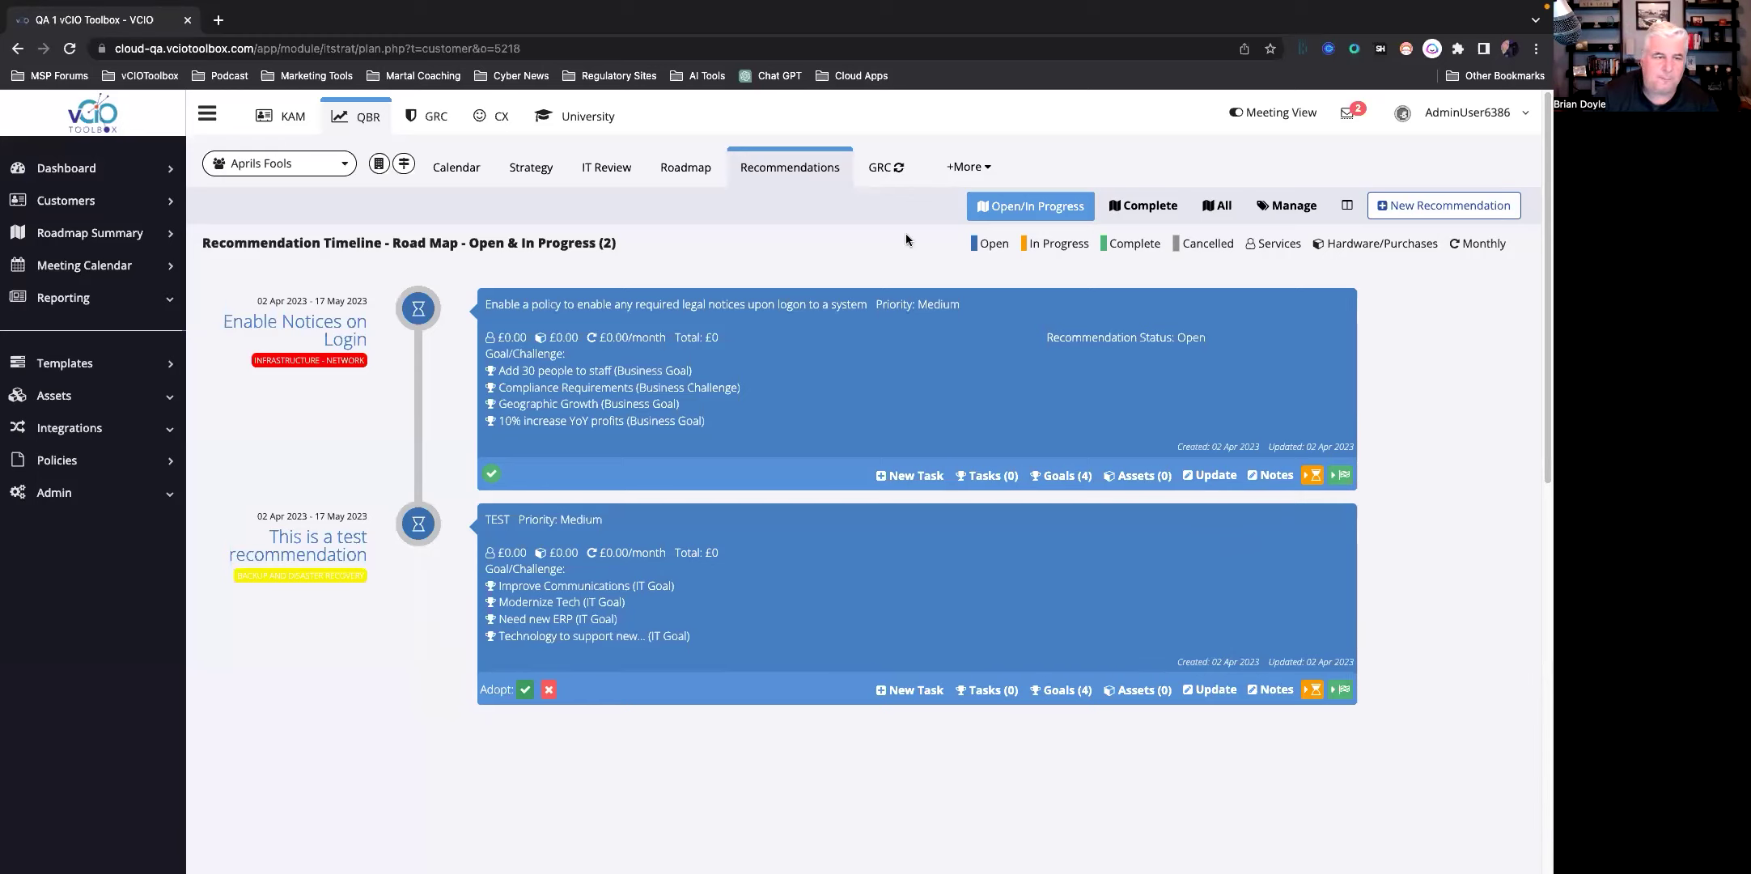
Step: Open the customer's NIST 800-171 assessment in GRC and view its Security and Compliance Overview and POAM report
left_click(890, 167)
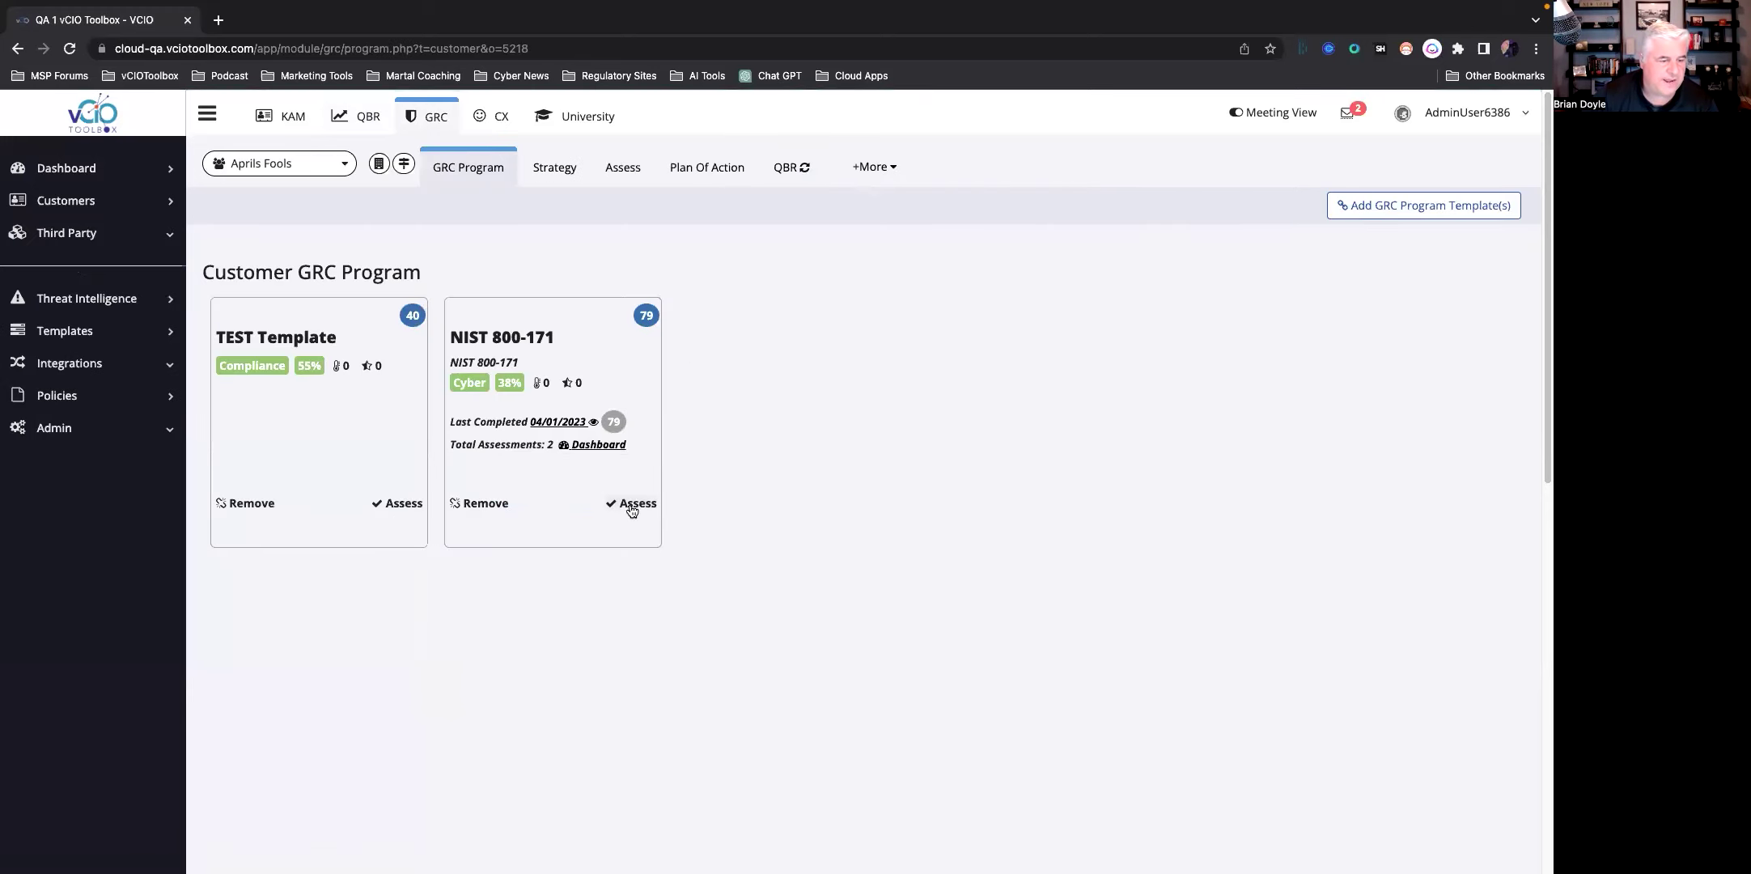
left_click(632, 506)
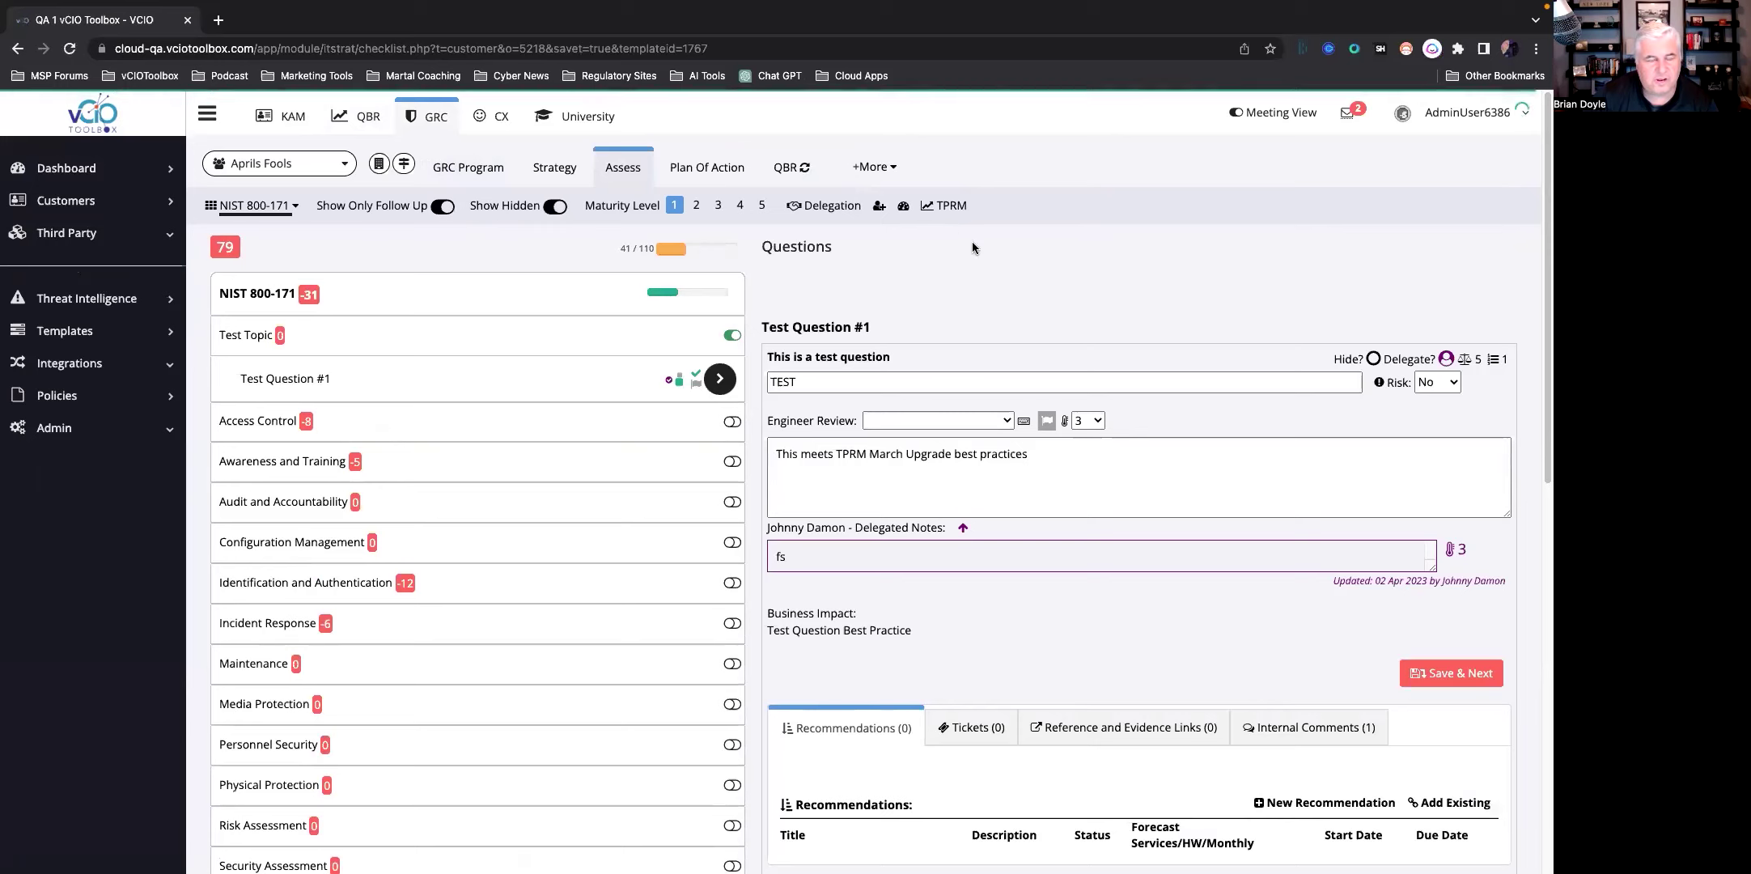
left_click(874, 166)
left_click(830, 201)
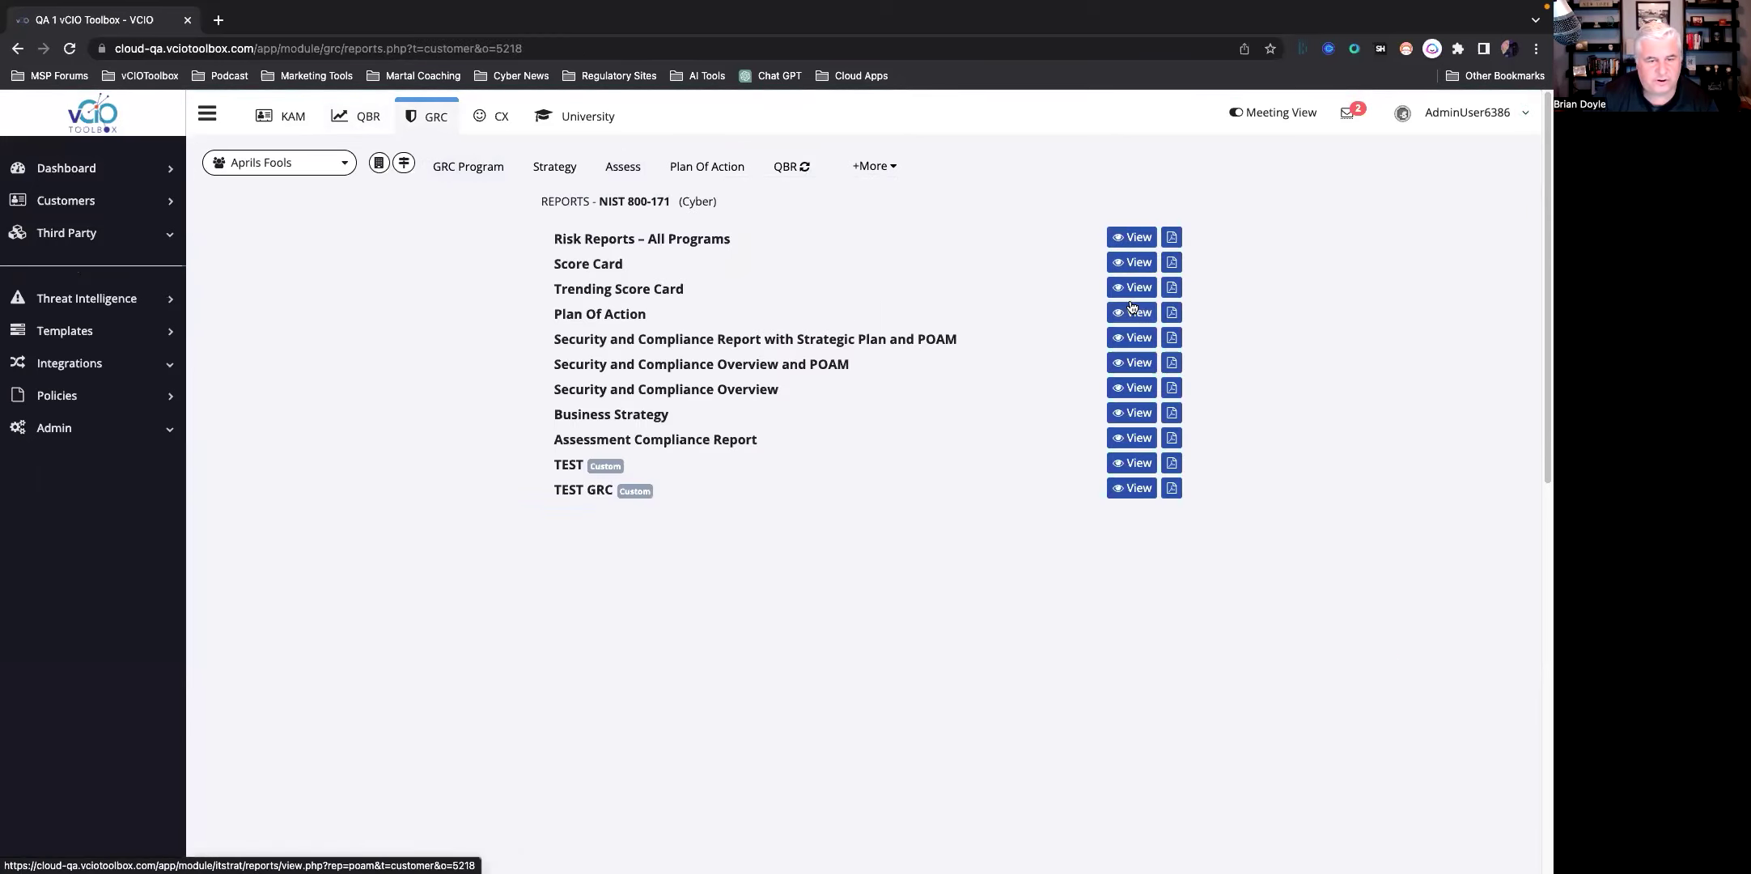
left_click(1136, 364)
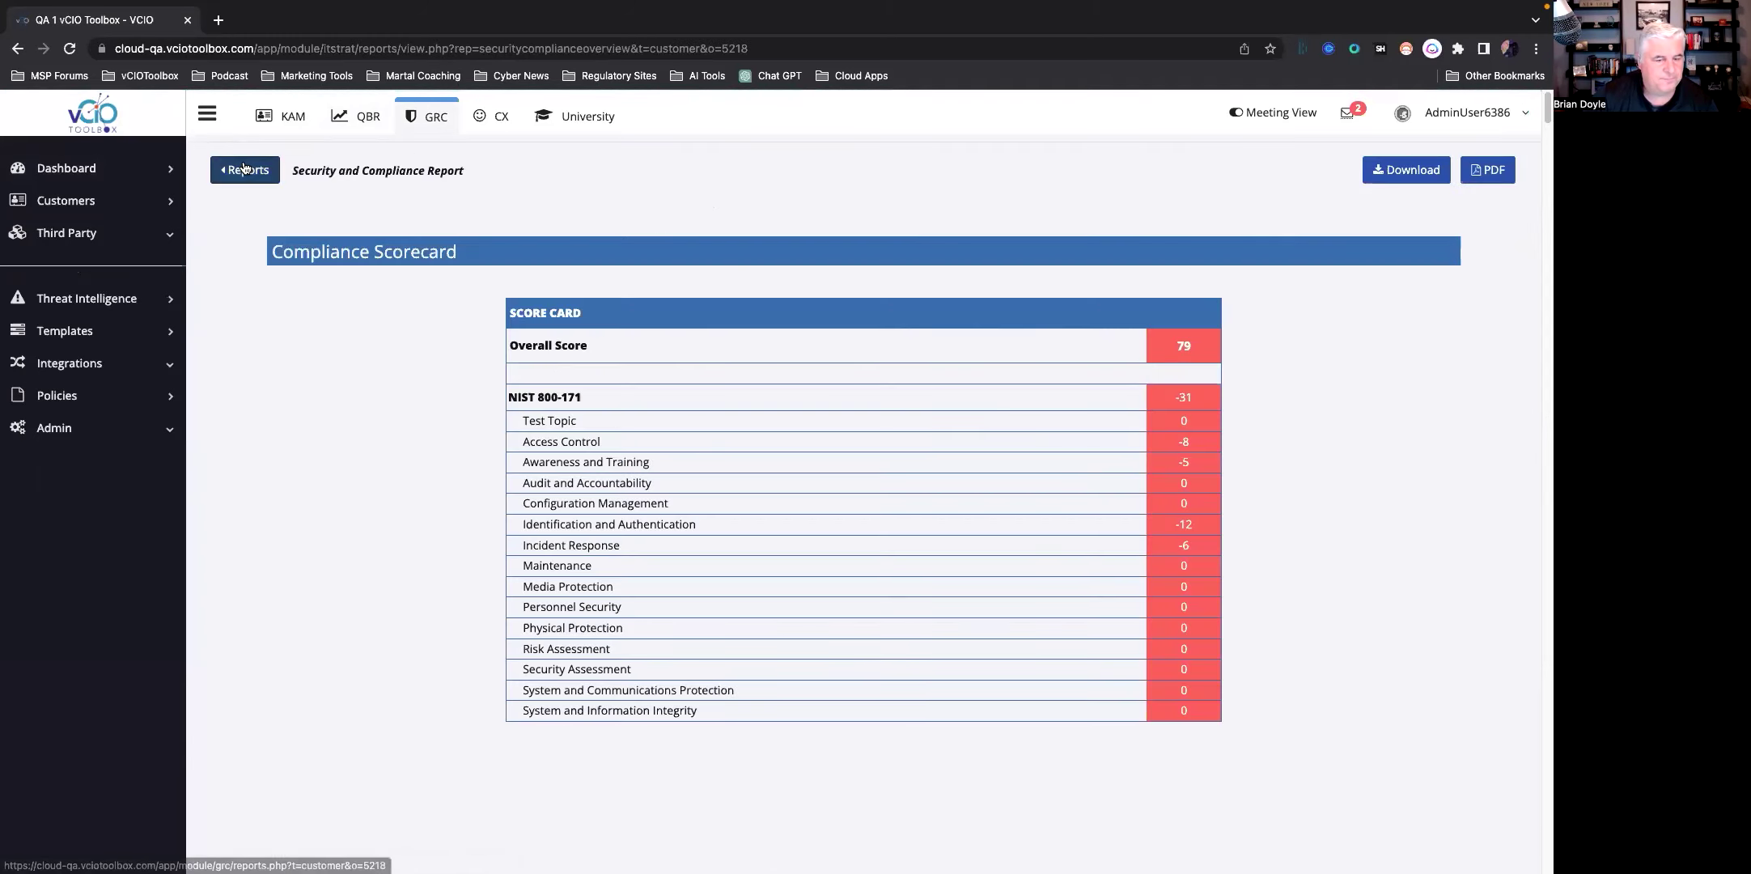
left_click(244, 169)
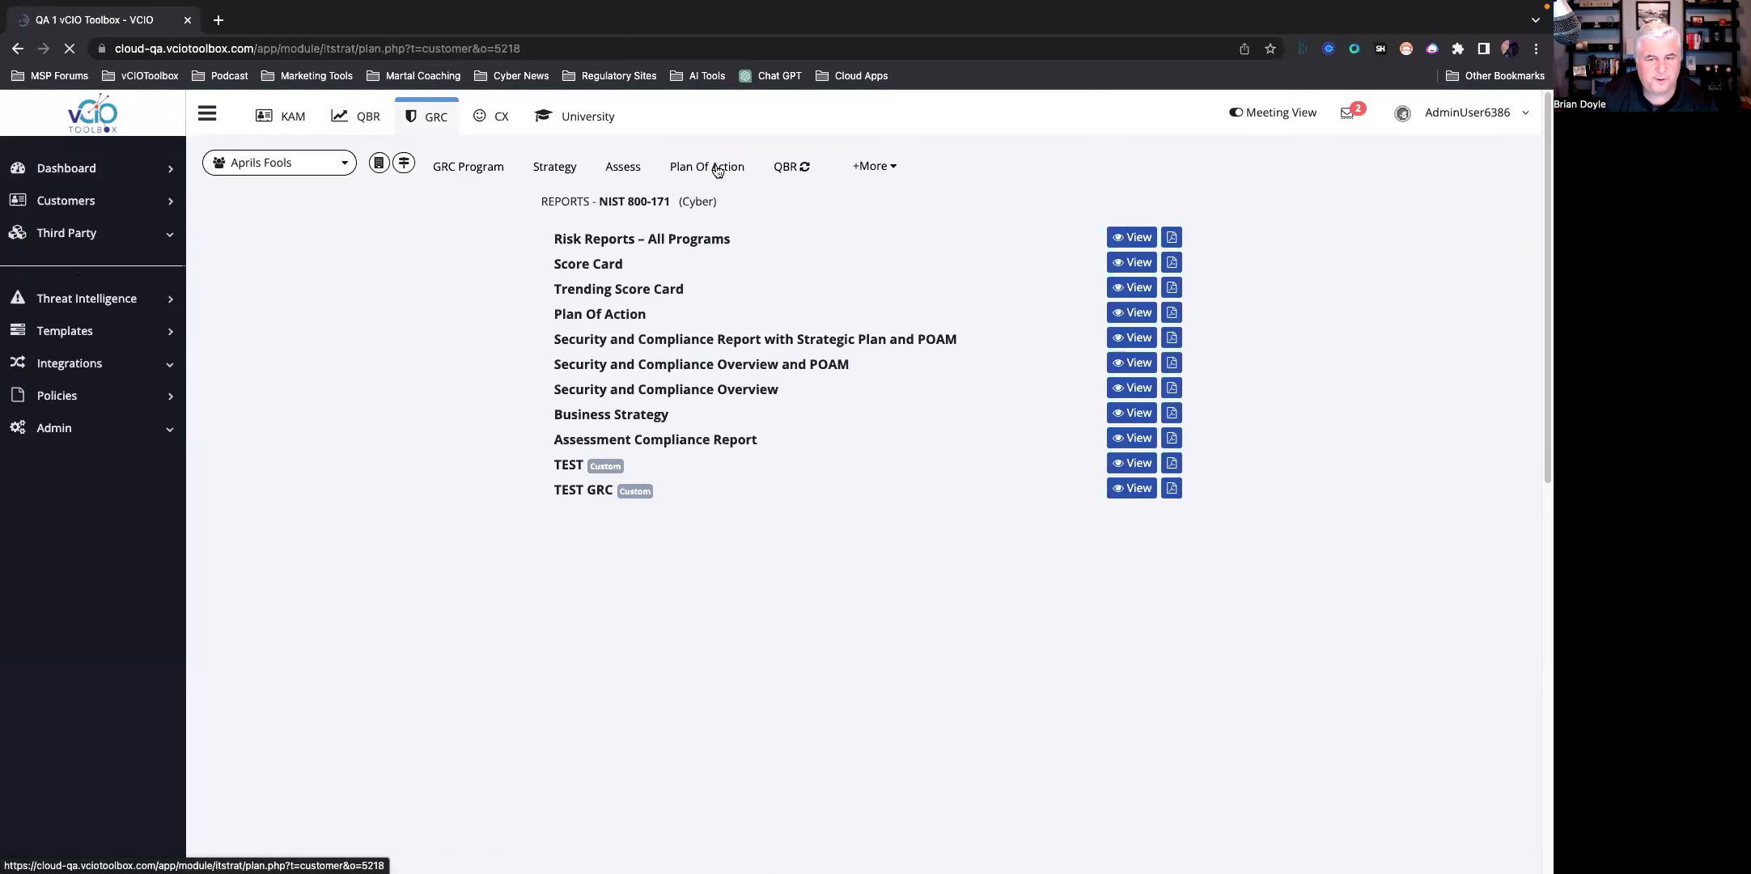
Step: Show the POAM impact of the customer's plan of action with the frameworks listed for each recommendation
left_click(715, 168)
left_click(1295, 207)
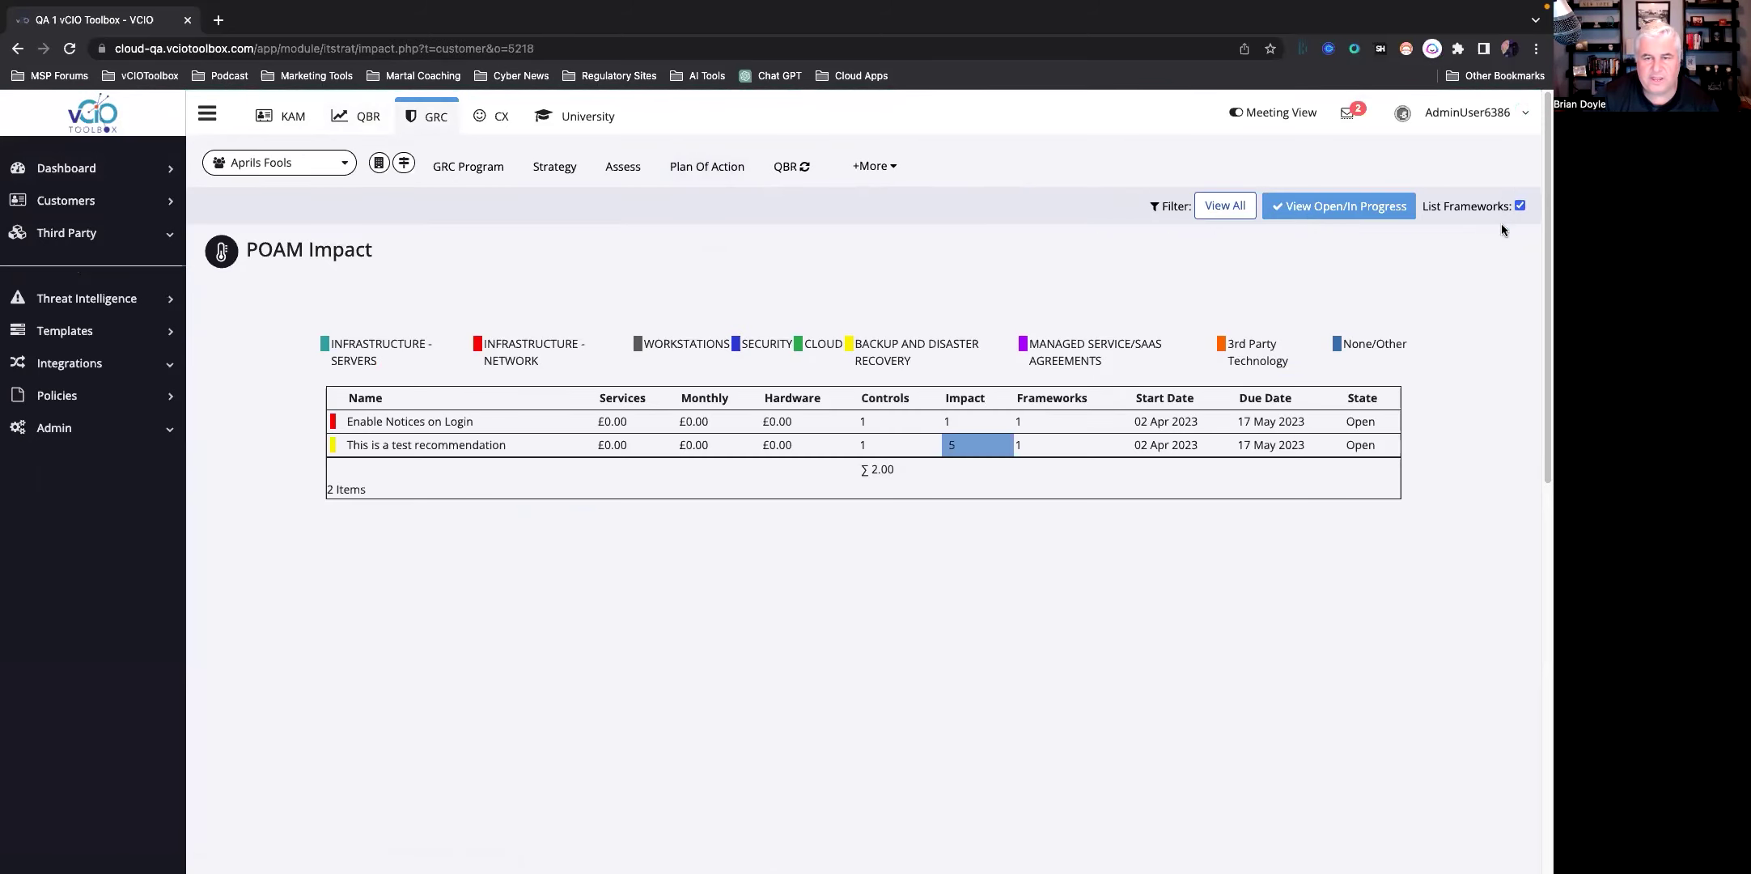
left_click(1319, 212)
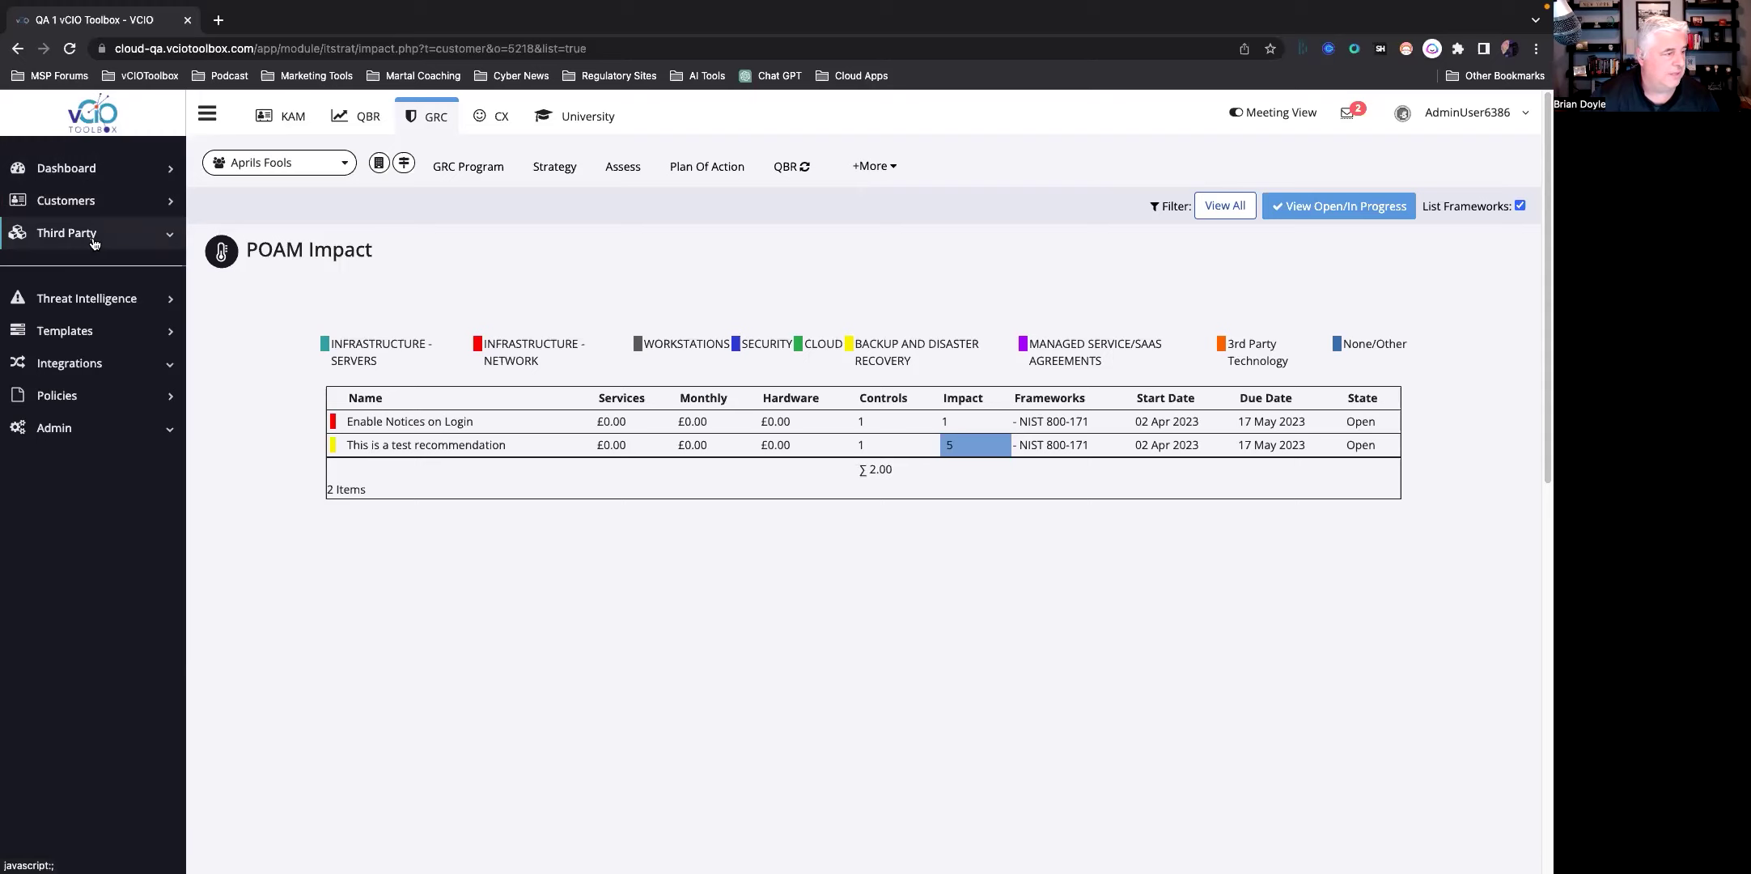
Step: Review the GRC dashboard, the third-party TPRM dashboard and the global suppliers list
left_click(435, 119)
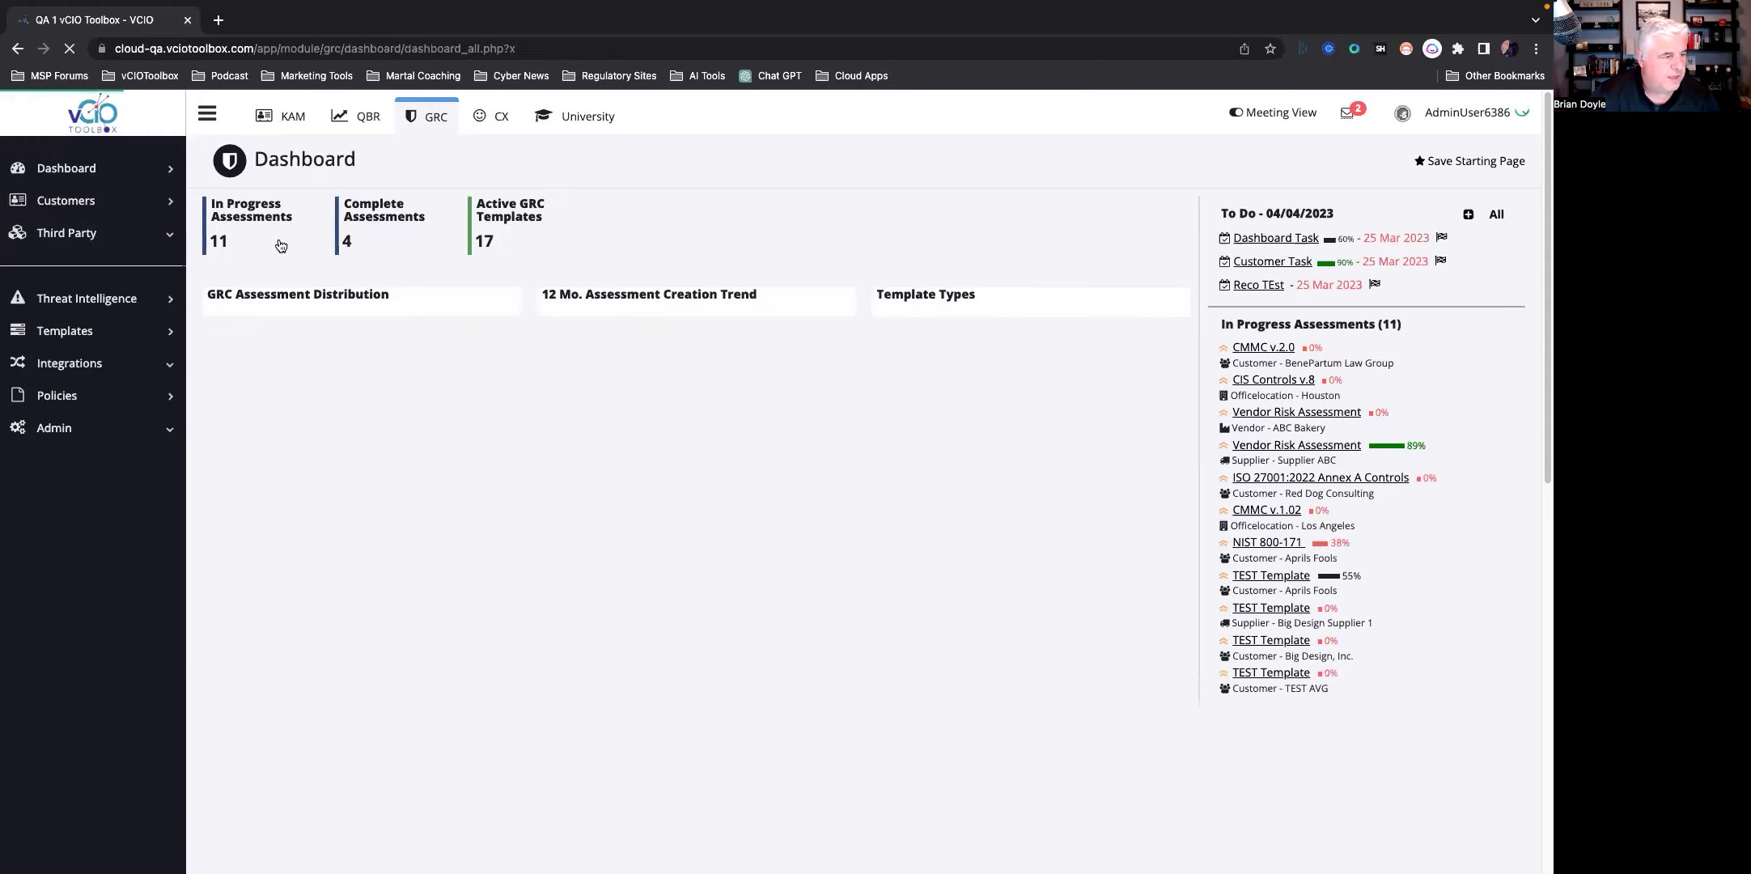
left_click(81, 236)
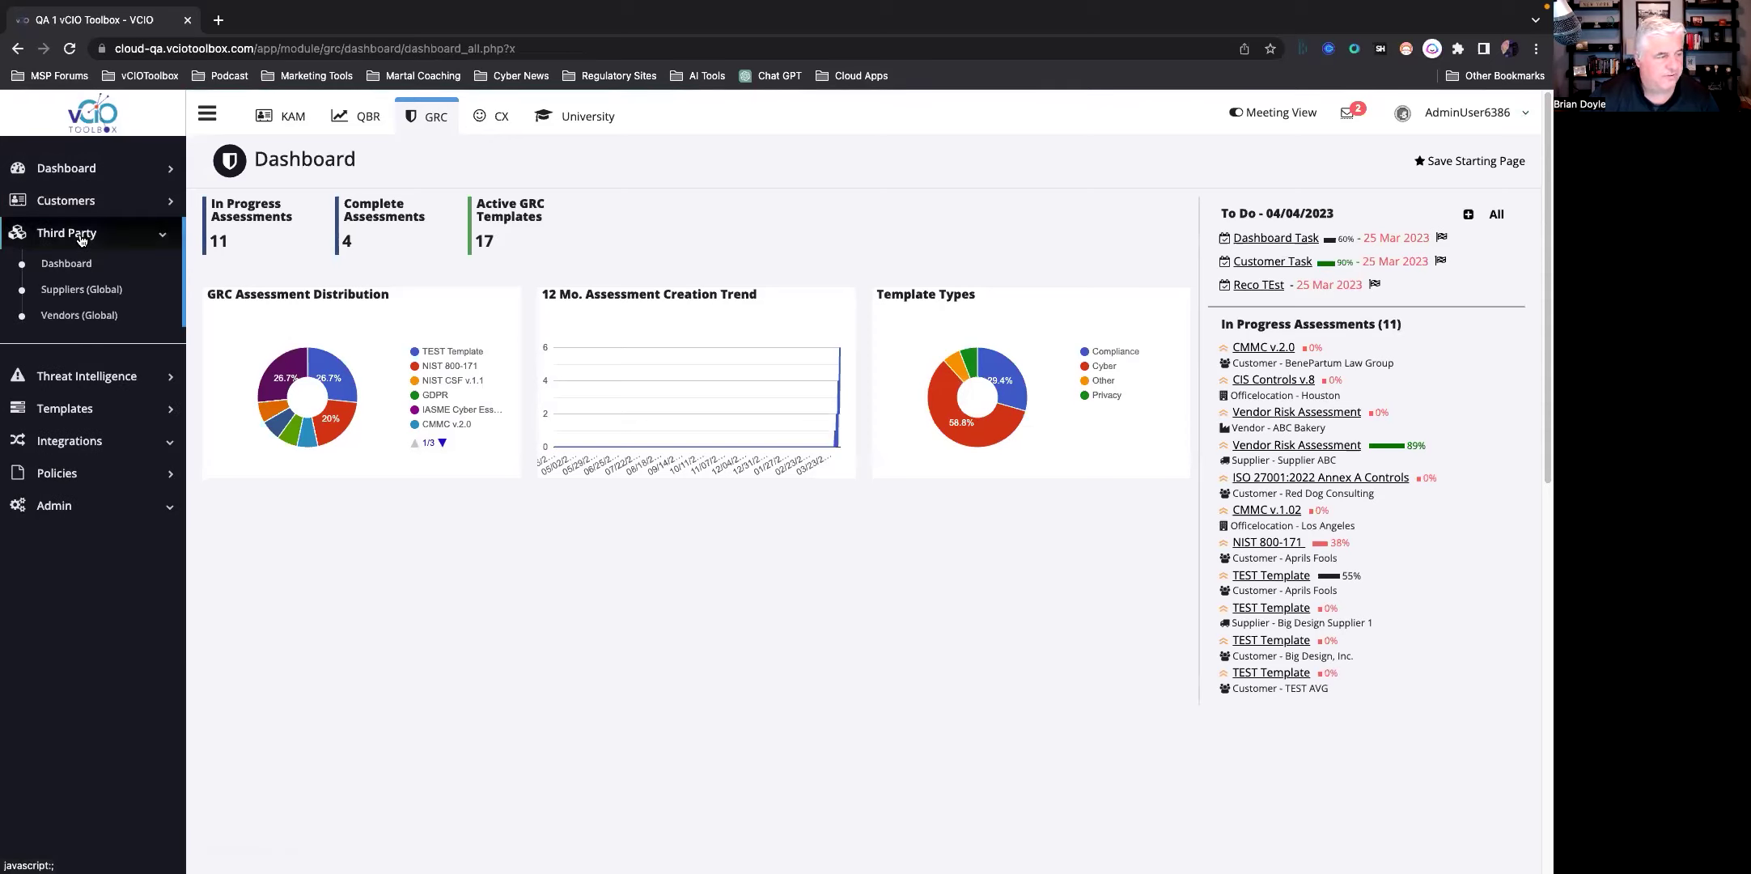
left_click(78, 267)
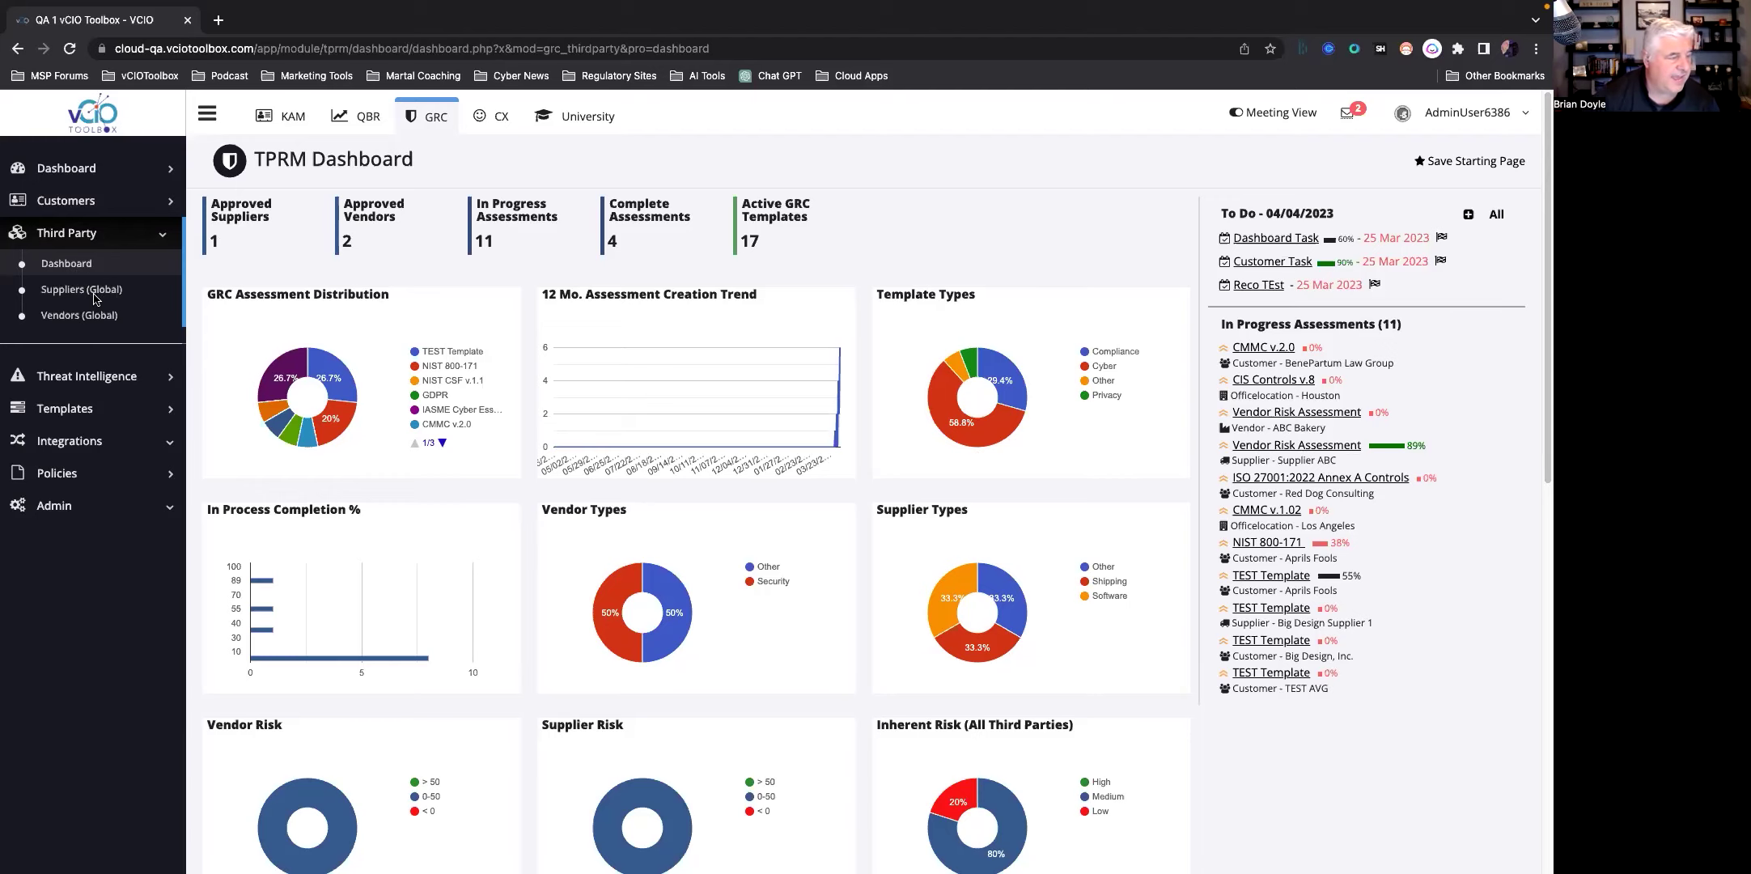
left_click(68, 289)
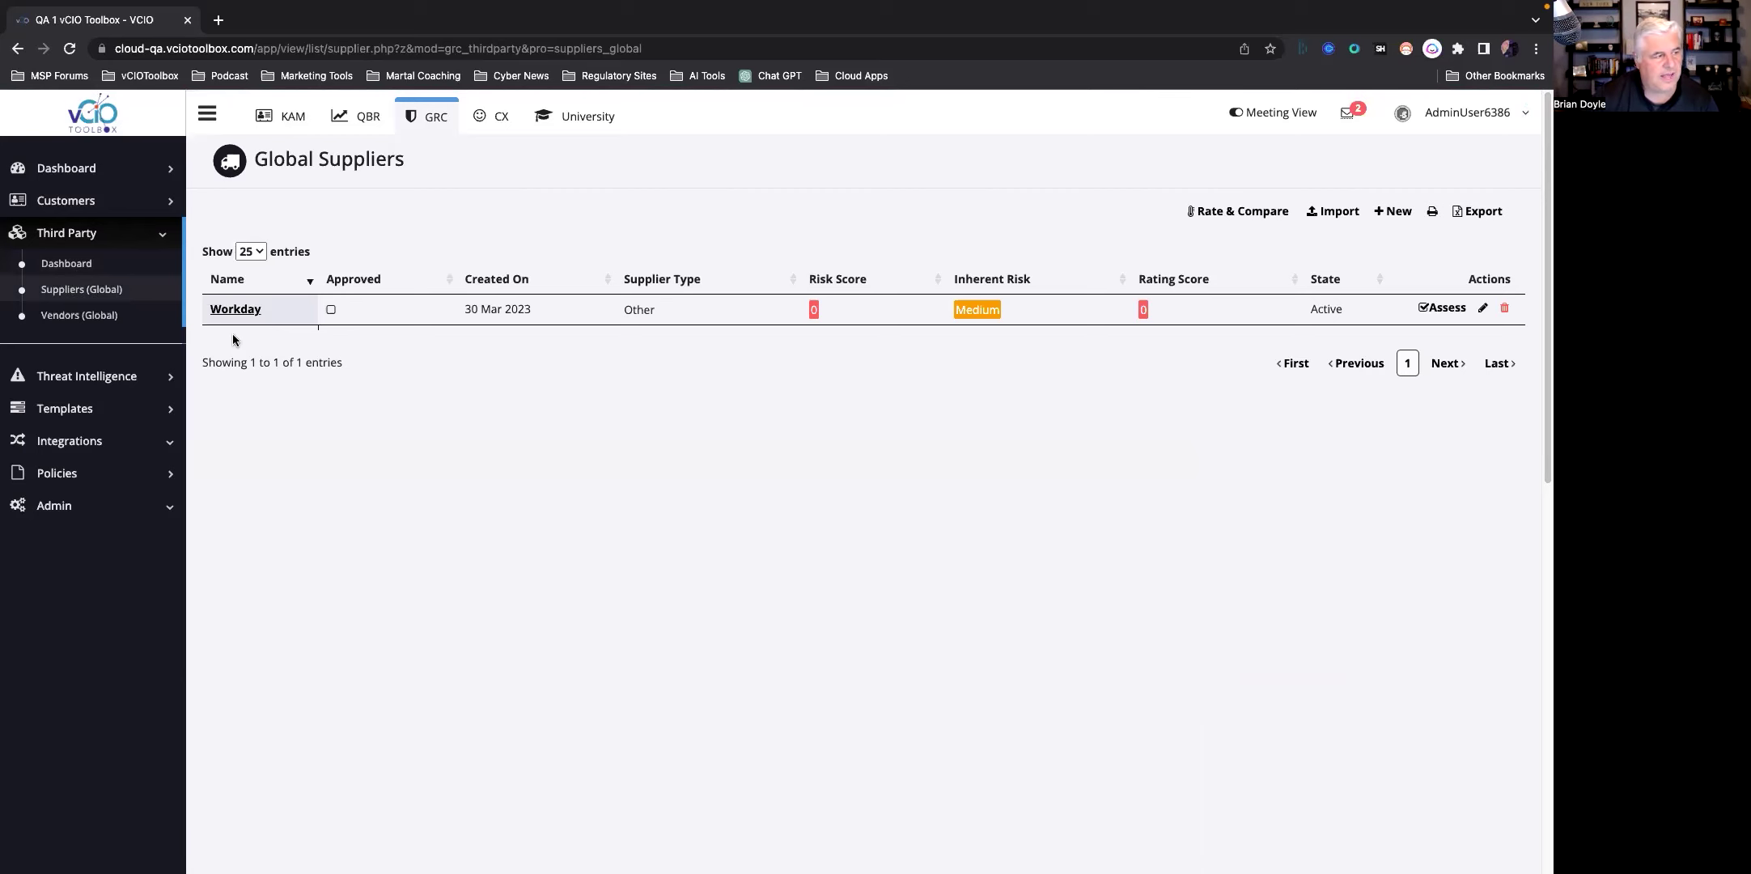
Step: Open the ABC Bakery vendor connected to the Aprils Fools customer for editing and save its record
left_click(57, 208)
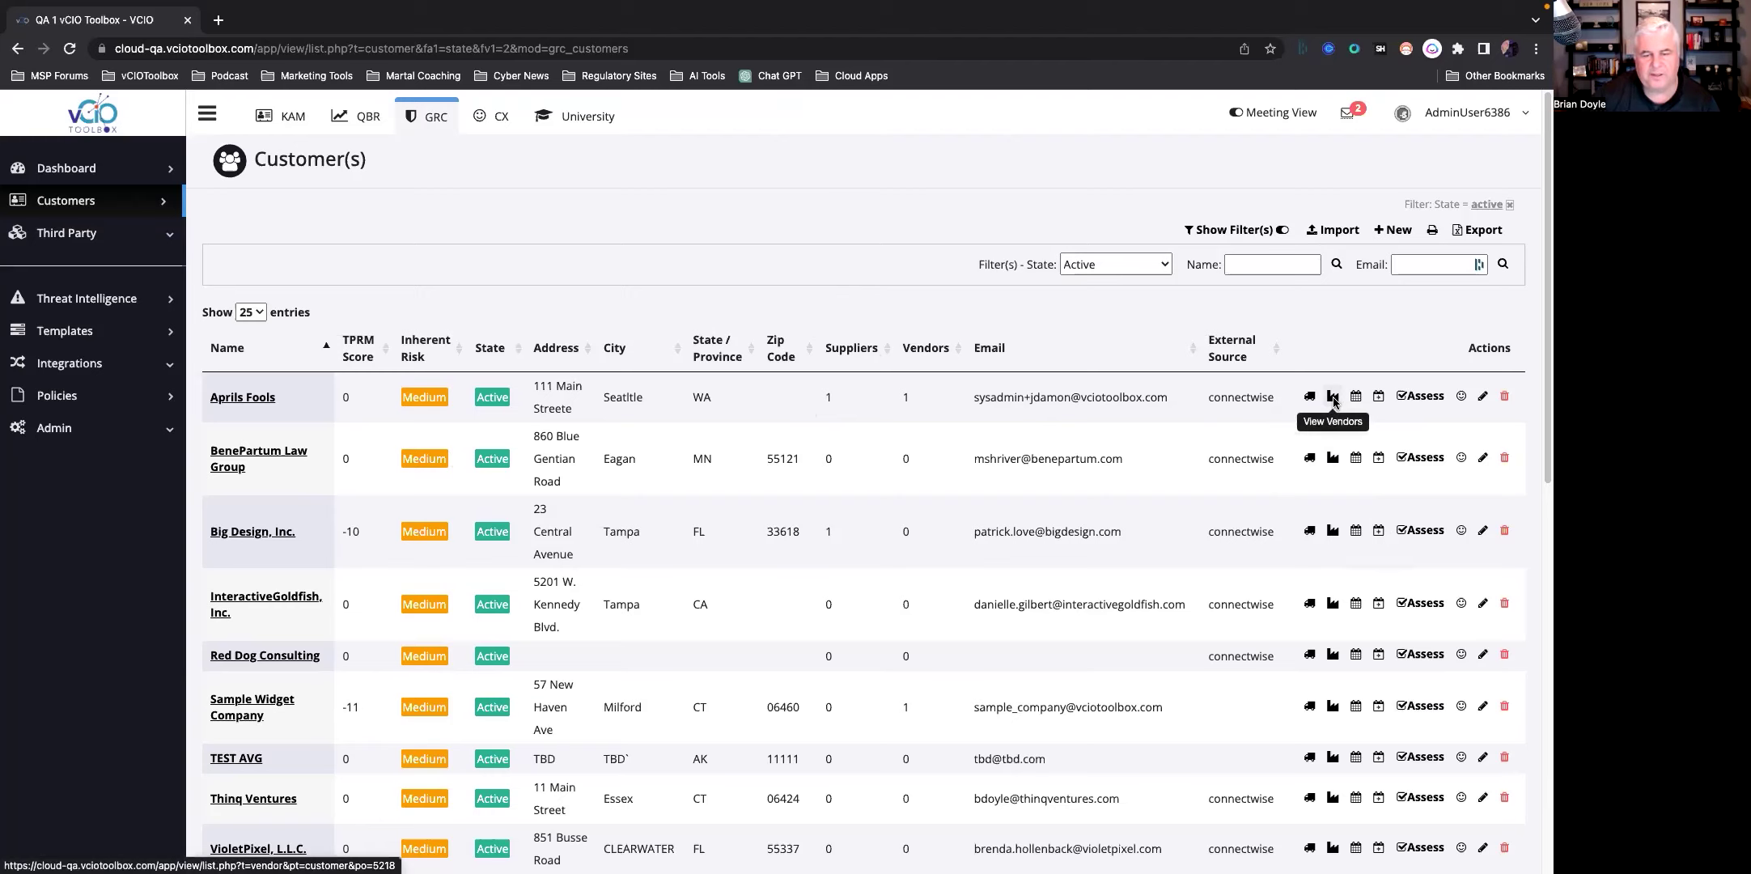
left_click(1334, 396)
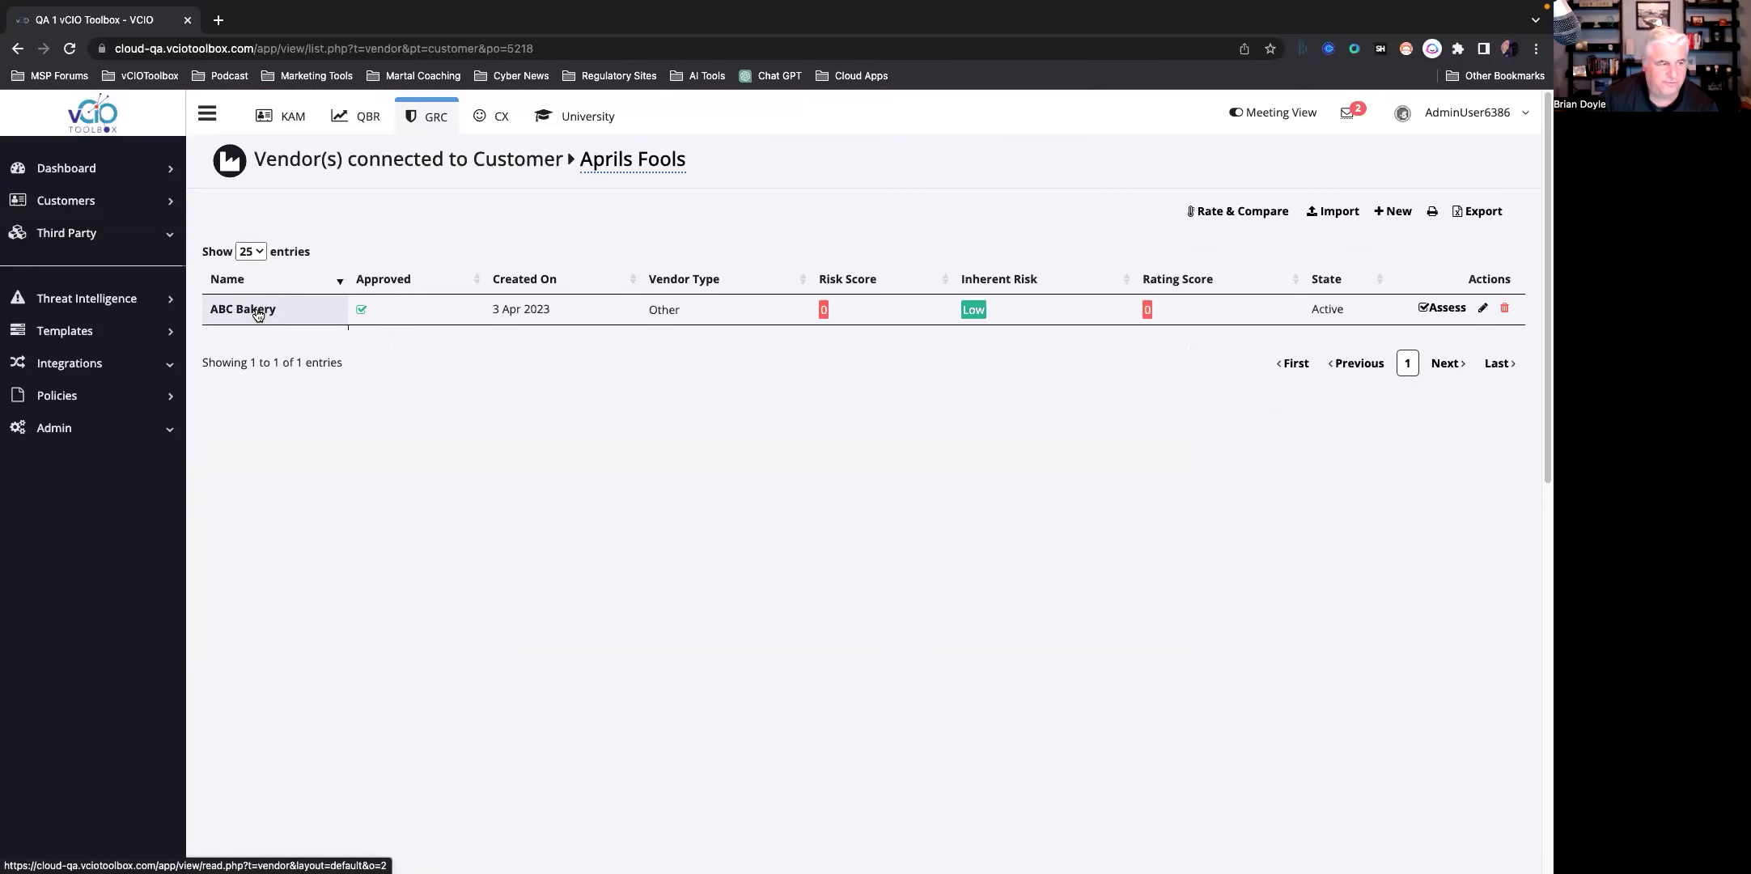
left_click(1484, 310)
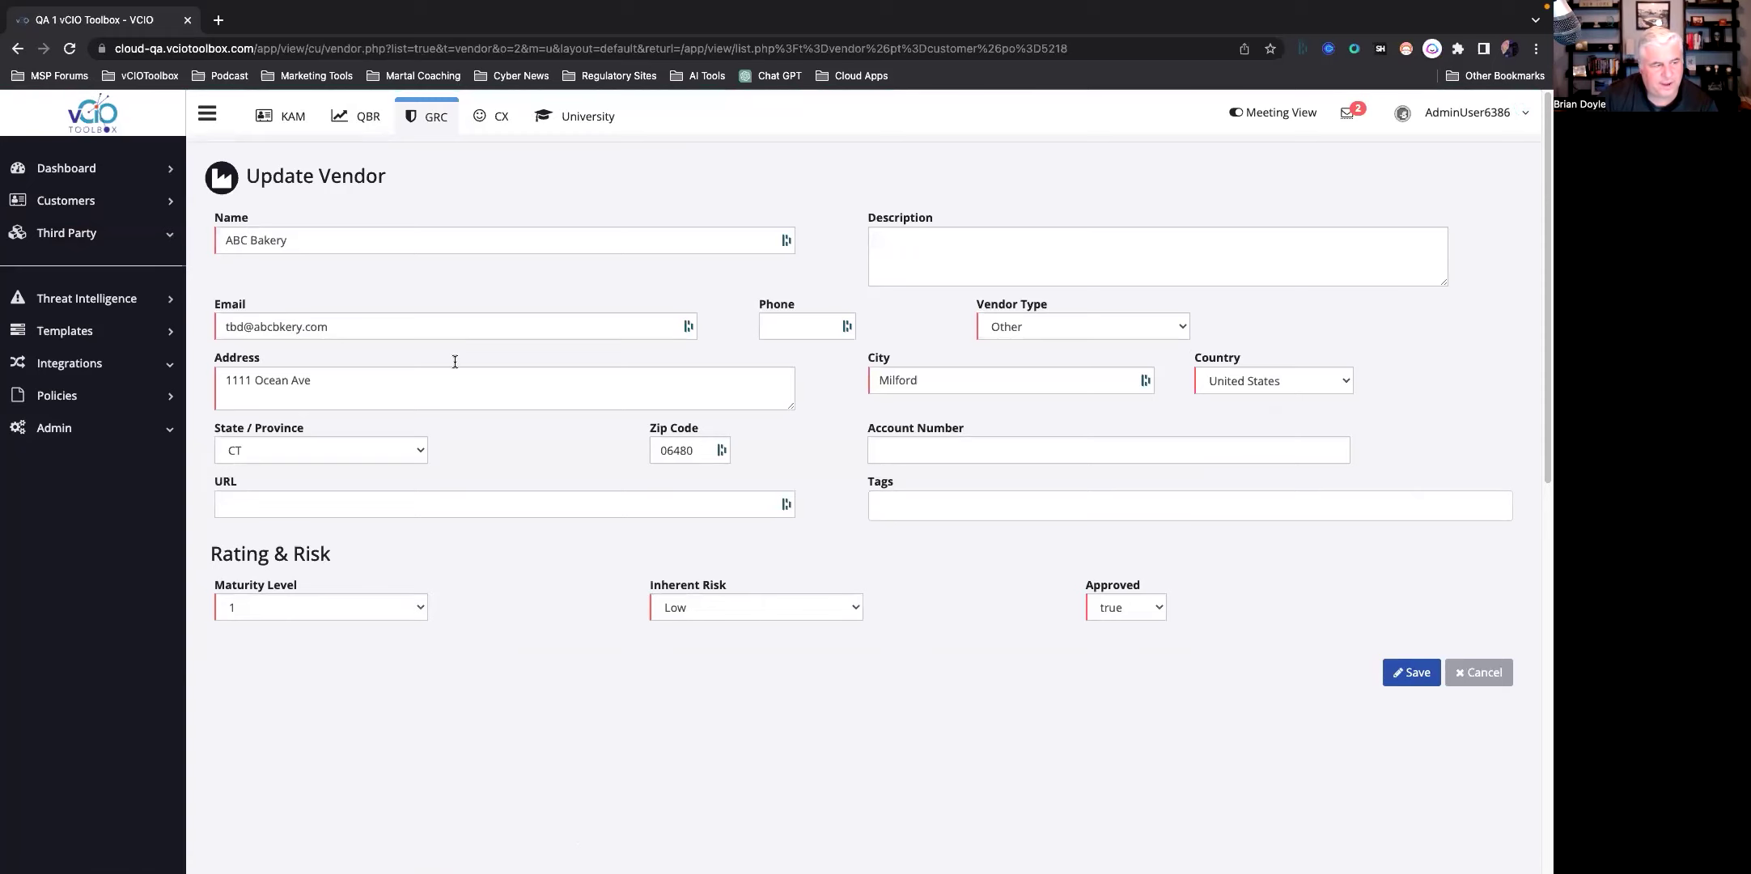
left_click(1411, 672)
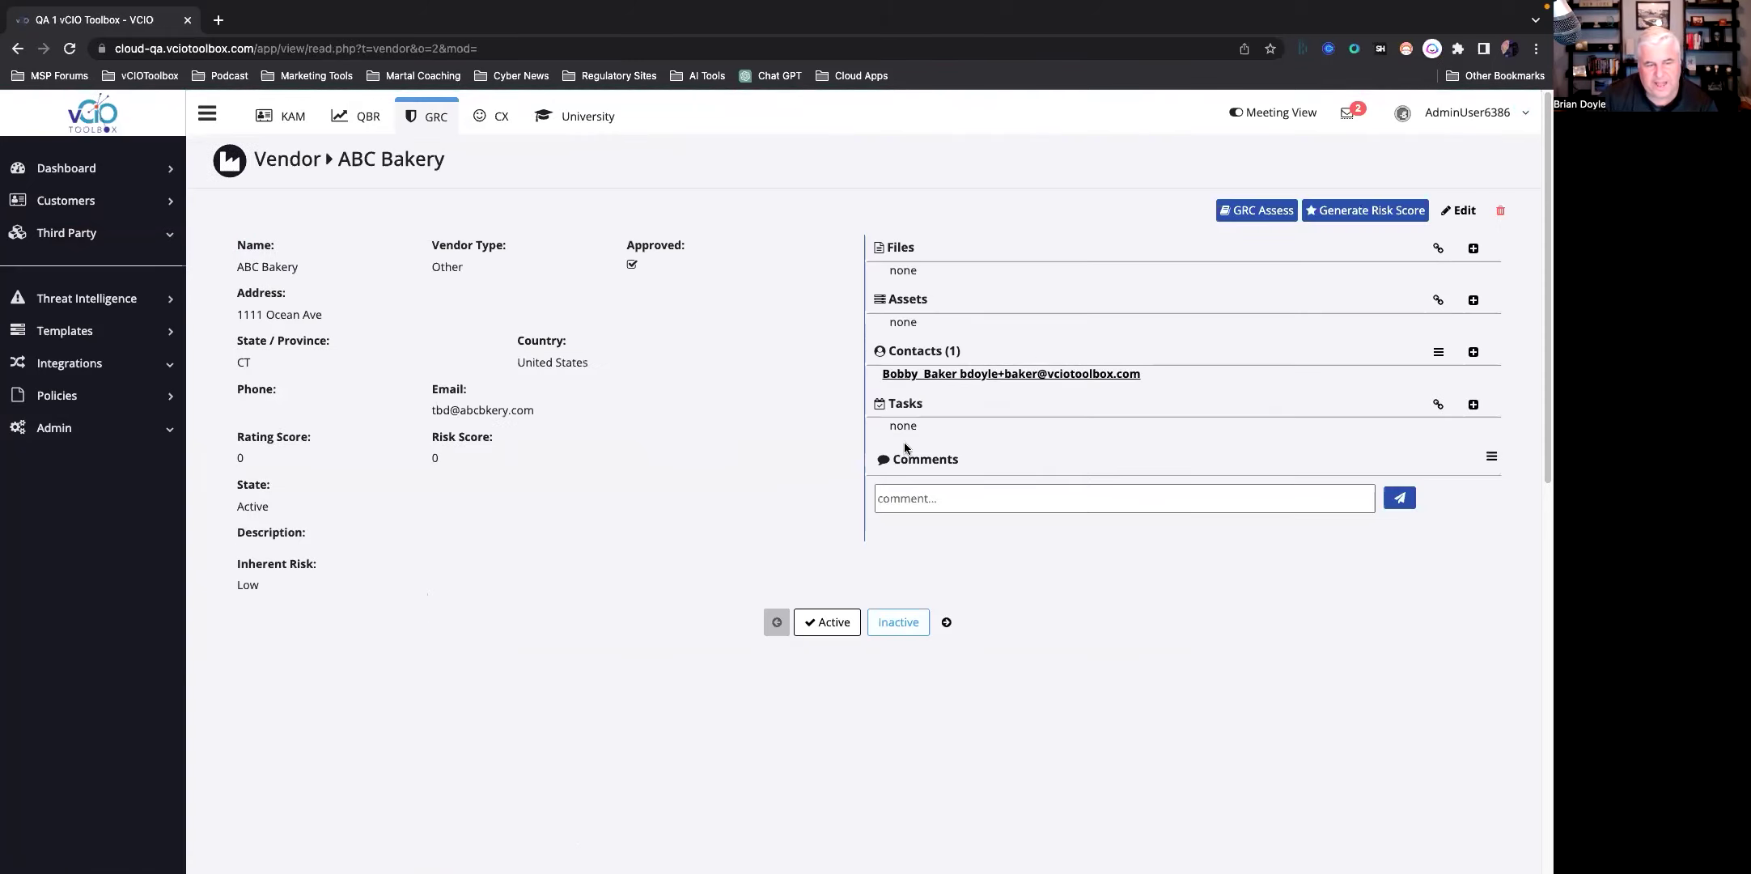
Step: Examine ABC Bakery's Vendor Risk Assessment questions and its vendor GRC program
left_click(1279, 212)
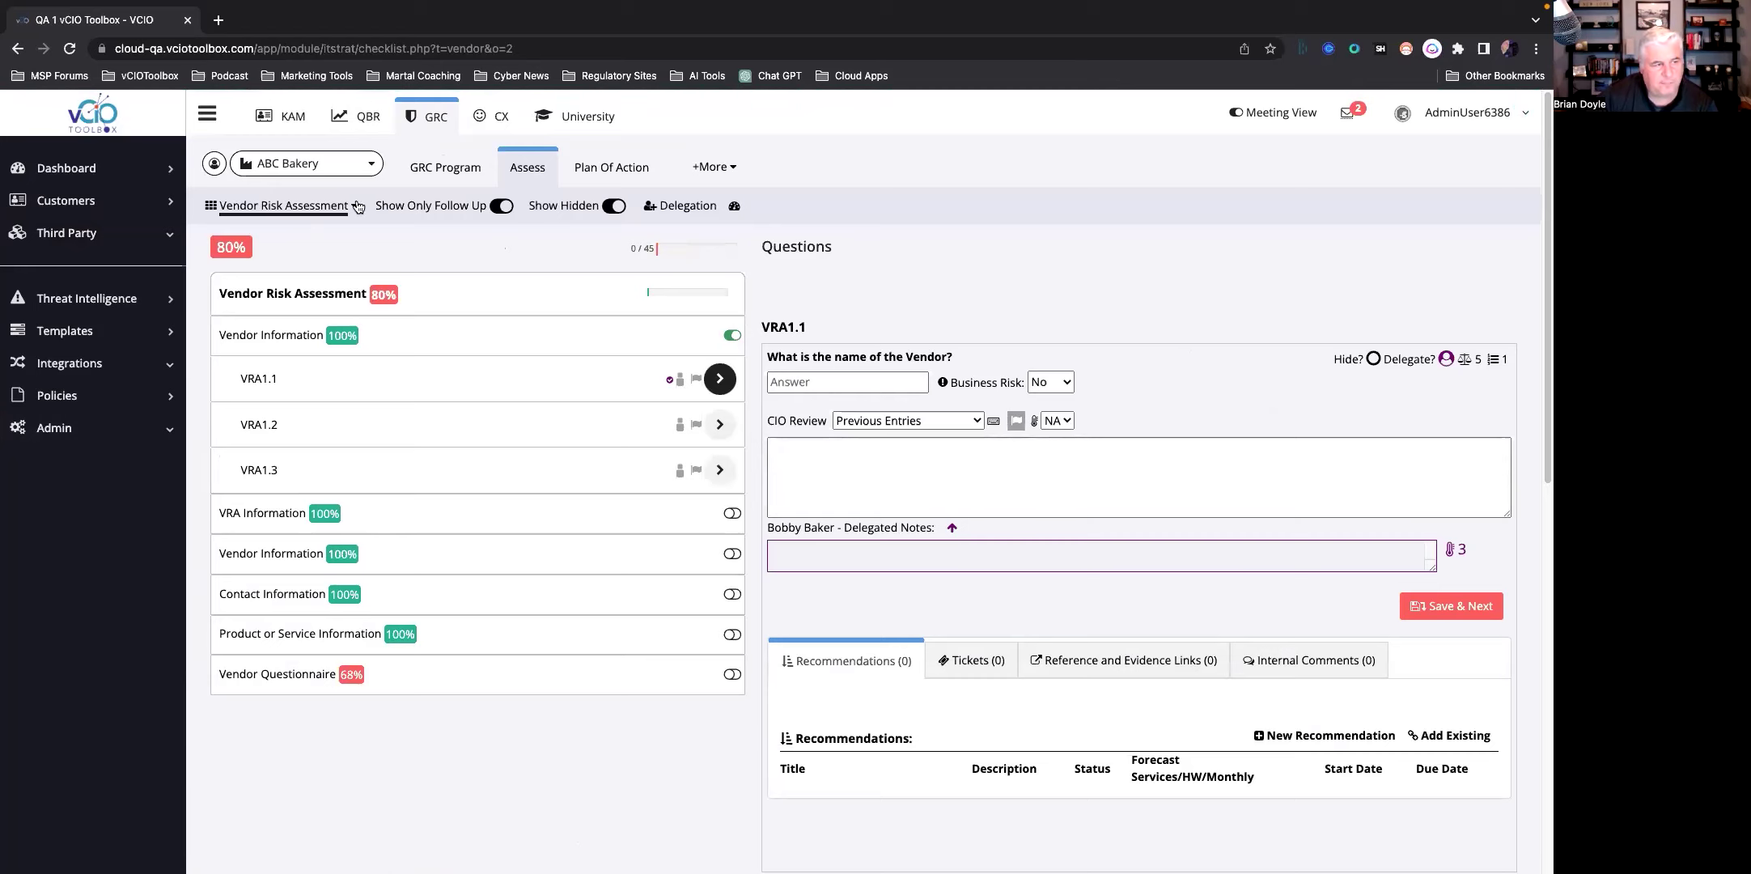
left_click(725, 166)
left_click(1049, 236)
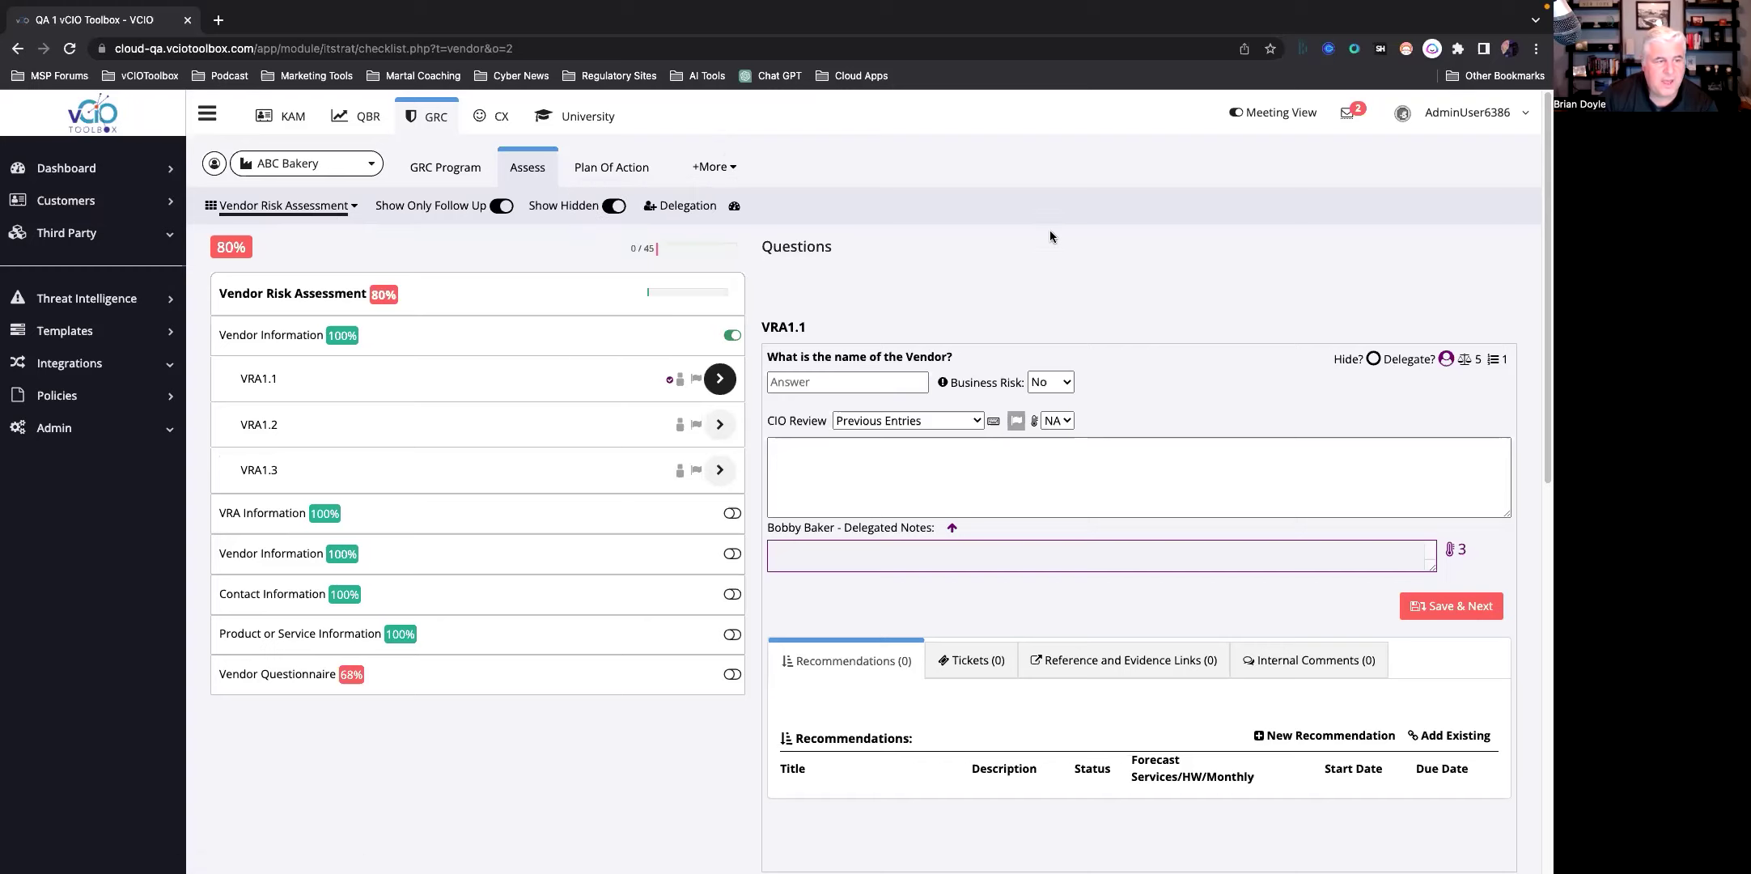
left_click(438, 165)
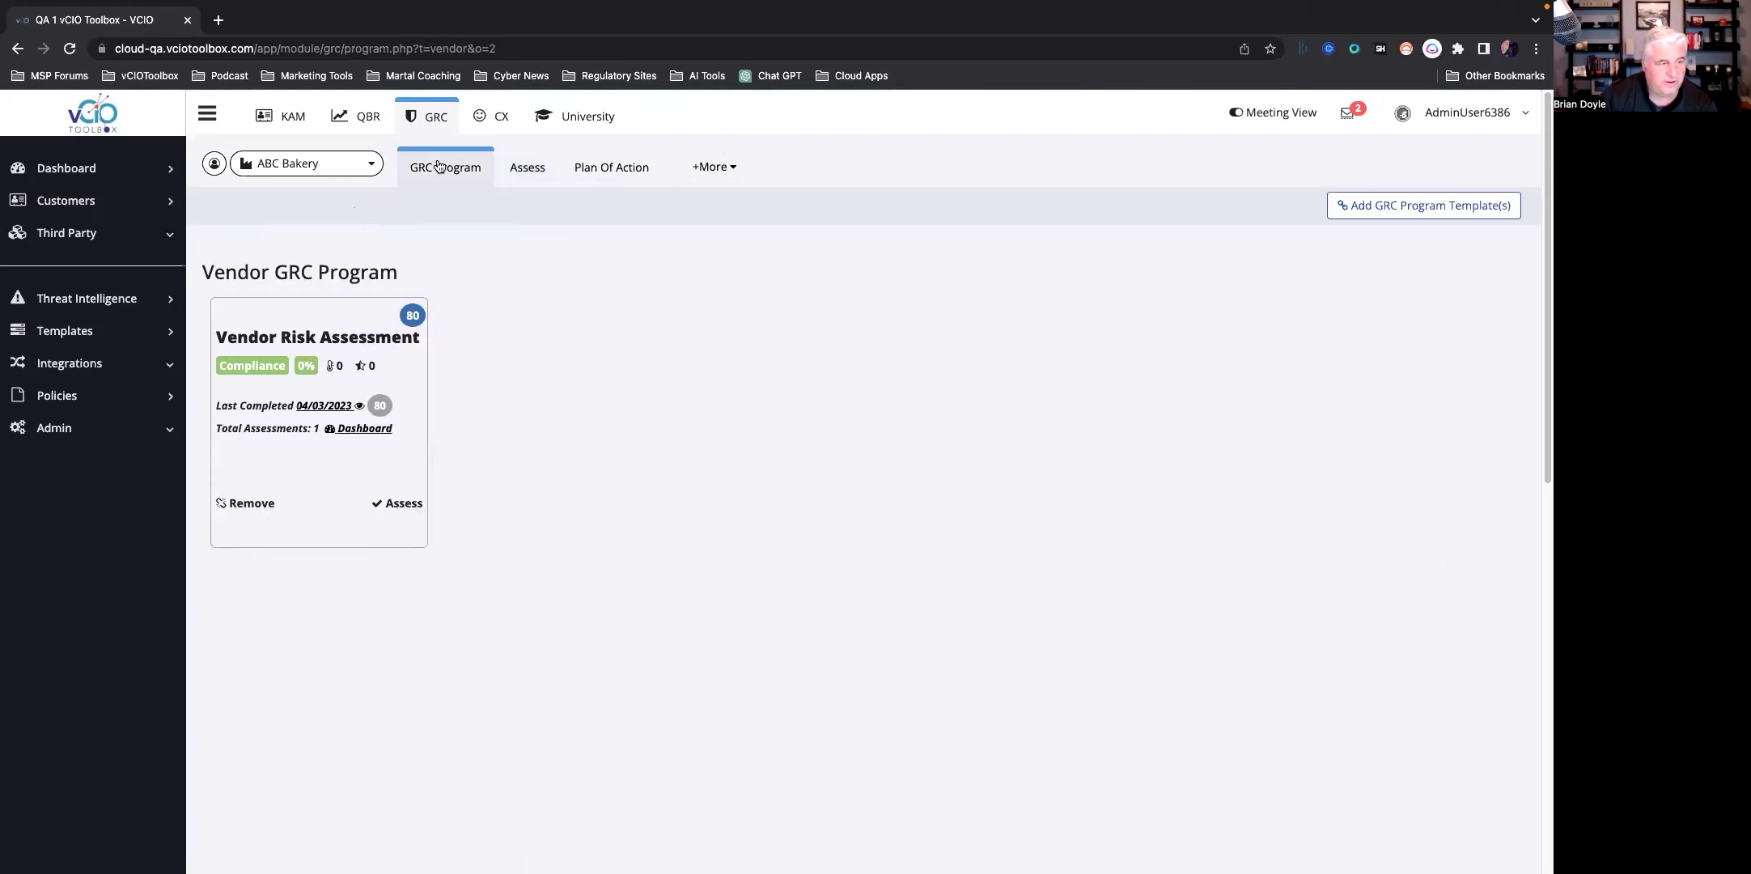
left_click(534, 167)
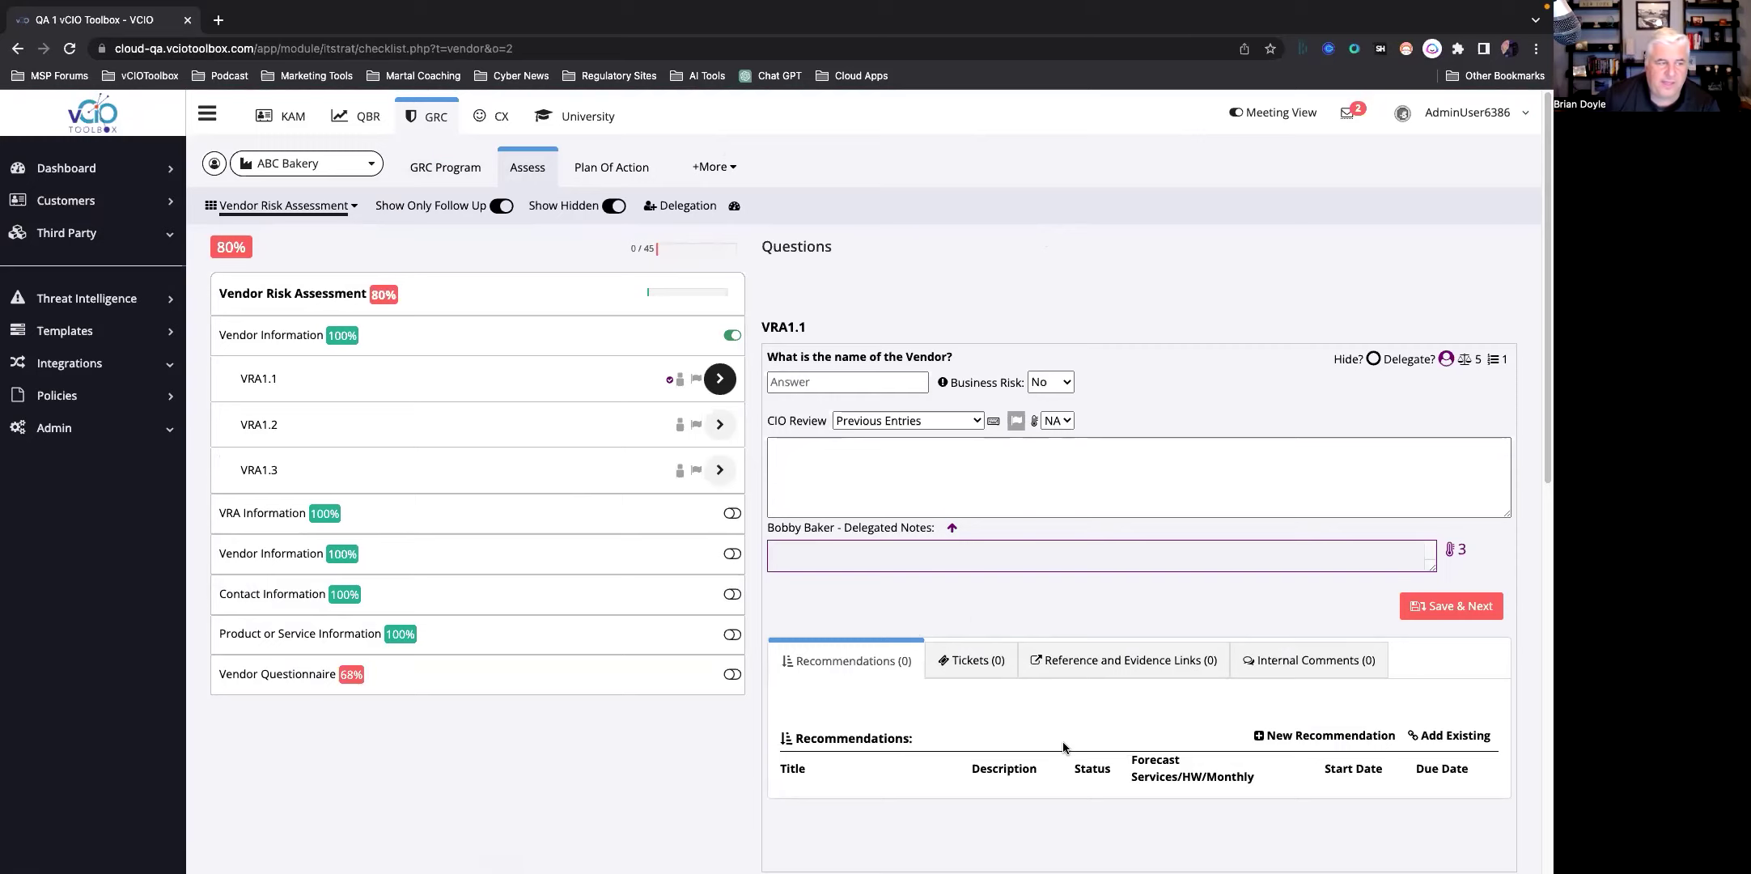
Step: Look through the GRC program templates that can be added for the vendor and close the list without adding any
left_click(456, 171)
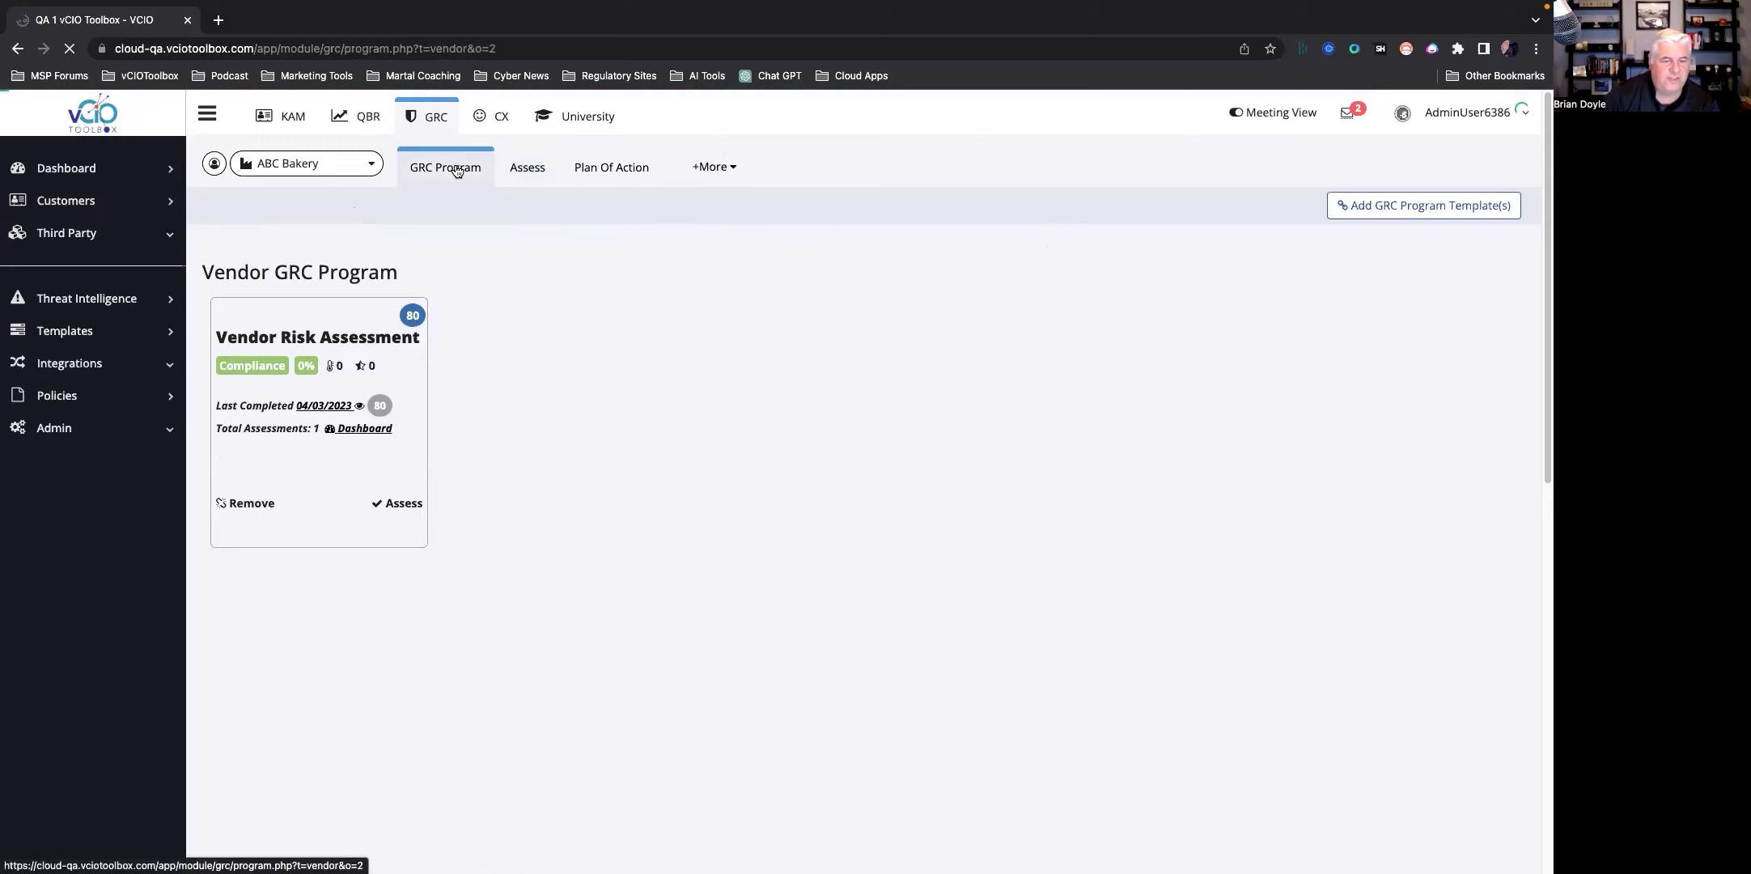
left_click(1436, 208)
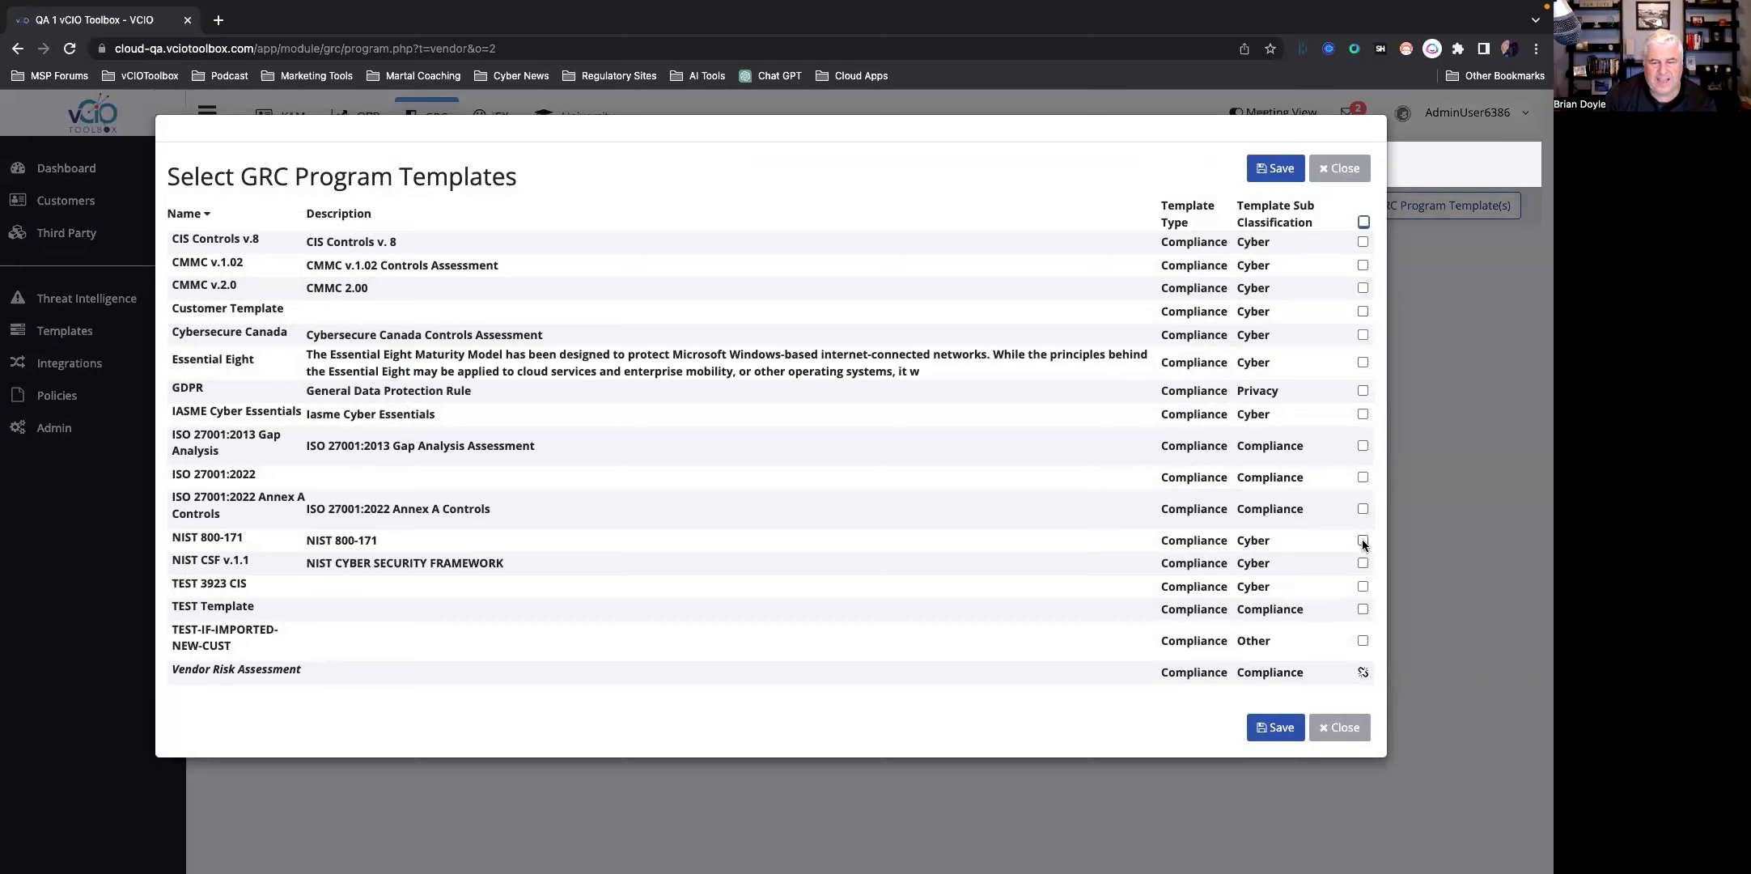
left_click(1336, 727)
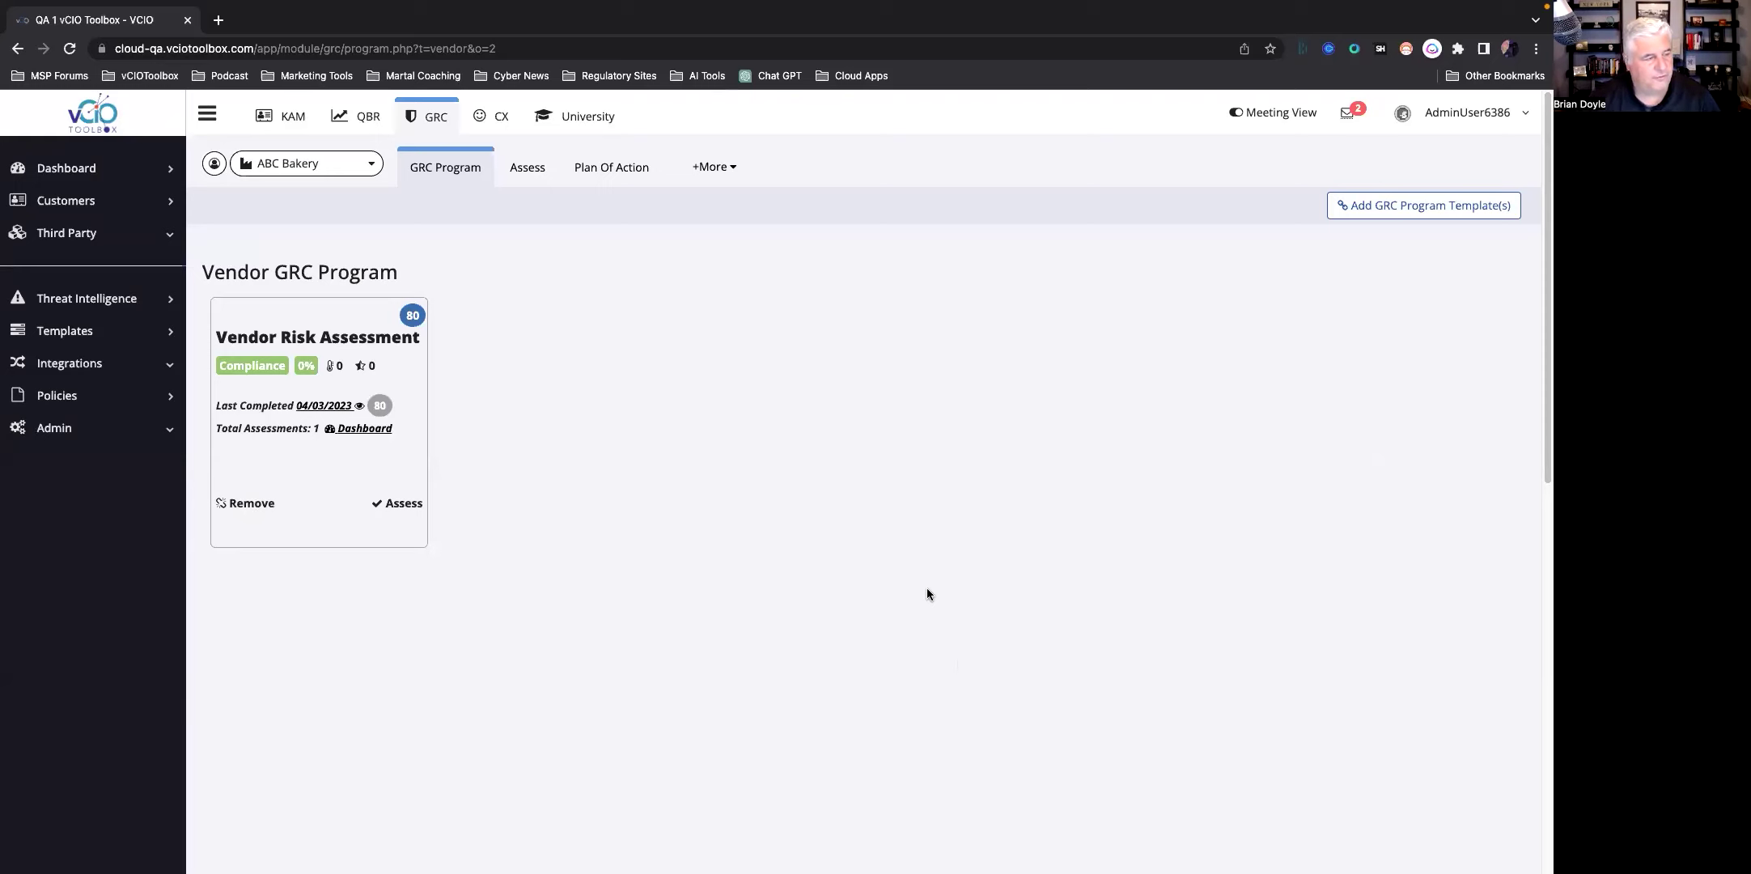
Step: Return to the Aprils Fools GRC reports and view the Security and Compliance Overview and POAM scorecard
left_click(209, 168)
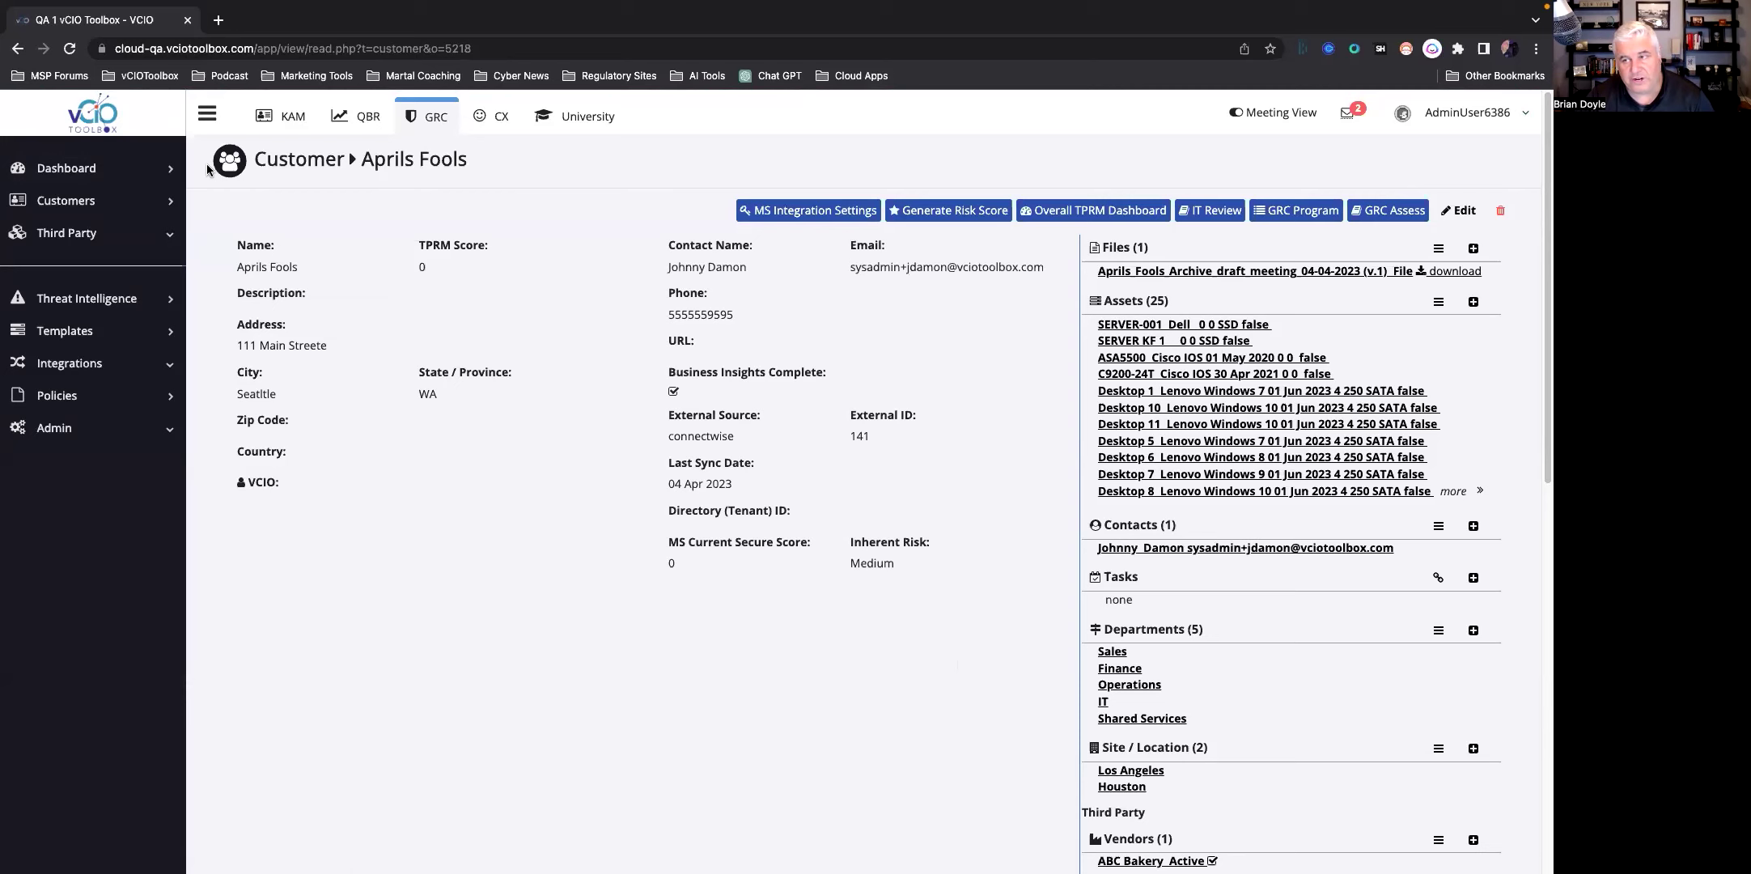
left_click(1388, 210)
left_click(874, 166)
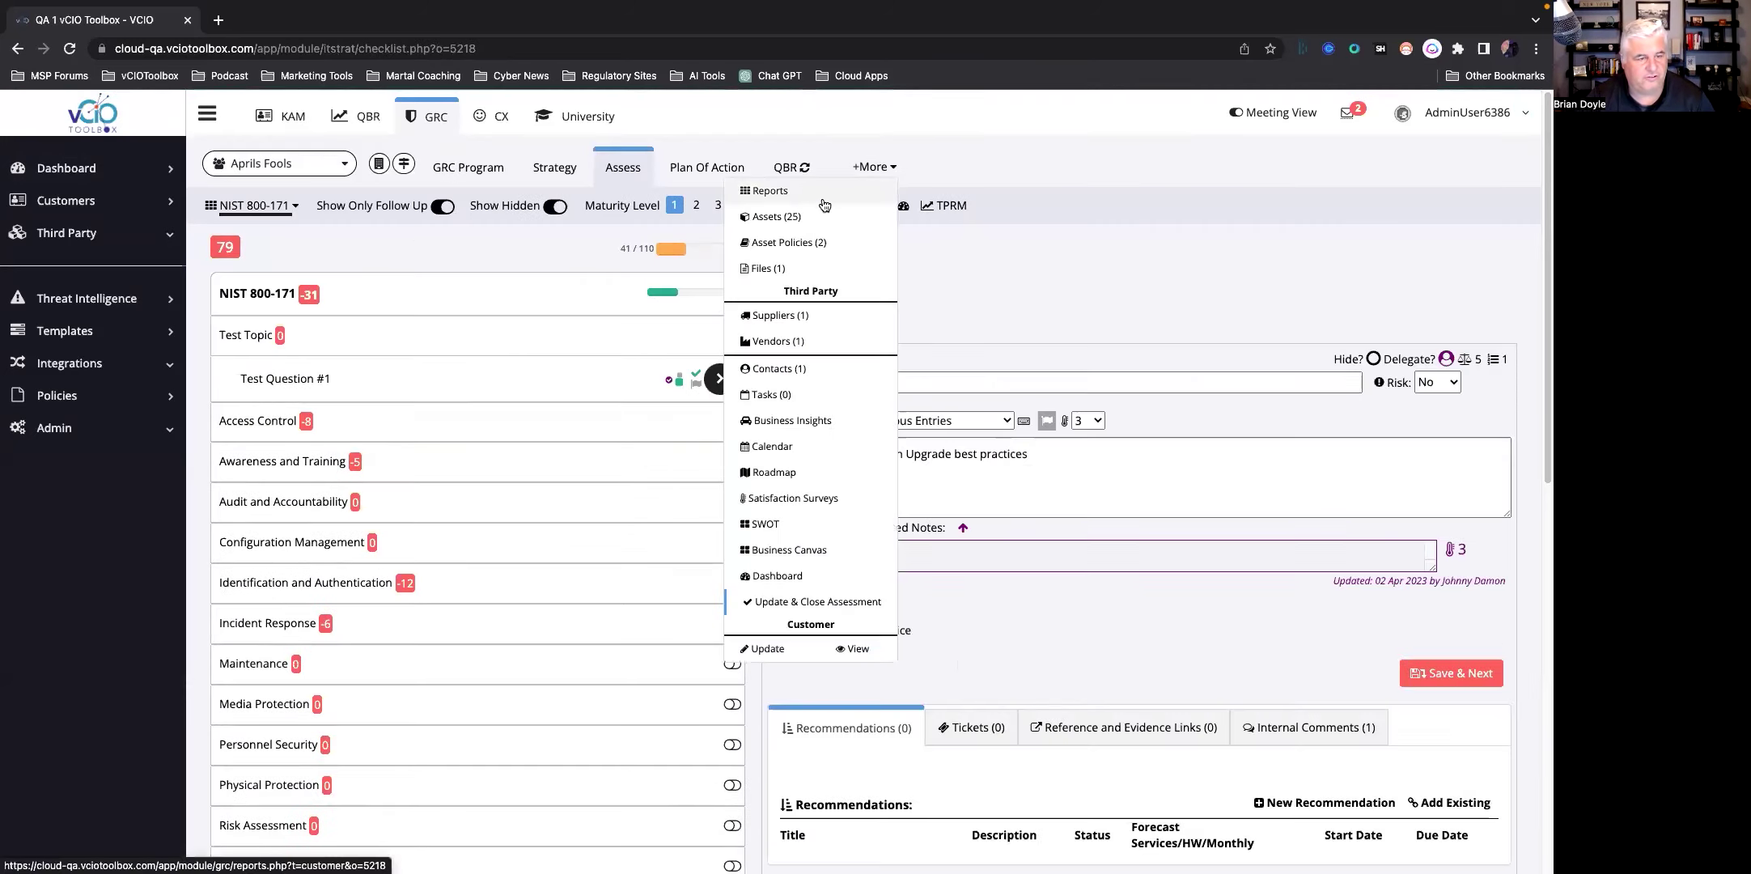
left_click(816, 198)
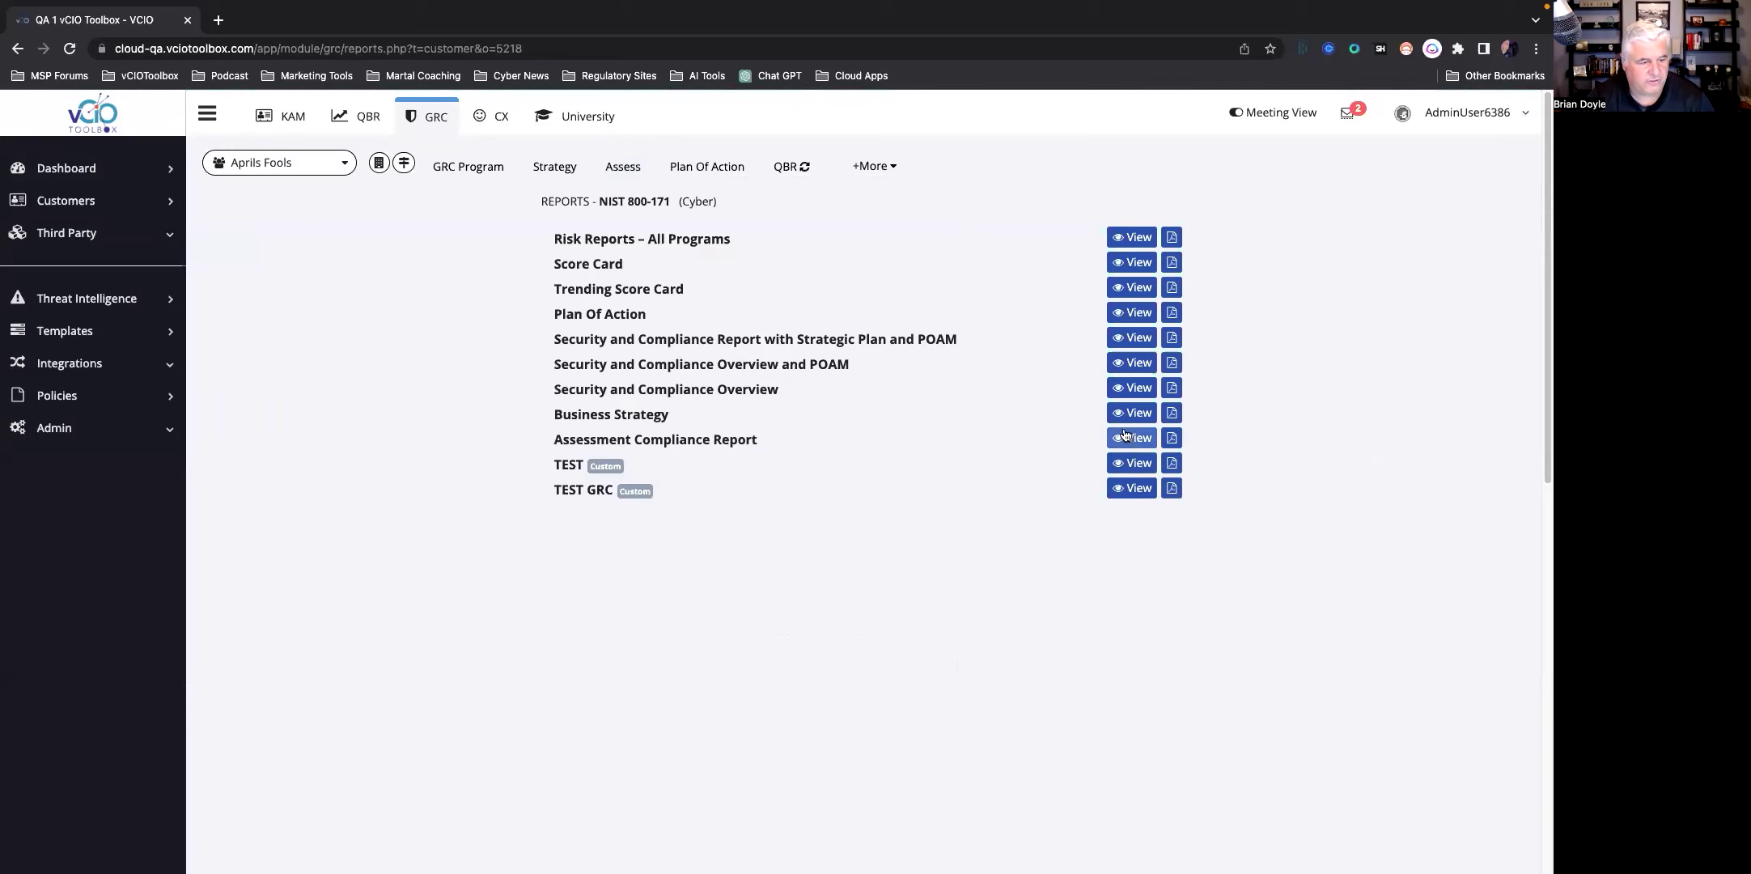
left_click(1134, 365)
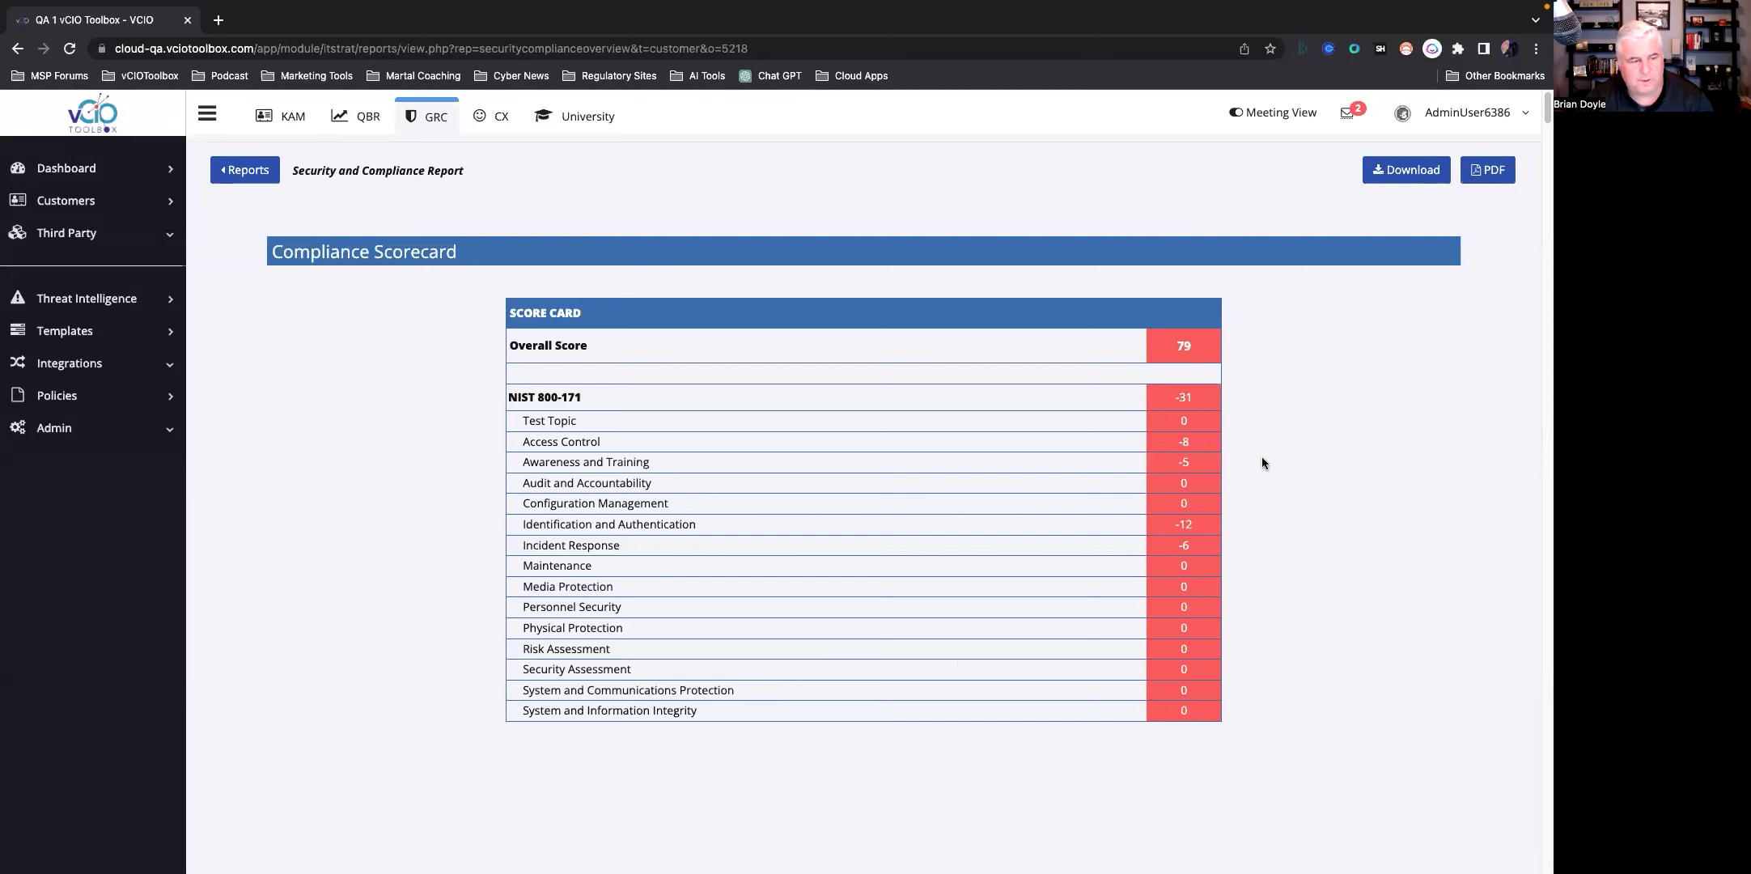
left_click(240, 172)
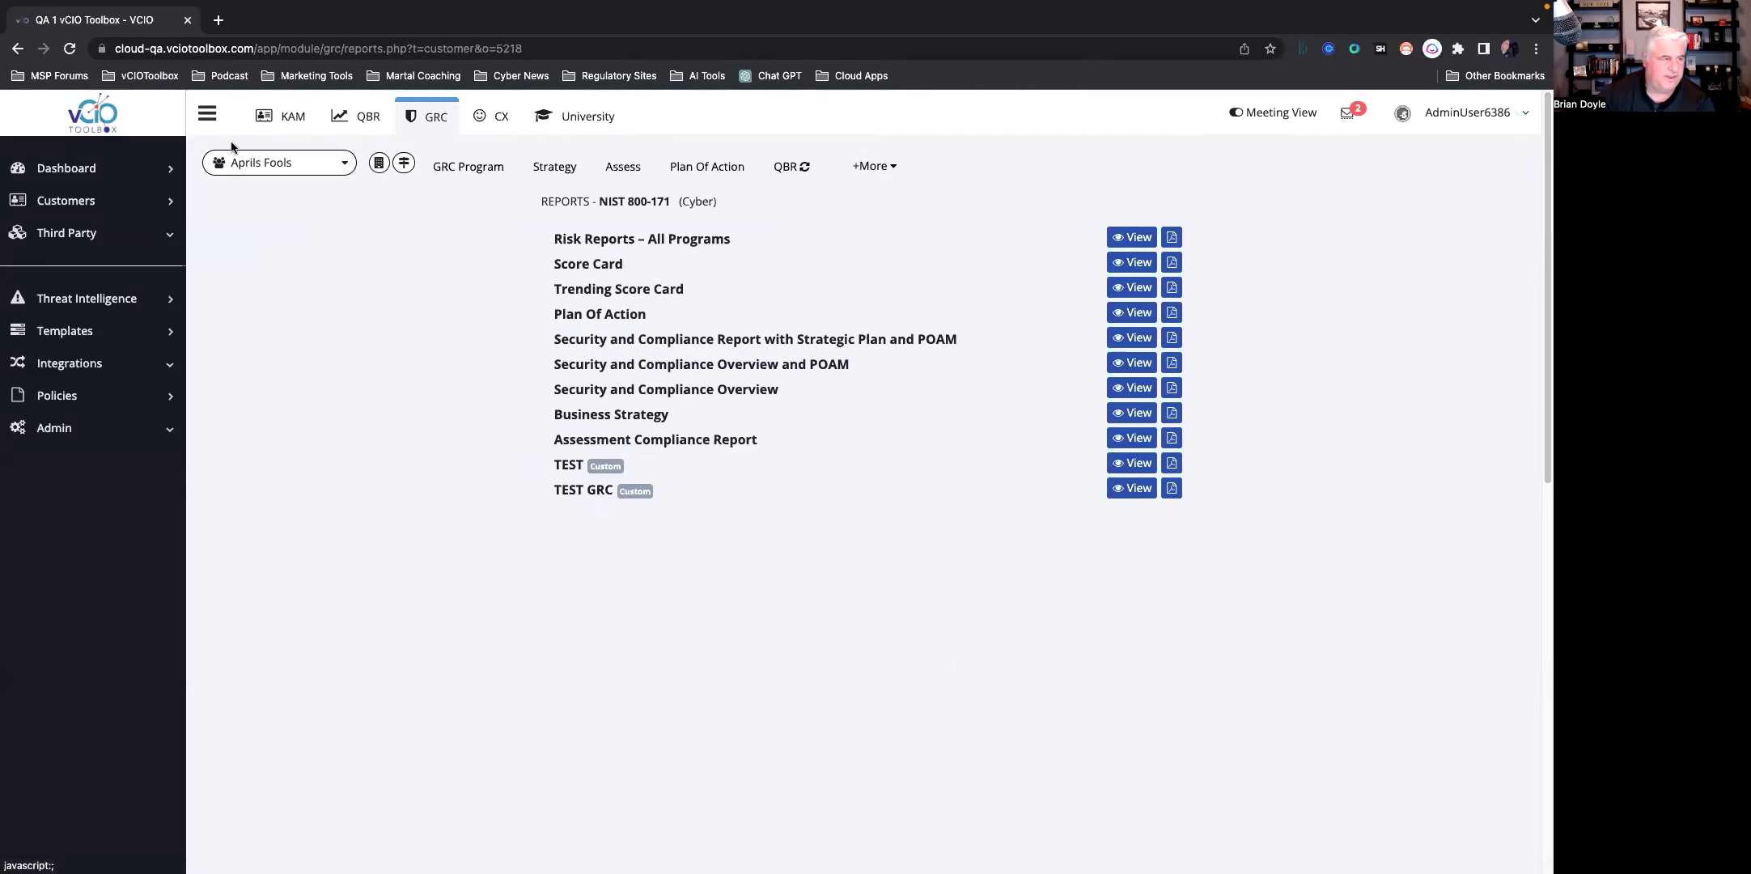
left_click(17, 48)
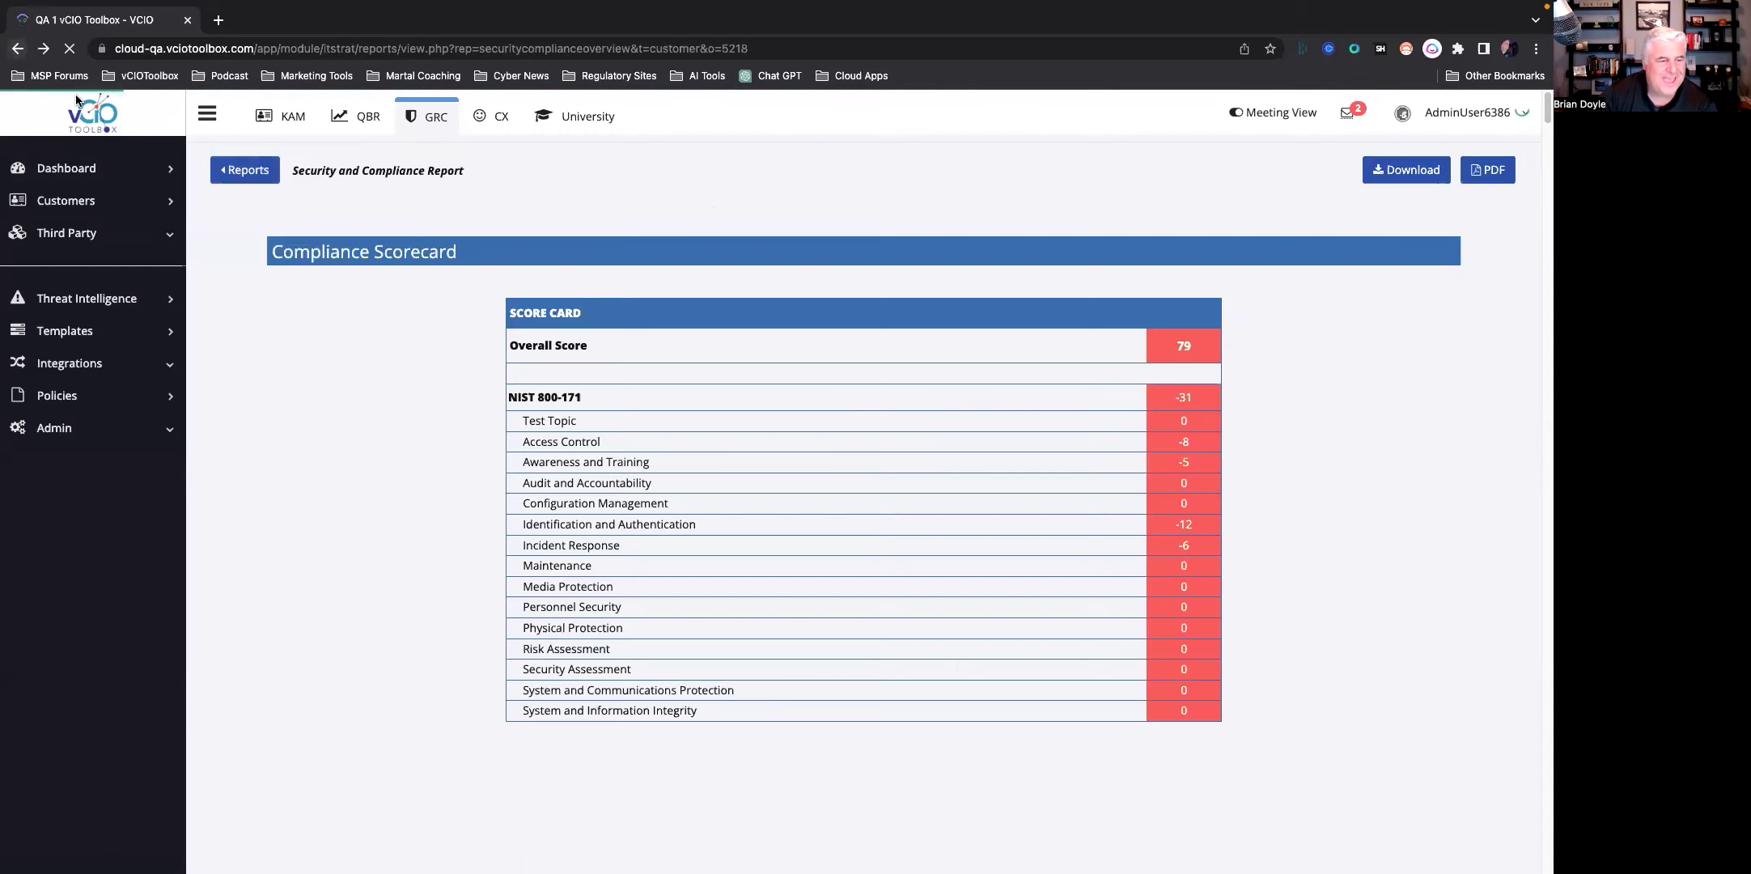
left_click(236, 167)
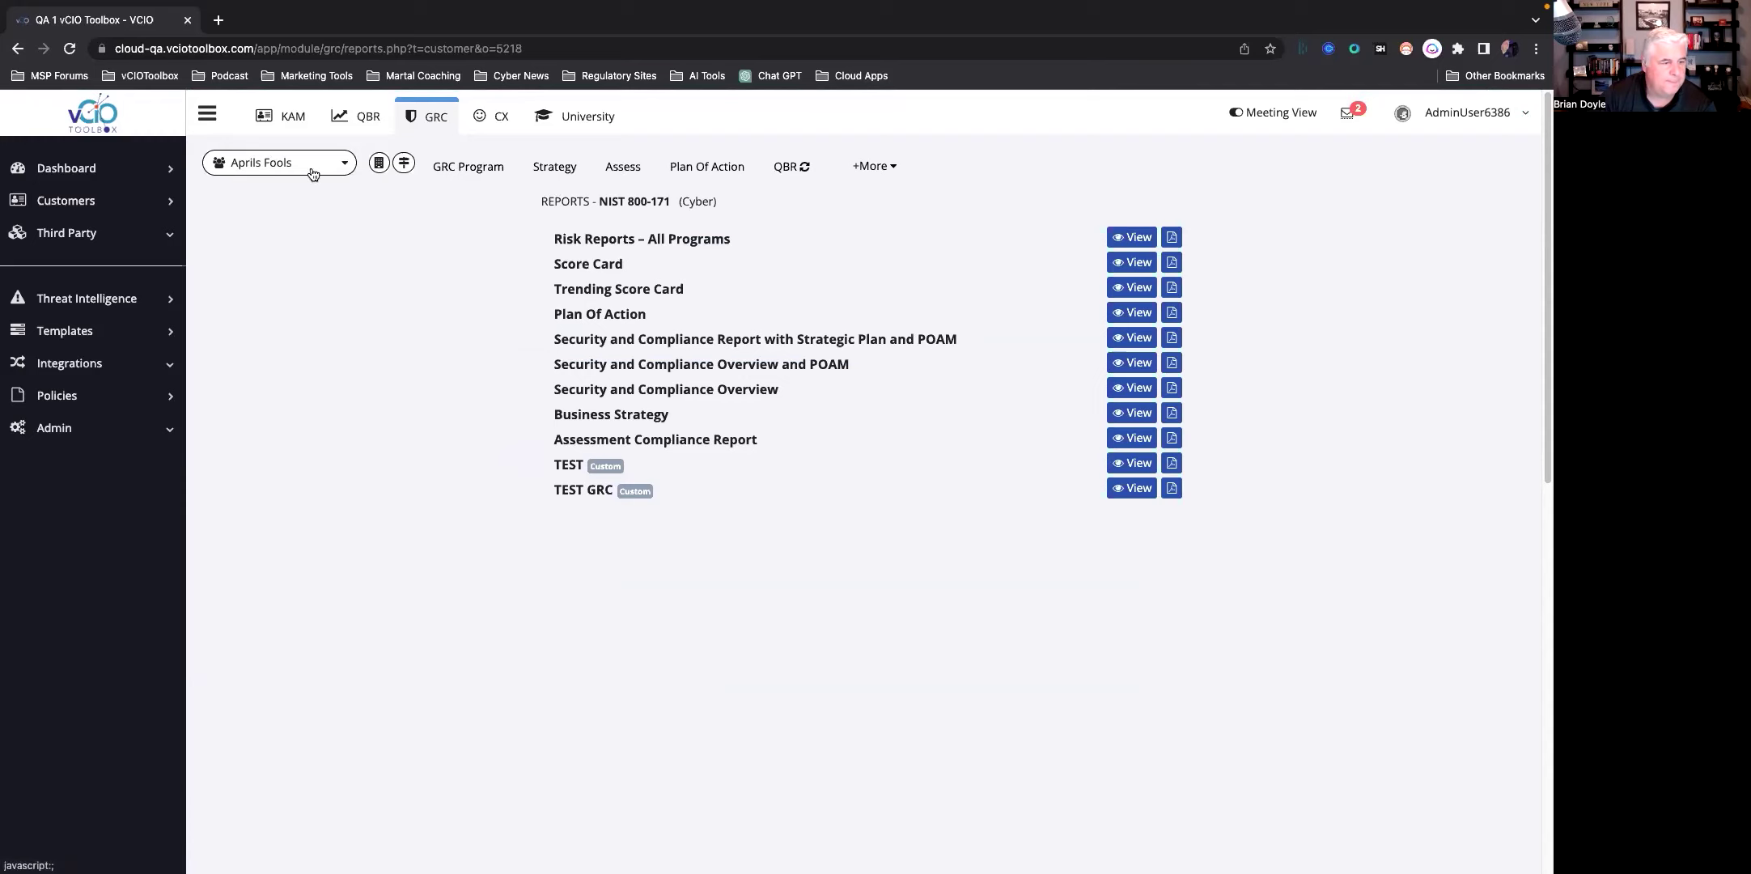
Step: Generate the risk score for ABC Bakery, the vendor connected to the Aprils Fools customer, and return to the vendor record
left_click(87, 201)
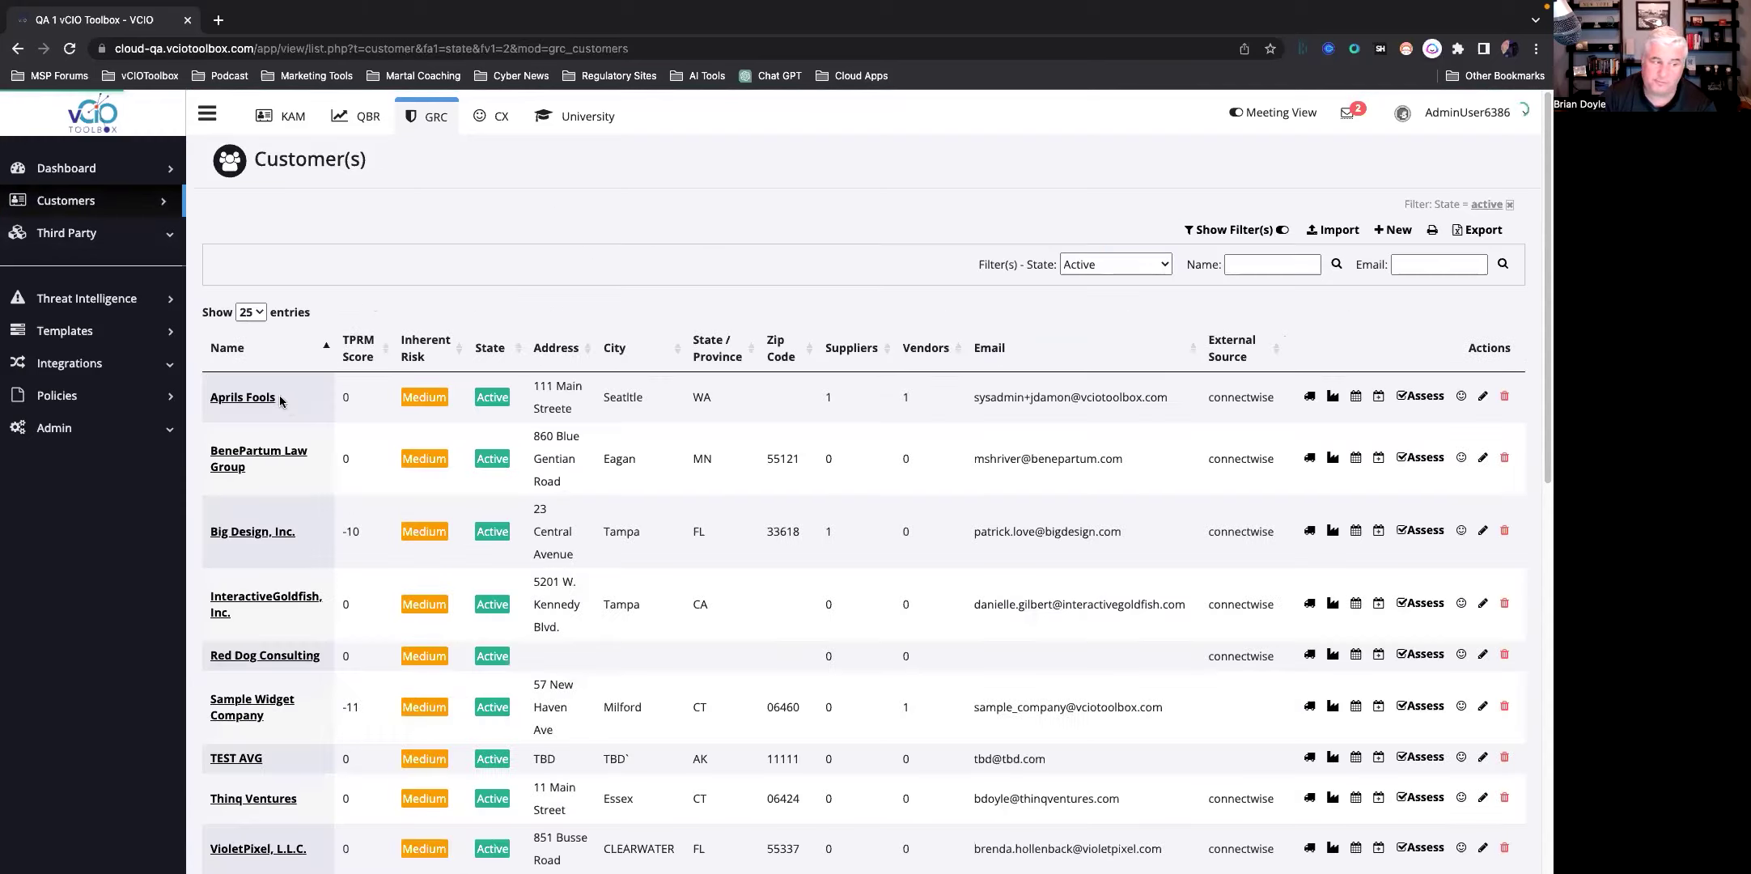
left_click(1328, 397)
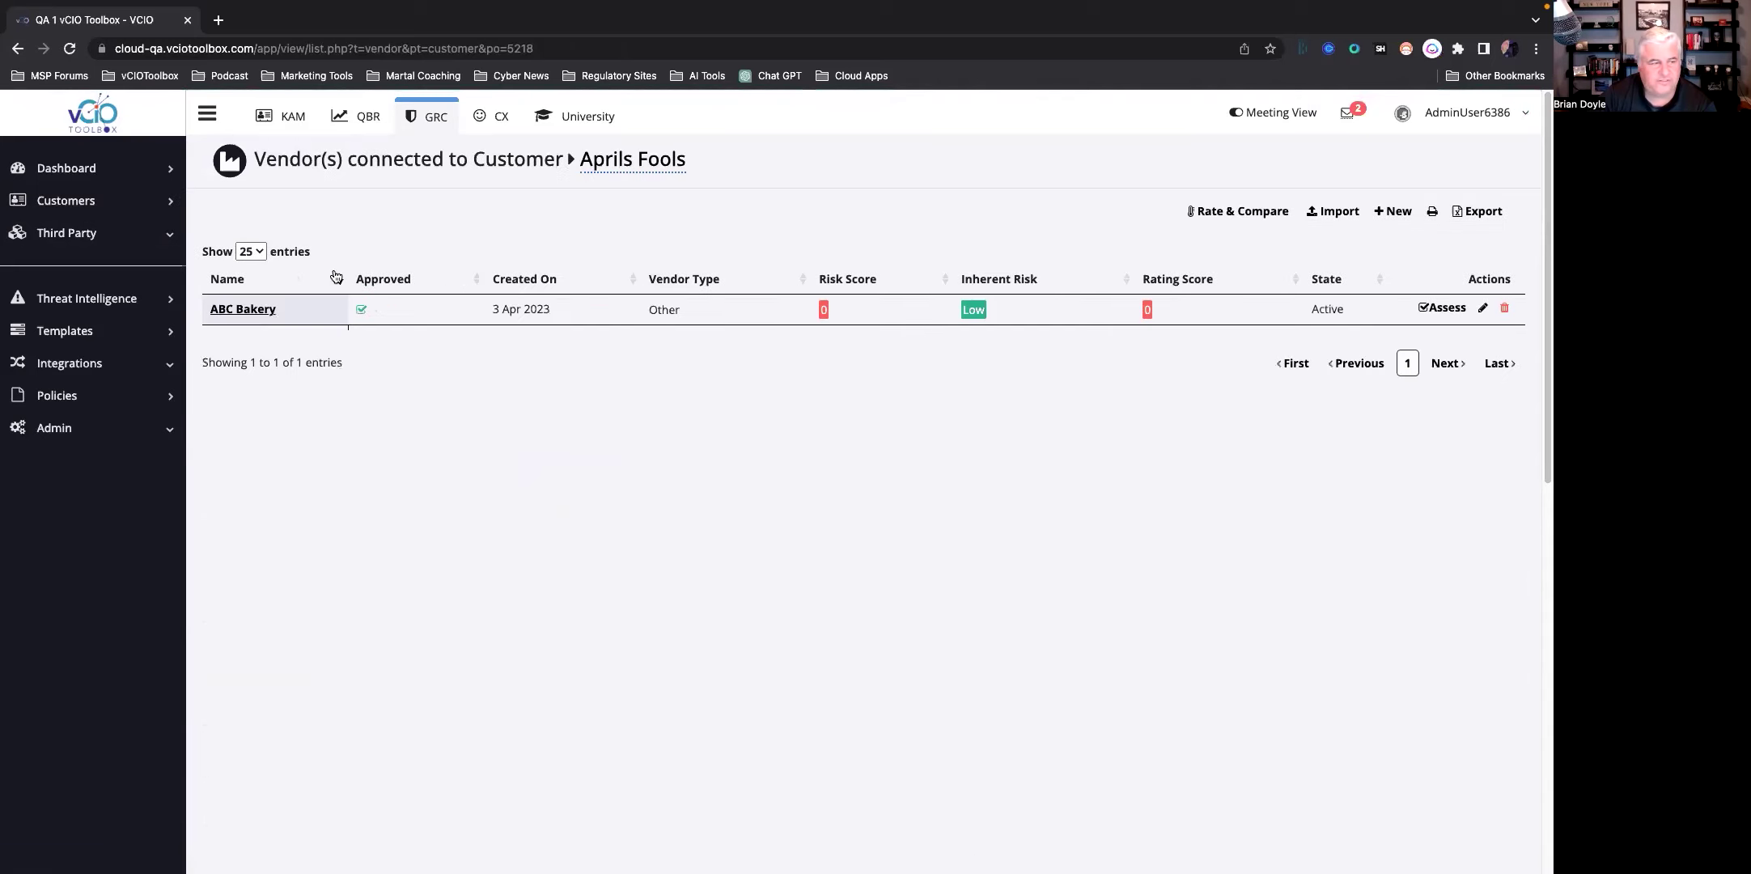
left_click(252, 312)
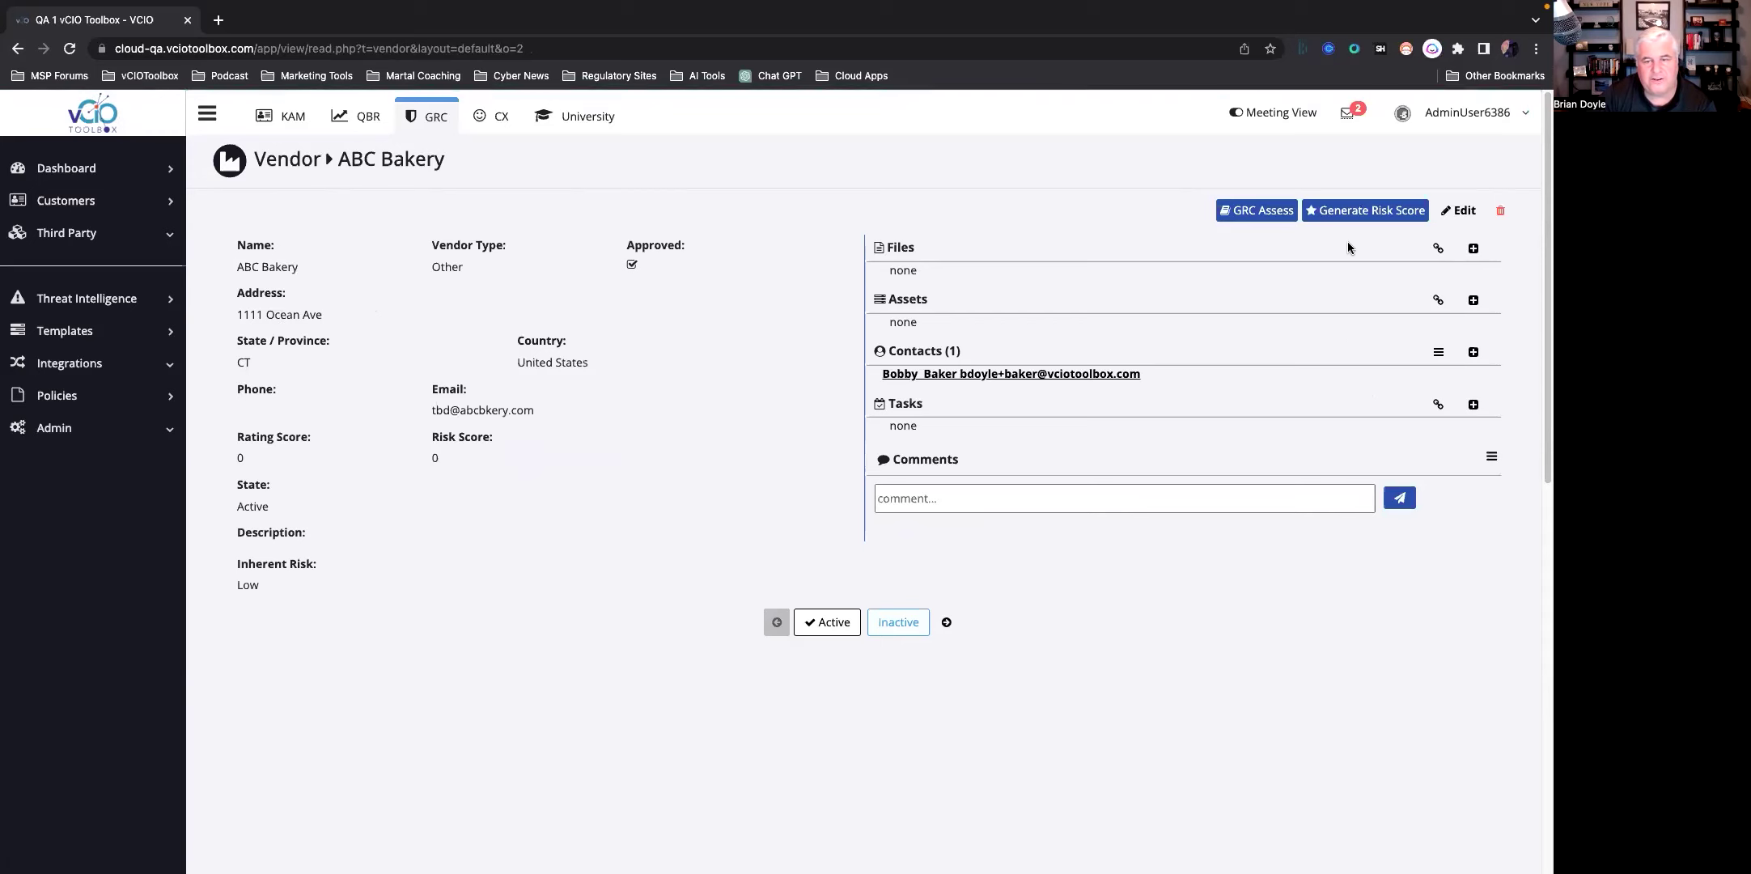
left_click(1358, 213)
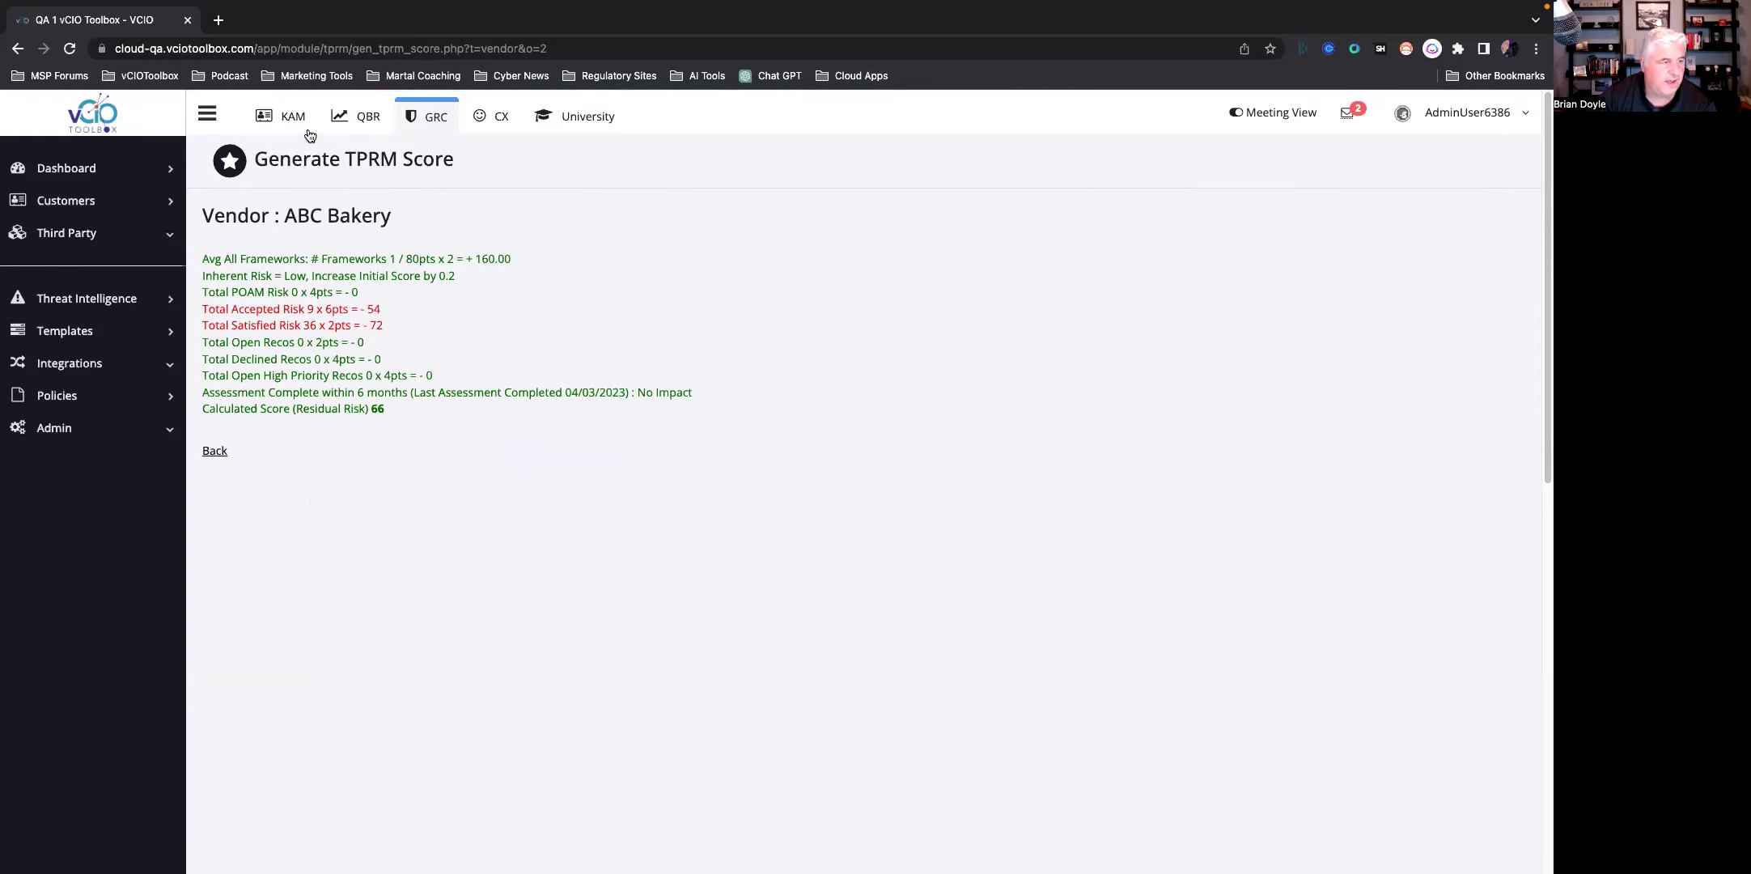
left_click(18, 50)
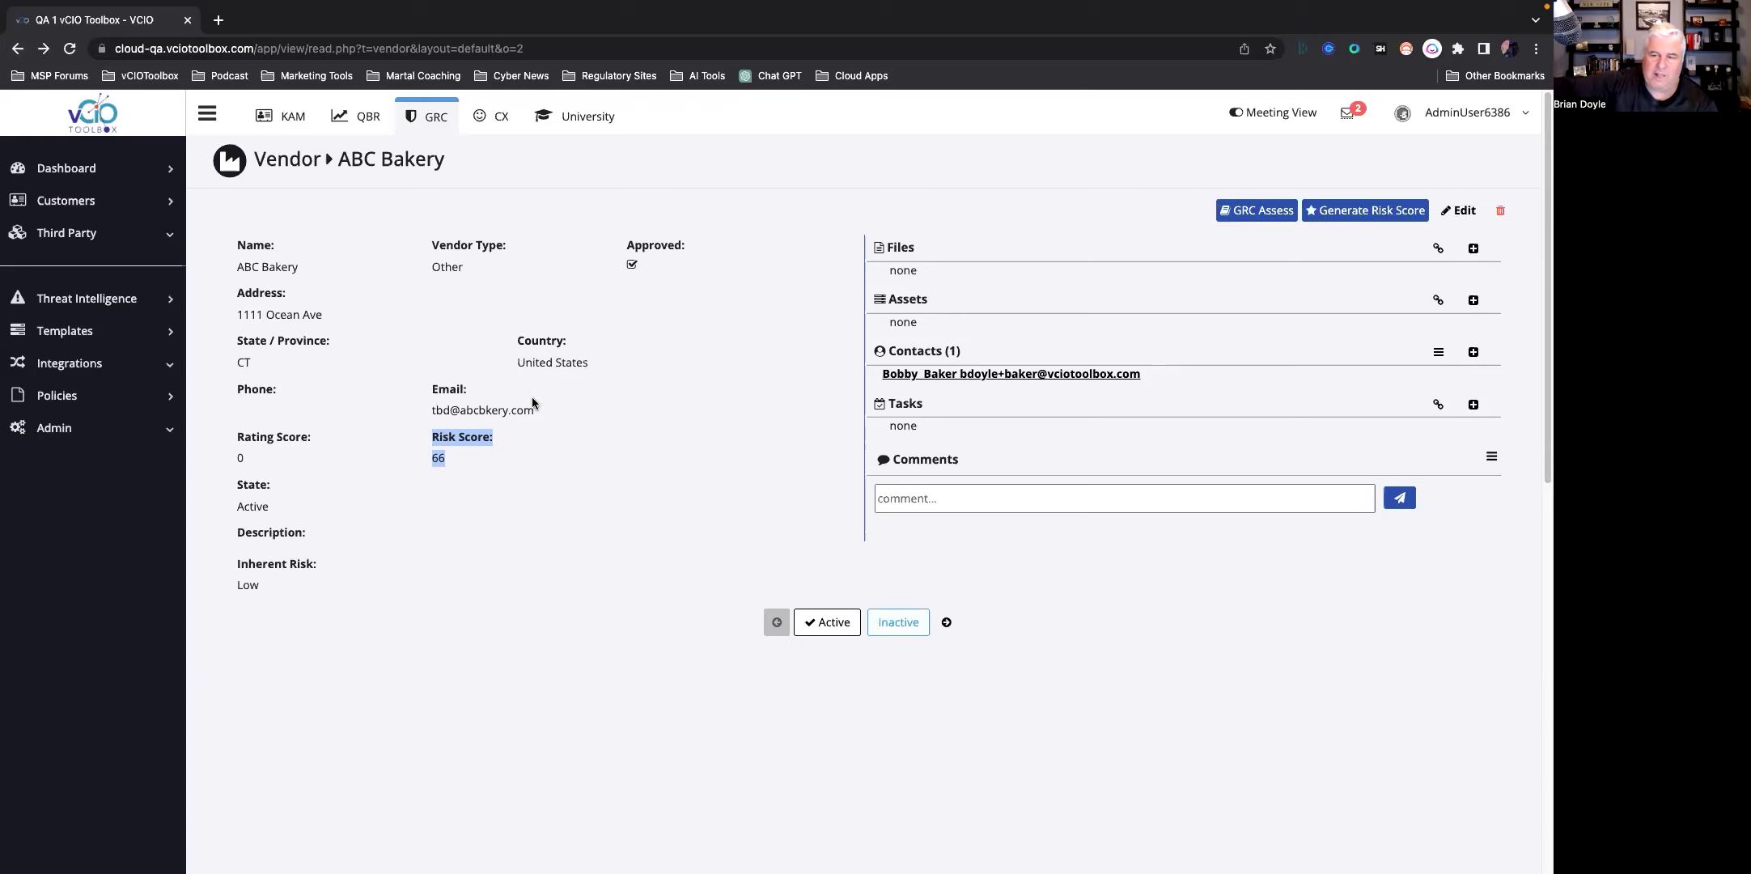
Step: Generate the TPRM risk score for the Aprils Fools customer and return to its customer record
left_click(82, 206)
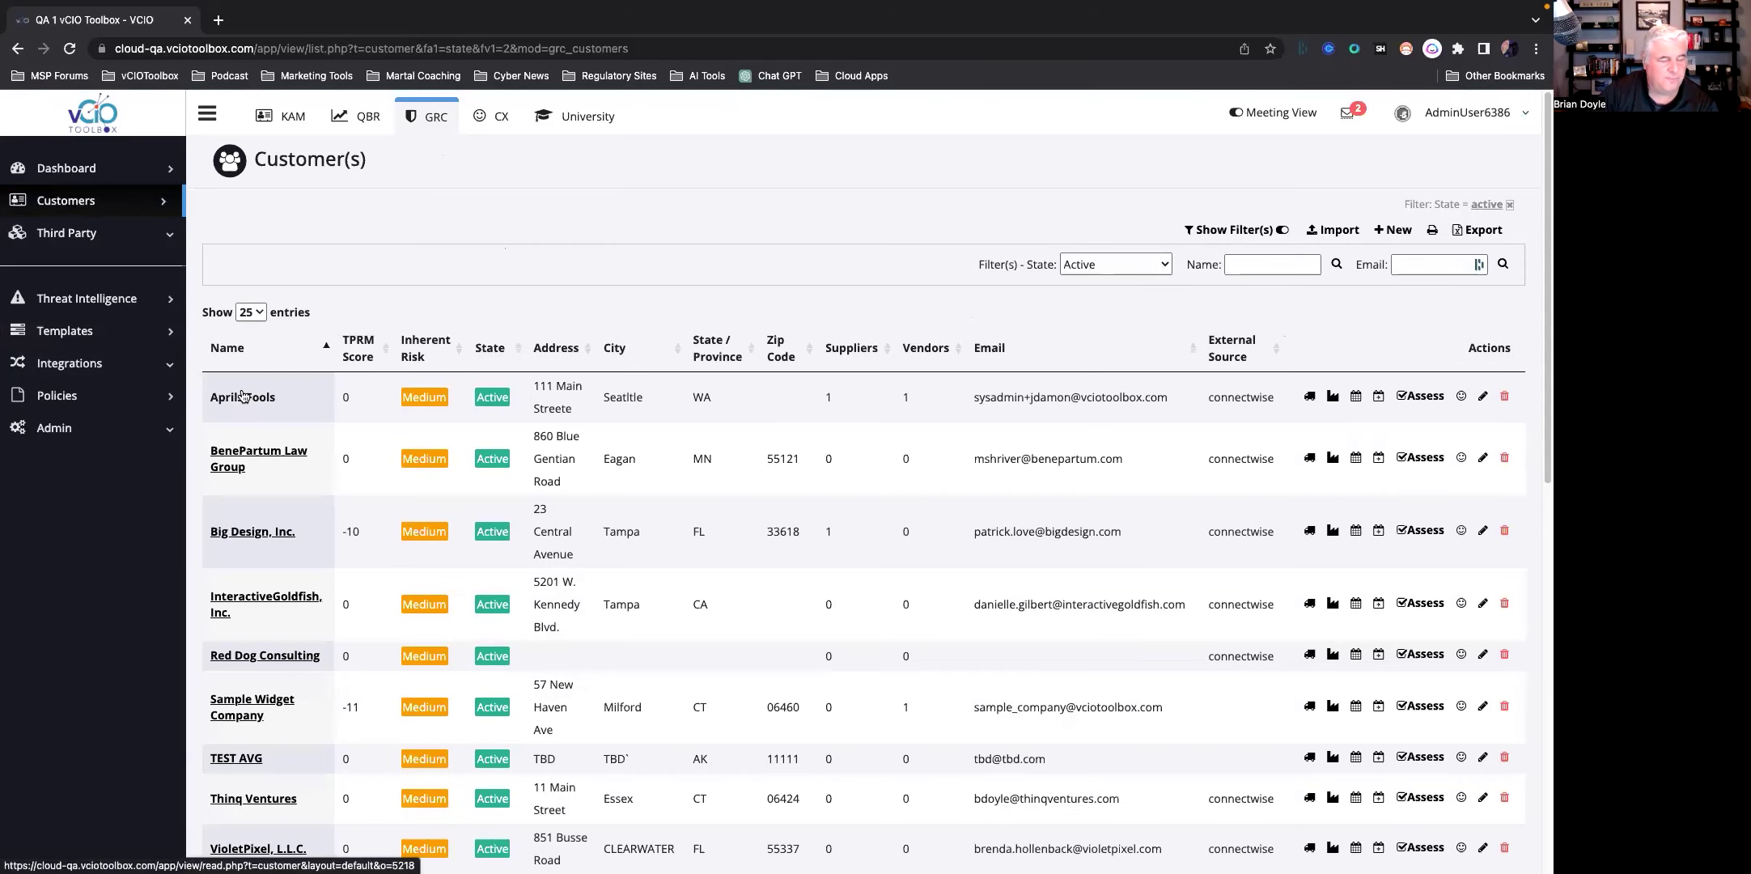
left_click(242, 396)
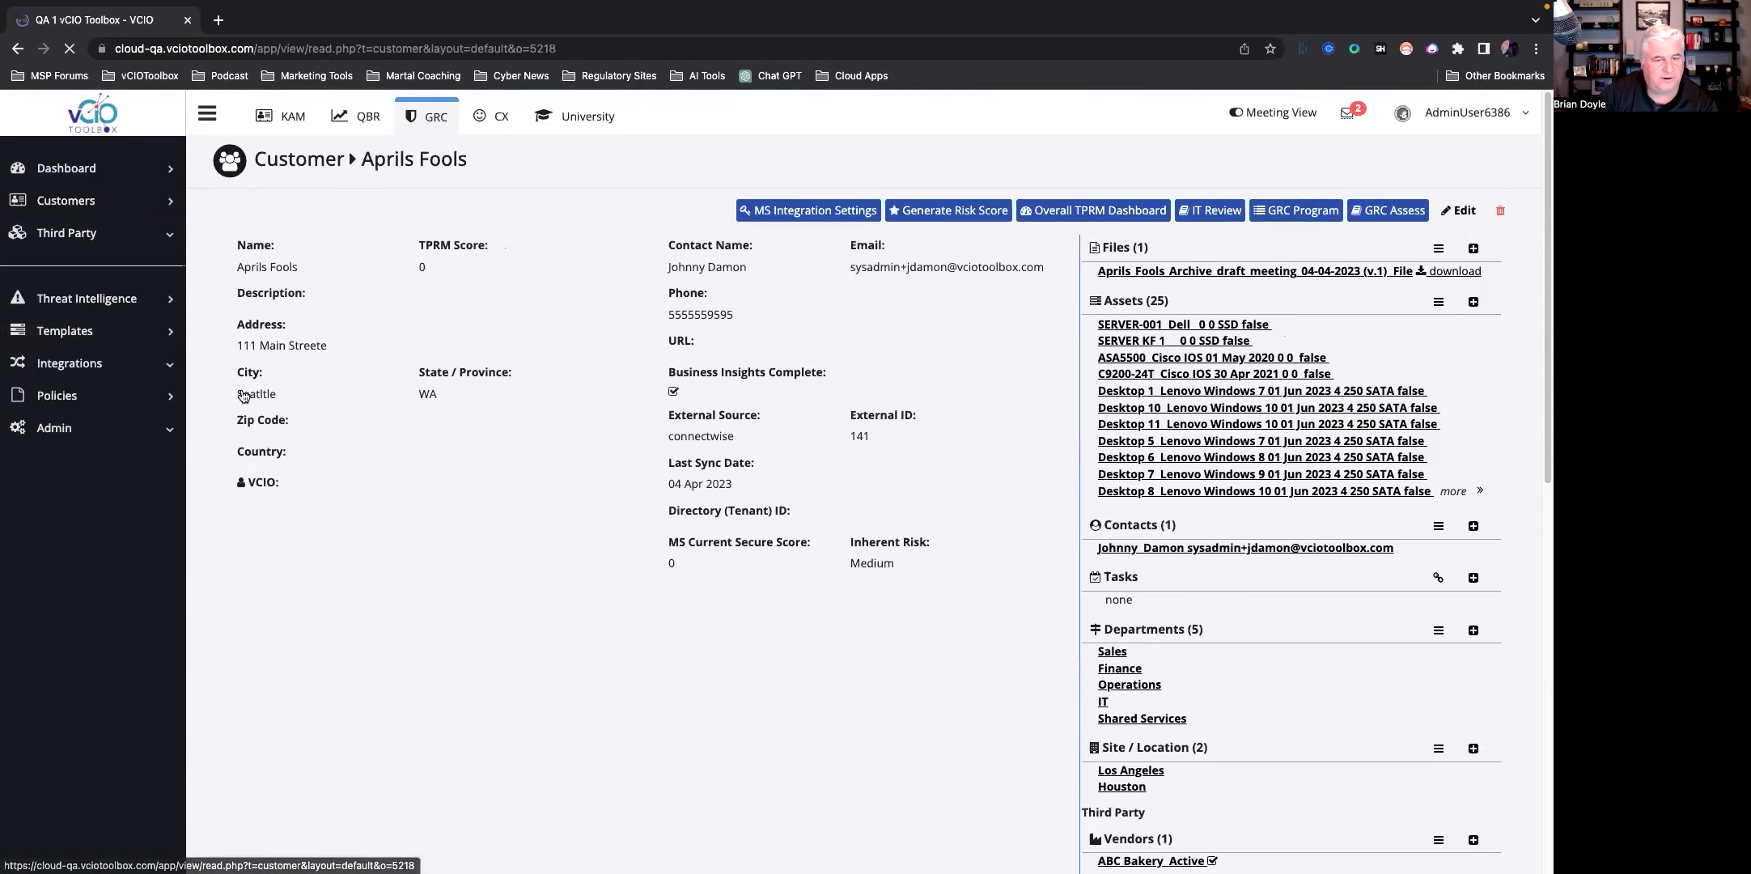
left_click(957, 212)
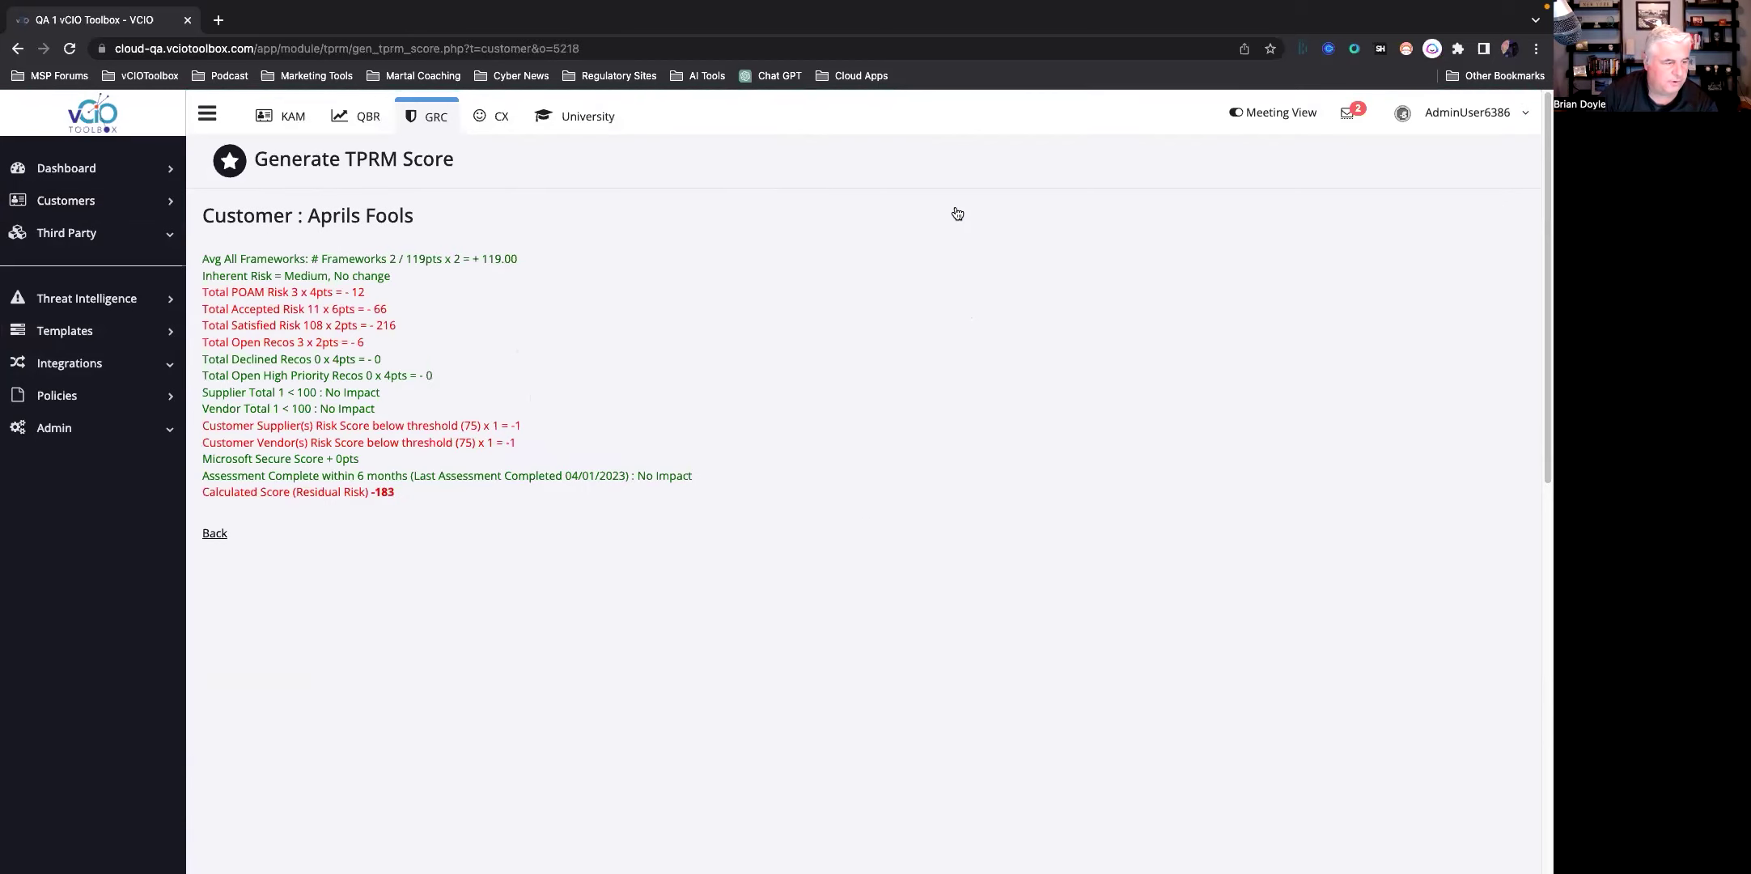
left_click(215, 535)
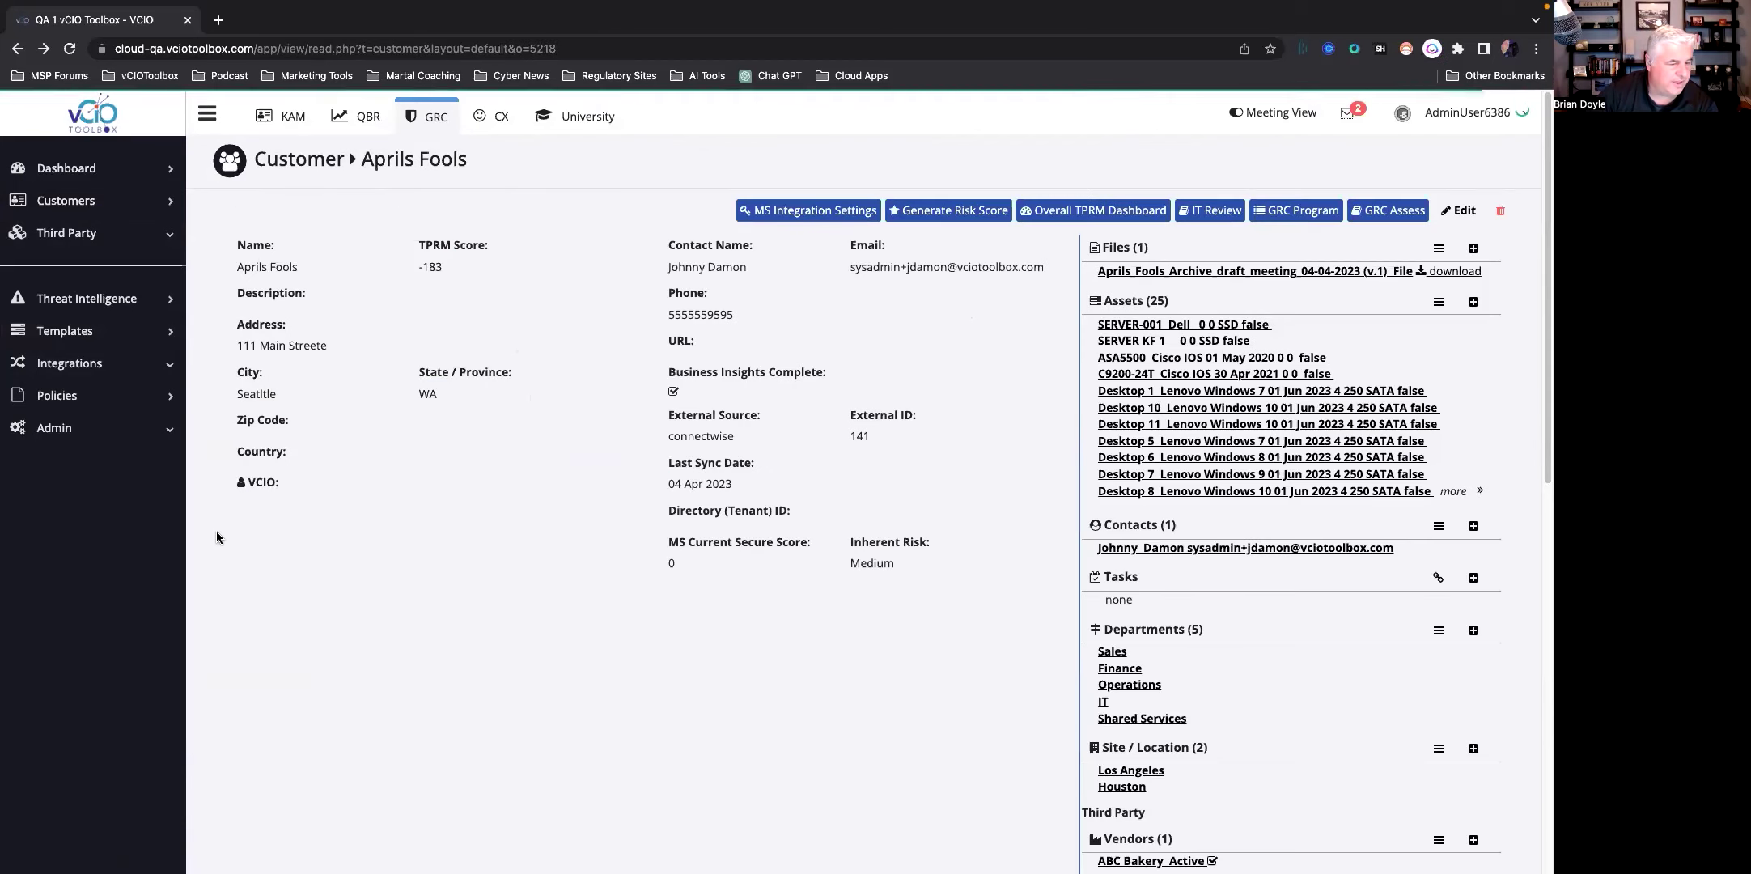